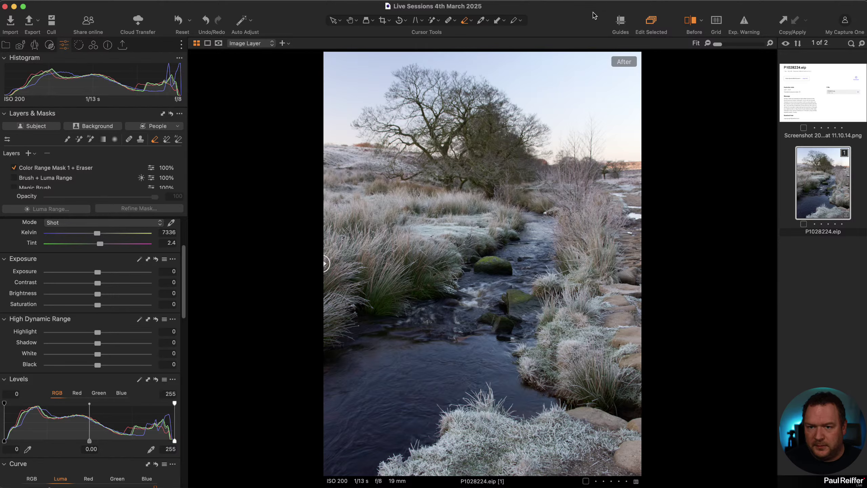
Close the before/after comparison and examine the frosted banks, stream, rocks and tree at 100%.
{"action": "key", "text": "y"}
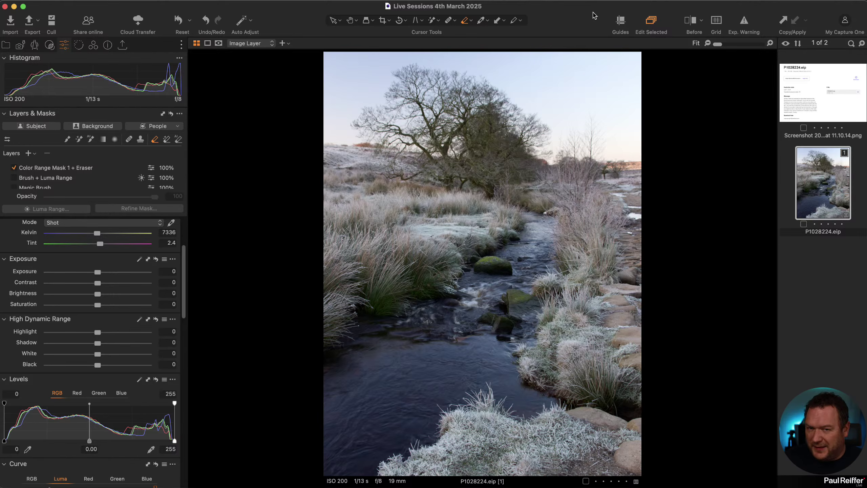
{"action": "key", "text": "h"}
{"action": "left_click", "coordinate": [497, 401]}
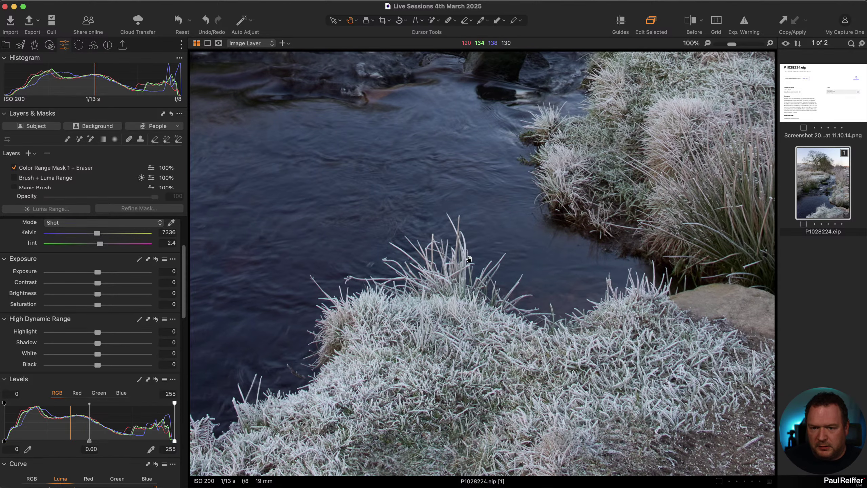
{"action": "left_click_drag", "start_coordinate": [555, 257], "coordinate": [515, 280]}
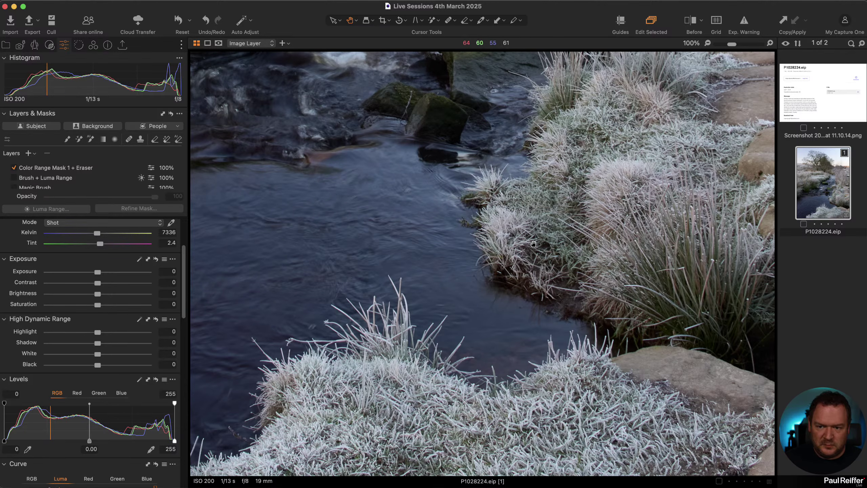
{"action": "left_click_drag", "start_coordinate": [554, 181], "coordinate": [557, 324]}
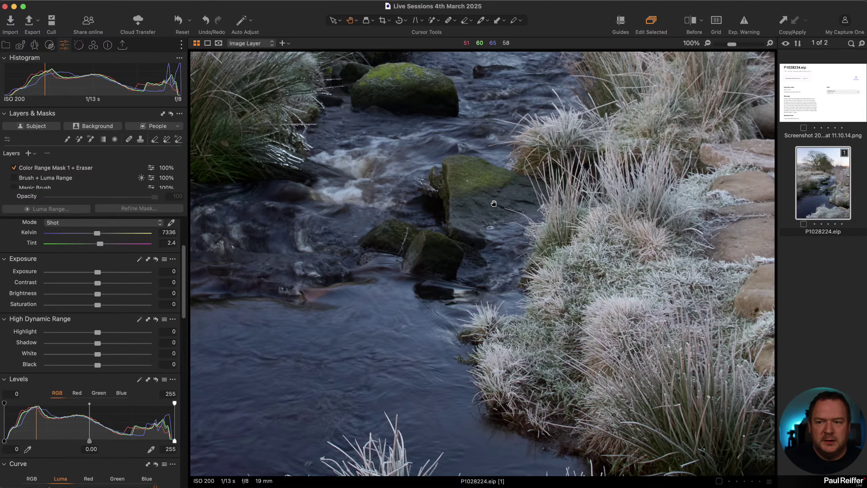
{"action": "left_click_drag", "start_coordinate": [487, 200], "coordinate": [468, 379]}
{"action": "left_click_drag", "start_coordinate": [377, 214], "coordinate": [367, 301]}
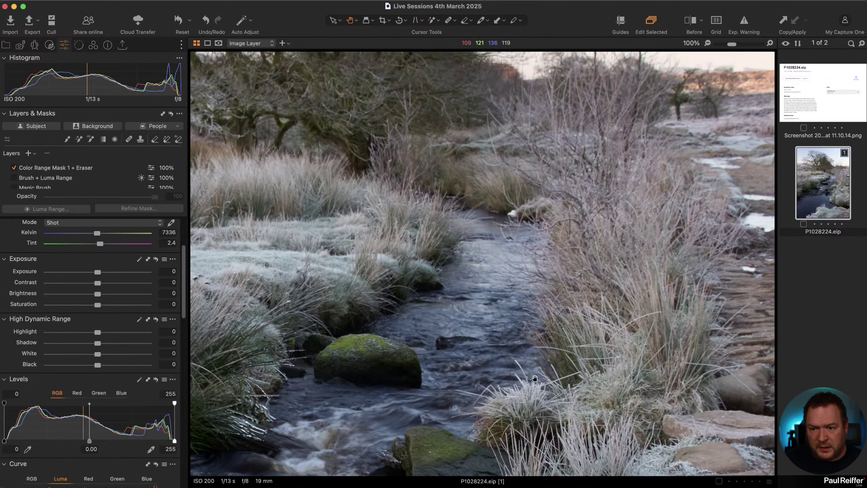
{"action": "scroll", "coordinate": [318, 170], "scroll_direction": "up", "scroll_amount": 10}
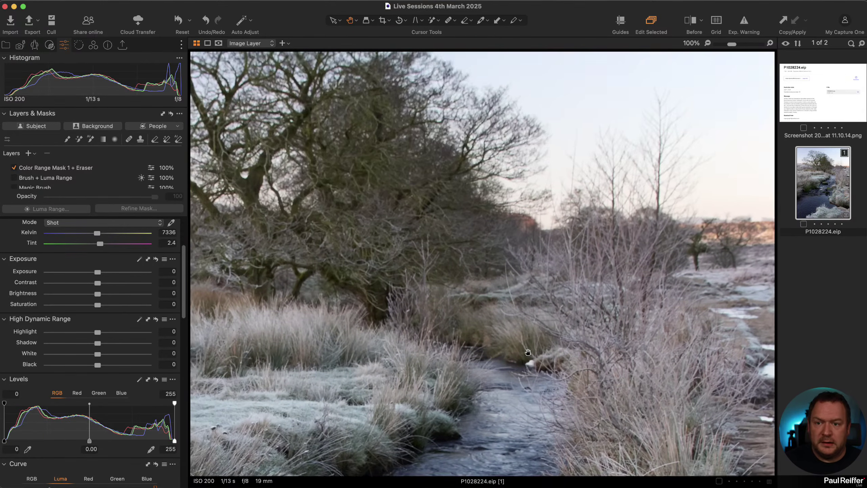
{"action": "left_click_drag", "start_coordinate": [317, 170], "coordinate": [439, 230]}
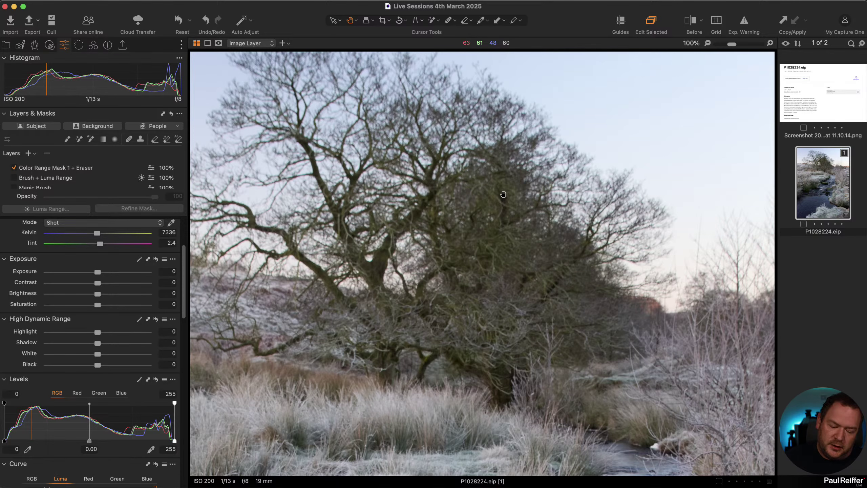
{"action": "double_click", "coordinate": [482, 216]}
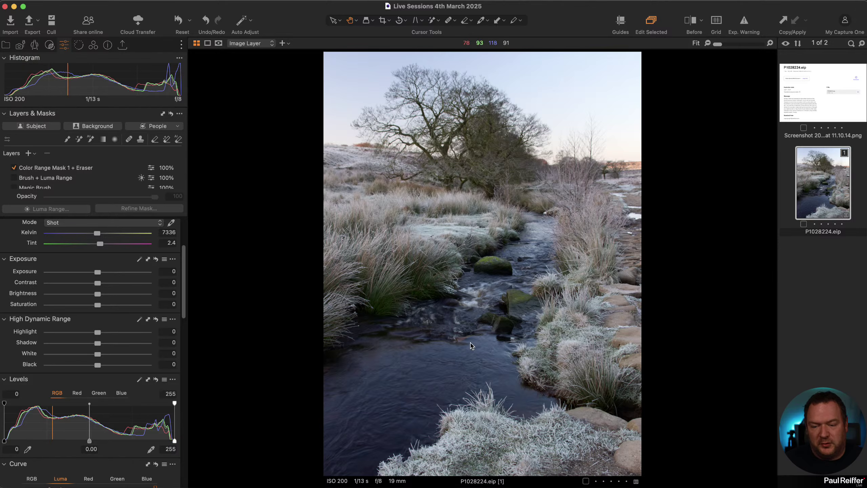
{"action": "left_click", "coordinate": [512, 410]}
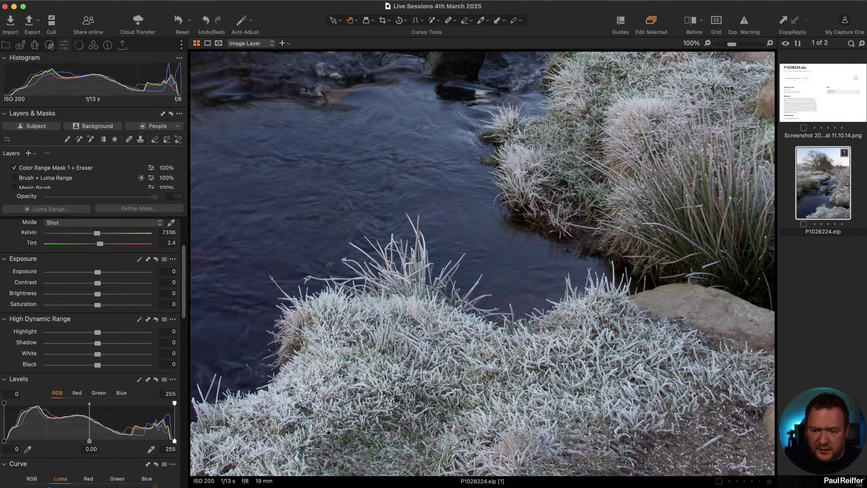
{"action": "left_click_drag", "start_coordinate": [381, 397], "coordinate": [480, 113]}
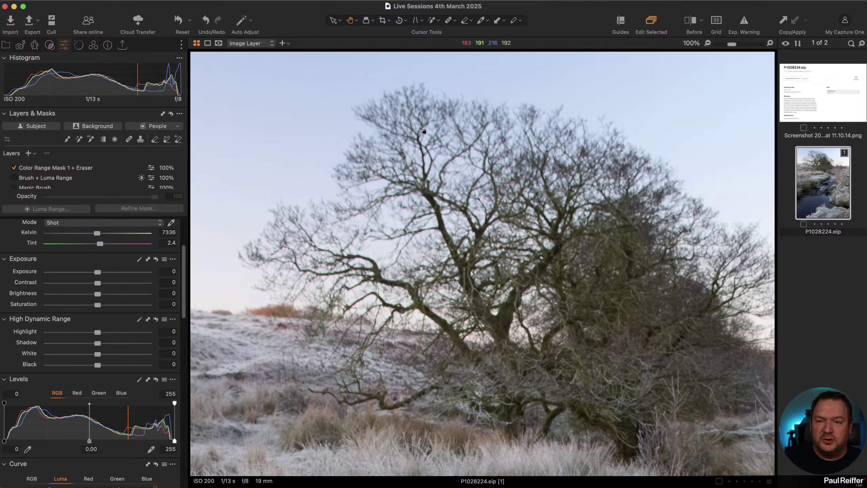
Add a new adjustment layer and mask the sky around the tree with AI Select.
{"action": "left_click", "coordinate": [28, 153]}
{"action": "left_click", "coordinate": [91, 139]}
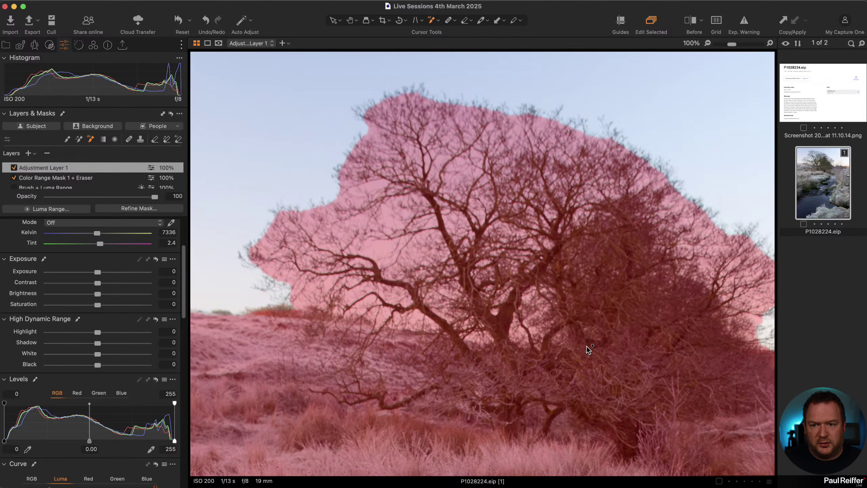
{"action": "left_click", "coordinate": [586, 346]}
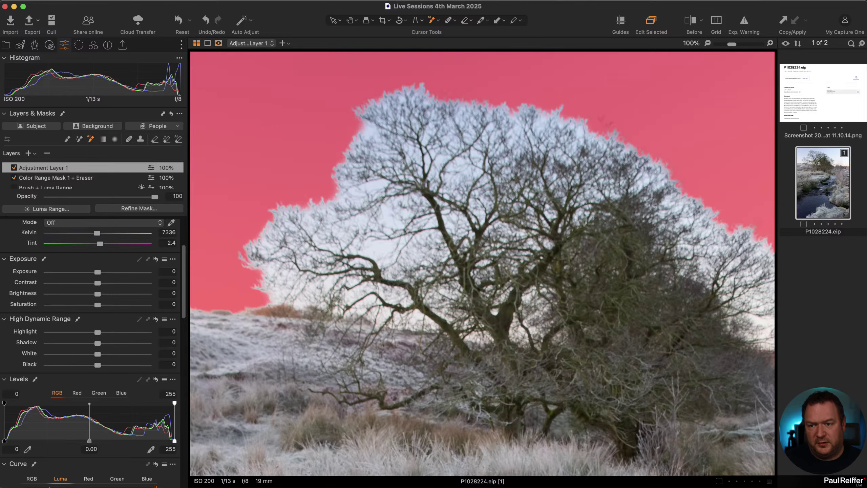
{"action": "key", "text": "m"}
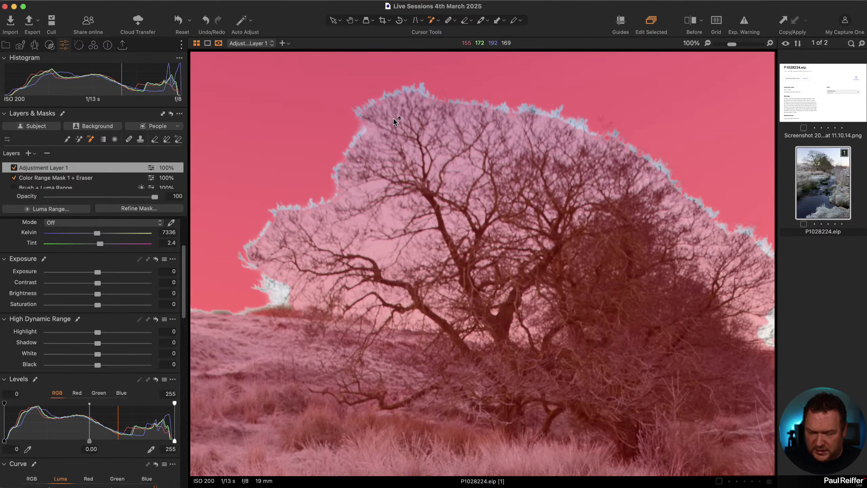
Check the mask edge along the tree's upper twigs and rename the new layer Sky Mask.
{"action": "key", "text": "z"}
{"action": "left_click_drag", "start_coordinate": [345, 79], "coordinate": [403, 120]}
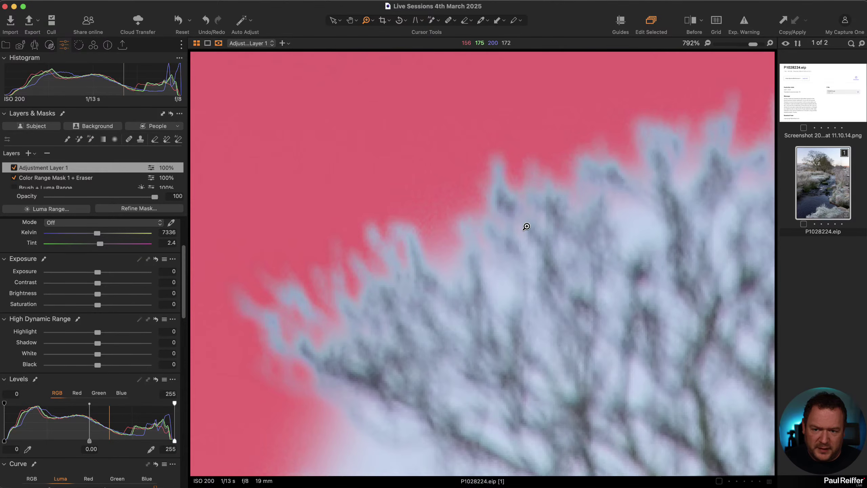
{"action": "key", "text": "super+0"}
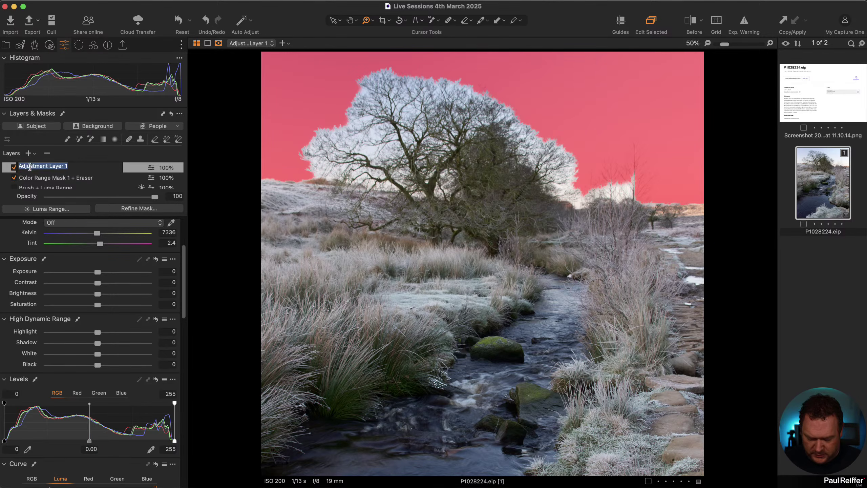
{"action": "type", "text": "Sky Mask"}
{"action": "key", "text": "Return"}
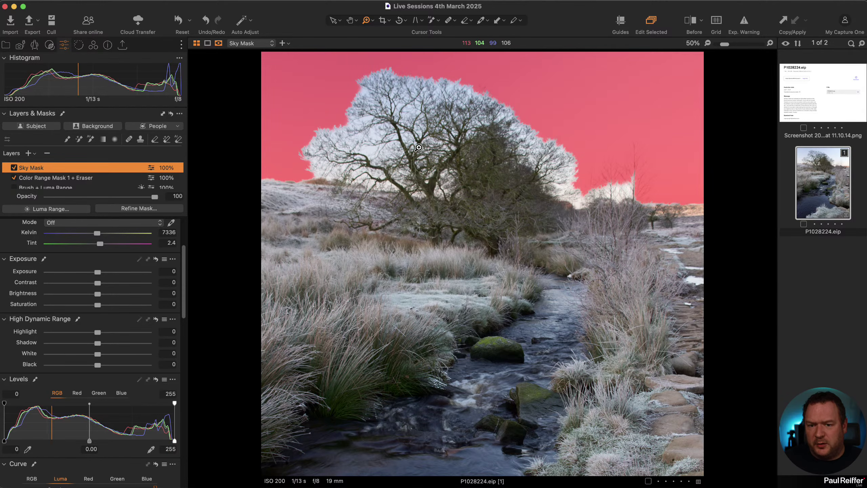
Try to add the sky showing between the branches to Sky Mask with AI Select, and undo that selection.
{"action": "left_click", "coordinate": [80, 139]}
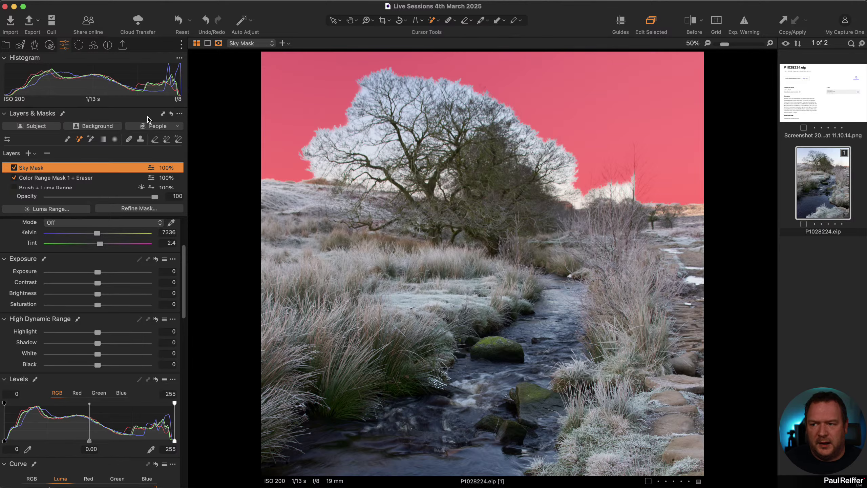
{"action": "key", "text": "z"}
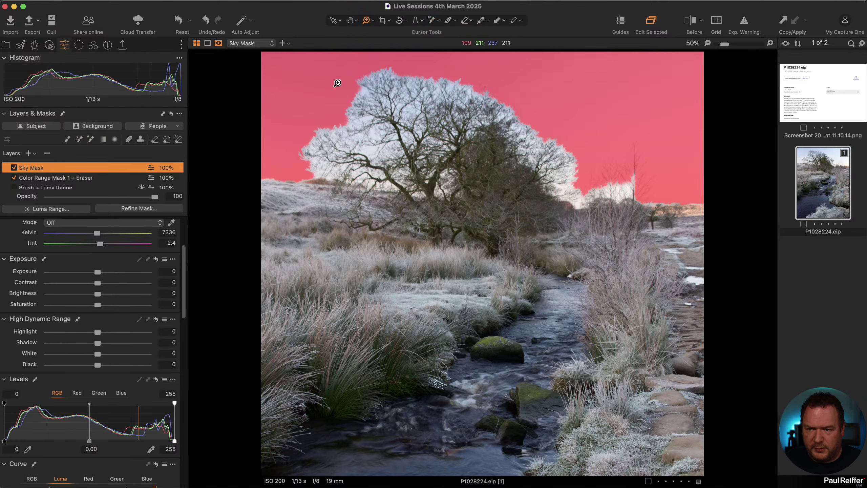
{"action": "left_click_drag", "start_coordinate": [335, 82], "coordinate": [466, 172]}
{"action": "left_click", "coordinate": [90, 139]}
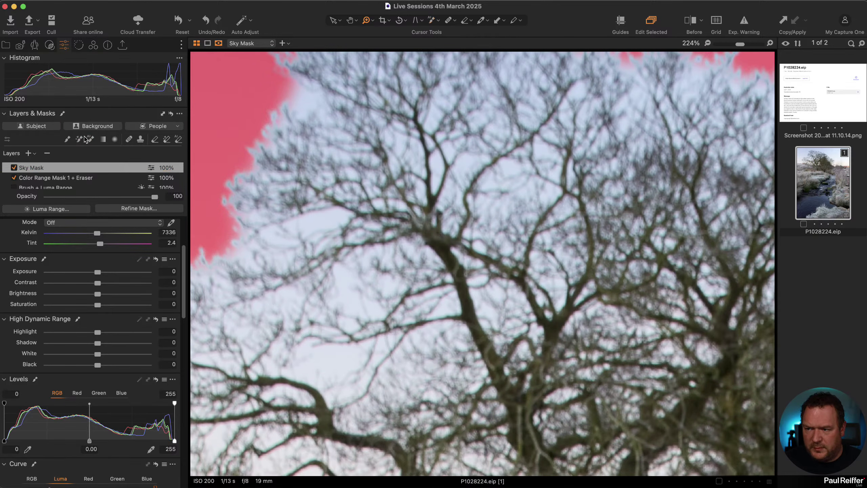
{"action": "left_click", "coordinate": [351, 300]}
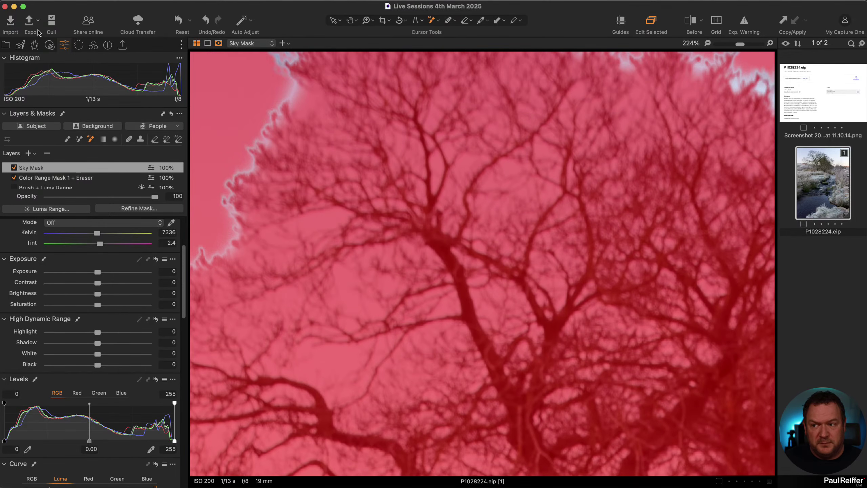
{"action": "left_click", "coordinate": [205, 21]}
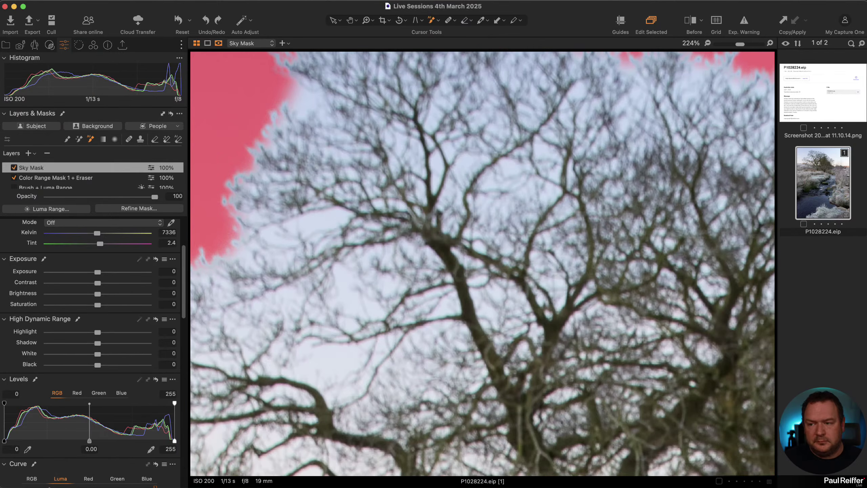
Examine the unmasked sky gaps between the tree's branches at up to 300%.
{"action": "left_click", "coordinate": [67, 139]}
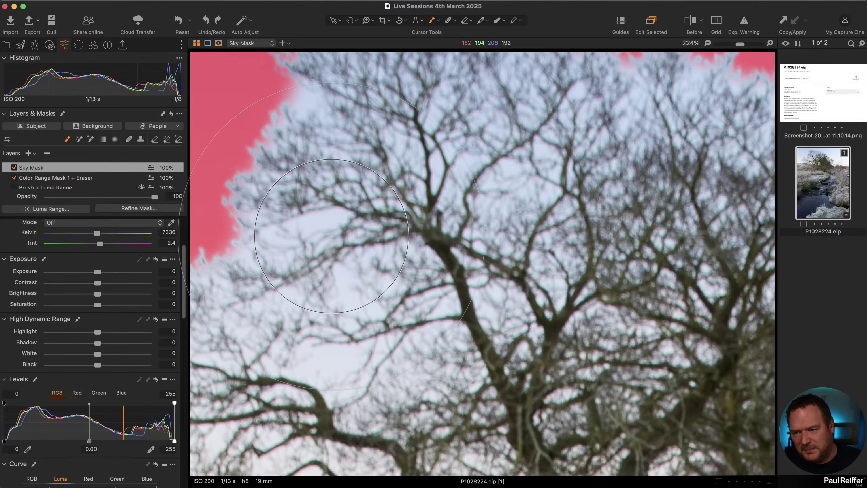
{"action": "scroll", "coordinate": [342, 246], "scroll_direction": "up", "scroll_amount": 2}
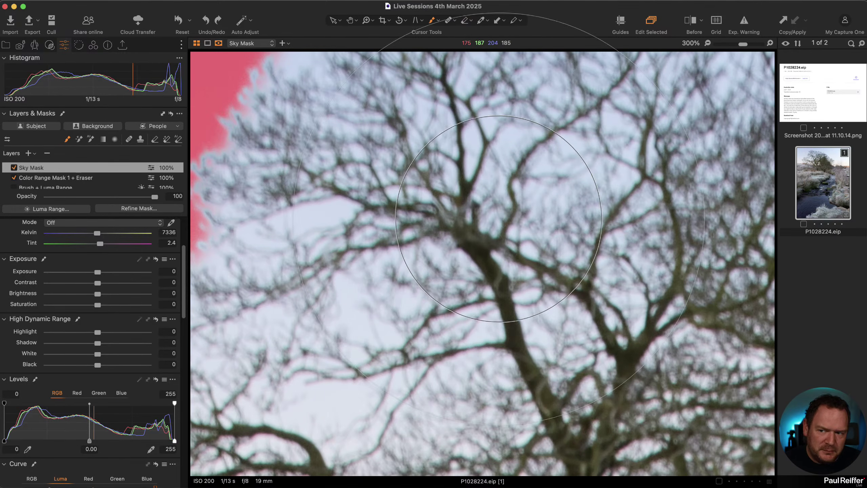
{"action": "key", "text": "super+0"}
{"action": "scroll", "coordinate": [429, 126], "scroll_direction": "up", "scroll_amount": 2}
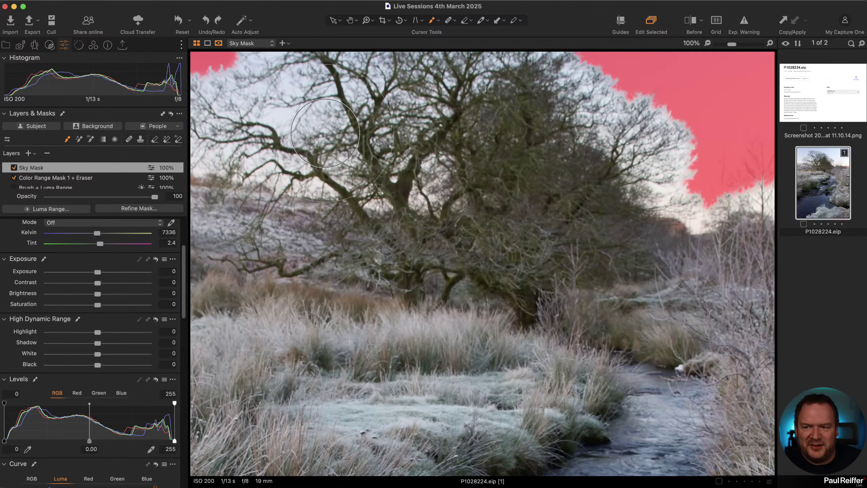
{"action": "scroll", "coordinate": [327, 129], "scroll_direction": "up", "scroll_amount": 2}
{"action": "left_click_drag", "start_coordinate": [319, 132], "coordinate": [735, 219]}
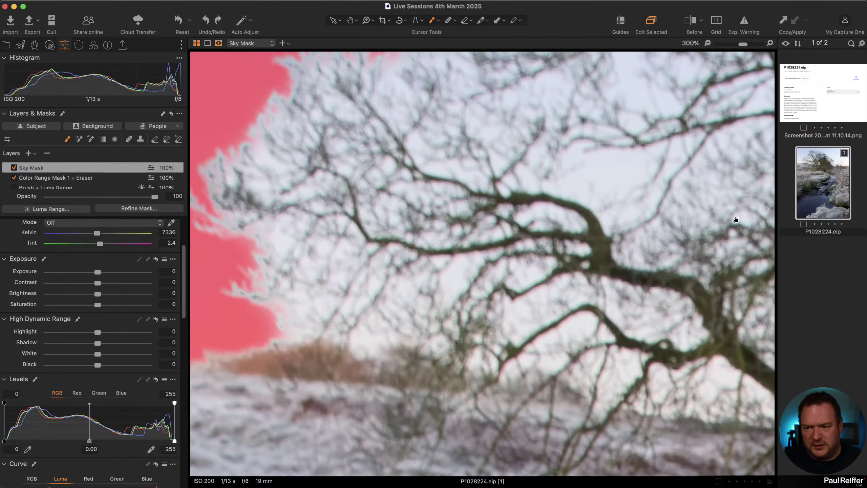
{"action": "left_click_drag", "start_coordinate": [561, 182], "coordinate": [465, 358]}
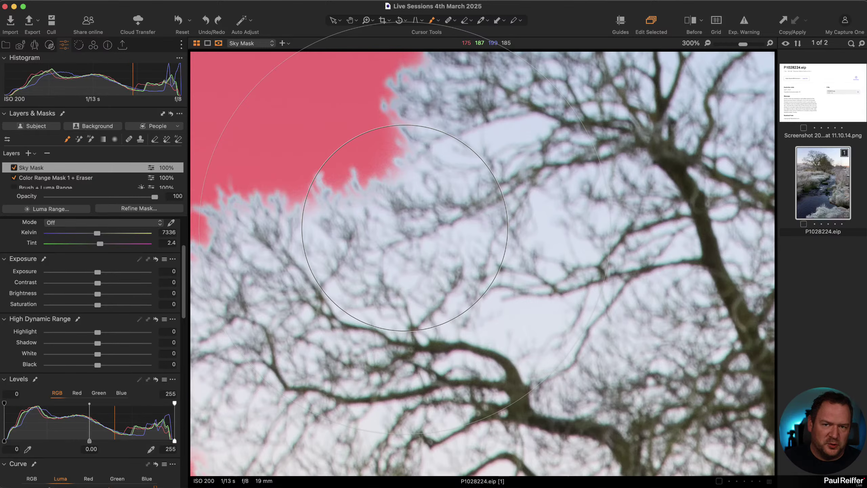
Try the Magic Brush on one sky gap between the branches with Sample Entire Photo off, and undo the stroke.
{"action": "left_click", "coordinate": [79, 139]}
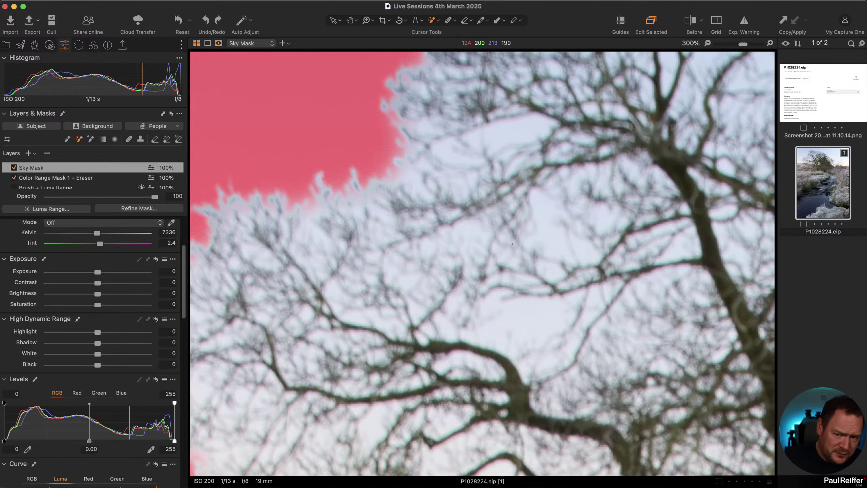
{"action": "right_click", "coordinate": [545, 211]}
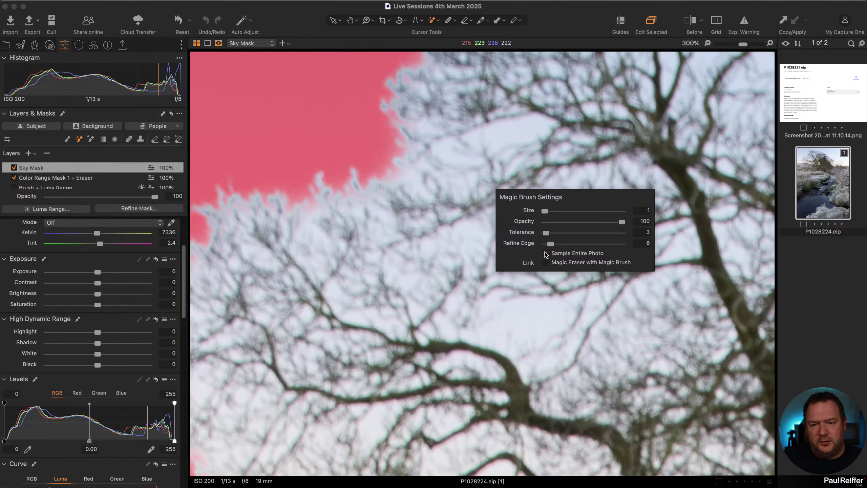
{"action": "right_click", "coordinate": [549, 227]}
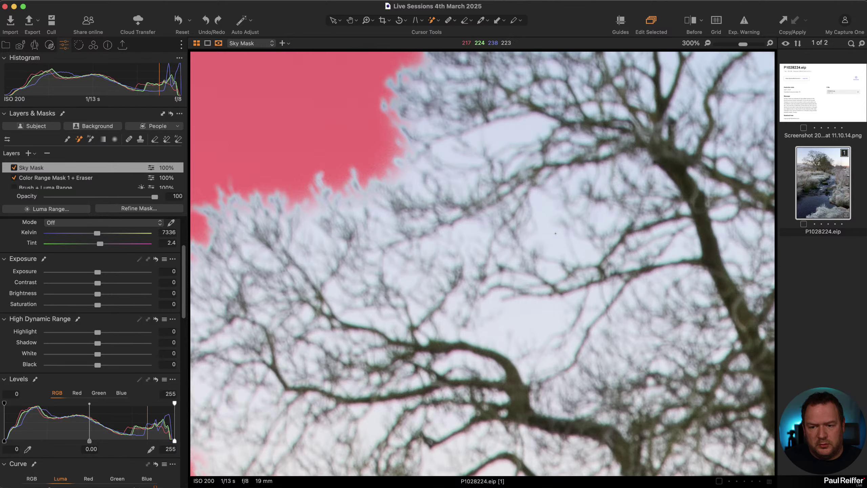
{"action": "left_click_drag", "start_coordinate": [547, 226], "coordinate": [549, 229]}
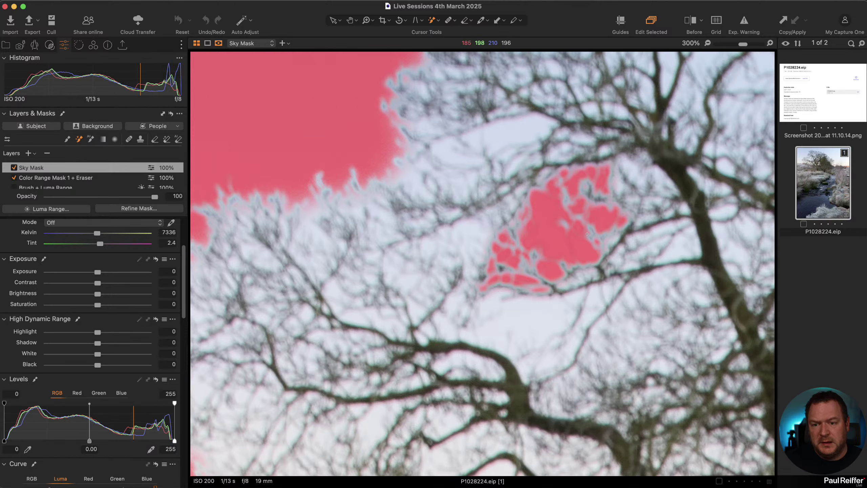
{"action": "key", "text": "super+z"}
Turn on Sample Entire Photo for the Magic Brush and add the sky gaps throughout the branches to Sky Mask.
{"action": "right_click", "coordinate": [540, 232]}
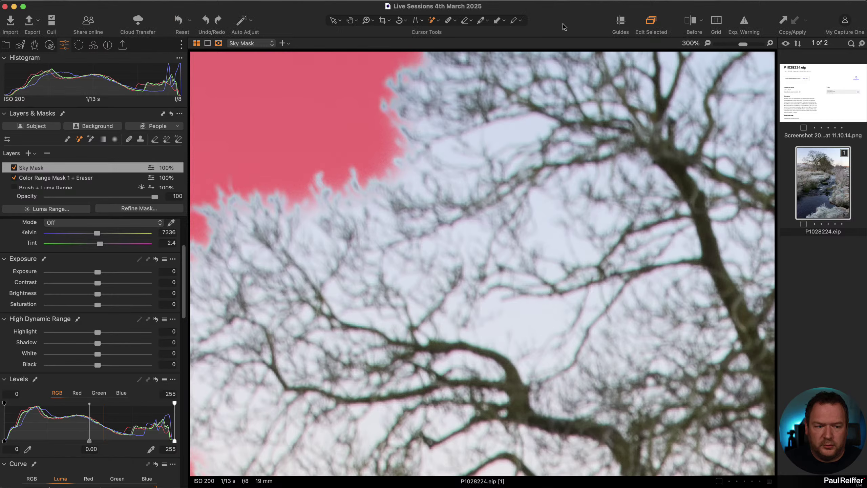
{"action": "right_click", "coordinate": [616, 300]}
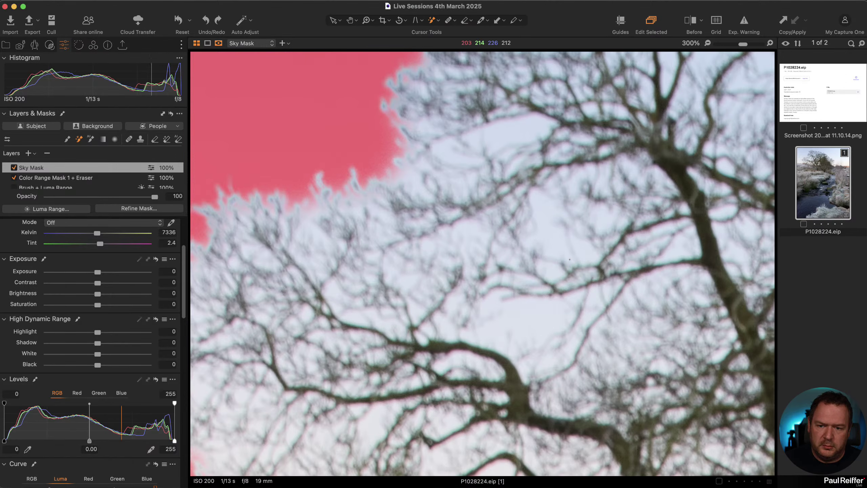
{"action": "right_click", "coordinate": [639, 319]}
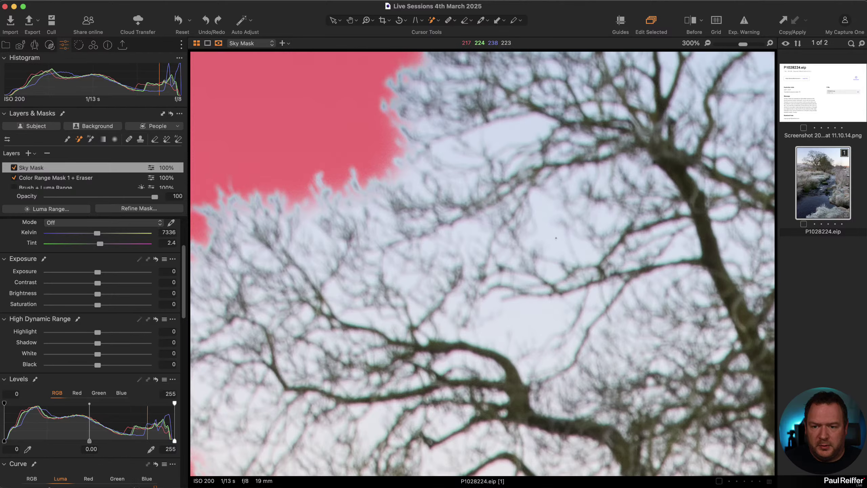
{"action": "left_click", "coordinate": [559, 221]}
Extend Sky Mask with the Magic Brush, sampling the entire photo, over the remaining sky gaps among the tree's inner and lower branches.
{"action": "right_click", "coordinate": [557, 224]}
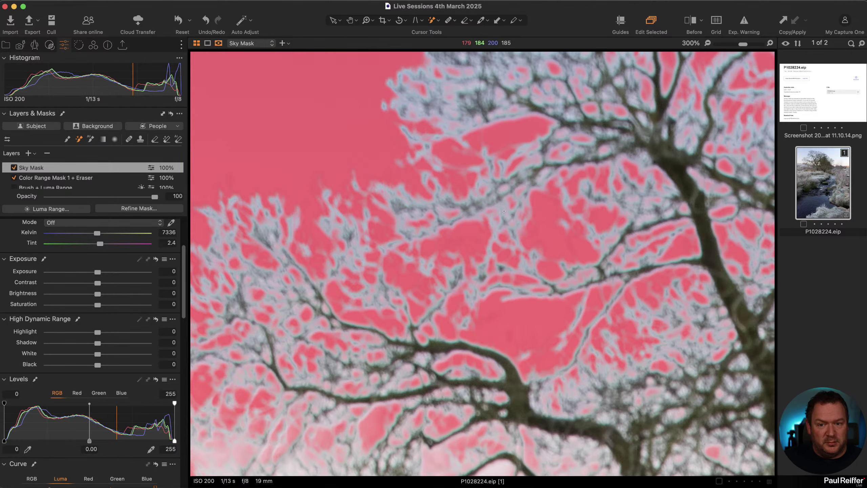
{"action": "right_click", "coordinate": [540, 210]}
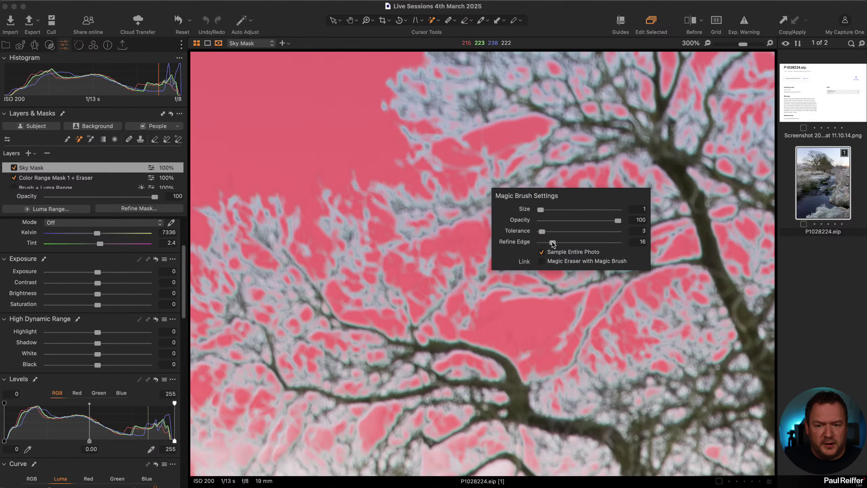
{"action": "scroll", "coordinate": [645, 276], "scroll_direction": "down", "scroll_amount": 10}
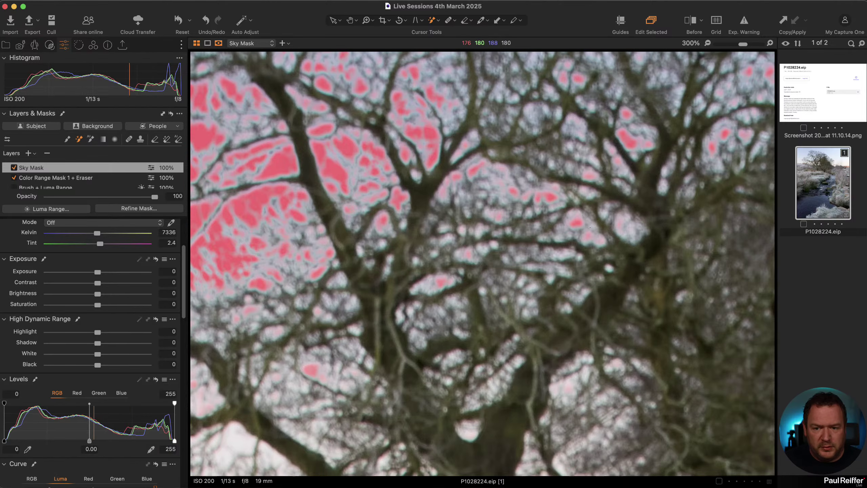
{"action": "scroll", "coordinate": [589, 239], "scroll_direction": "down", "scroll_amount": 10}
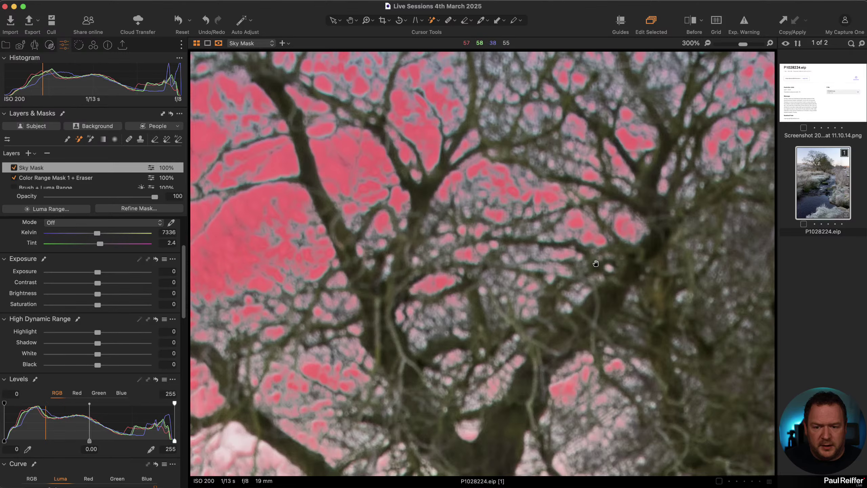
{"action": "scroll", "coordinate": [248, 99], "scroll_direction": "up", "scroll_amount": 10}
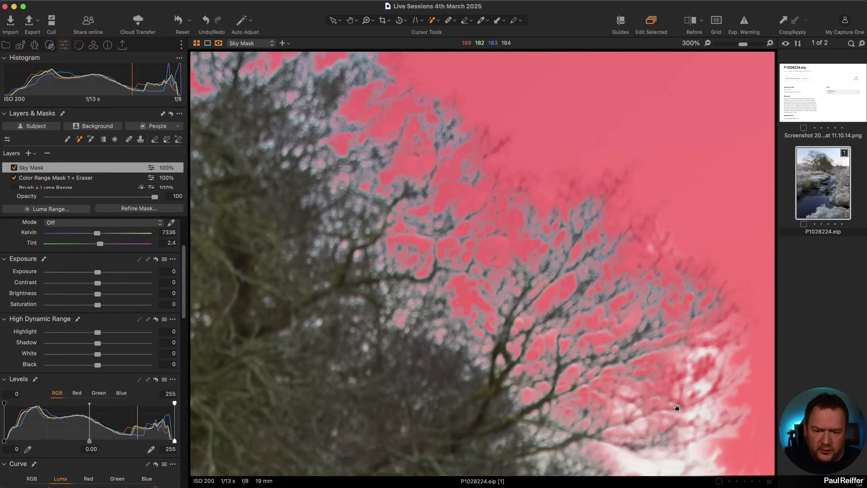
{"action": "scroll", "coordinate": [493, 199], "scroll_direction": "down", "scroll_amount": 3}
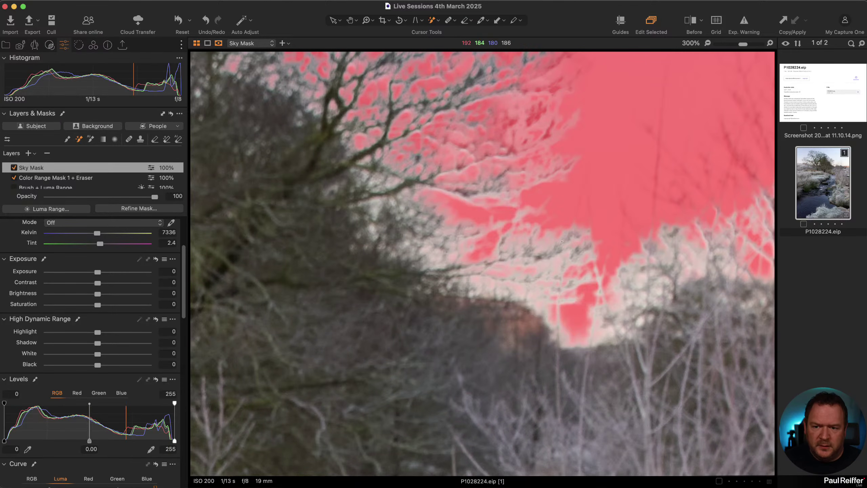
{"action": "scroll", "coordinate": [477, 158], "scroll_direction": "up", "scroll_amount": 5}
{"action": "scroll", "coordinate": [477, 159], "scroll_direction": "up", "scroll_amount": 5}
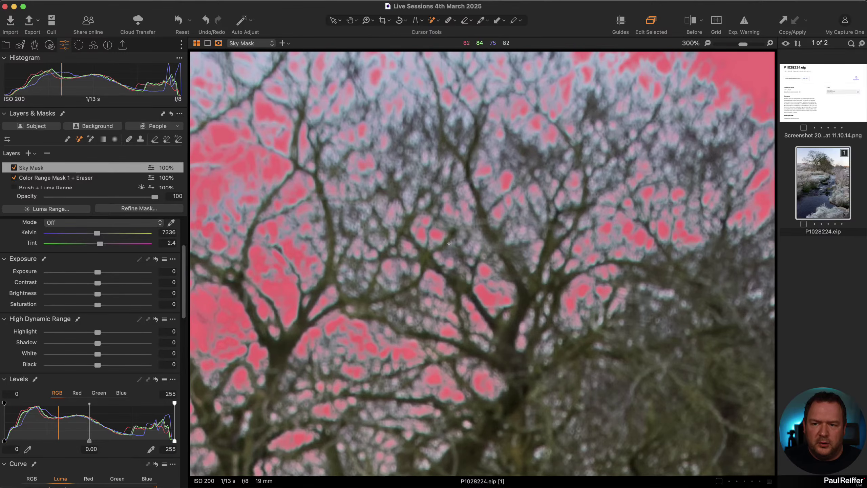
{"action": "scroll", "coordinate": [476, 161], "scroll_direction": "up", "scroll_amount": 5}
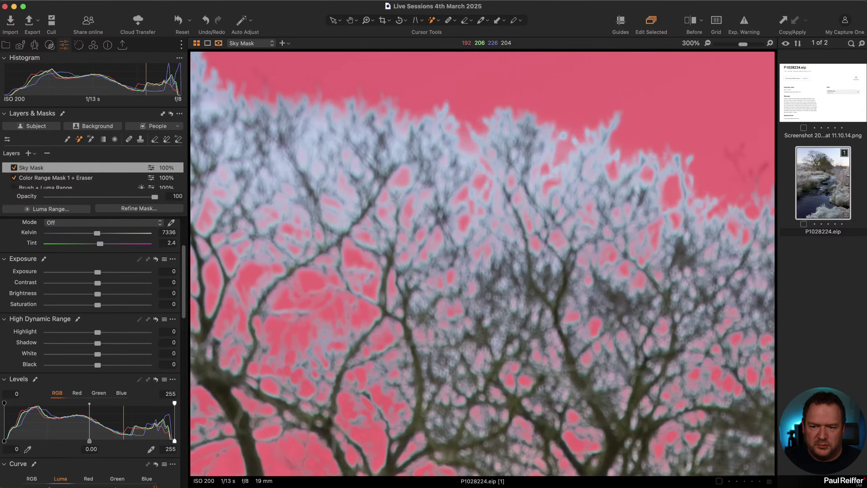
{"action": "left_click_drag", "start_coordinate": [481, 289], "coordinate": [553, 167]}
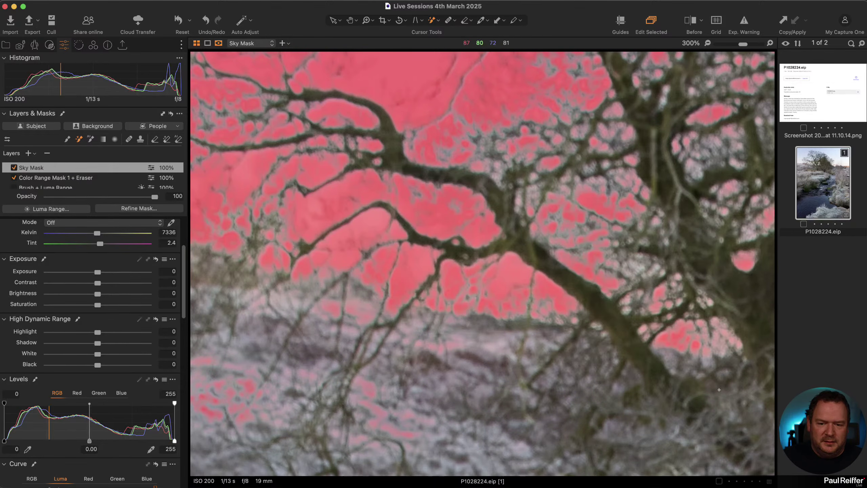
{"action": "left_click_drag", "start_coordinate": [489, 193], "coordinate": [418, 167]}
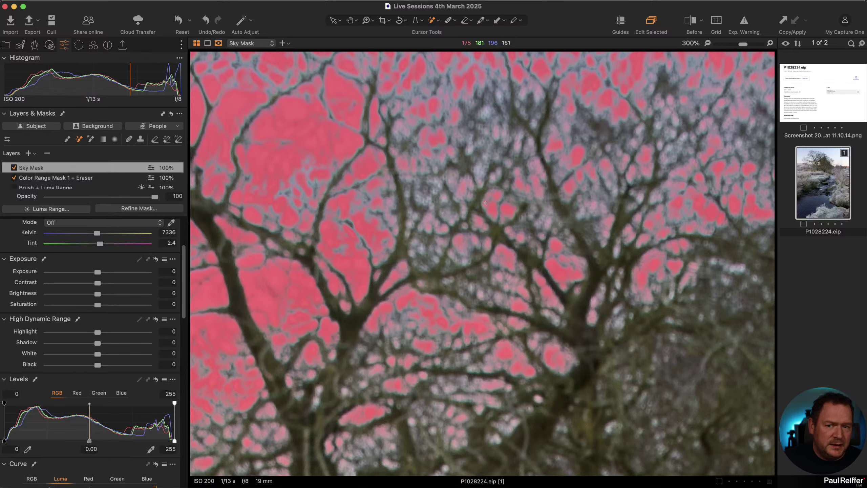
Compare the whole photo with its original in the split before/after view, moving the divider across the full image.
{"action": "key", "text": "super+0"}
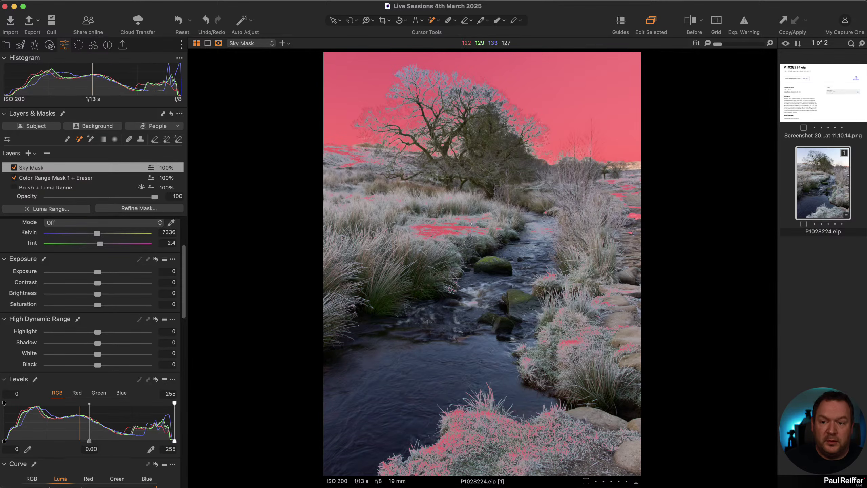
{"action": "key", "text": "y"}
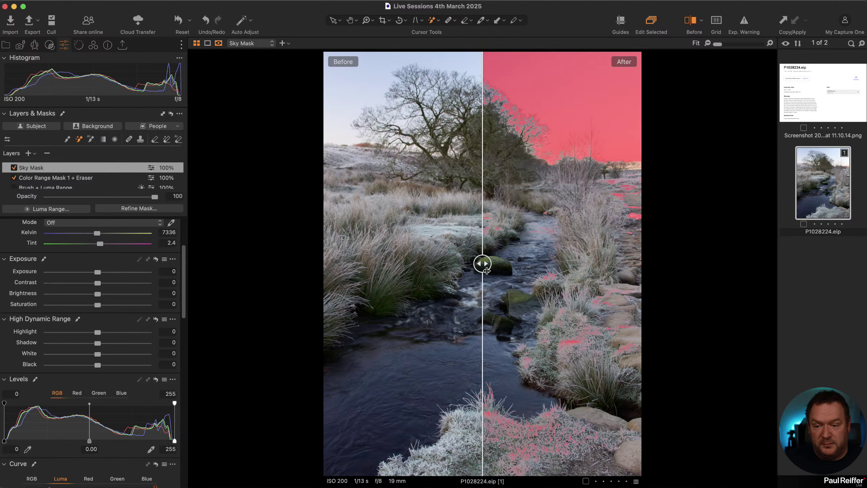
{"action": "left_click_drag", "start_coordinate": [482, 263], "coordinate": [572, 264]}
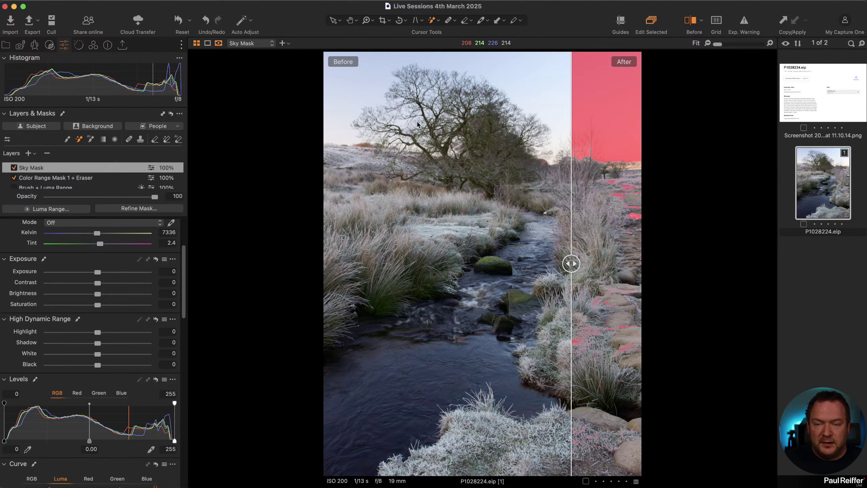
{"action": "left_click_drag", "start_coordinate": [571, 263], "coordinate": [250, 260]}
Display Sky Mask in grayscale and erase the stray mask from the frosty grass, stones and foreground below the horizon.
{"action": "key", "text": "alt+m"}
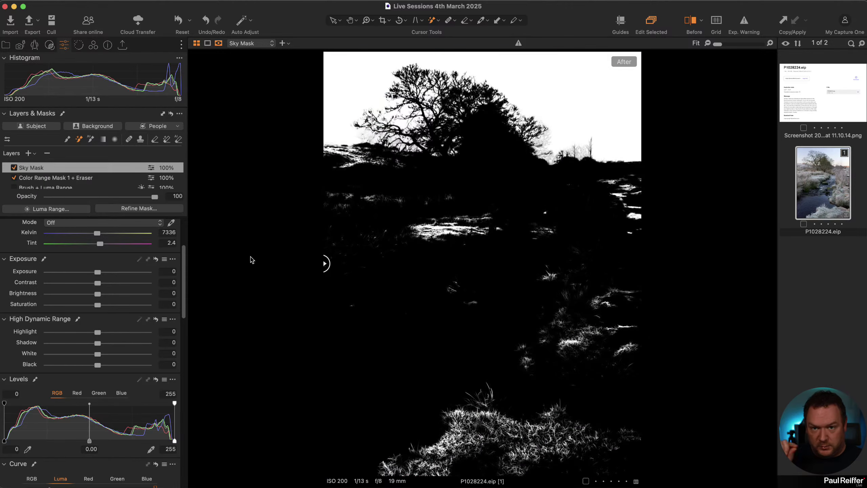
{"action": "left_click", "coordinate": [219, 44]}
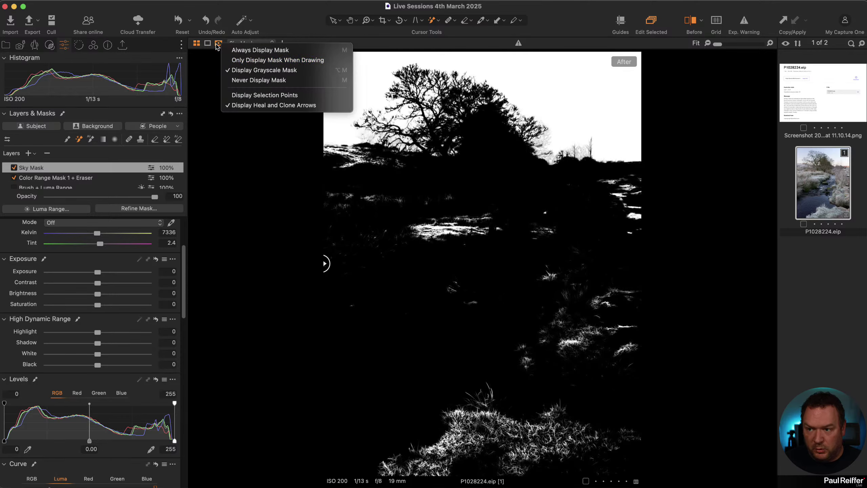
{"action": "left_click", "coordinate": [279, 71]}
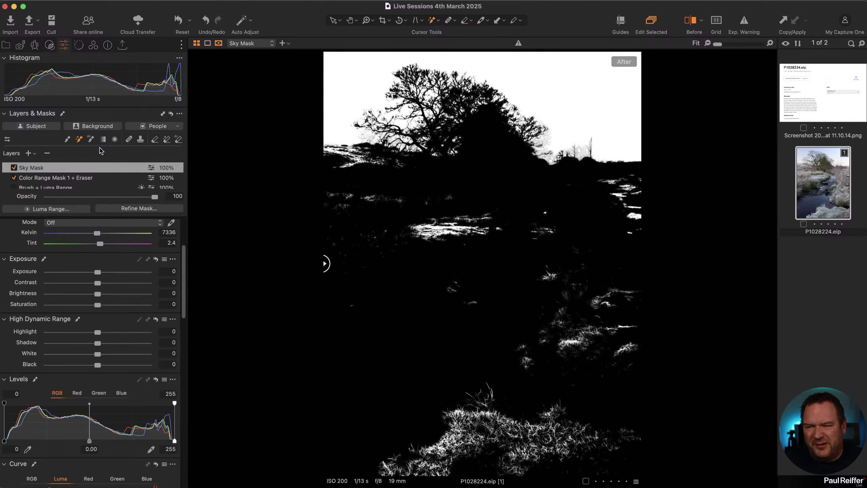
{"action": "left_click", "coordinate": [154, 141]}
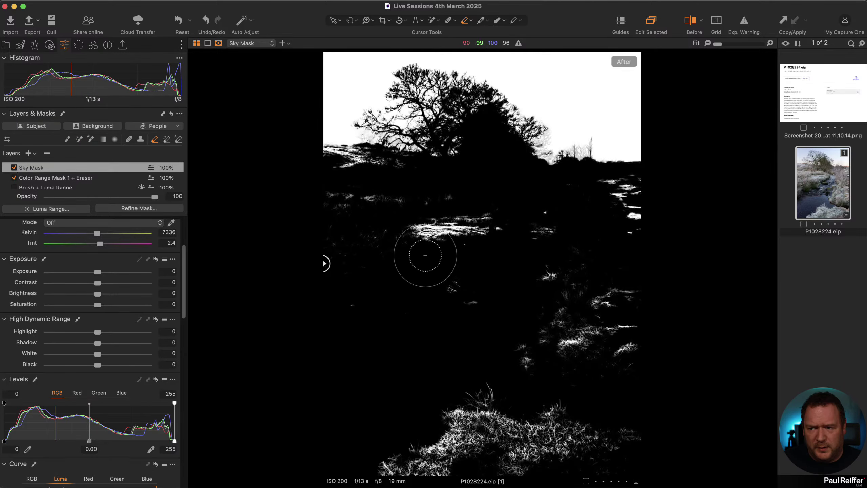
{"action": "mouse_move", "coordinate": [425, 255]}
{"action": "left_mouse_down"}
{"action": "mouse_move", "coordinate": [286, 205]}
{"action": "mouse_move", "coordinate": [554, 200]}
{"action": "mouse_move", "coordinate": [648, 235]}
{"action": "mouse_move", "coordinate": [518, 248]}
{"action": "mouse_move", "coordinate": [348, 287]}
{"action": "mouse_move", "coordinate": [420, 383]}
{"action": "mouse_move", "coordinate": [679, 446]}
{"action": "mouse_move", "coordinate": [612, 478]}
{"action": "mouse_move", "coordinate": [651, 318]}
{"action": "left_mouse_up"}
{"action": "mouse_move", "coordinate": [678, 212]}
{"action": "left_mouse_down"}
{"action": "mouse_move", "coordinate": [636, 194]}
{"action": "mouse_move", "coordinate": [635, 202]}
{"action": "mouse_move", "coordinate": [695, 197]}
{"action": "mouse_move", "coordinate": [589, 211]}
{"action": "mouse_move", "coordinate": [698, 286]}
{"action": "mouse_move", "coordinate": [777, 314]}
{"action": "mouse_move", "coordinate": [722, 354]}
{"action": "mouse_move", "coordinate": [520, 350]}
{"action": "mouse_move", "coordinate": [605, 399]}
{"action": "mouse_move", "coordinate": [557, 411]}
{"action": "mouse_move", "coordinate": [722, 429]}
{"action": "mouse_move", "coordinate": [328, 276]}
{"action": "left_mouse_up"}
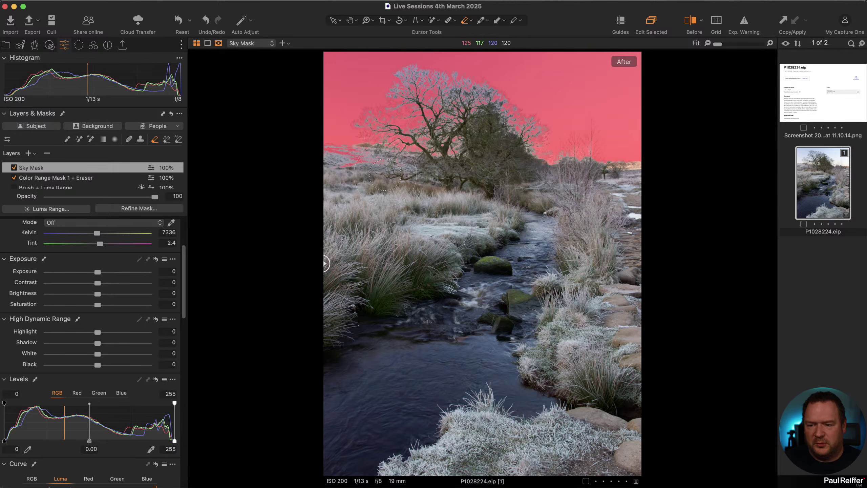
Erase the stray mask from the frosty hillside beside and behind the tree at 100%, up to the horizon line.
{"action": "left_click", "coordinate": [363, 167]}
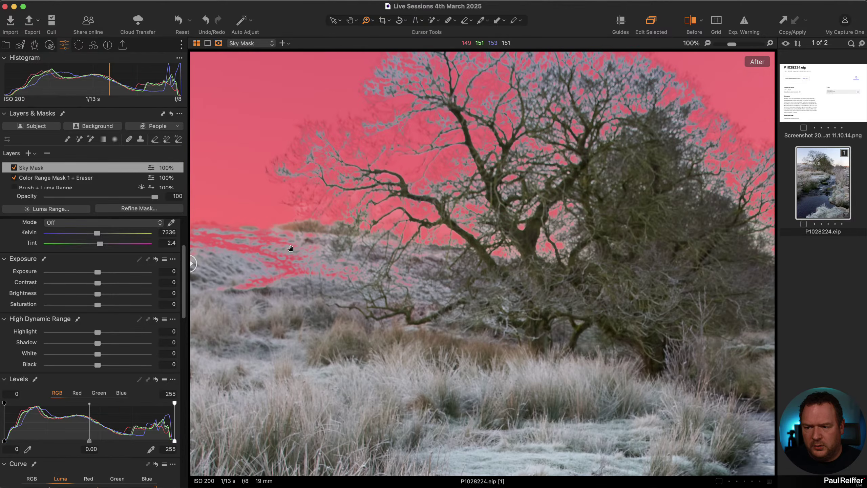
{"action": "left_click", "coordinate": [291, 249]}
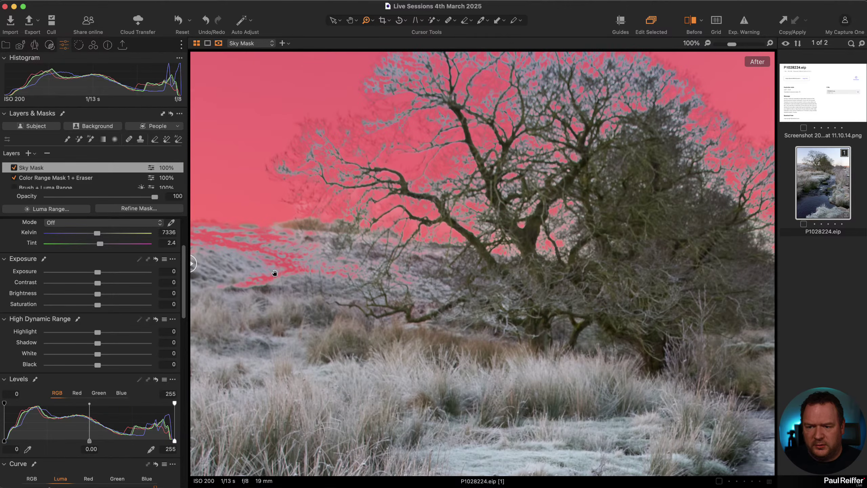
{"action": "key", "text": "m"}
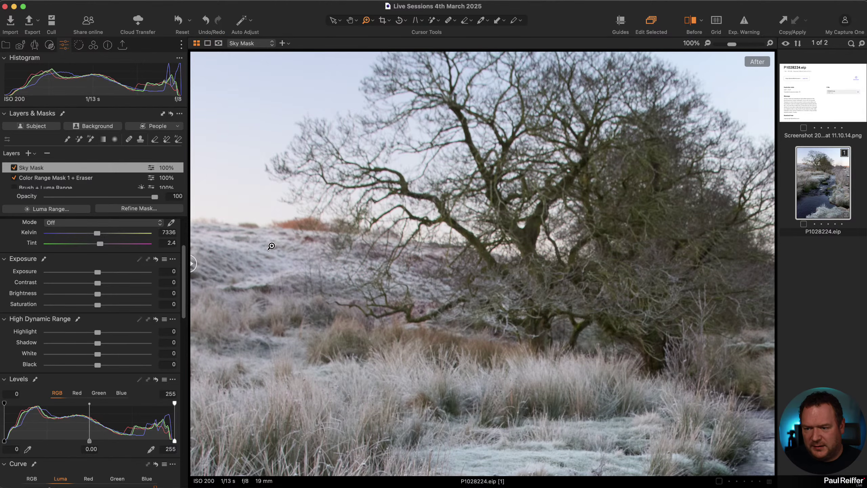
{"action": "key", "text": "m"}
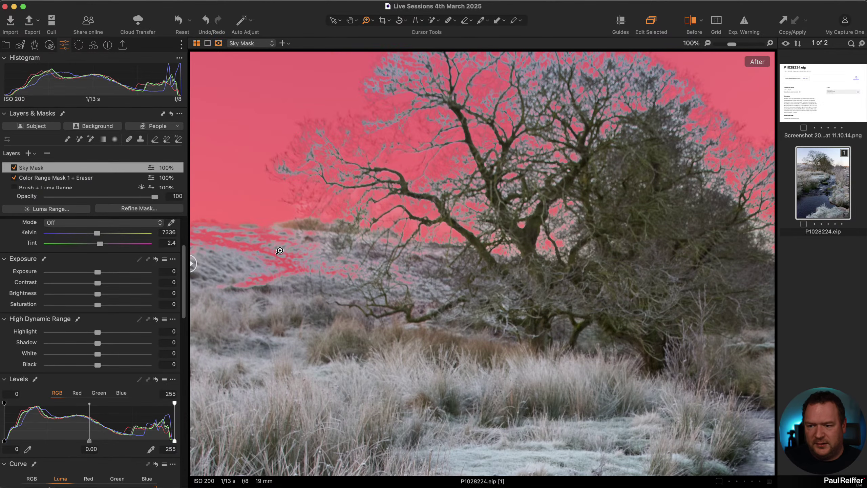
{"action": "left_click", "coordinate": [154, 140]}
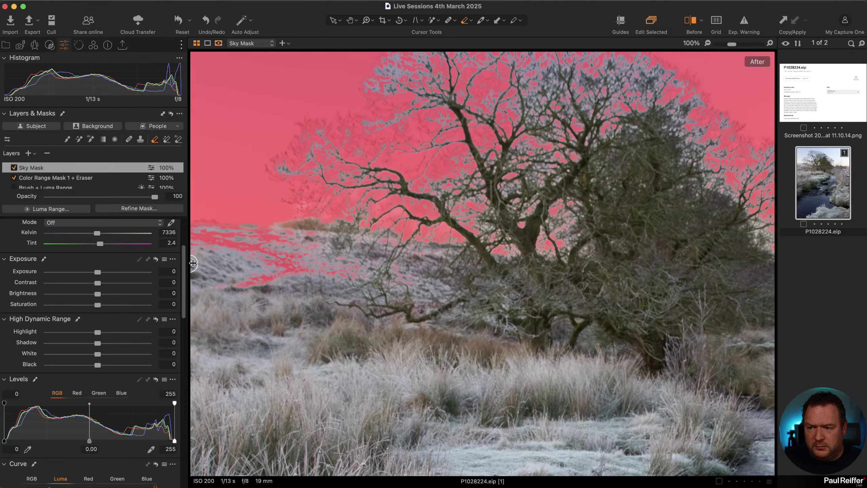
{"action": "mouse_move", "coordinate": [287, 252]}
{"action": "left_mouse_down"}
{"action": "mouse_move", "coordinate": [350, 267]}
{"action": "mouse_move", "coordinate": [316, 290]}
{"action": "left_mouse_up"}
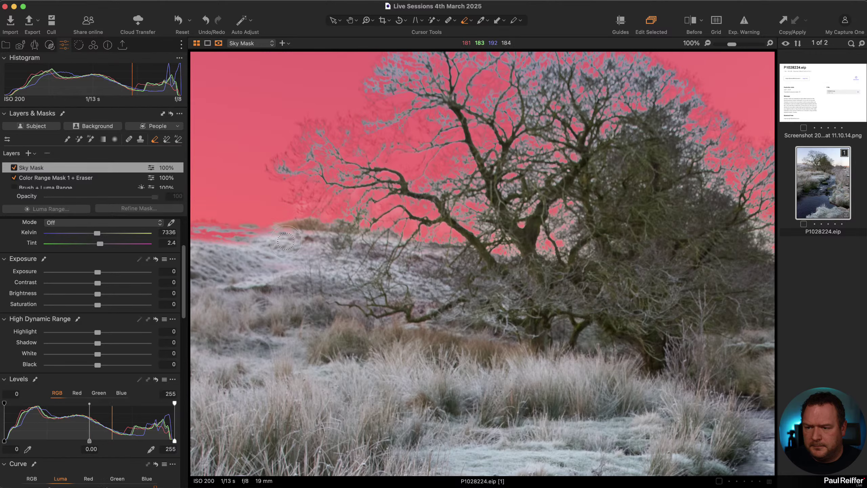
{"action": "mouse_move", "coordinate": [286, 241]}
{"action": "left_mouse_down"}
{"action": "mouse_move", "coordinate": [176, 235]}
{"action": "mouse_move", "coordinate": [246, 241]}
{"action": "left_mouse_up"}
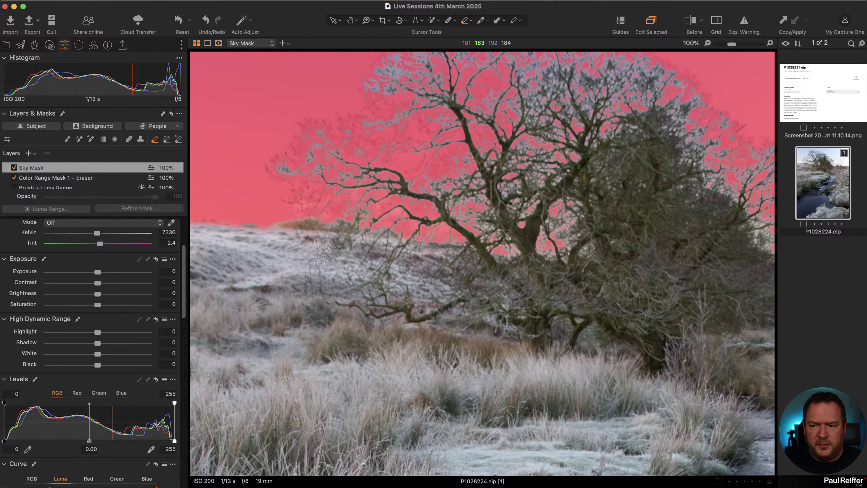
{"action": "mouse_move", "coordinate": [344, 244]}
{"action": "left_mouse_down"}
{"action": "mouse_move", "coordinate": [465, 288]}
{"action": "mouse_move", "coordinate": [316, 312]}
{"action": "mouse_move", "coordinate": [448, 303]}
{"action": "left_mouse_up"}
Erase the remaining mask traces below the horizon, from the tree's base to the far bank, using the grayscale mask display.
{"action": "key", "text": "alt+m"}
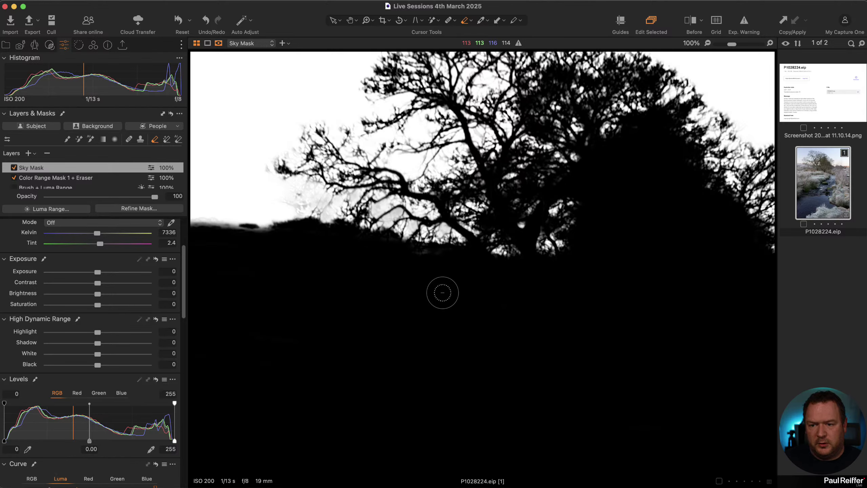
{"action": "mouse_move", "coordinate": [423, 271]}
{"action": "left_mouse_down"}
{"action": "mouse_move", "coordinate": [407, 256]}
{"action": "mouse_move", "coordinate": [436, 260]}
{"action": "left_mouse_up"}
{"action": "left_click_drag", "start_coordinate": [507, 300], "coordinate": [198, 336]}
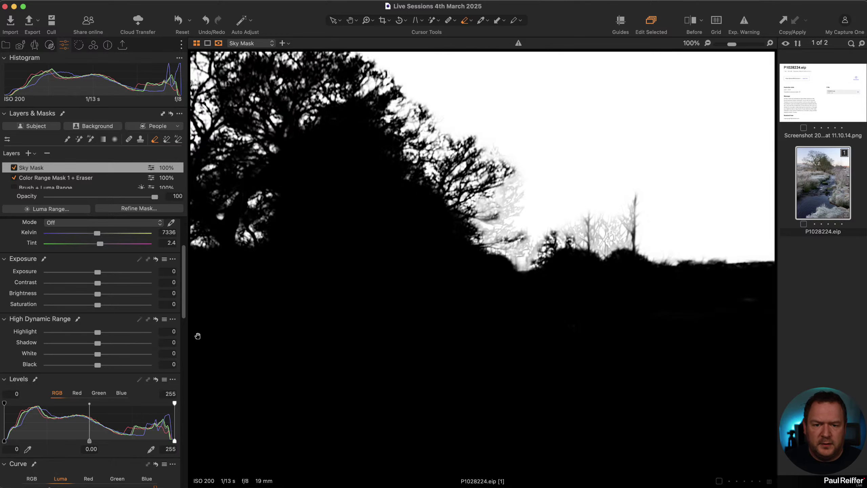
{"action": "left_click_drag", "start_coordinate": [490, 343], "coordinate": [281, 306]}
{"action": "mouse_move", "coordinate": [587, 289]}
{"action": "left_mouse_down"}
{"action": "mouse_move", "coordinate": [660, 281]}
{"action": "mouse_move", "coordinate": [714, 261]}
{"action": "mouse_move", "coordinate": [569, 283]}
{"action": "left_mouse_up"}
{"action": "key", "text": "alt+m"}
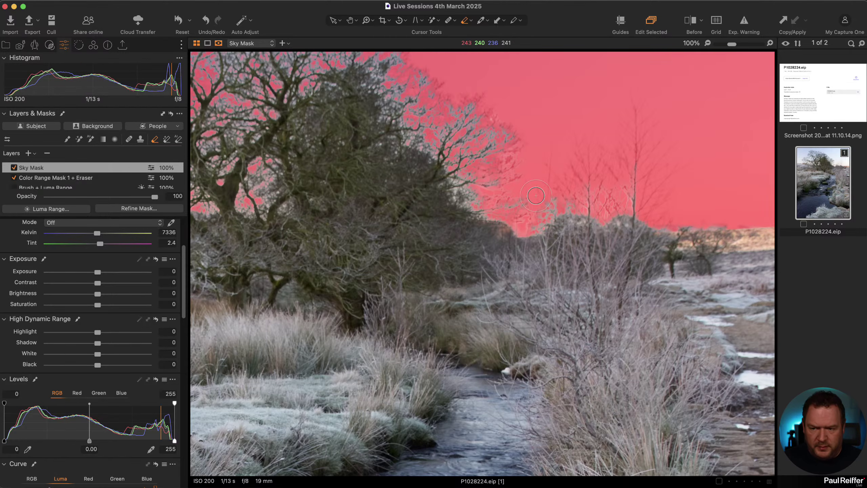
Hide the mask overlay and the before/after comparison, and set the Exposure of Sky Mask to -4.
{"action": "key", "text": "alt+m"}
{"action": "key", "text": "m"}
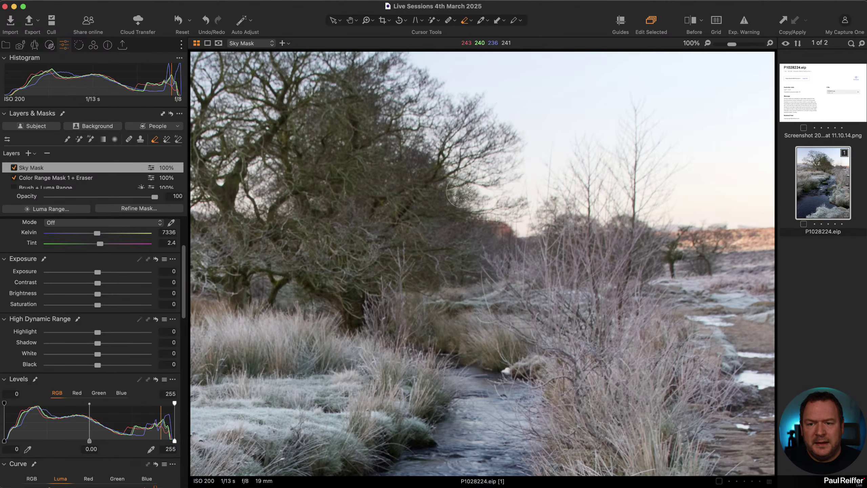
{"action": "scroll", "coordinate": [461, 192], "scroll_direction": "left", "scroll_amount": 5}
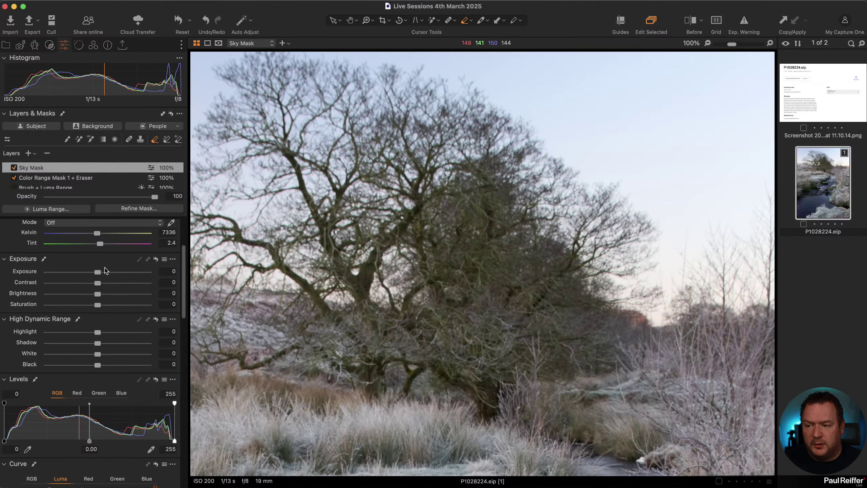
{"action": "left_click_drag", "start_coordinate": [97, 272], "coordinate": [47, 273]}
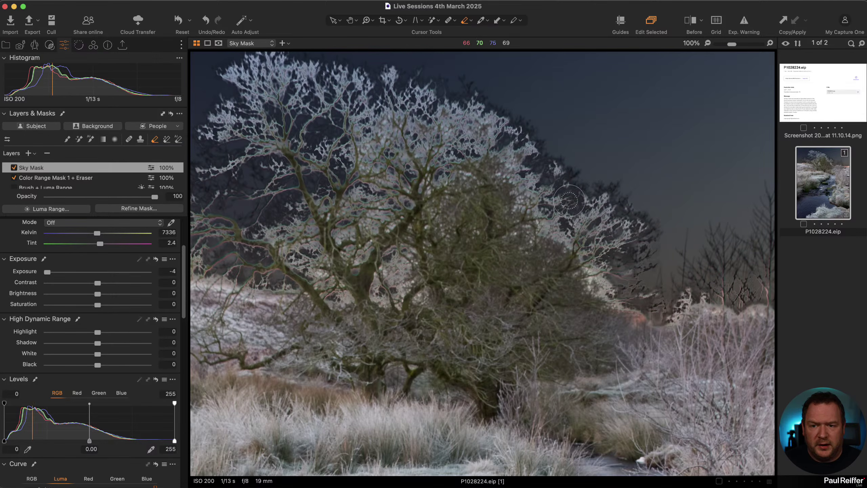
Examine the branch edges against the darkened sky at 300%, and preview Refine Mask on Sky Mask without applying it.
{"action": "scroll", "coordinate": [596, 210], "scroll_direction": "up", "scroll_amount": 3}
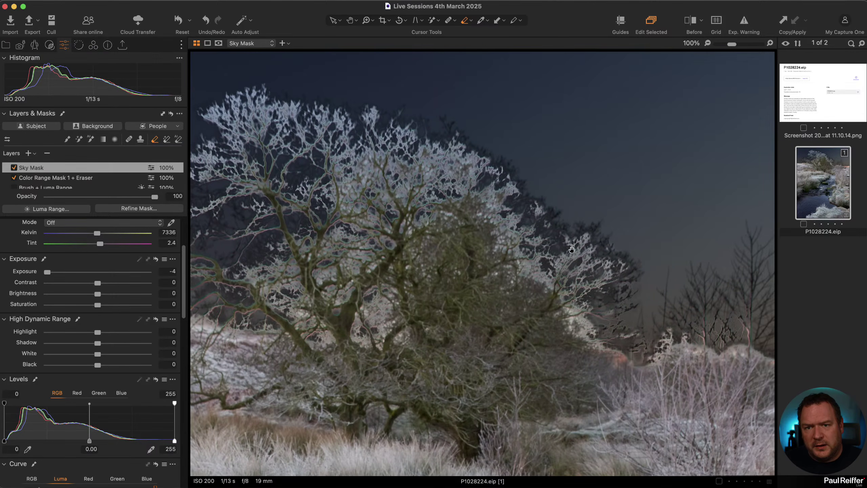
{"action": "key", "text": "z"}
{"action": "left_click", "coordinate": [541, 227]}
{"action": "left_click", "coordinate": [539, 228]}
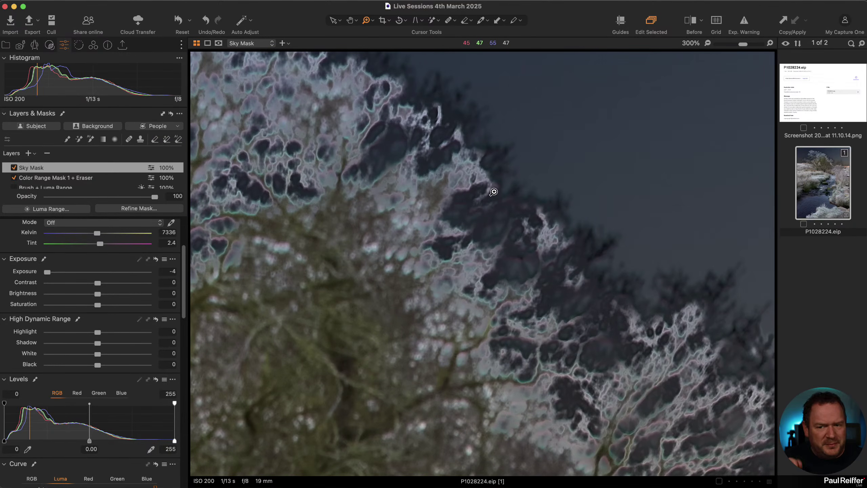
{"action": "left_click", "coordinate": [146, 209]}
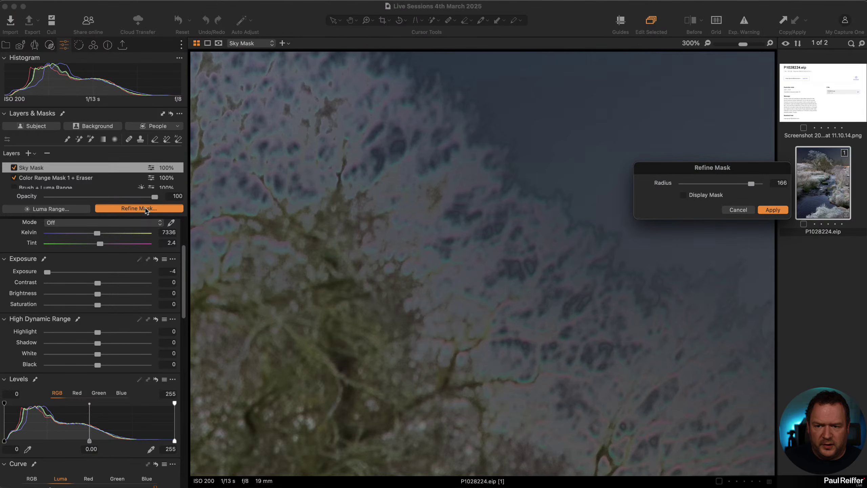
{"action": "key", "text": "Escape"}
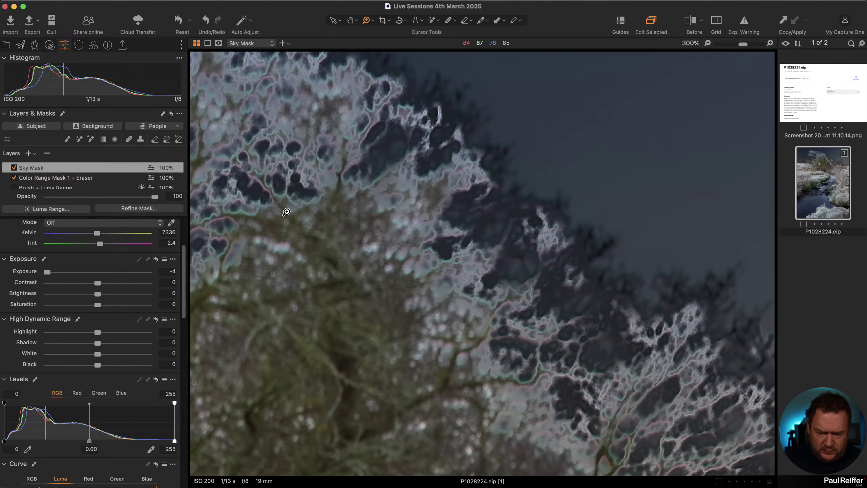
Refine the Sky Mask with a radius of 300 and apply it, checking the branches in the grayscale mask display.
{"action": "key", "text": "m"}
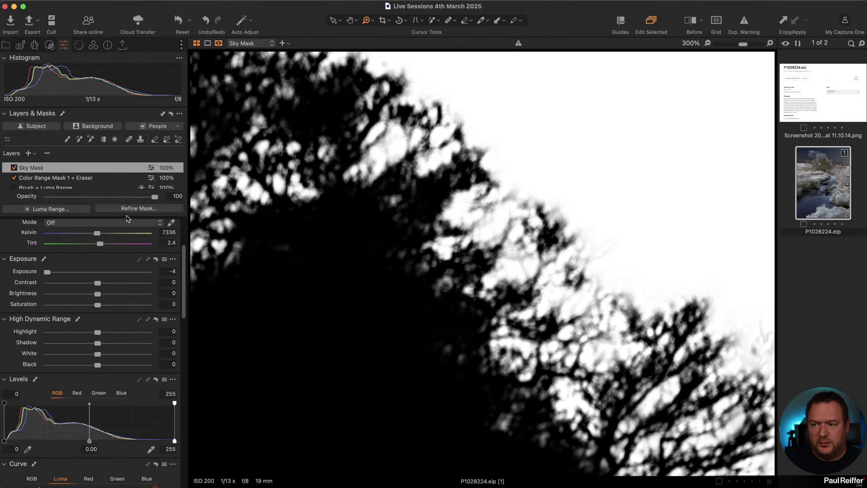
{"action": "left_click", "coordinate": [135, 209]}
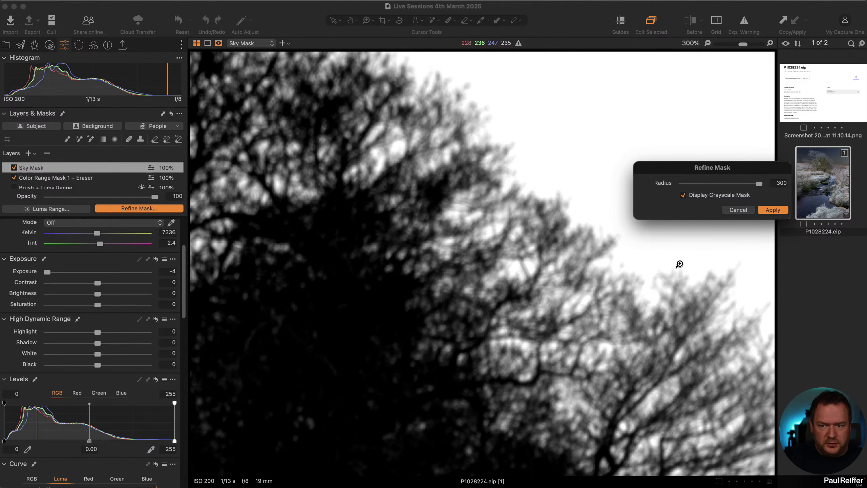
{"action": "left_click", "coordinate": [773, 210]}
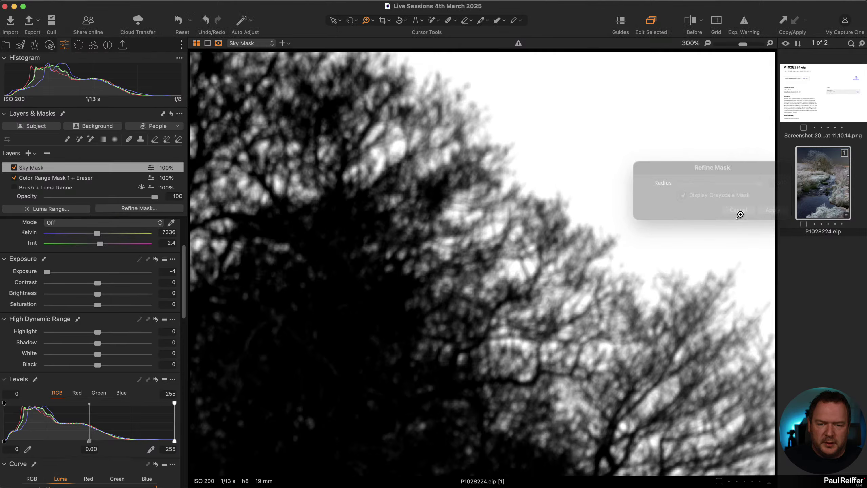
Erase the faint mask traces from the land below the horizon with an enlarged eraser, and hide the grayscale mask.
{"action": "key", "text": "super+0"}
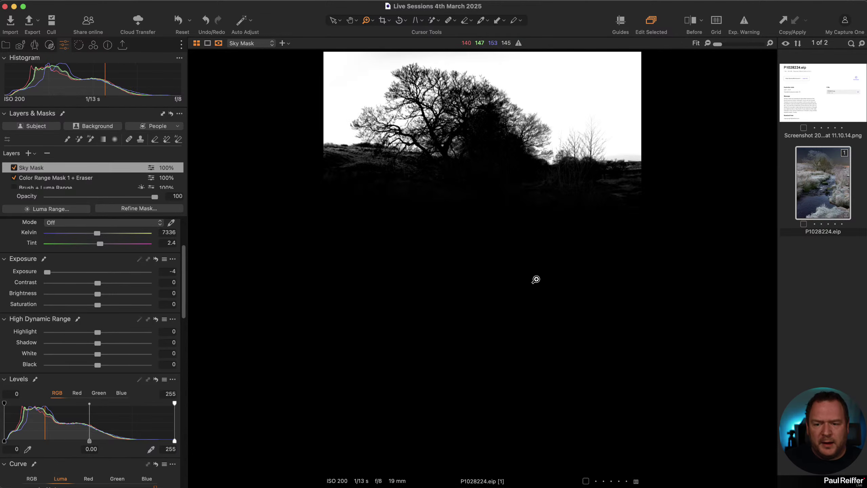
{"action": "left_click", "coordinate": [453, 123]}
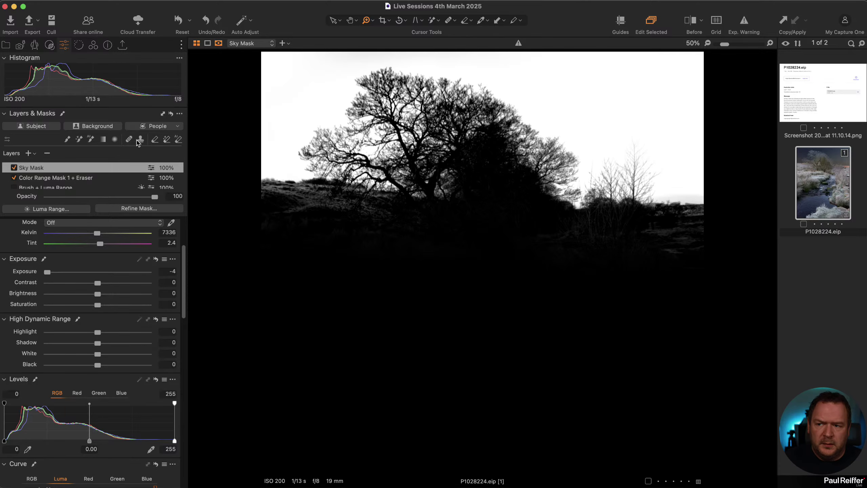
{"action": "left_click", "coordinate": [155, 140]}
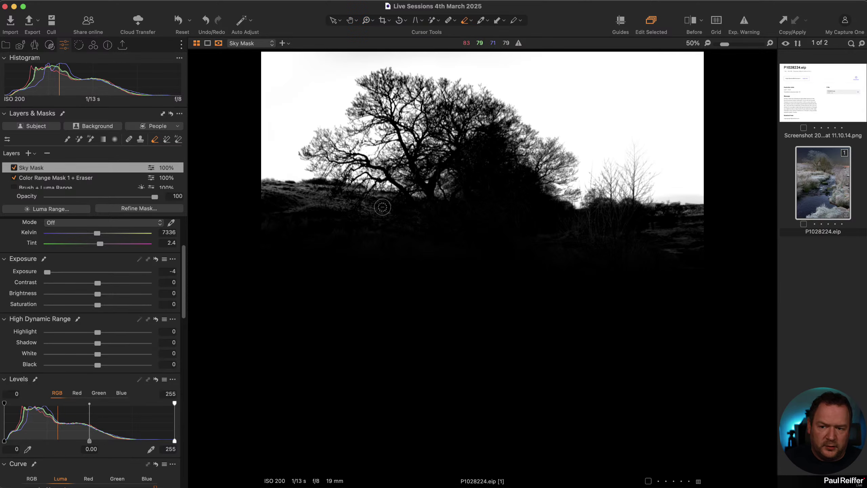
{"action": "key", "text": "bracketright"}
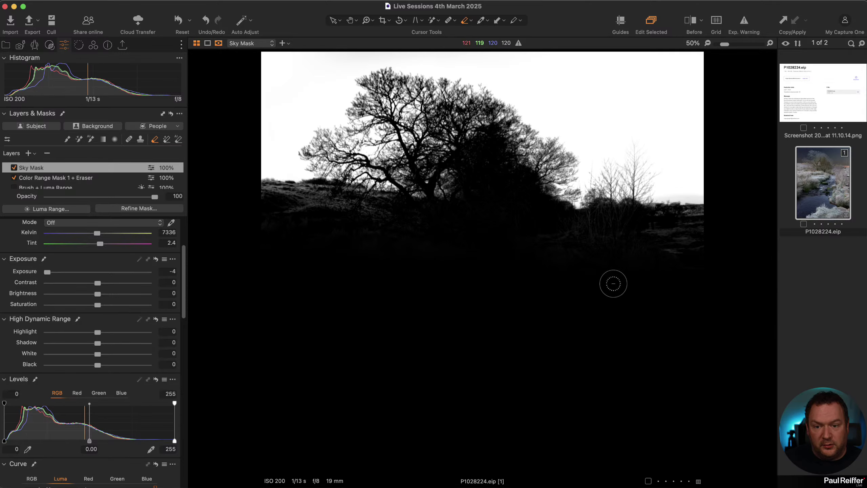
{"action": "key", "text": "bracketright"}
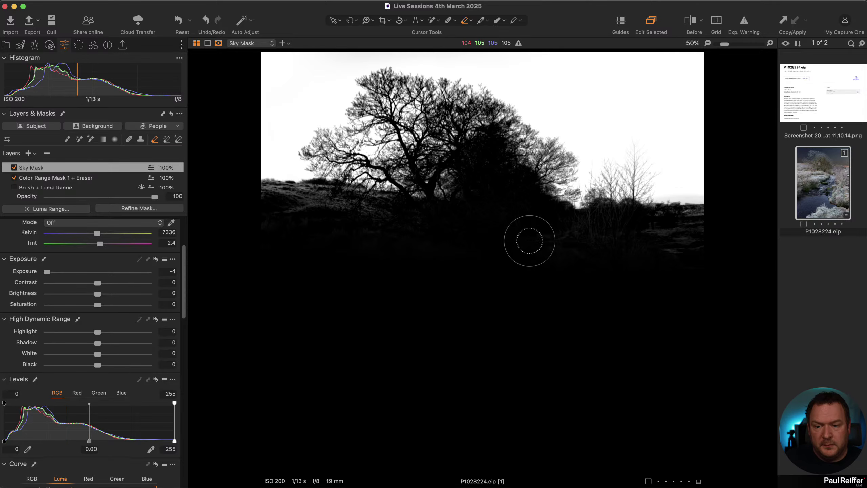
{"action": "mouse_move", "coordinate": [542, 246]}
{"action": "left_mouse_down"}
{"action": "mouse_move", "coordinate": [698, 221]}
{"action": "mouse_move", "coordinate": [652, 224]}
{"action": "mouse_move", "coordinate": [661, 240]}
{"action": "mouse_move", "coordinate": [652, 230]}
{"action": "mouse_move", "coordinate": [667, 225]}
{"action": "mouse_move", "coordinate": [716, 236]}
{"action": "mouse_move", "coordinate": [538, 248]}
{"action": "mouse_move", "coordinate": [754, 271]}
{"action": "mouse_move", "coordinate": [715, 274]}
{"action": "mouse_move", "coordinate": [233, 209]}
{"action": "mouse_move", "coordinate": [481, 224]}
{"action": "mouse_move", "coordinate": [266, 201]}
{"action": "mouse_move", "coordinate": [451, 227]}
{"action": "left_mouse_up"}
{"action": "mouse_move", "coordinate": [380, 269]}
{"action": "left_mouse_down"}
{"action": "mouse_move", "coordinate": [481, 274]}
{"action": "mouse_move", "coordinate": [425, 269]}
{"action": "mouse_move", "coordinate": [450, 203]}
{"action": "mouse_move", "coordinate": [508, 211]}
{"action": "mouse_move", "coordinate": [487, 242]}
{"action": "left_mouse_up"}
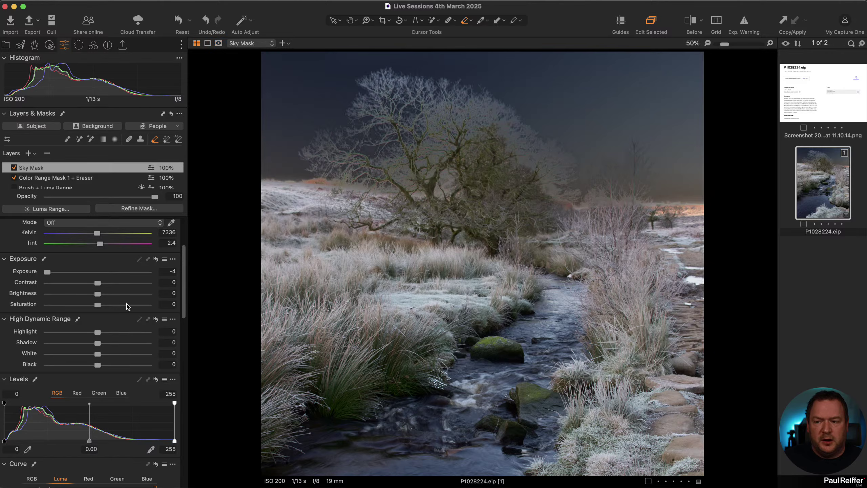
Set the Sky Mask's Exposure to -0.45, Saturation to 23 and Highlight to -28, and compare with the layer switched off.
{"action": "left_click_drag", "start_coordinate": [47, 272], "coordinate": [97, 280]}
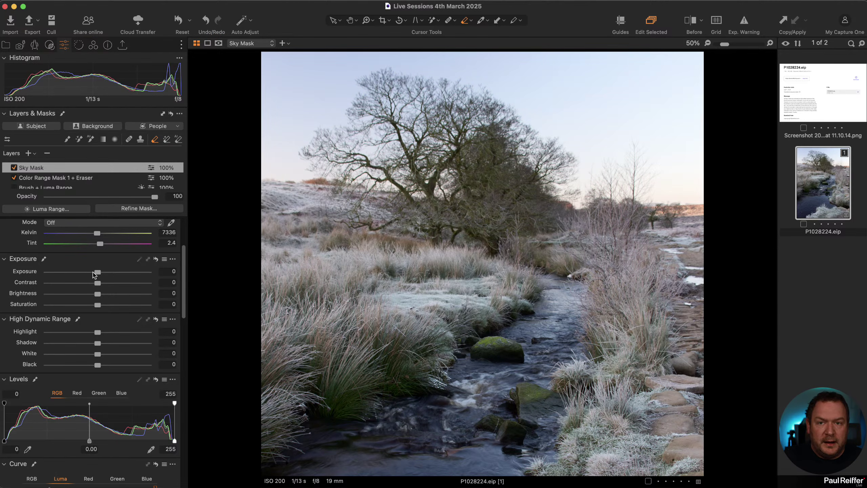
{"action": "mouse_move", "coordinate": [98, 274]}
{"action": "left_mouse_down"}
{"action": "mouse_move", "coordinate": [72, 275]}
{"action": "mouse_move", "coordinate": [94, 277]}
{"action": "left_mouse_up"}
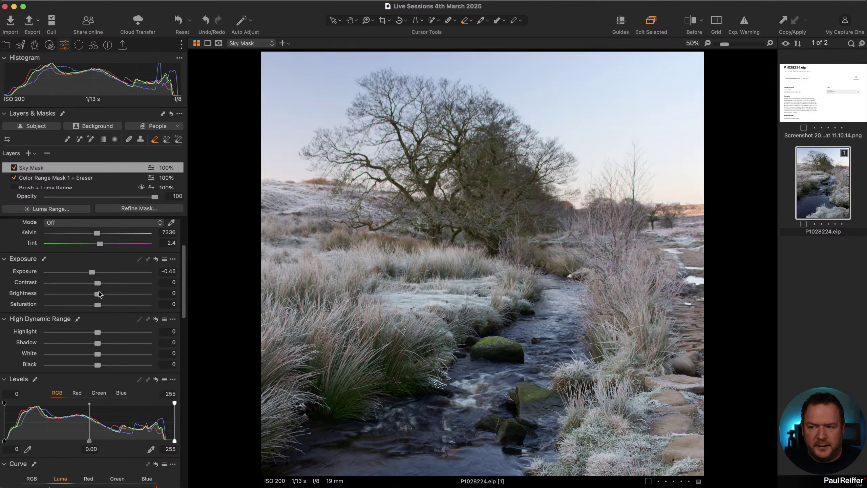
{"action": "left_click_drag", "start_coordinate": [100, 307], "coordinate": [85, 335]}
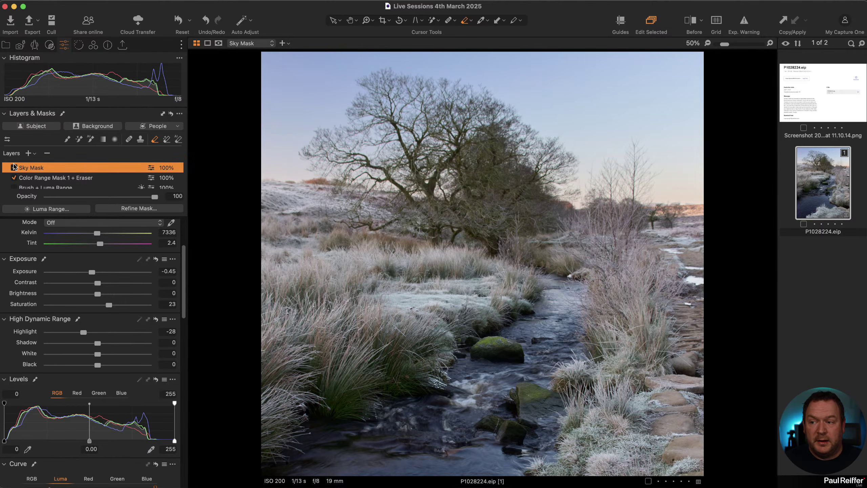
{"action": "left_click", "coordinate": [13, 167]}
{"action": "left_click", "coordinate": [13, 167]}
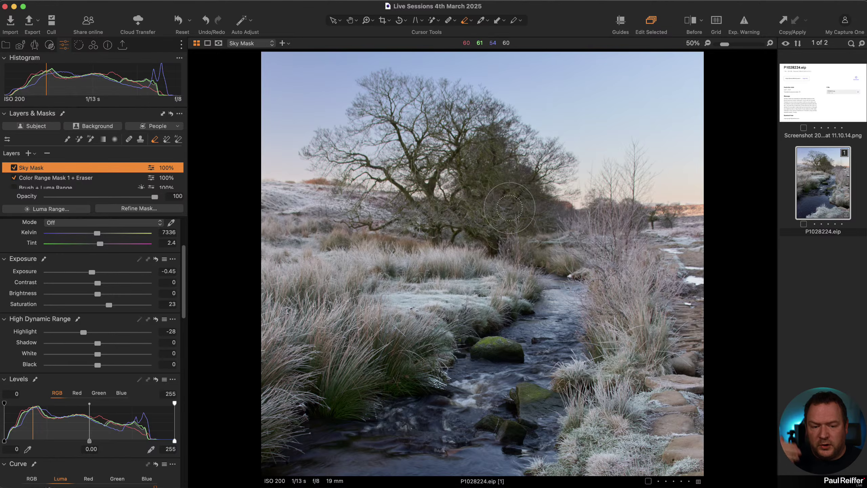
Cool the Sky Mask's white balance to 6767 Kelvin, comparing the whole image with the layer switched off and on.
{"action": "key", "text": "super+0"}
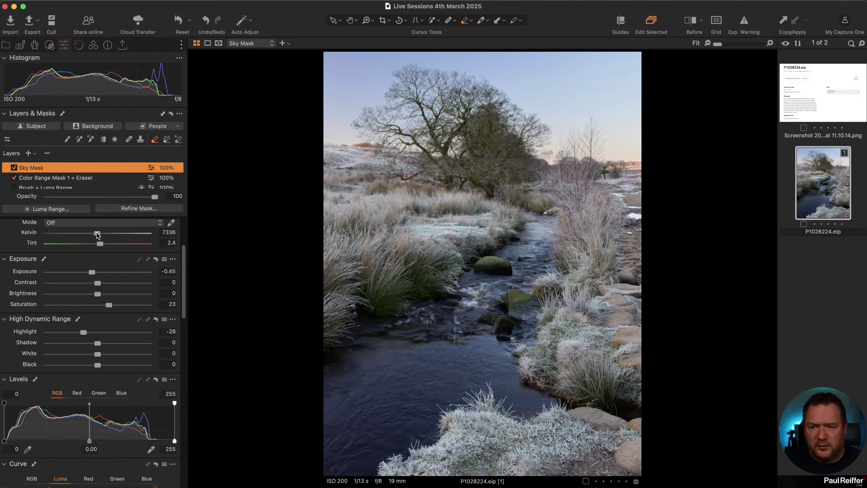
{"action": "left_click_drag", "start_coordinate": [96, 236], "coordinate": [91, 236]}
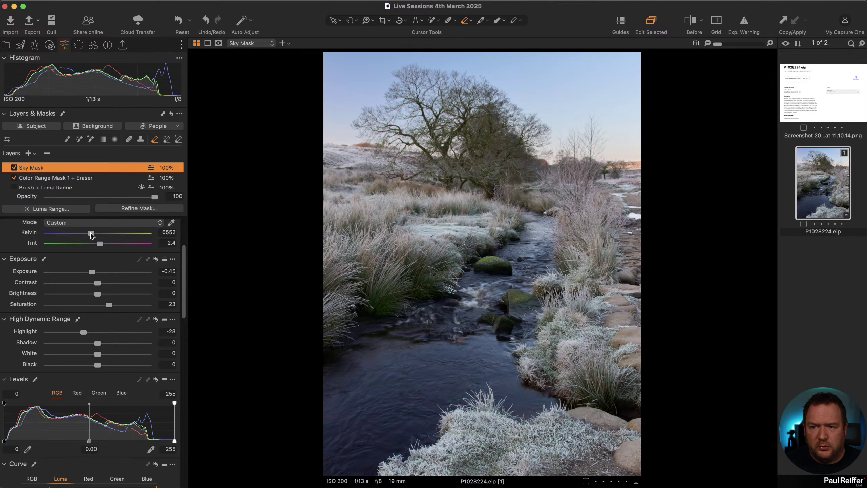
{"action": "left_click", "coordinate": [14, 168]}
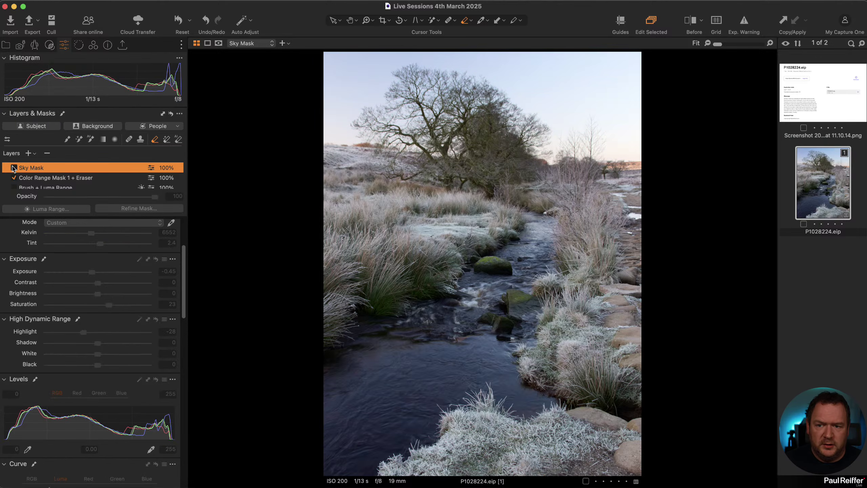
{"action": "left_click", "coordinate": [14, 167]}
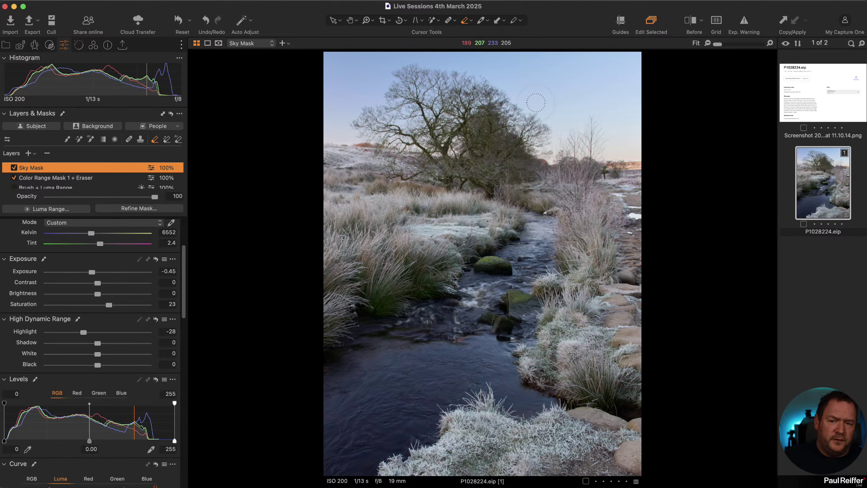
{"action": "left_click_drag", "start_coordinate": [92, 236], "coordinate": [94, 236]}
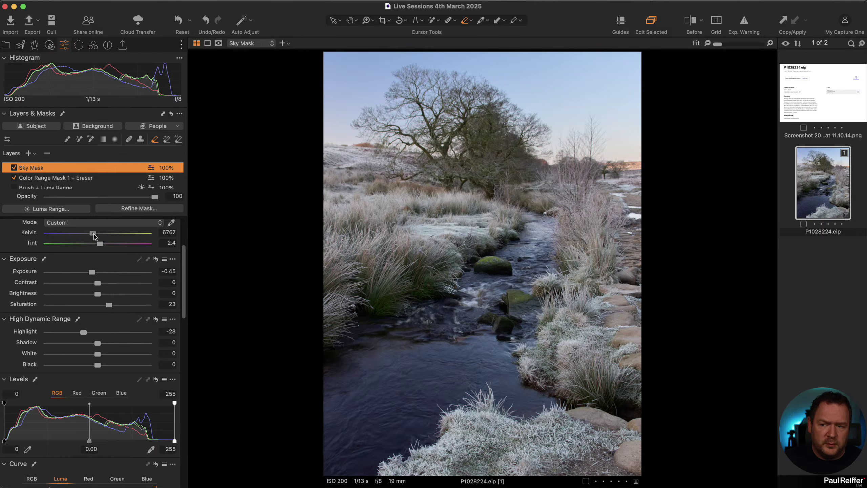
Inspect the tree's edges against the adjusted sky at 100%, and clone the P1028224.eip variant.
{"action": "key", "text": "h"}
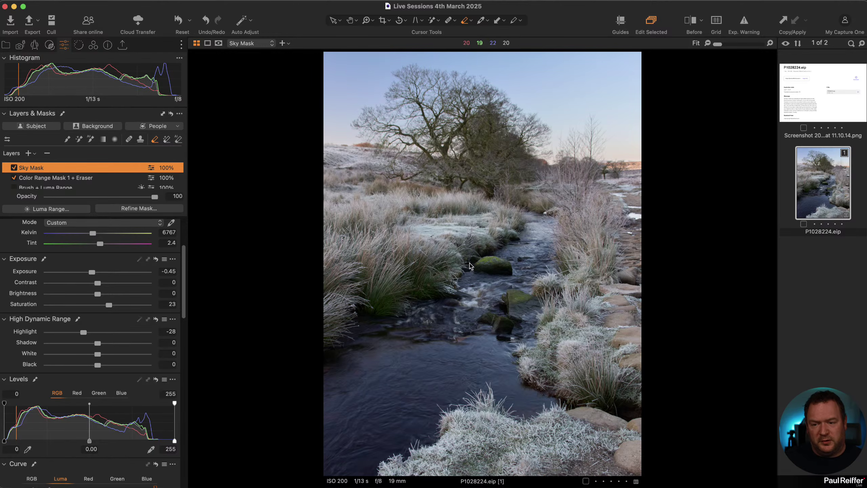
{"action": "left_click", "coordinate": [484, 107]}
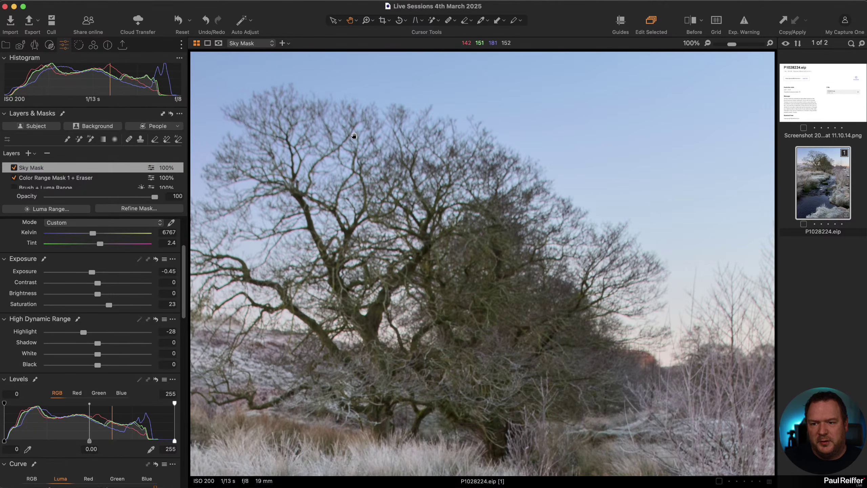
{"action": "left_click_drag", "start_coordinate": [406, 223], "coordinate": [514, 242]}
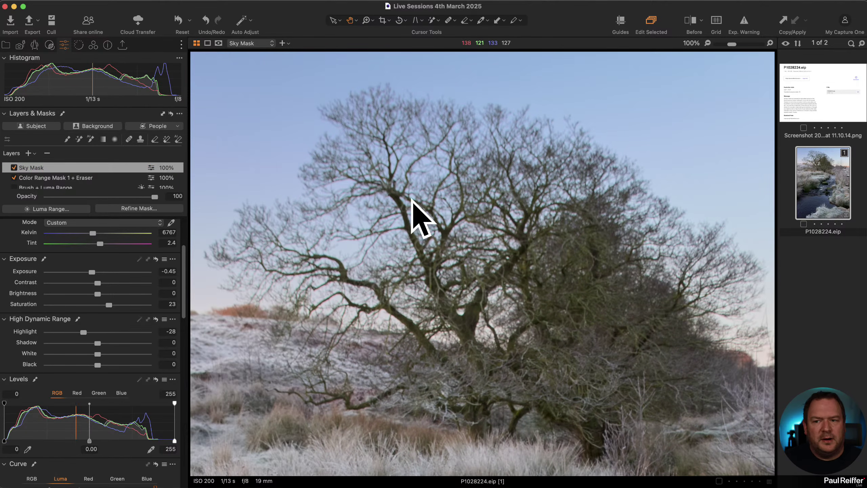
{"action": "right_click", "coordinate": [821, 174]}
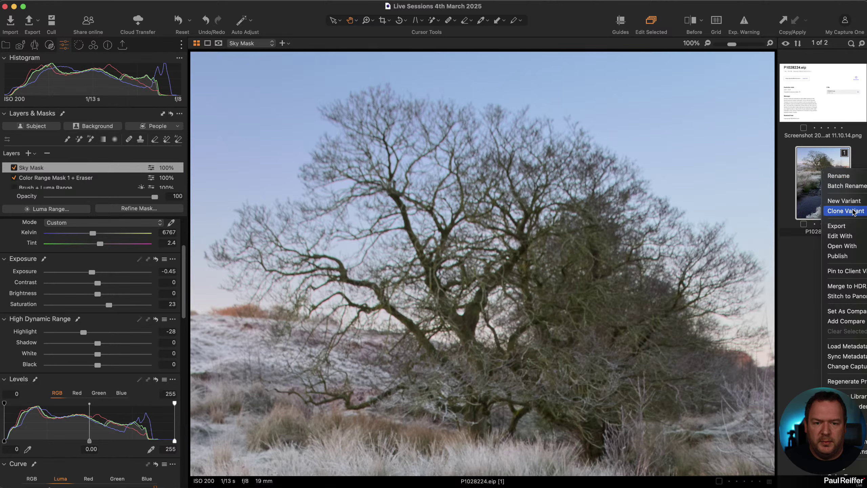
{"action": "left_click", "coordinate": [830, 207]}
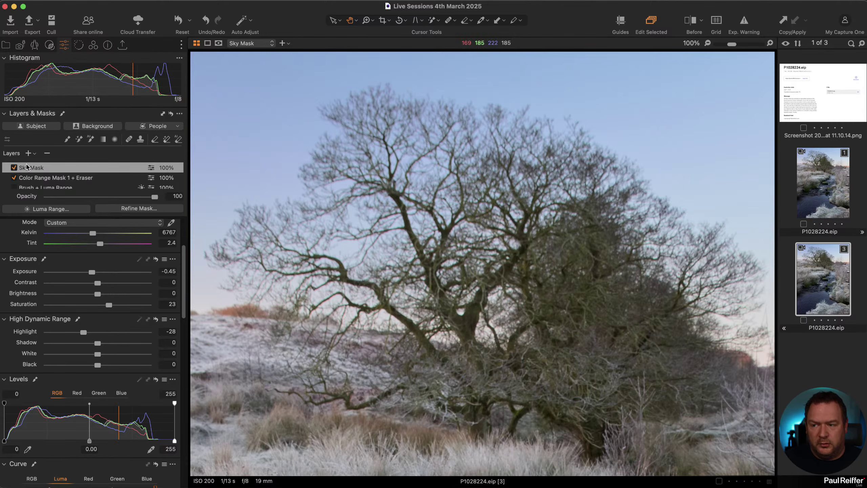
Clear the mask of the clone's Sky Mask layer and mask the sky with AI Select instead.
{"action": "right_click", "coordinate": [46, 166]}
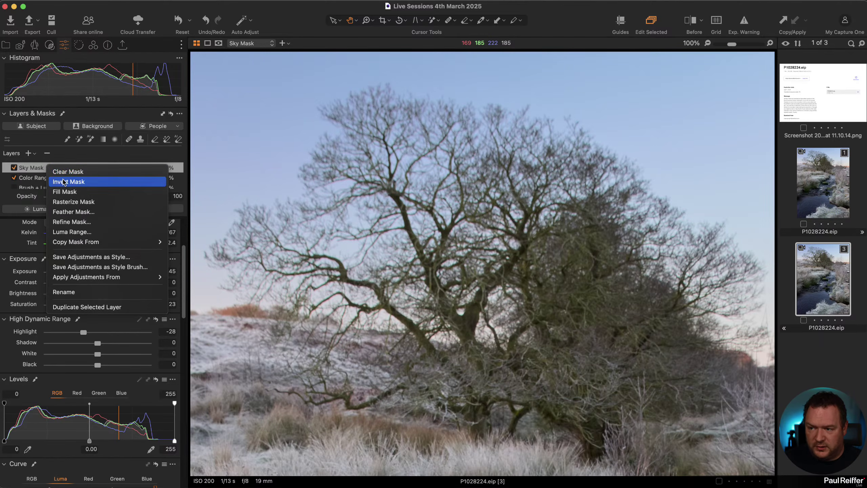
{"action": "left_click", "coordinate": [82, 172]}
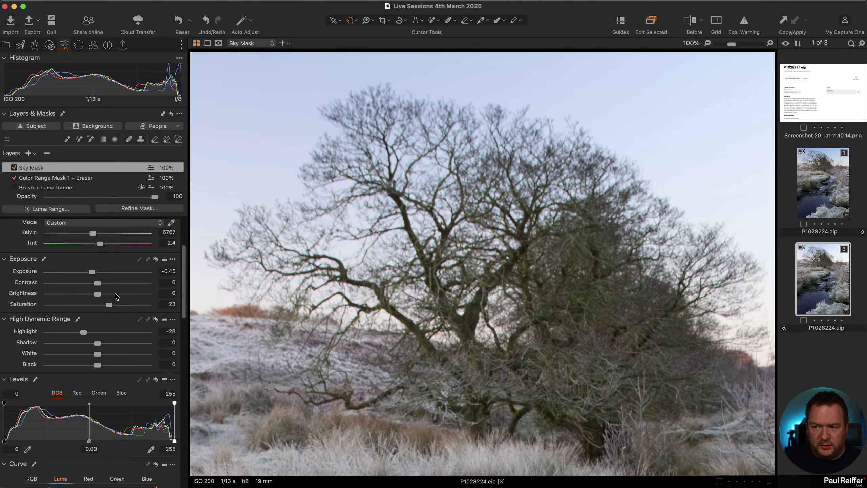
{"action": "left_click", "coordinate": [91, 139]}
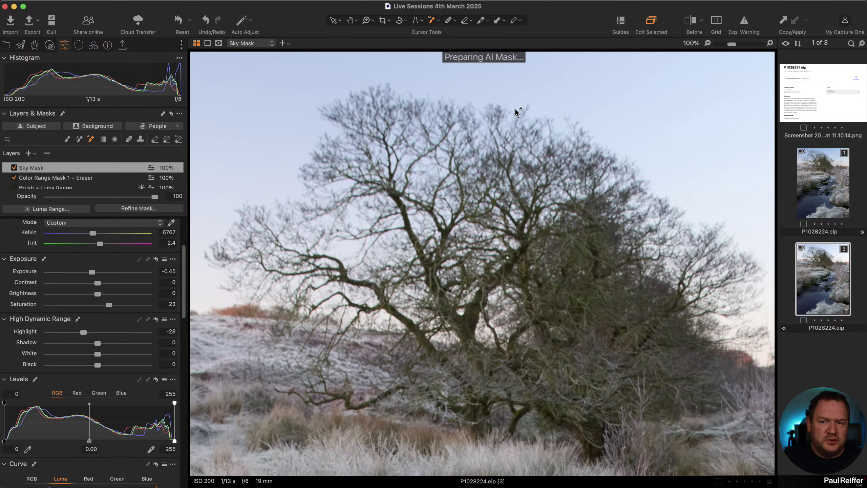
{"action": "left_click", "coordinate": [513, 84]}
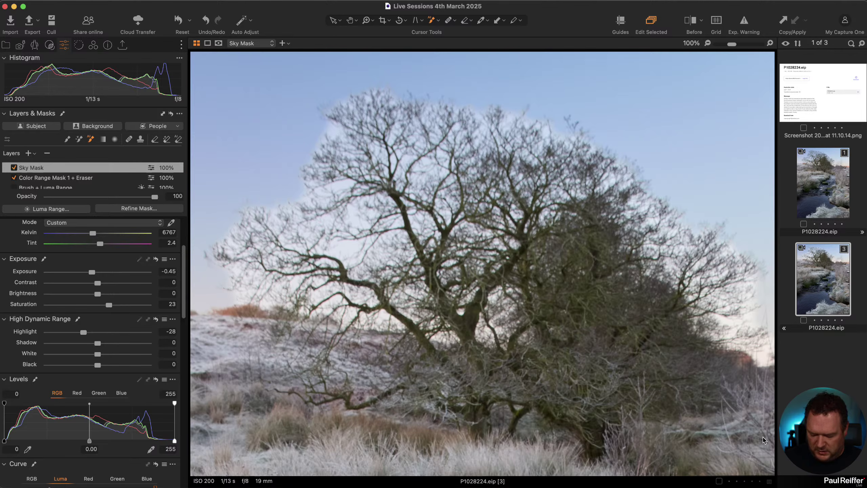
Inspect the AI mask's edges around the whole tree, and replace it with a Magic Brush mask of the sky.
{"action": "key", "text": "z"}
{"action": "left_click", "coordinate": [509, 318], "text": "alt"}
{"action": "left_click", "coordinate": [586, 267], "text": "alt"}
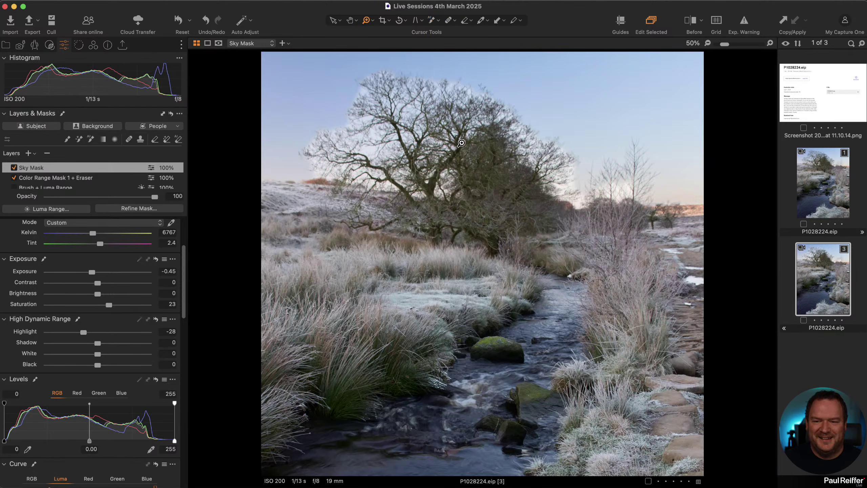
{"action": "left_click_drag", "start_coordinate": [261, 274], "coordinate": [706, 53]}
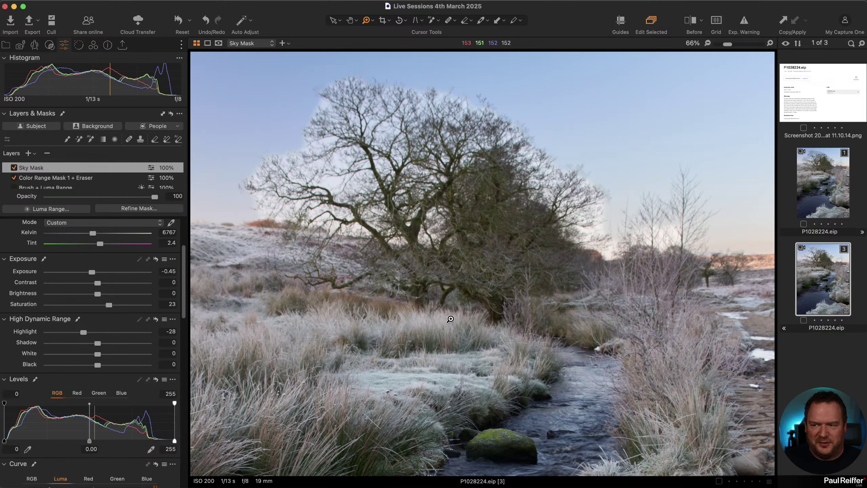
{"action": "left_click", "coordinate": [79, 139]}
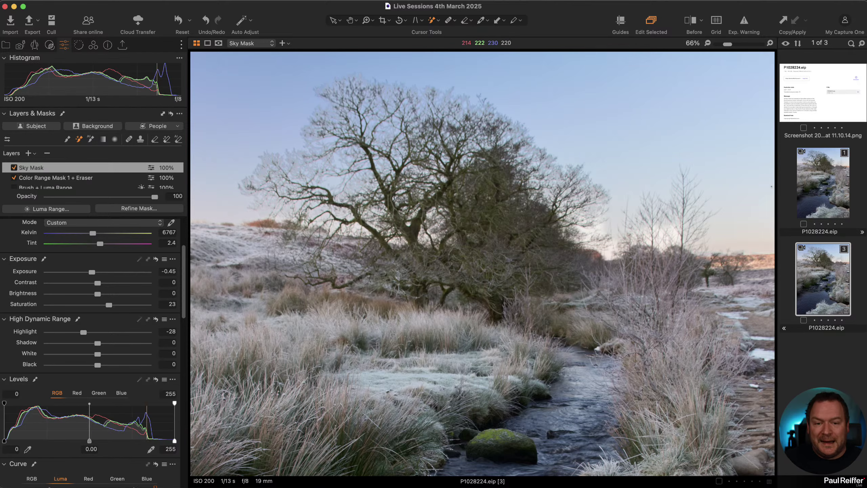
Compare the original variant's refined sky mask with the clone's Magic Brush mask by switching between the two variants.
{"action": "left_click", "coordinate": [825, 185]}
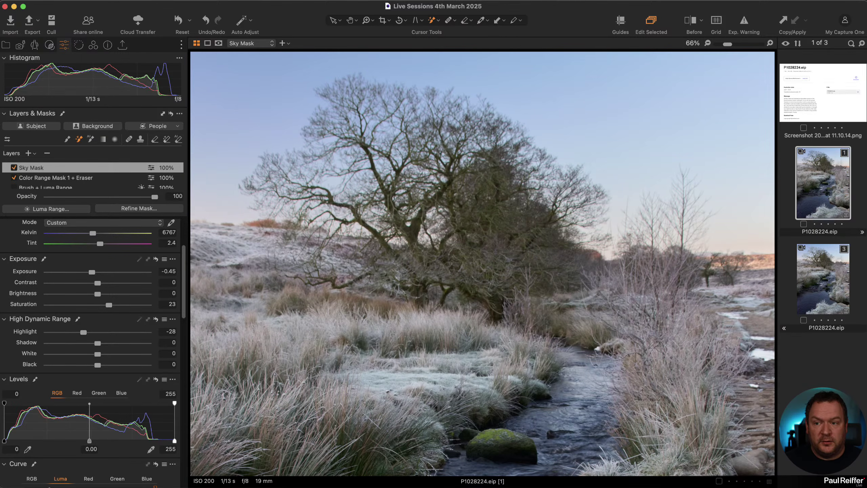
{"action": "left_click", "coordinate": [826, 281]}
{"action": "left_click", "coordinate": [812, 178]}
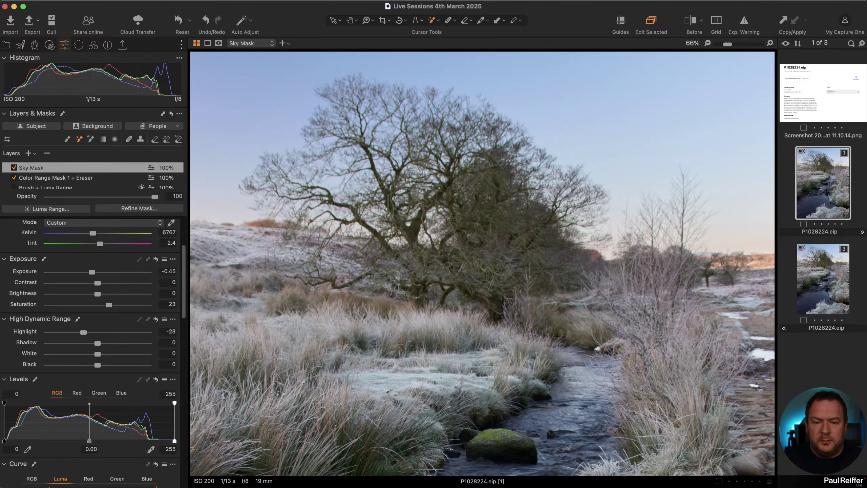
{"action": "left_click", "coordinate": [826, 270]}
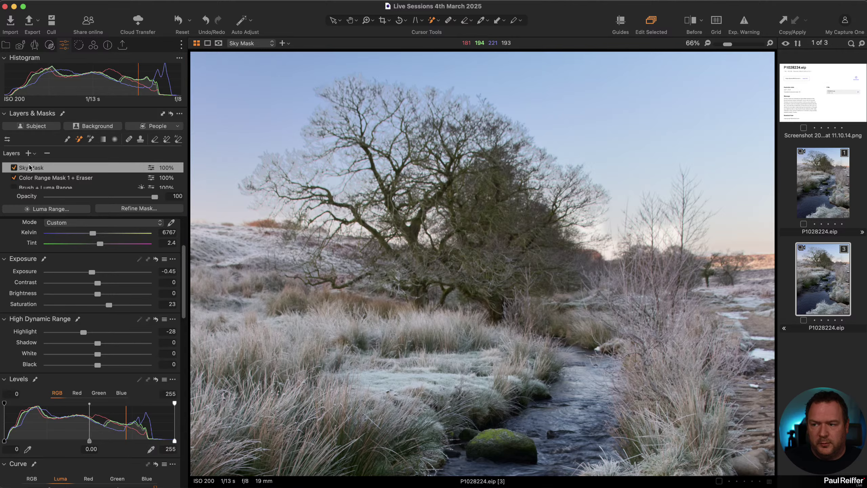
Clear the clone's Sky Mask layer and brush a new mask over the sky and upper tree with an enlarged soft brush.
{"action": "right_click", "coordinate": [64, 172]}
{"action": "left_click", "coordinate": [80, 173]}
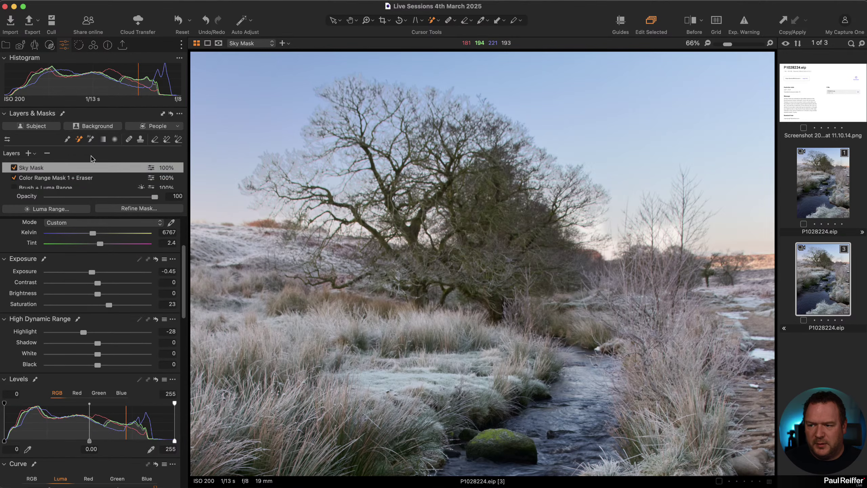
{"action": "left_click", "coordinate": [68, 140]}
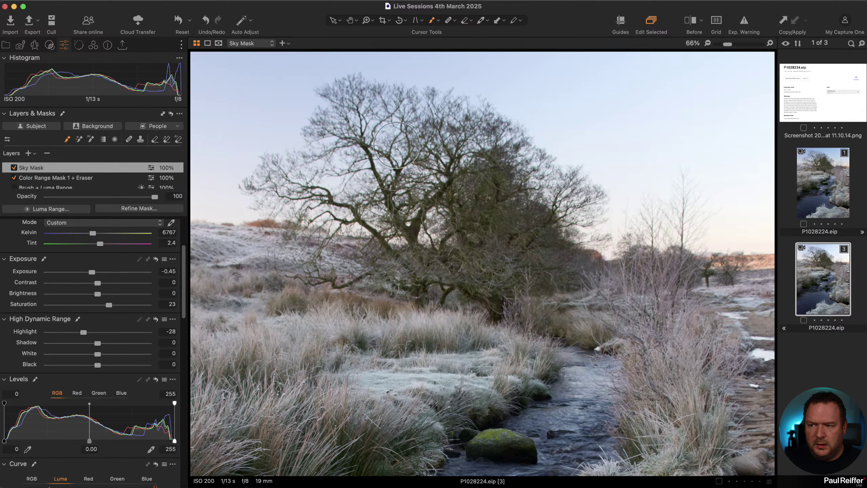
{"action": "scroll", "coordinate": [414, 146], "scroll_direction": "up", "scroll_amount": 3}
{"action": "scroll", "coordinate": [413, 147], "scroll_direction": "down", "scroll_amount": 5}
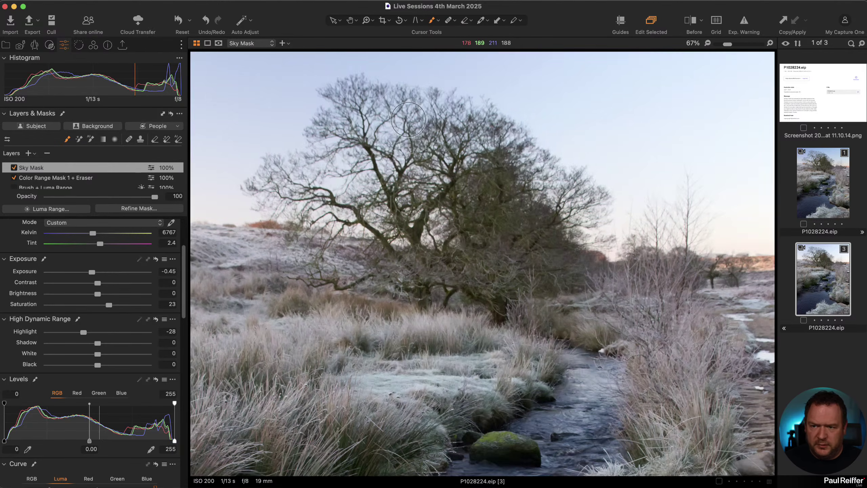
{"action": "right_click", "coordinate": [457, 105]}
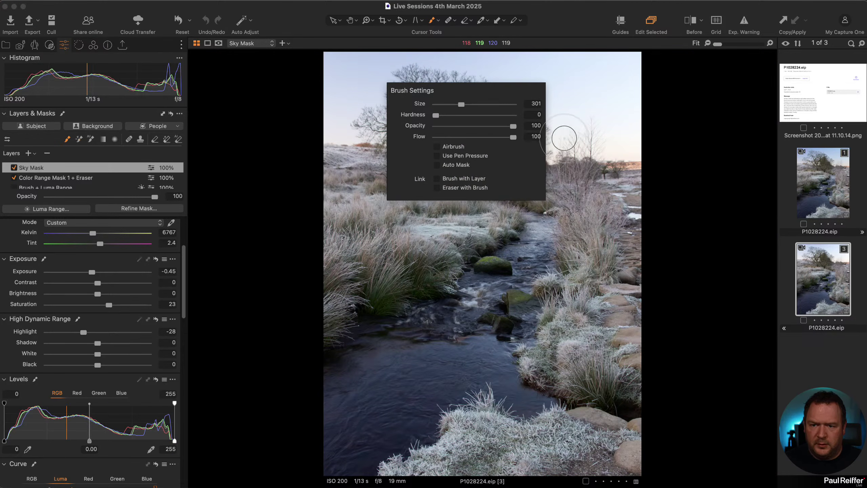
{"action": "key", "text": "bracketright"}
{"action": "key", "text": "bracketright"}
{"action": "key", "text": "bracketright"}
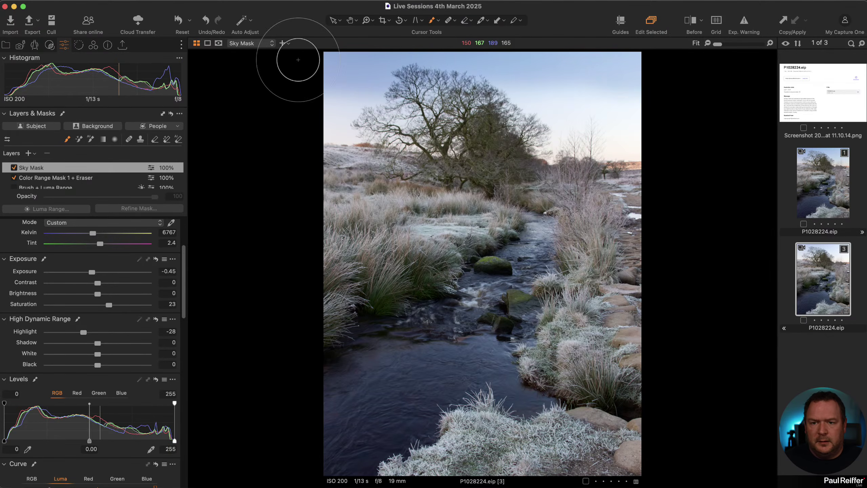
{"action": "mouse_move", "coordinate": [761, 91]}
{"action": "left_mouse_down"}
{"action": "mouse_move", "coordinate": [171, 81]}
{"action": "mouse_move", "coordinate": [751, 107]}
{"action": "mouse_move", "coordinate": [354, 116]}
{"action": "mouse_move", "coordinate": [704, 138]}
{"action": "mouse_move", "coordinate": [238, 134]}
{"action": "left_mouse_up"}
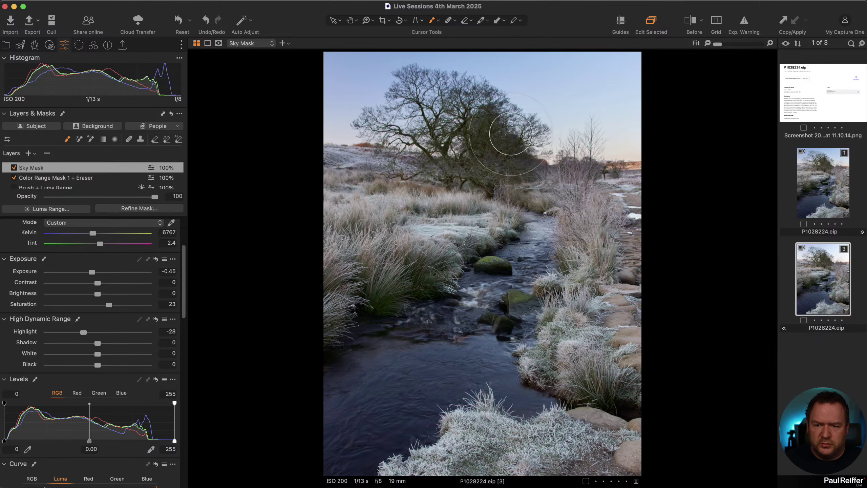
Limit the brushed sky mask with a Luma Range of 165 to 255 and a falloff of 95 to 255.
{"action": "key", "text": "z"}
{"action": "left_click", "coordinate": [491, 125]}
{"action": "left_click", "coordinate": [434, 157]}
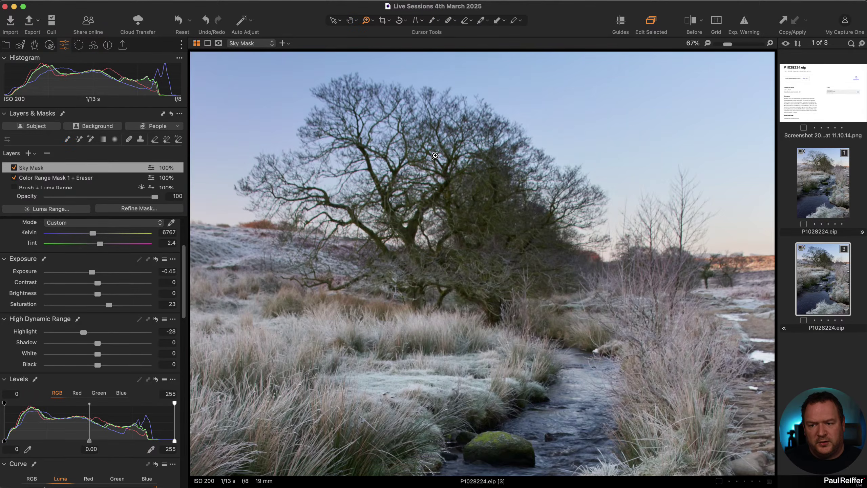
{"action": "left_click", "coordinate": [435, 157]}
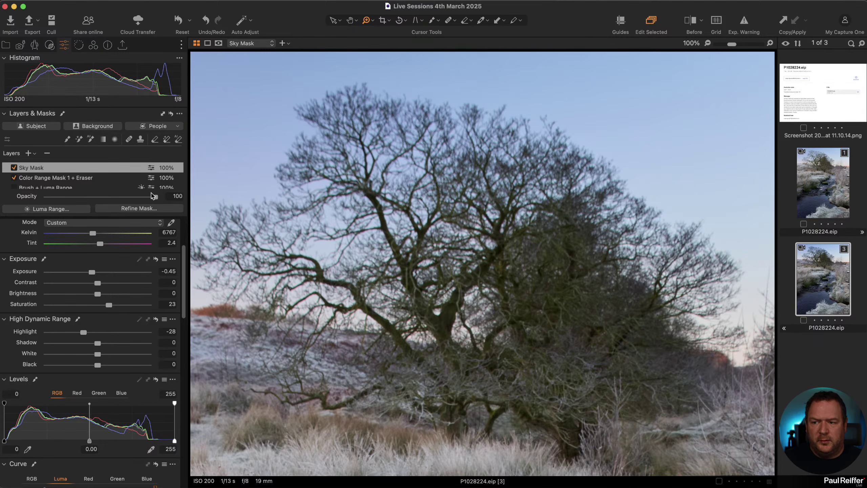
{"action": "left_click", "coordinate": [55, 209]}
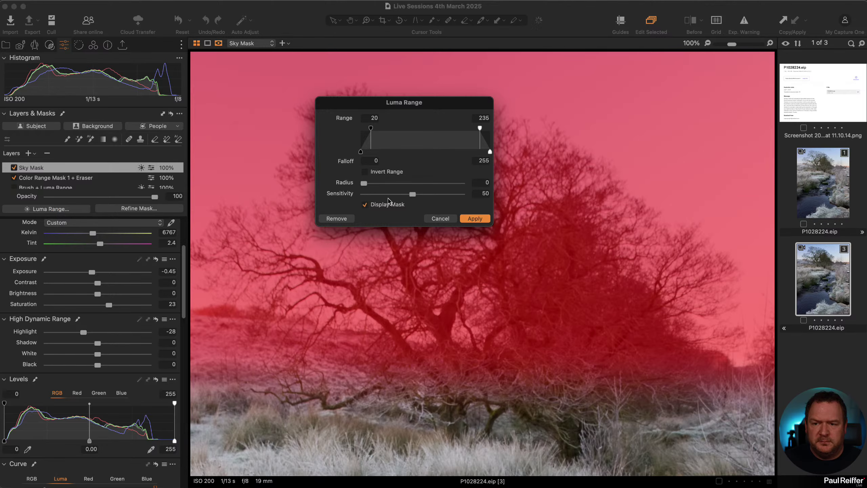
{"action": "left_click_drag", "start_coordinate": [413, 102], "coordinate": [605, 269]}
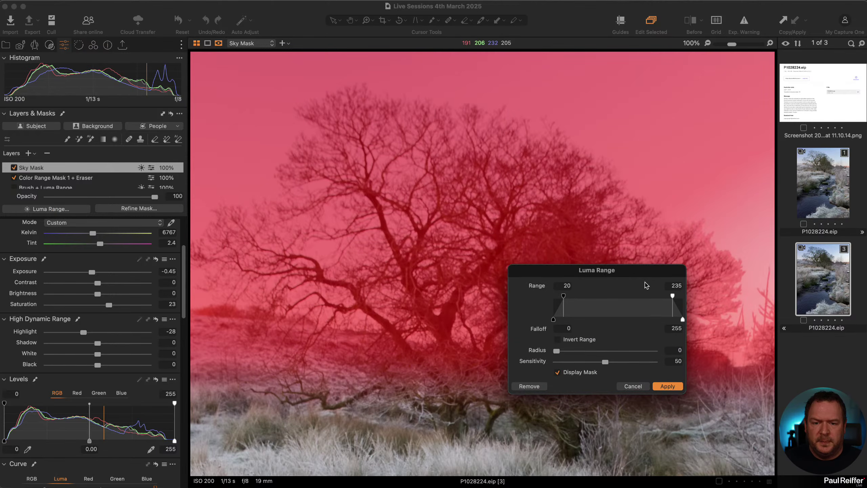
{"action": "left_click_drag", "start_coordinate": [675, 301], "coordinate": [685, 298]}
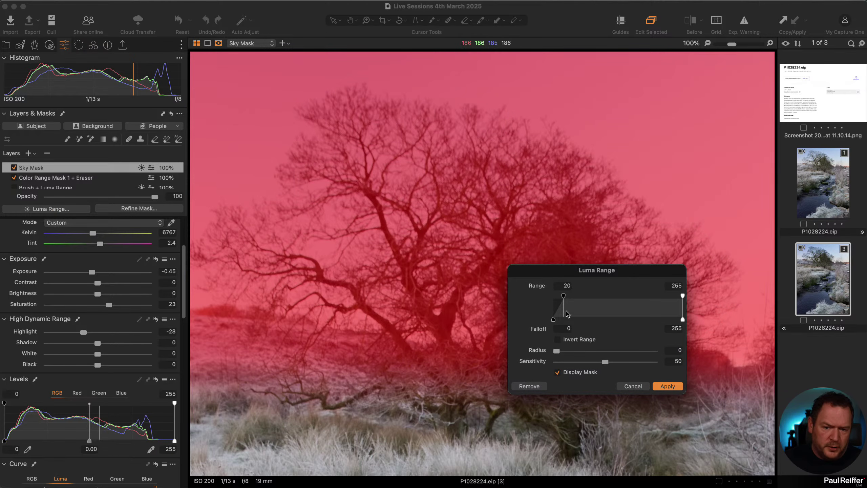
{"action": "left_click_drag", "start_coordinate": [564, 298], "coordinate": [602, 323]}
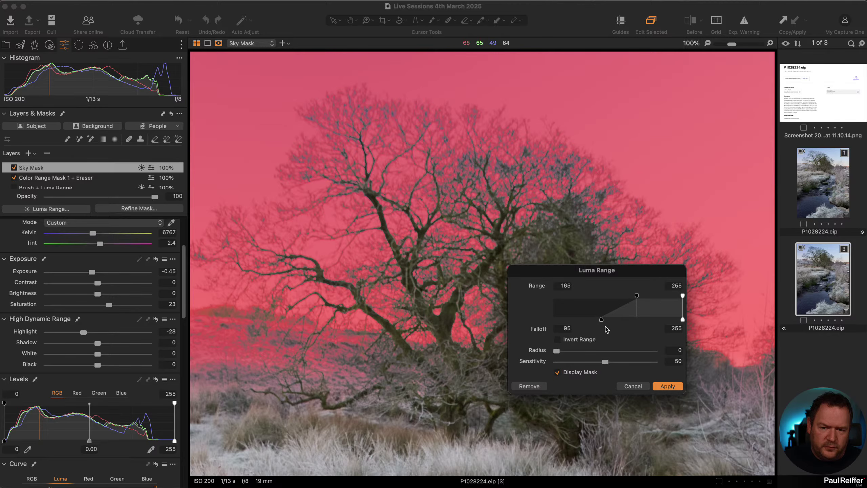
{"action": "left_click", "coordinate": [666, 387]}
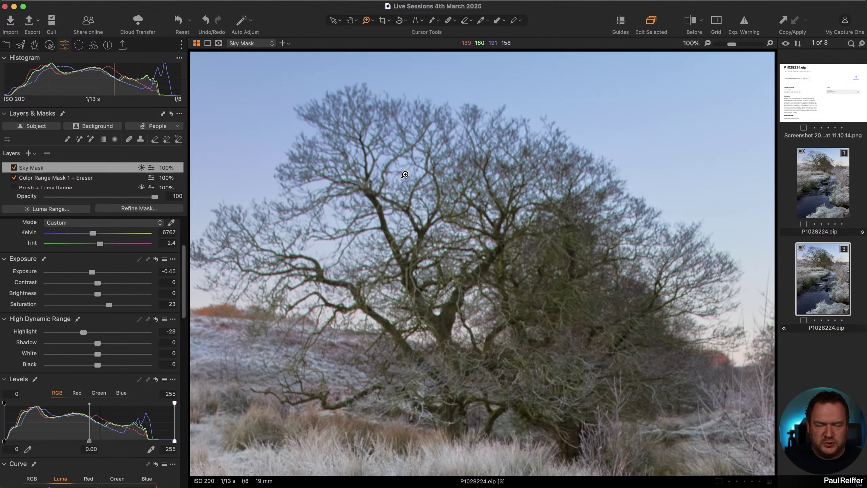
Compare the original variant with the luma-limited clone around the tree at 100%, both as images and as grayscale masks.
{"action": "left_click", "coordinate": [824, 198]}
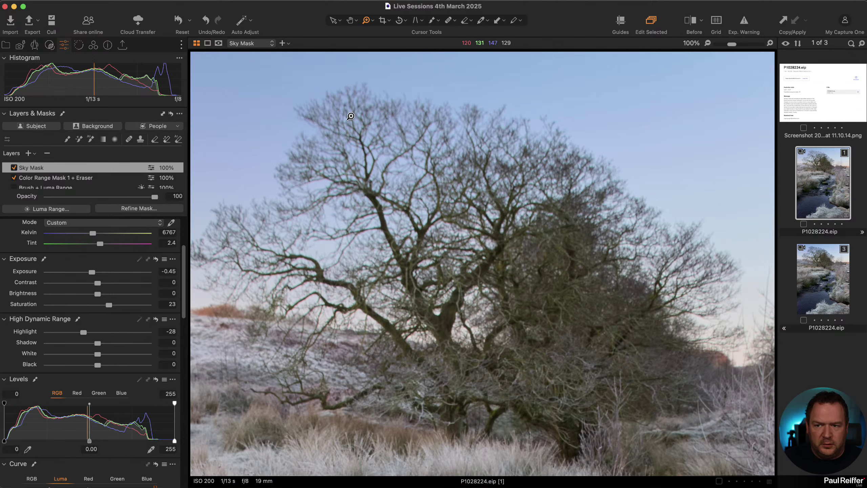
{"action": "left_click", "coordinate": [839, 272]}
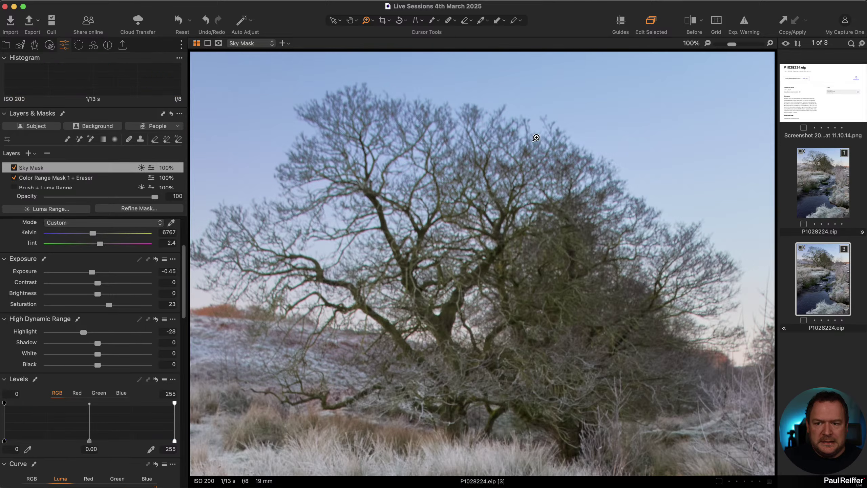
{"action": "key", "text": "m"}
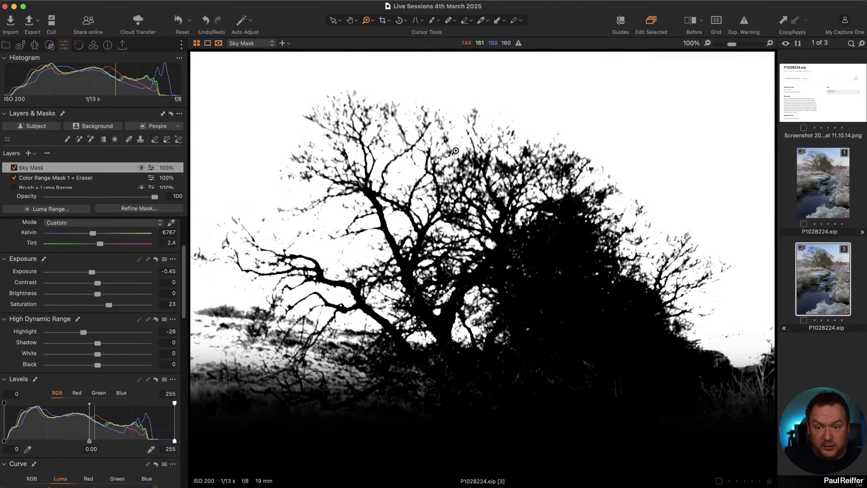
{"action": "left_click", "coordinate": [815, 196]}
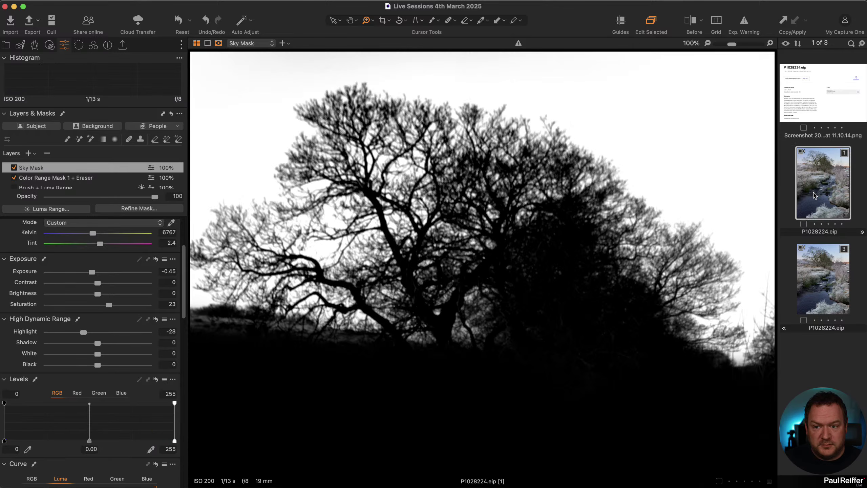
Rasterize the clone's Sky Mask and refine it with a radius of 300.
{"action": "left_click", "coordinate": [824, 293]}
{"action": "right_click", "coordinate": [71, 168]}
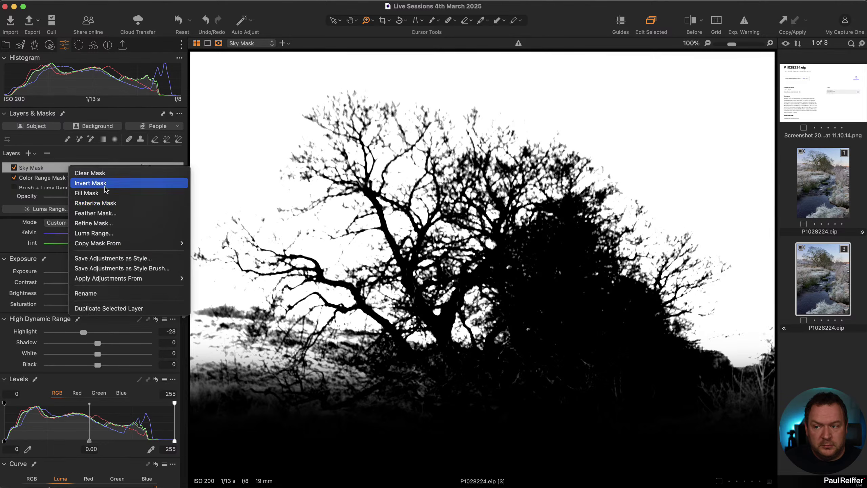
{"action": "left_click", "coordinate": [117, 204]}
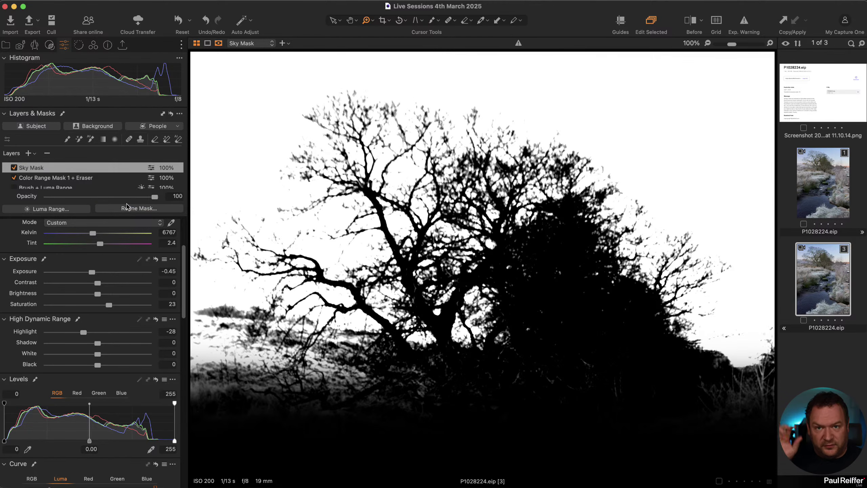
{"action": "left_click", "coordinate": [131, 209]}
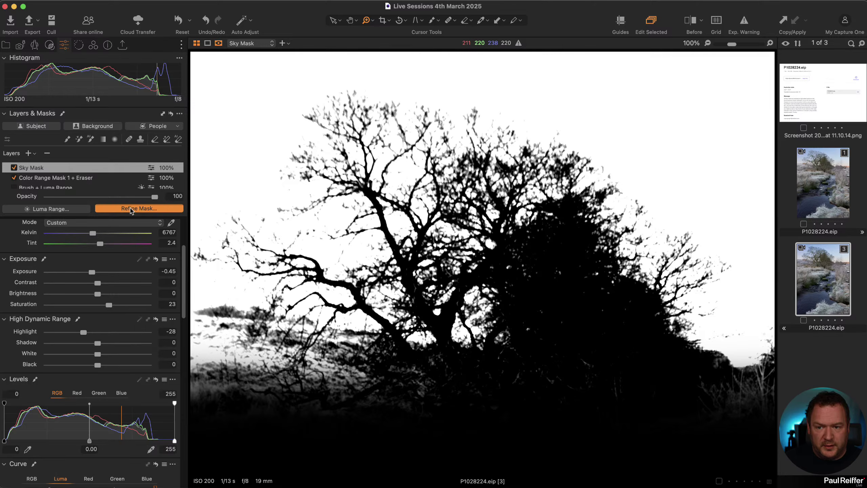
{"action": "left_click", "coordinate": [684, 195]}
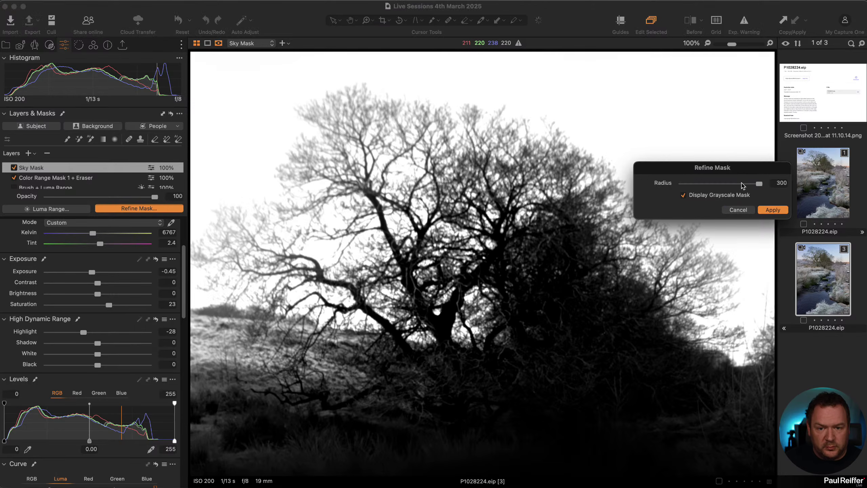
{"action": "left_click", "coordinate": [780, 210]}
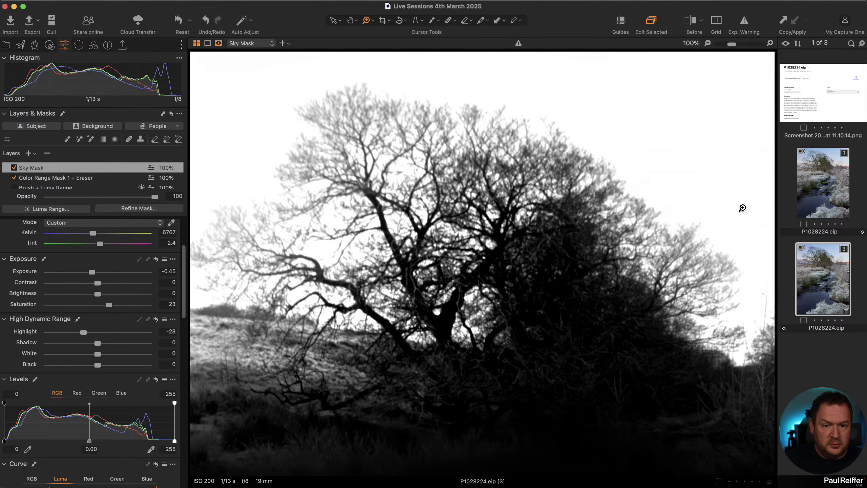
Compare the tree's edges in the original variant and the refined clone at 100% by switching between the two.
{"action": "left_click", "coordinate": [840, 192]}
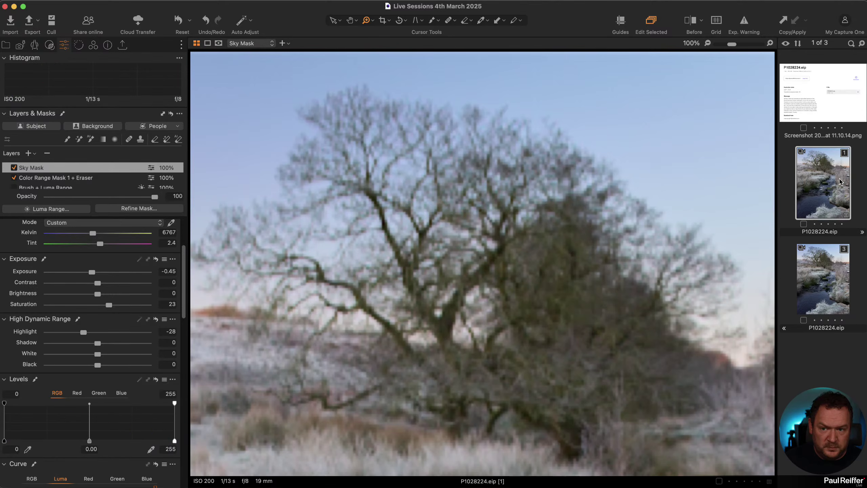
{"action": "left_click", "coordinate": [827, 277]}
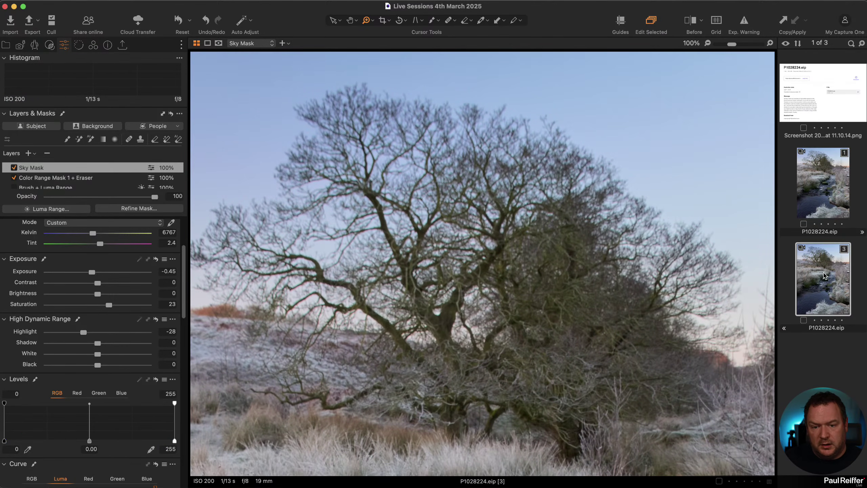
{"action": "left_click", "coordinate": [825, 183]}
{"action": "left_click", "coordinate": [833, 265]}
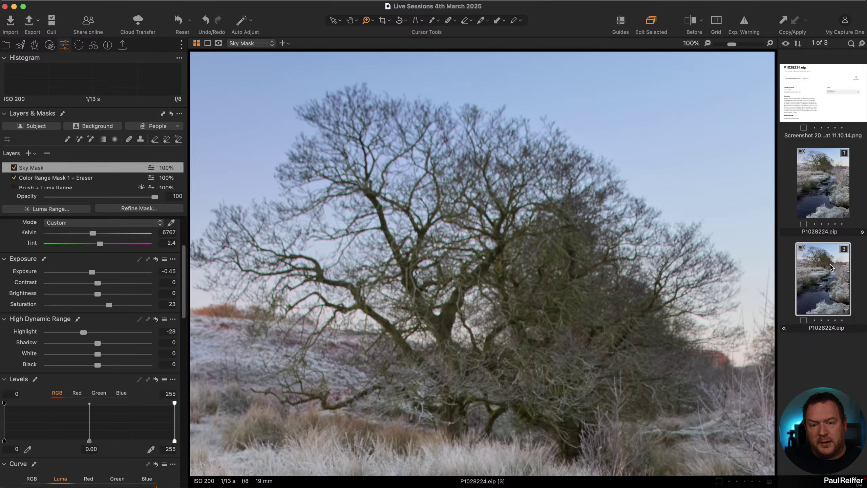
{"action": "left_click", "coordinate": [825, 208]}
{"action": "double_click", "coordinate": [525, 214]}
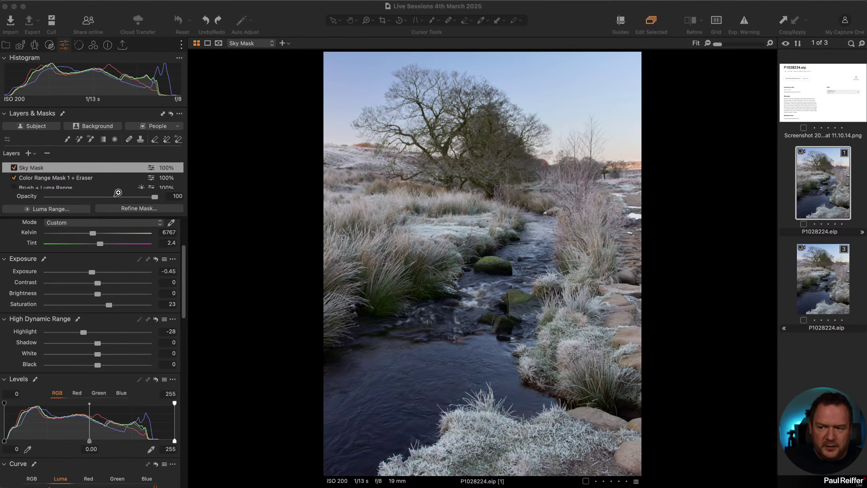
{"action": "right_click", "coordinate": [85, 166]}
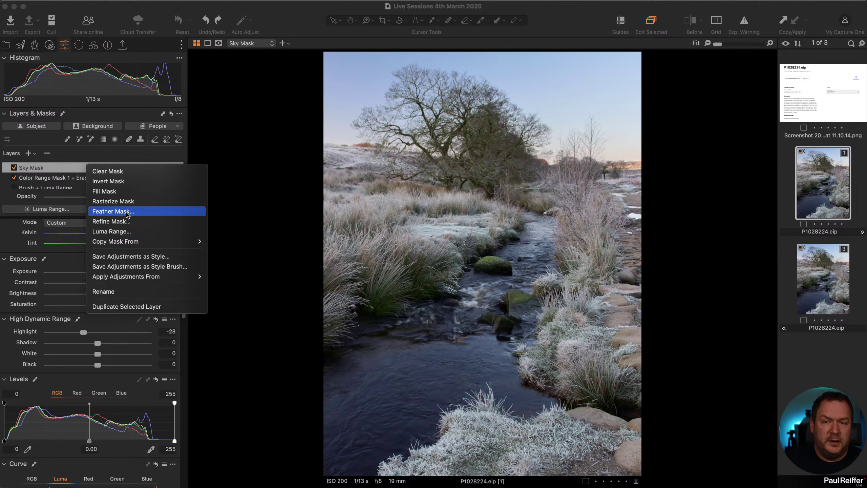
{"action": "left_click", "coordinate": [159, 12]}
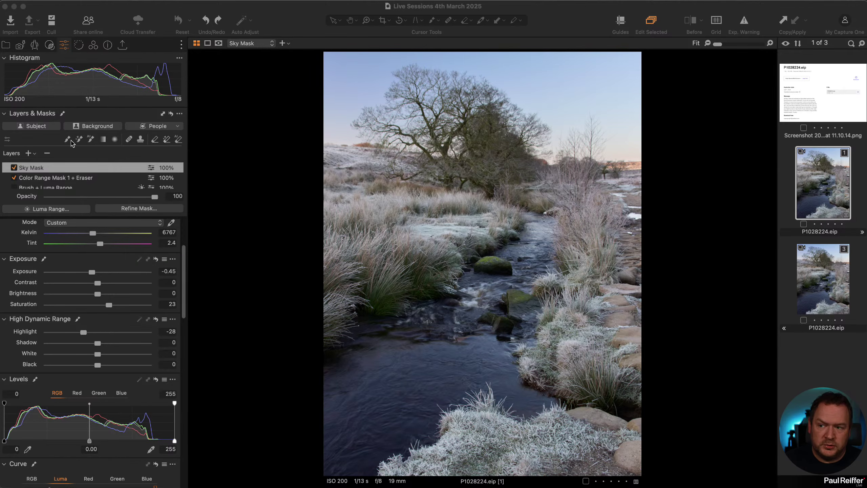
{"action": "left_click", "coordinate": [79, 139]}
{"action": "right_click", "coordinate": [451, 159]}
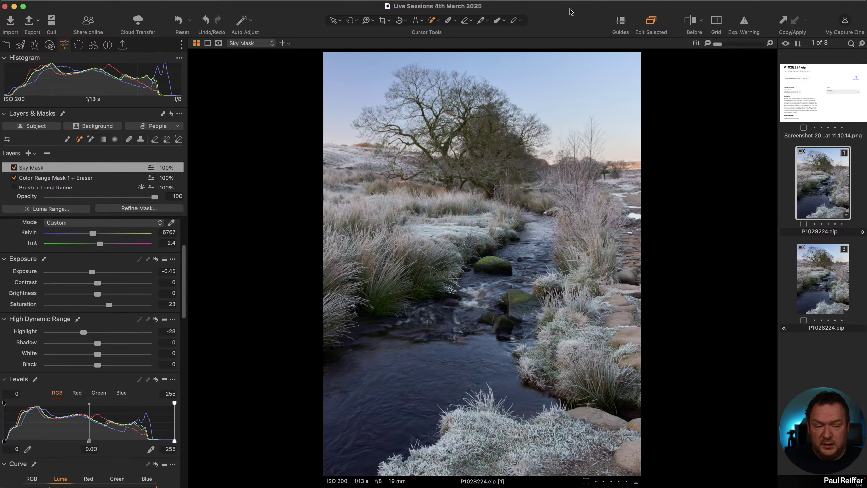
Compare the overall look of the two variants with the whole photo in view.
{"action": "left_click", "coordinate": [819, 272]}
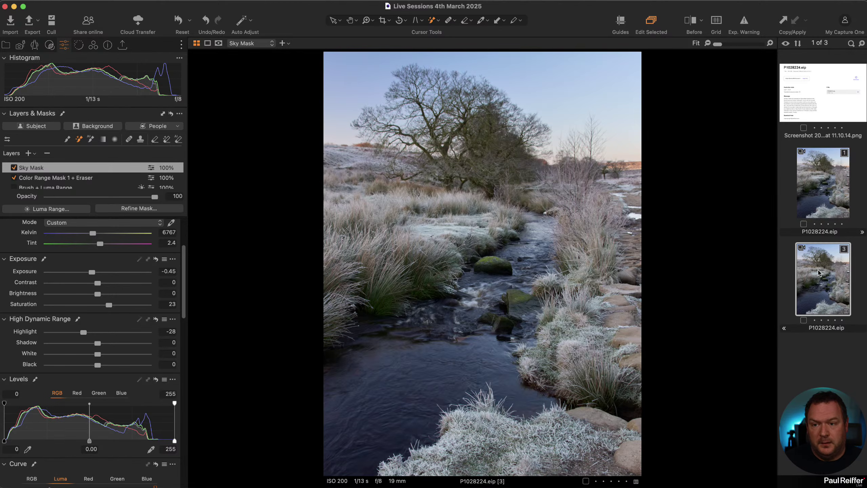
{"action": "left_click", "coordinate": [830, 188]}
{"action": "left_click", "coordinate": [827, 271]}
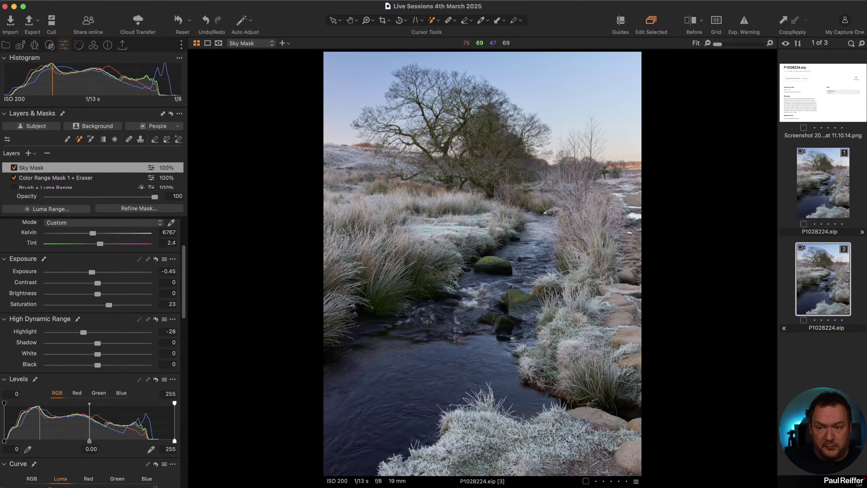
{"action": "left_click", "coordinate": [811, 178]}
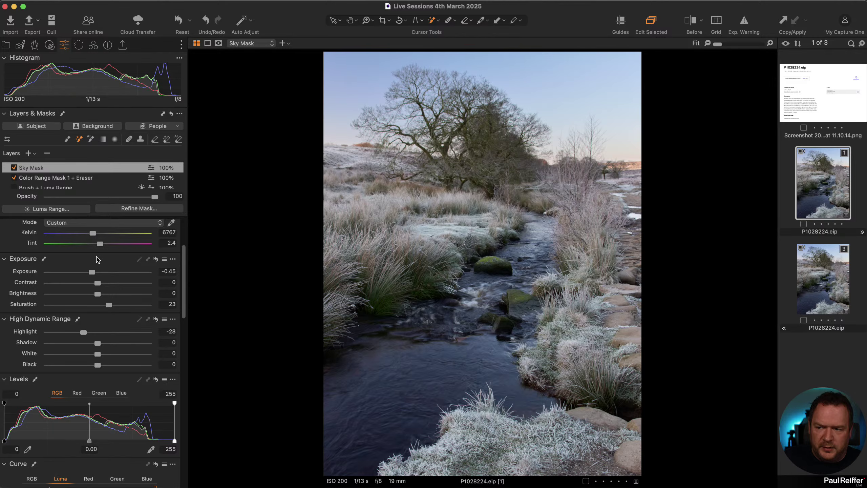
Add a new adjustment layer to the original variant and select its Brush + Luma Range layer.
{"action": "left_click", "coordinate": [29, 154]}
{"action": "scroll", "coordinate": [70, 178], "scroll_direction": "down", "scroll_amount": 5}
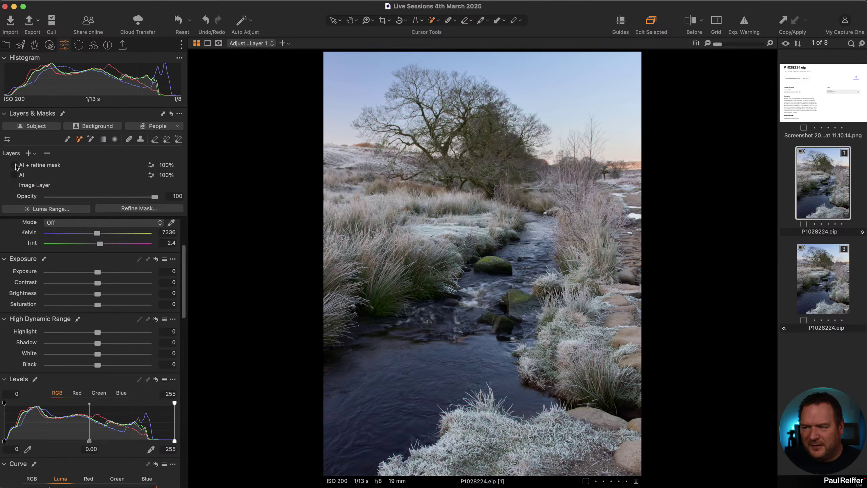
{"action": "scroll", "coordinate": [15, 172], "scroll_direction": "up", "scroll_amount": 2}
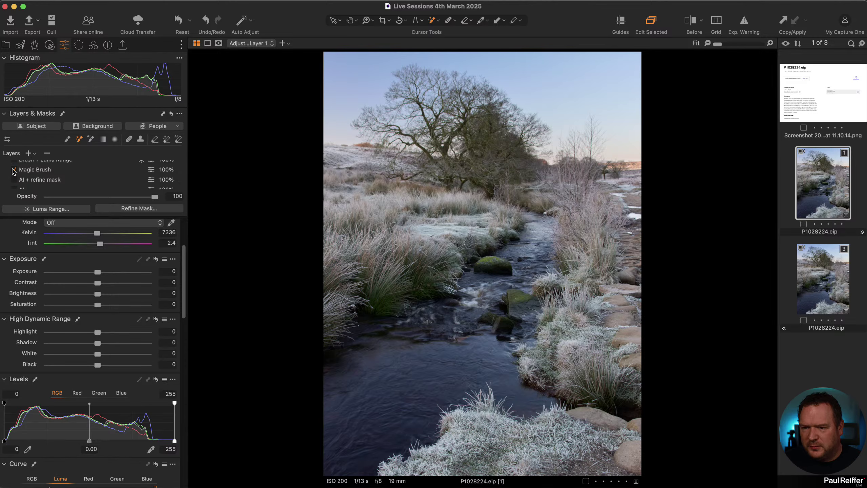
{"action": "scroll", "coordinate": [20, 173], "scroll_direction": "up", "scroll_amount": 1}
{"action": "left_click", "coordinate": [37, 172]}
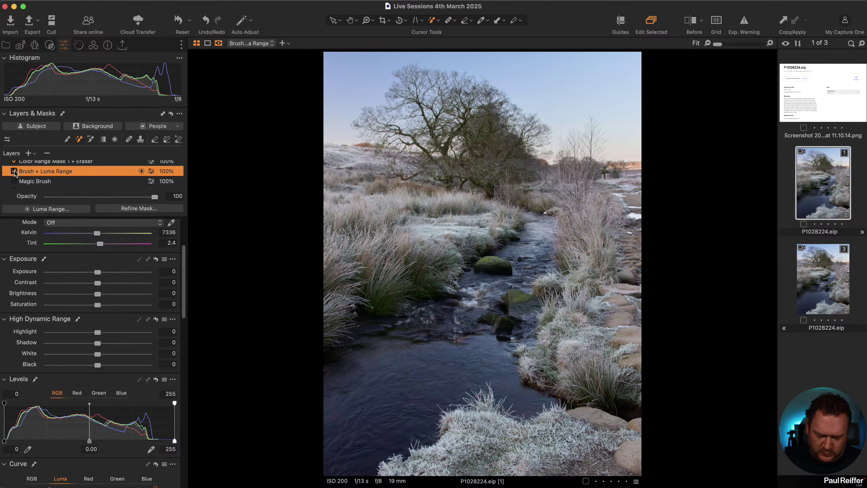
Review the mask overlays of the Brush + Luma Range, Magic Brush, AI + refine mask and AI layers, switching each layer off.
{"action": "key", "text": "m"}
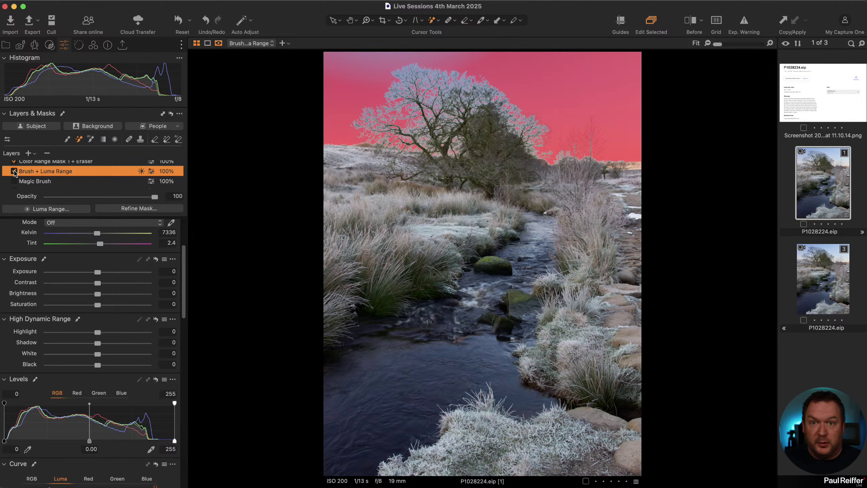
{"action": "left_click", "coordinate": [14, 171]}
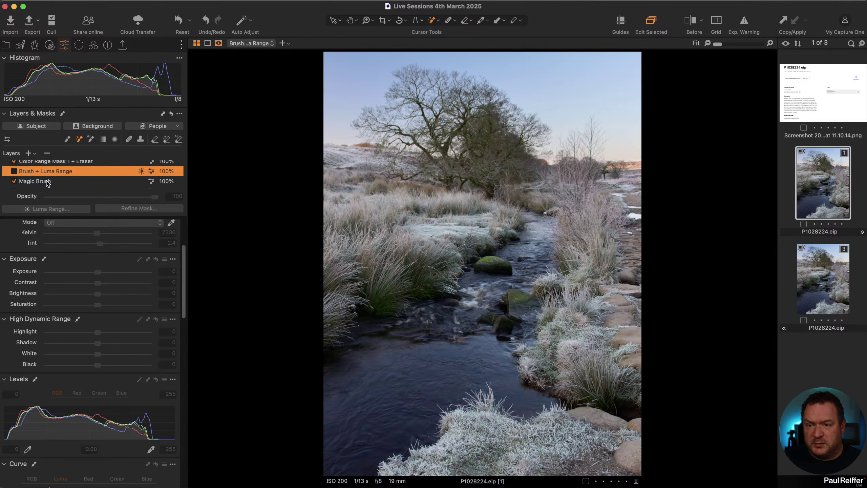
{"action": "left_click", "coordinate": [56, 184]}
{"action": "scroll", "coordinate": [53, 181], "scroll_direction": "down", "scroll_amount": 1}
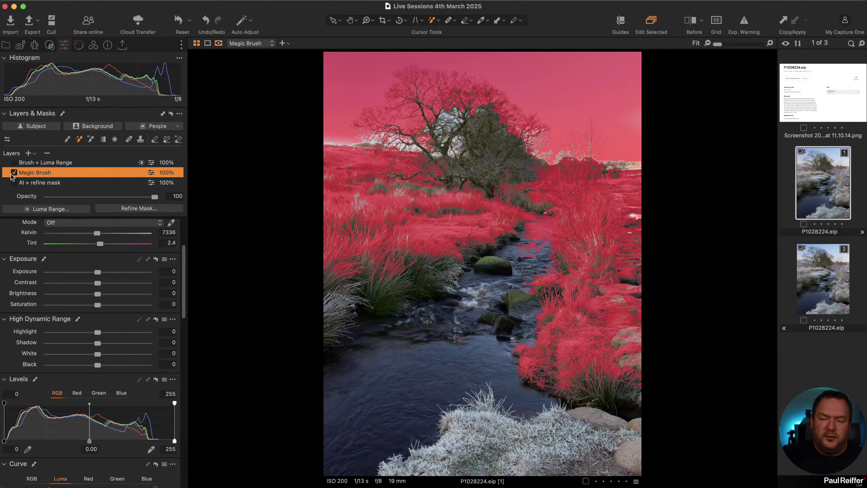
{"action": "left_click", "coordinate": [14, 173]}
{"action": "left_click", "coordinate": [71, 184]}
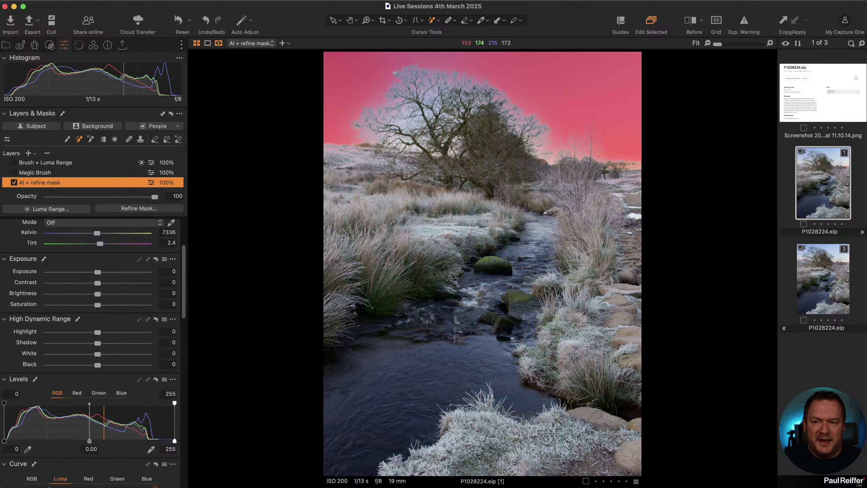
{"action": "left_click", "coordinate": [15, 182]}
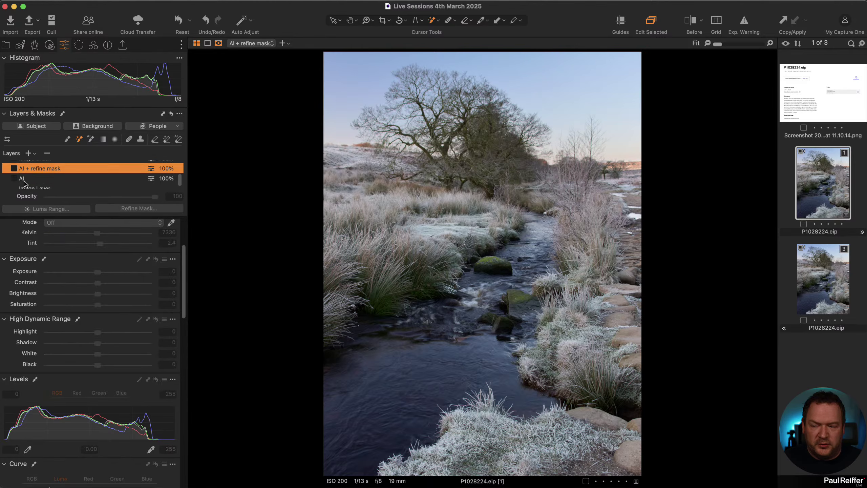
{"action": "left_click", "coordinate": [23, 175]}
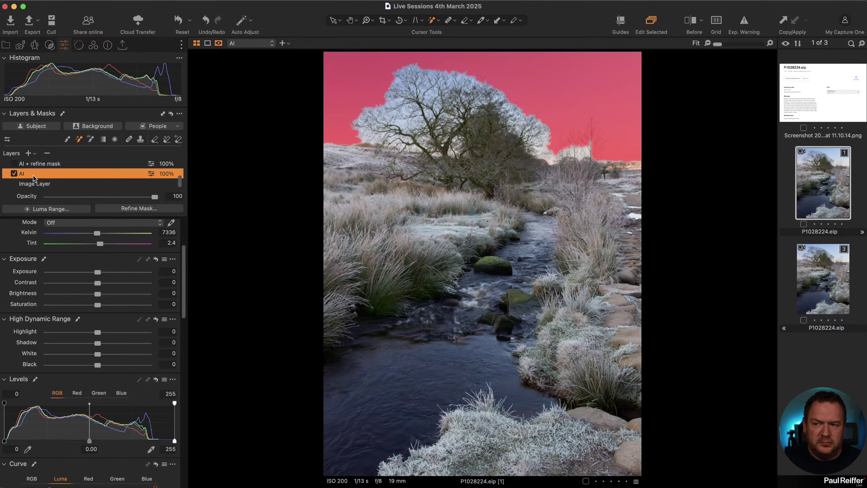
{"action": "left_click", "coordinate": [14, 173]}
Mask Adjustment Layer 1 with a tightened linear gradient over the foreground fading out towards the horizon, and warm it to Kelvin 7766, Tint 4.6.
{"action": "scroll", "coordinate": [24, 175], "scroll_direction": "up", "scroll_amount": 3}
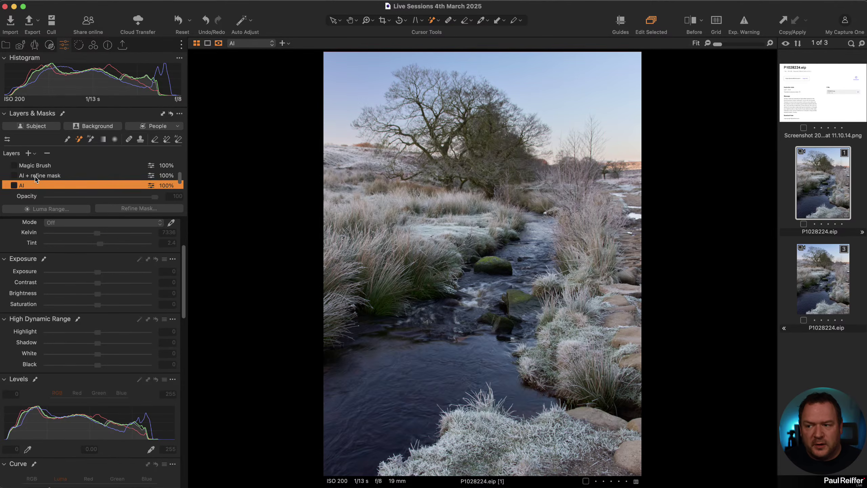
{"action": "scroll", "coordinate": [32, 181], "scroll_direction": "up", "scroll_amount": 1}
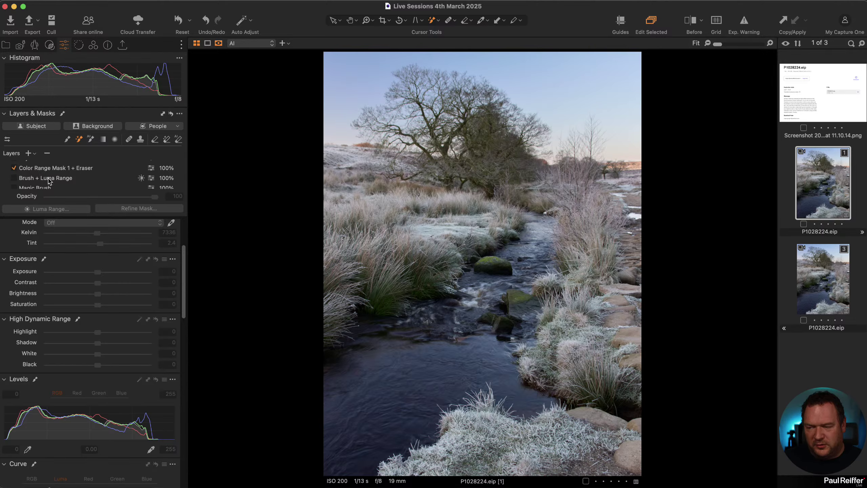
{"action": "scroll", "coordinate": [49, 180], "scroll_direction": "up", "scroll_amount": 3}
{"action": "left_click", "coordinate": [50, 169]}
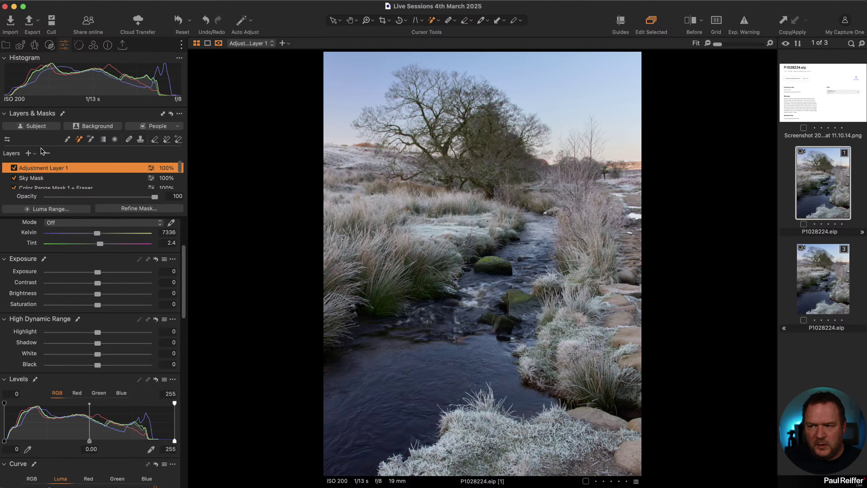
{"action": "left_click", "coordinate": [103, 139]}
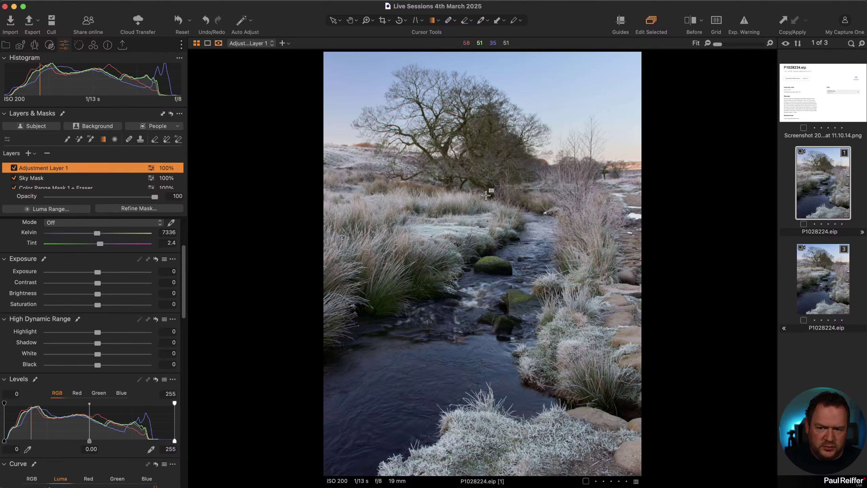
{"action": "left_click_drag", "start_coordinate": [486, 271], "coordinate": [487, 151]}
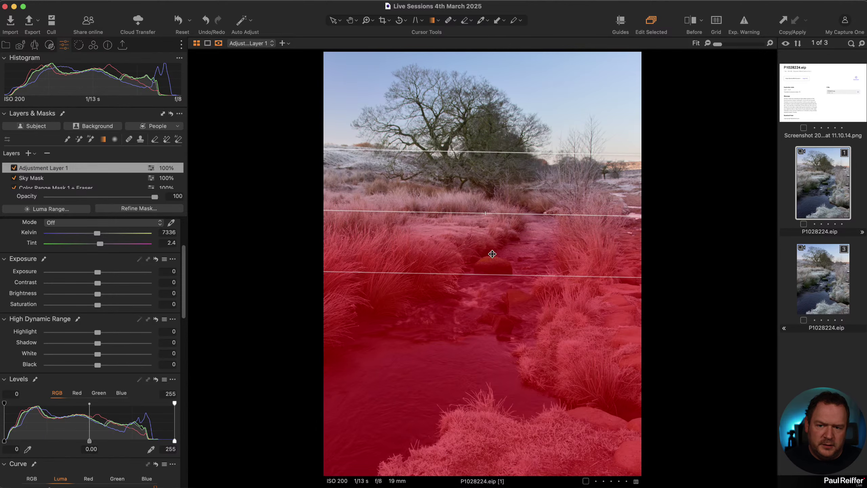
{"action": "left_click_drag", "start_coordinate": [493, 272], "coordinate": [491, 238]}
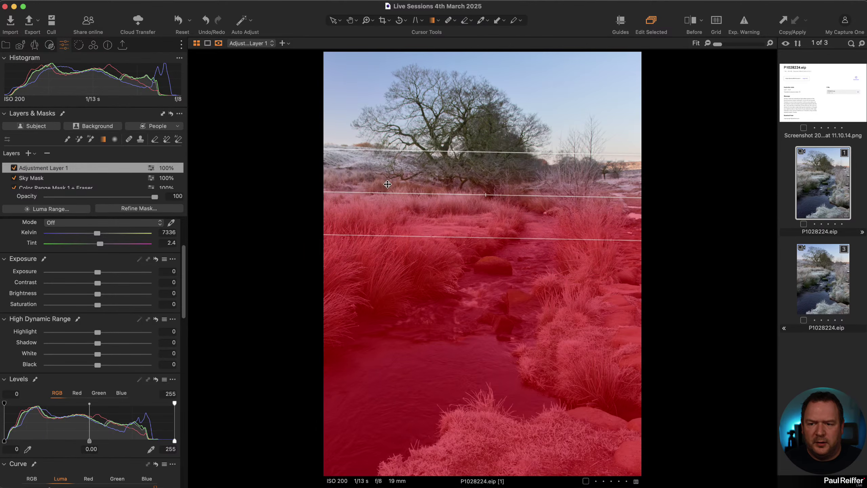
{"action": "left_click_drag", "start_coordinate": [388, 185], "coordinate": [390, 167]}
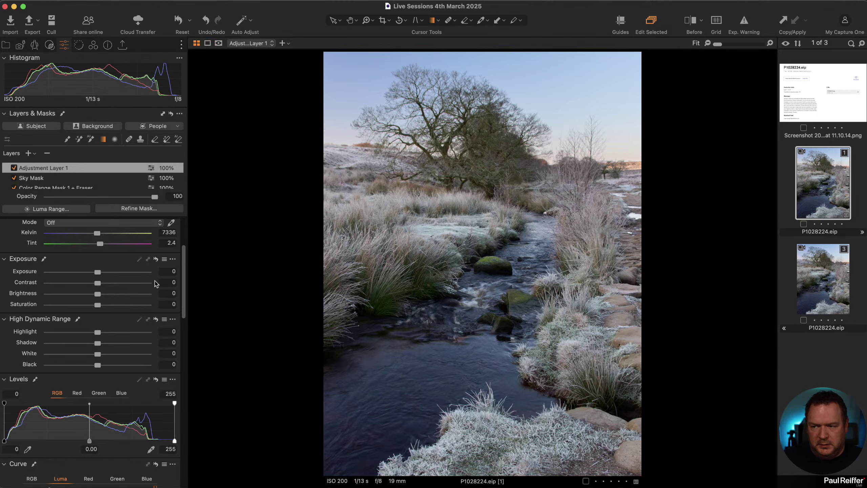
{"action": "left_click_drag", "start_coordinate": [98, 235], "coordinate": [103, 246]}
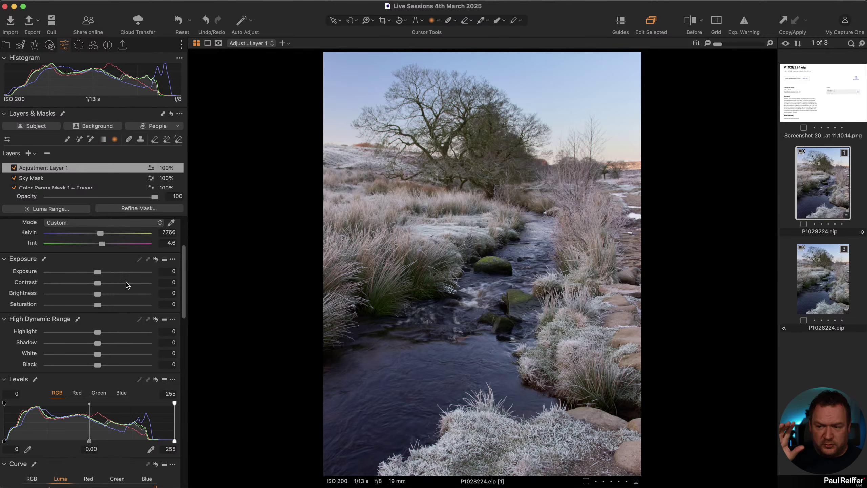
Try a vignetting amount of -1.36 on the photo and reset it.
{"action": "scroll", "coordinate": [127, 286], "scroll_direction": "down", "scroll_amount": 10}
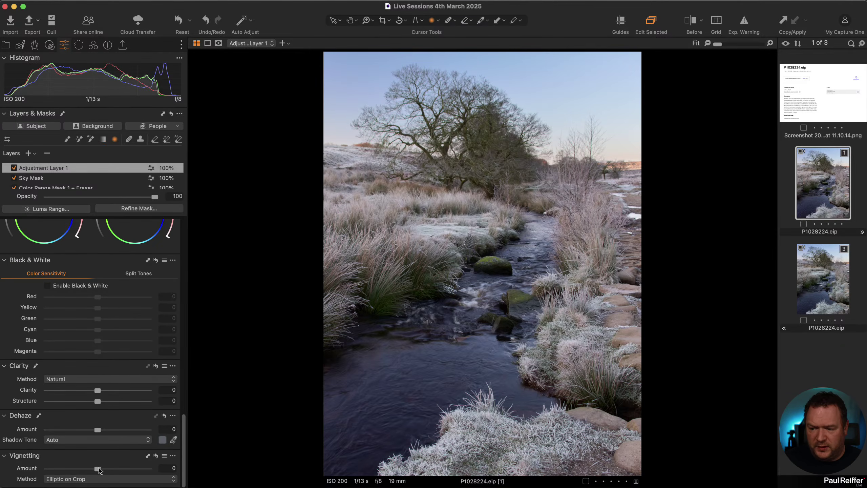
{"action": "left_click_drag", "start_coordinate": [99, 471], "coordinate": [82, 471]}
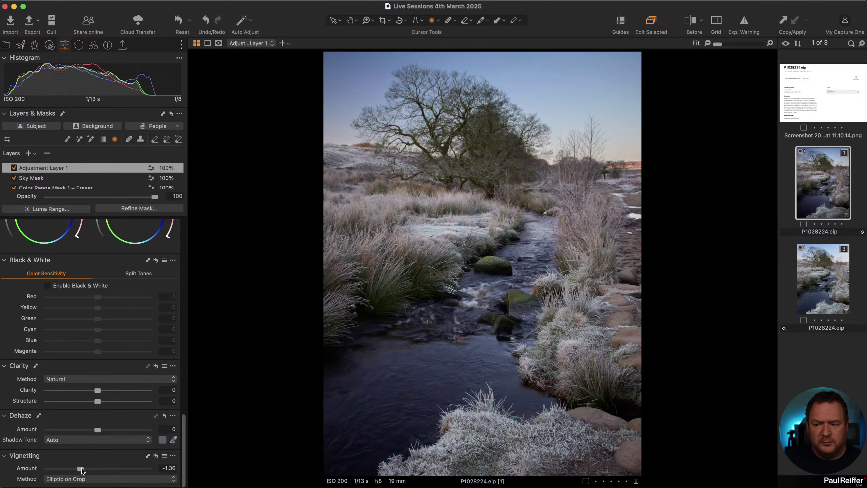
{"action": "double_click", "coordinate": [80, 469]}
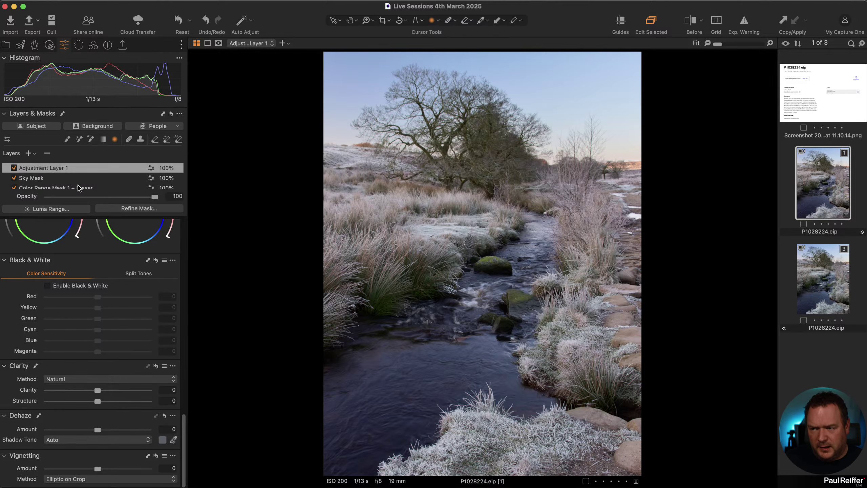
{"action": "scroll", "coordinate": [100, 262], "scroll_direction": "up", "scroll_amount": 8}
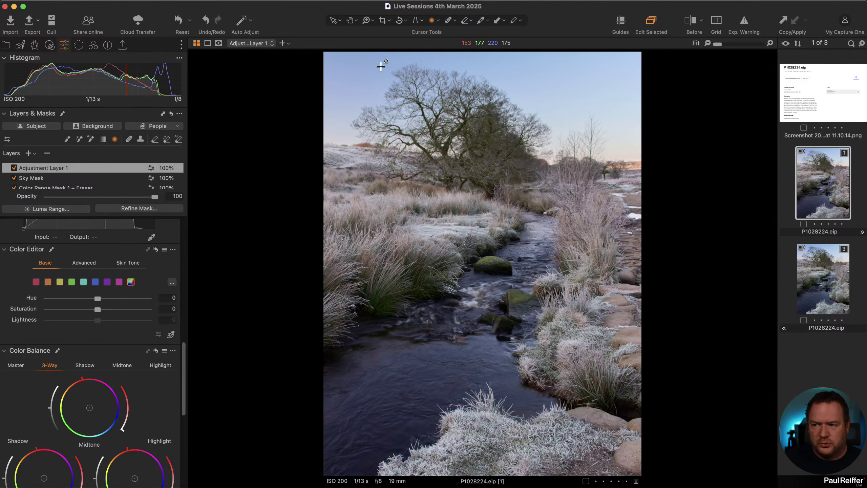
Add a new adjustment layer, rename Adjustment Layer 1 to Warming and name the new layer Attention.
{"action": "left_click", "coordinate": [31, 154]}
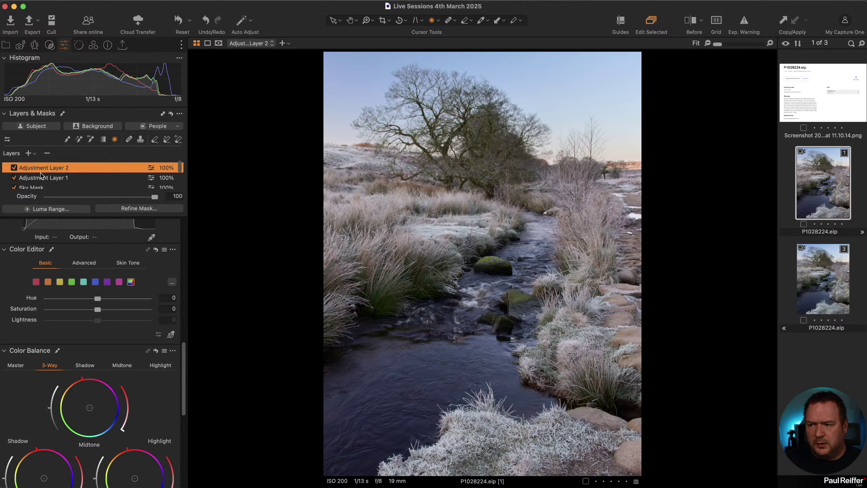
{"action": "double_click", "coordinate": [43, 177]}
{"action": "type", "text": "Warmi"}
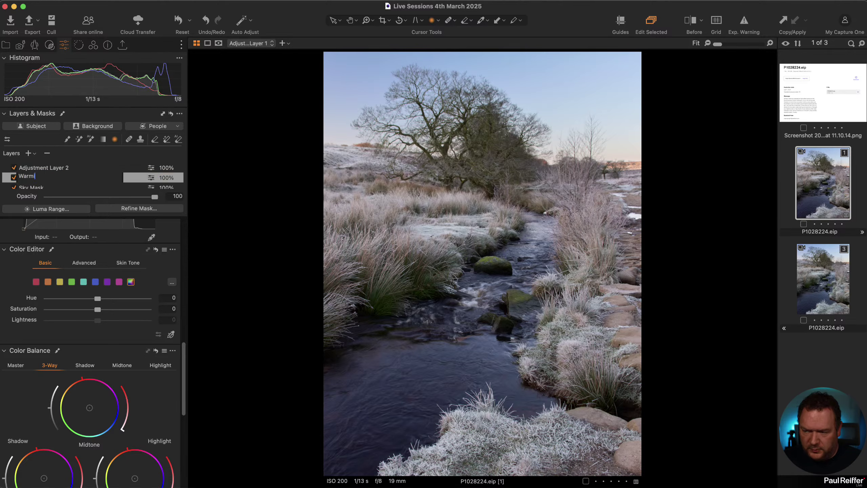
{"action": "type", "text": "ng"}
{"action": "key", "text": "Return"}
{"action": "double_click", "coordinate": [56, 168]}
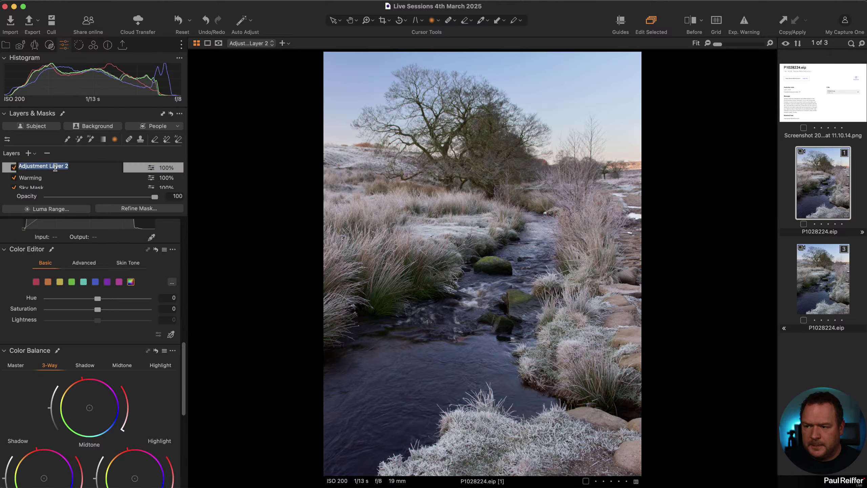
{"action": "type", "text": "Attention"}
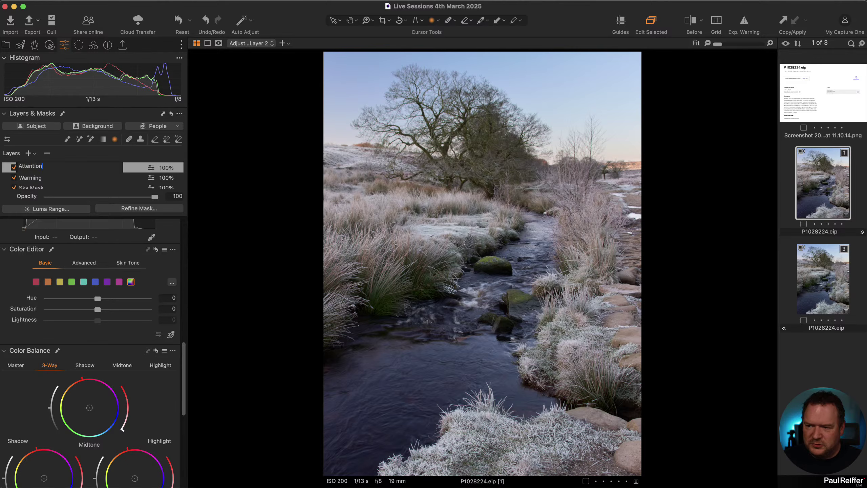
{"action": "key", "text": "Return"}
Draw a large radial gradient mask on the Attention layer, move it over the middle of the scene and invert it to cover the surroundings.
{"action": "left_click_drag", "start_coordinate": [382, 91], "coordinate": [592, 410]}
{"action": "key", "text": "m"}
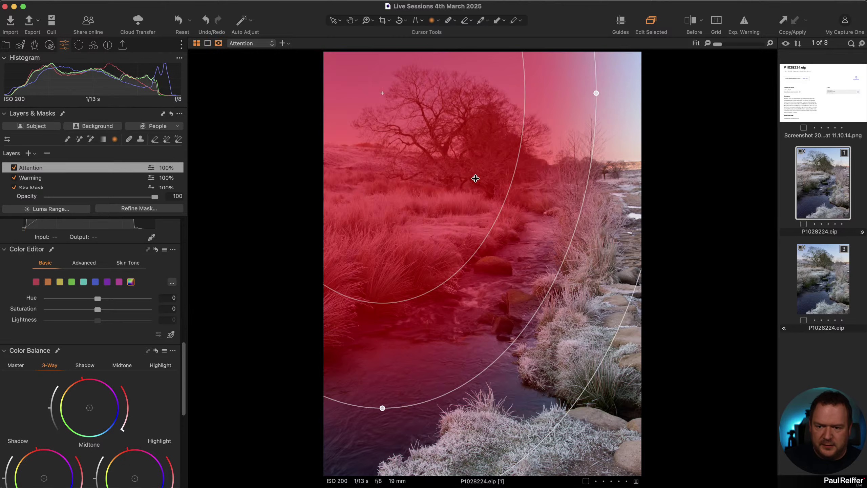
{"action": "left_click_drag", "start_coordinate": [405, 170], "coordinate": [487, 147]}
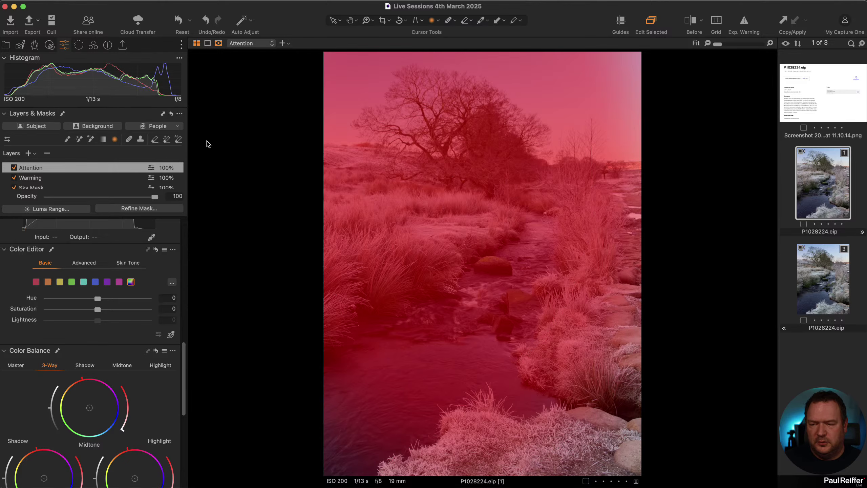
{"action": "right_click", "coordinate": [63, 172]}
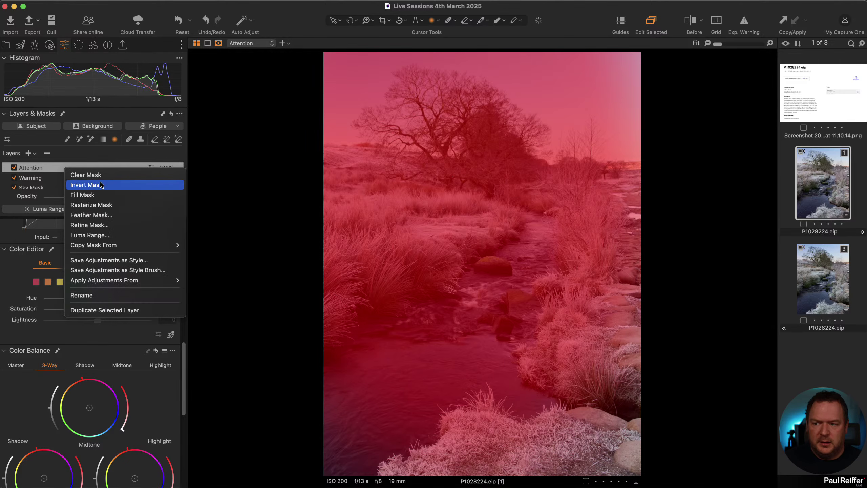
{"action": "left_click", "coordinate": [113, 187]}
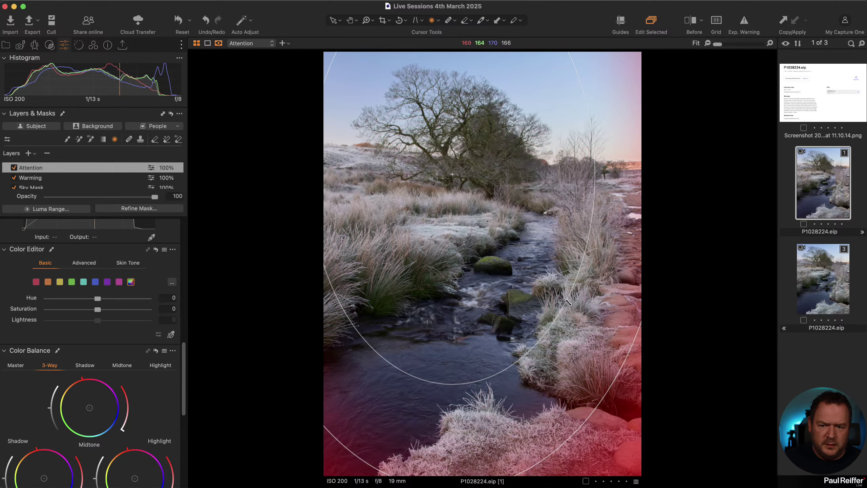
Soften the radial mask's falloff by shrinking its inner ring to a small ellipse, and reposition the mask around the tree.
{"action": "left_click_drag", "start_coordinate": [568, 302], "coordinate": [467, 191]}
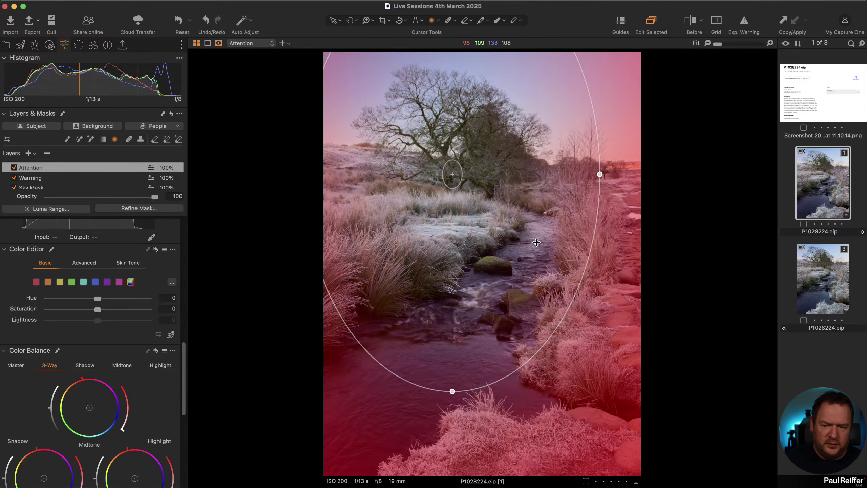
{"action": "left_click_drag", "start_coordinate": [536, 243], "coordinate": [557, 202]}
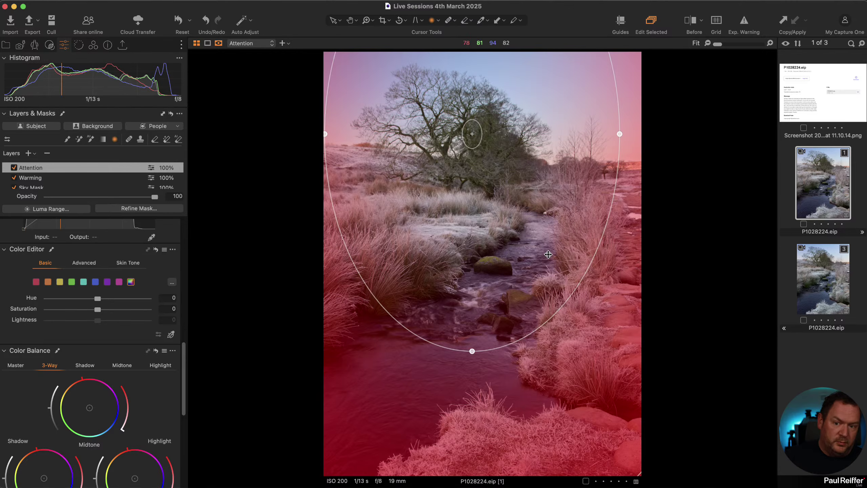
{"action": "left_click_drag", "start_coordinate": [539, 211], "coordinate": [534, 300]}
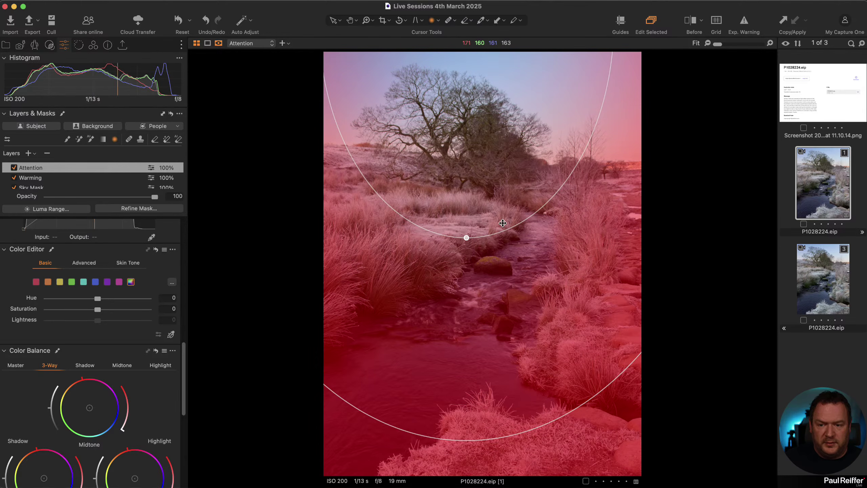
{"action": "left_click_drag", "start_coordinate": [465, 235], "coordinate": [470, 181]}
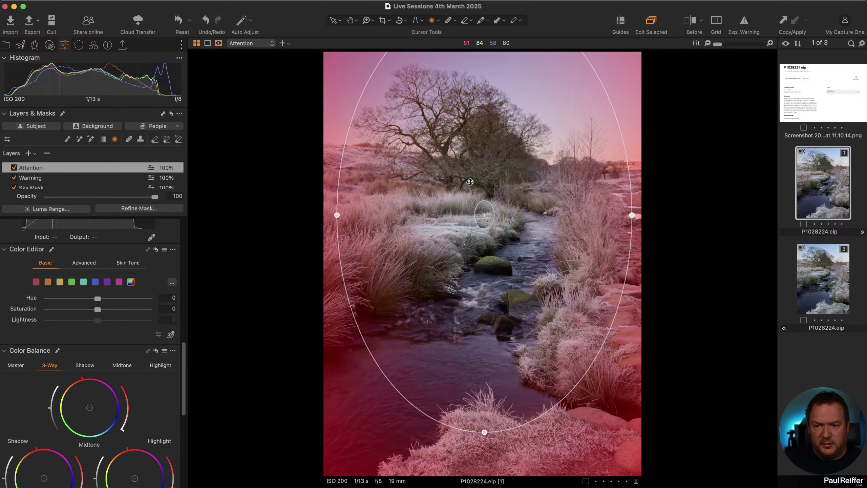
{"action": "left_click_drag", "start_coordinate": [533, 283], "coordinate": [516, 213]}
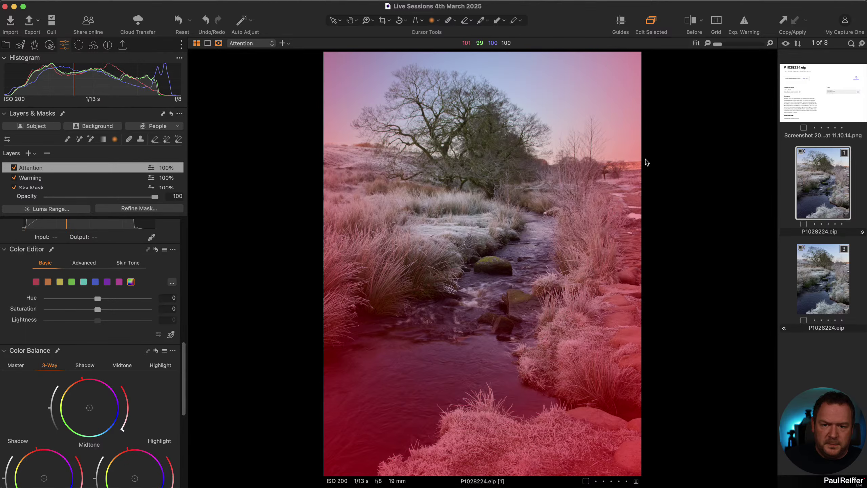
Enlarge the Attention layer's radial mask in height and width and recentre it on the tree so its outer edge reaches the foreground.
{"action": "left_click_drag", "start_coordinate": [618, 145], "coordinate": [686, 156]}
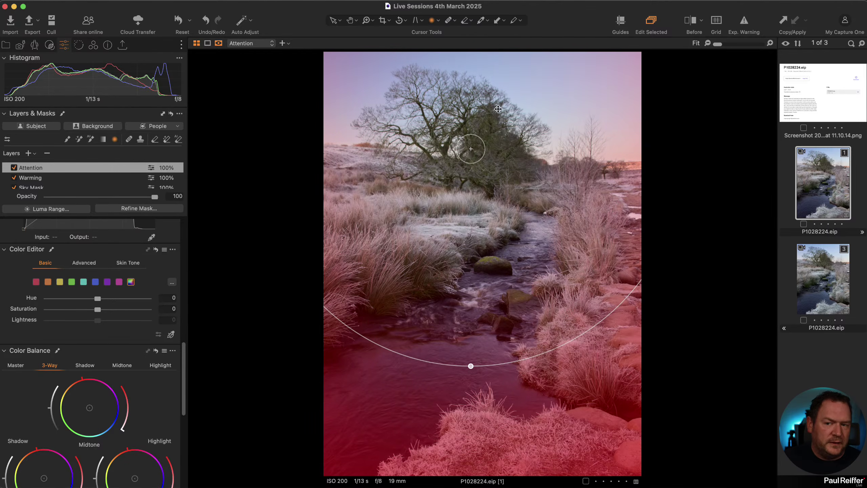
{"action": "left_click_drag", "start_coordinate": [504, 203], "coordinate": [509, 221]}
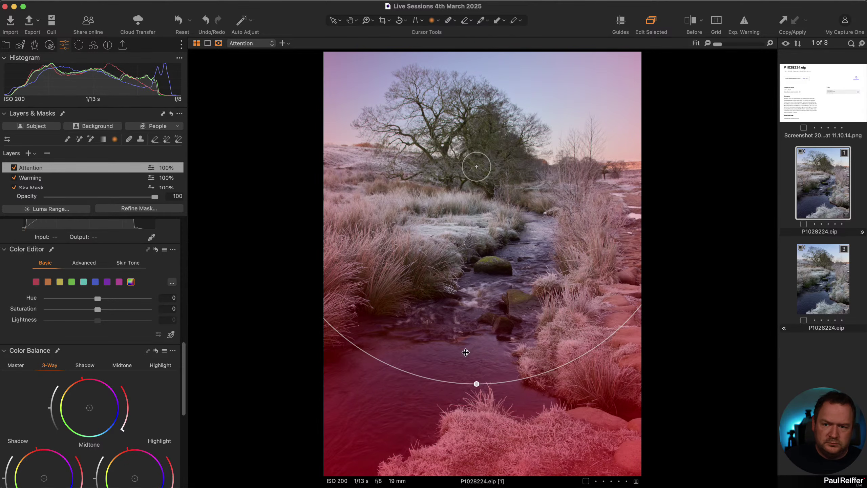
{"action": "left_click_drag", "start_coordinate": [477, 384], "coordinate": [482, 471]}
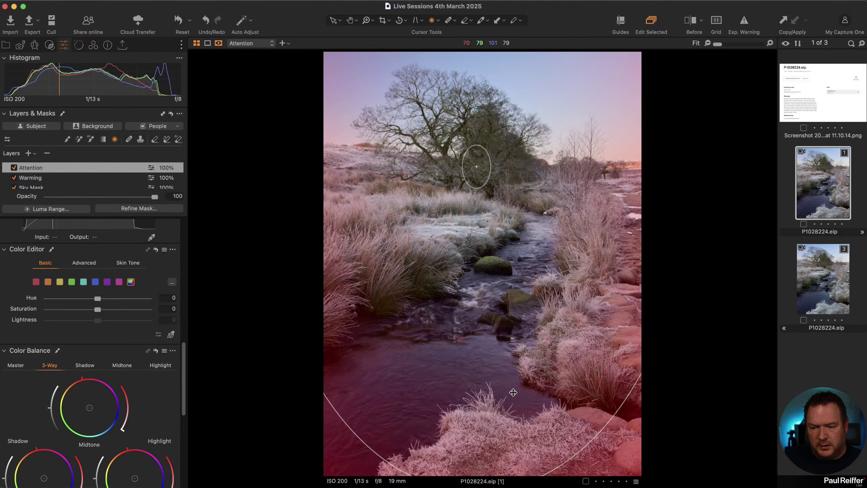
{"action": "left_click_drag", "start_coordinate": [514, 393], "coordinate": [496, 330]}
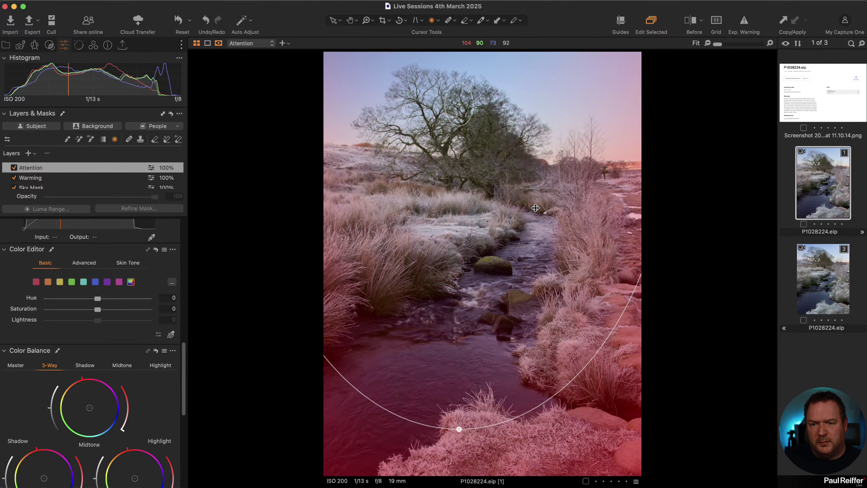
{"action": "left_click_drag", "start_coordinate": [536, 208], "coordinate": [442, 213]}
{"action": "left_click_drag", "start_coordinate": [551, 123], "coordinate": [602, 122]}
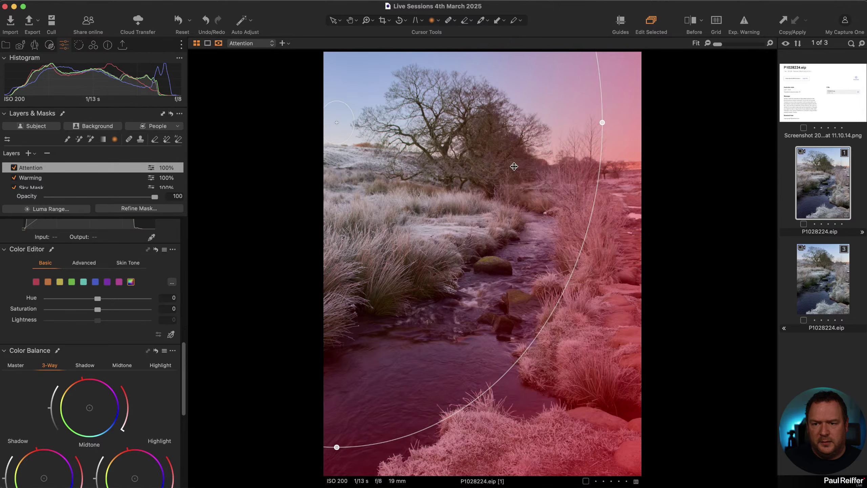
{"action": "left_click_drag", "start_coordinate": [452, 220], "coordinate": [571, 201]}
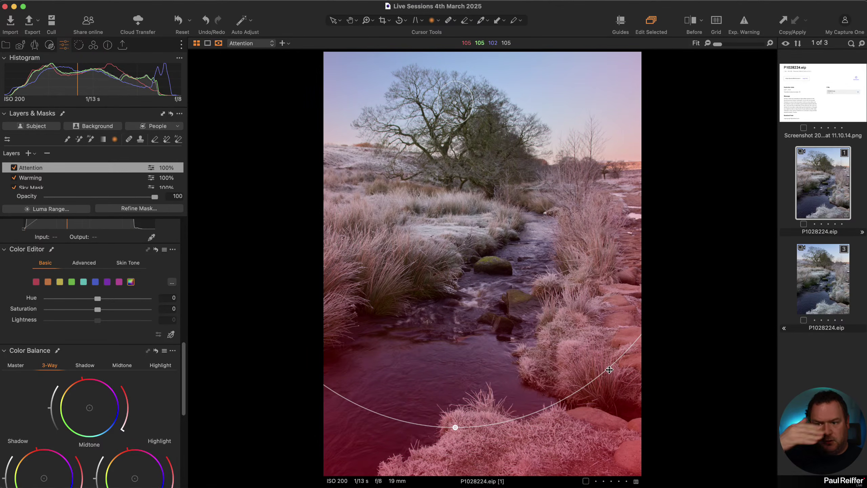
On the Attention layer, set the highlight to -25, exposure to -1.16 and contrast to -10.
{"action": "scroll", "coordinate": [93, 432], "scroll_direction": "up", "scroll_amount": 10}
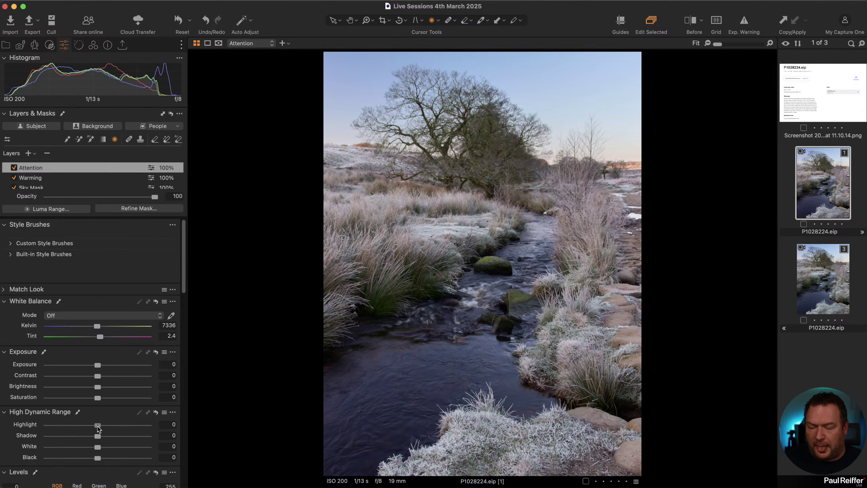
{"action": "left_click_drag", "start_coordinate": [95, 429], "coordinate": [85, 429]}
{"action": "left_click_drag", "start_coordinate": [96, 367], "coordinate": [83, 368]}
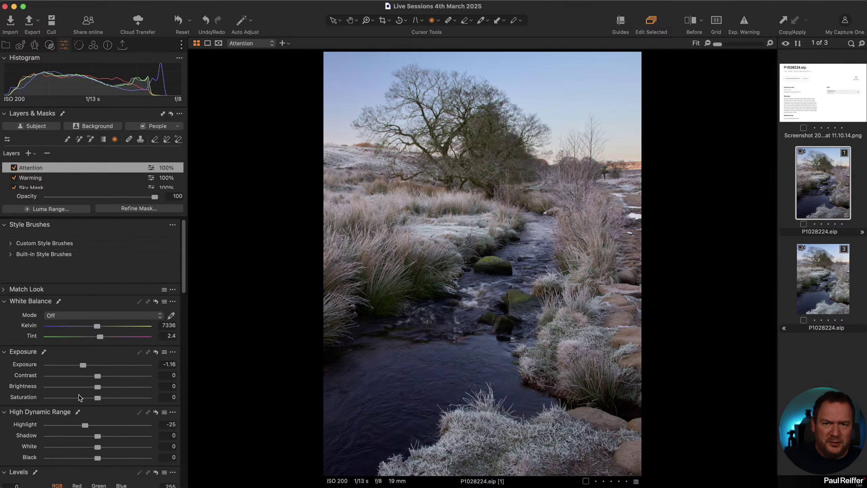
{"action": "left_click_drag", "start_coordinate": [95, 377], "coordinate": [87, 378]}
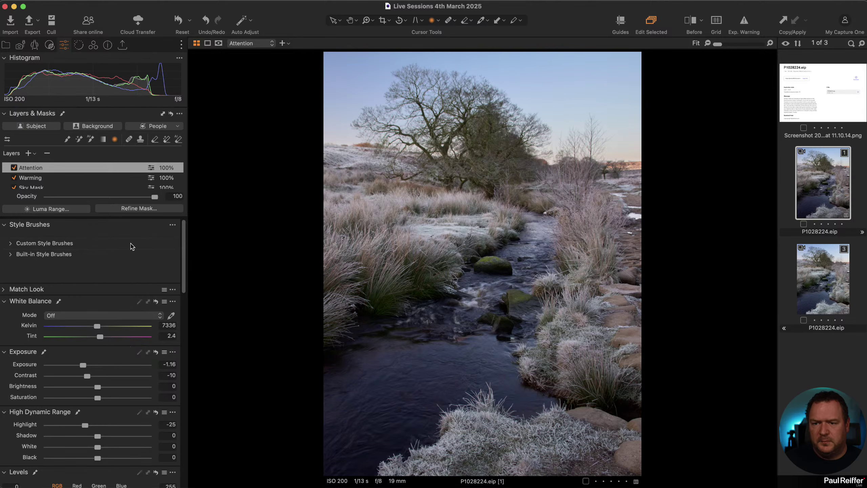
On the Image Layer, tint the 3-way color balance shadows slightly blue, the highlights orange and the midtones red-orange.
{"action": "scroll", "coordinate": [62, 189], "scroll_direction": "down", "scroll_amount": 3}
{"action": "left_click", "coordinate": [40, 184]}
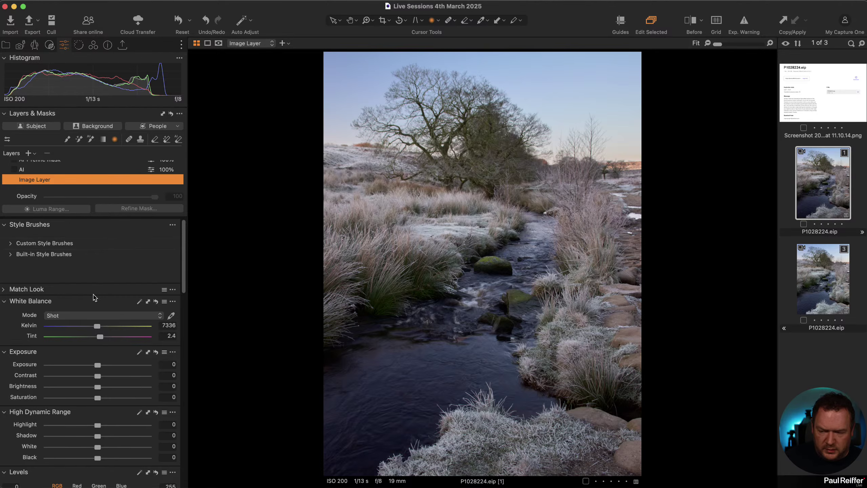
{"action": "scroll", "coordinate": [99, 294], "scroll_direction": "down", "scroll_amount": 10}
{"action": "scroll", "coordinate": [103, 315], "scroll_direction": "up", "scroll_amount": 2}
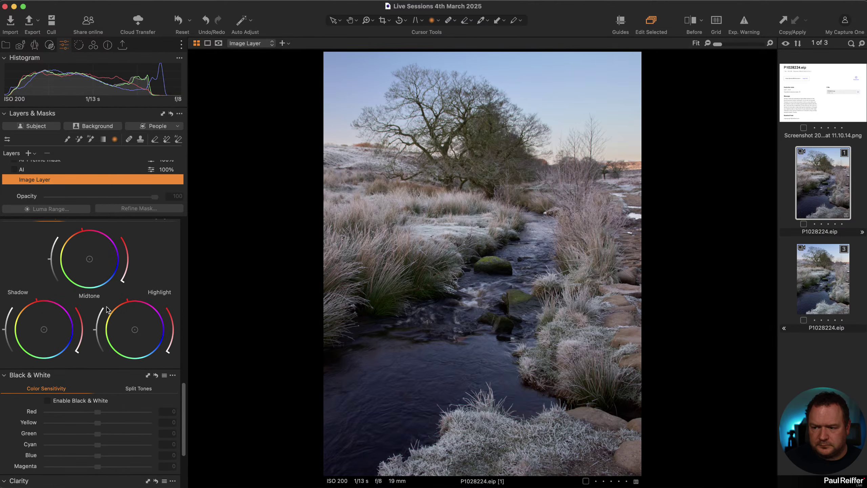
{"action": "left_click_drag", "start_coordinate": [44, 329], "coordinate": [46, 330]}
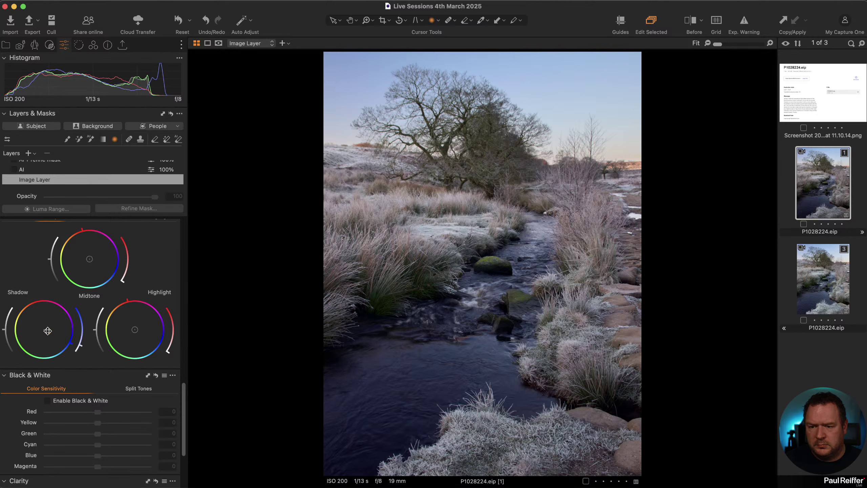
{"action": "left_click_drag", "start_coordinate": [135, 330], "coordinate": [130, 325]}
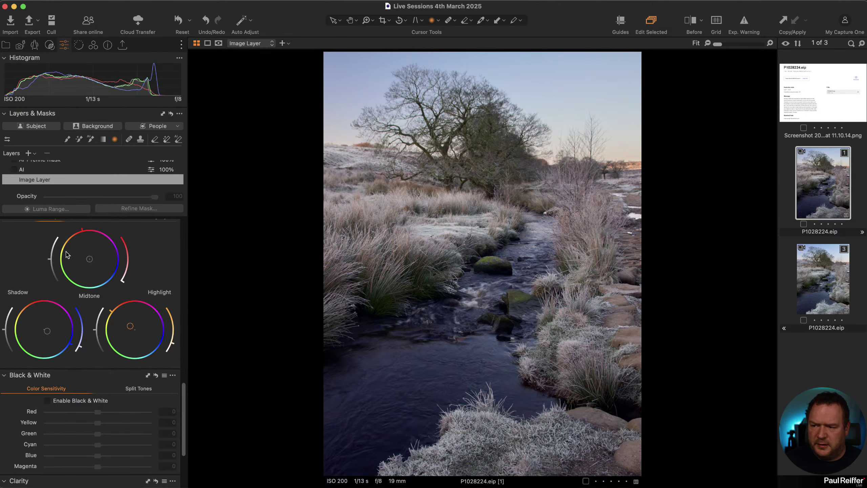
{"action": "left_click_drag", "start_coordinate": [89, 258], "coordinate": [88, 256]}
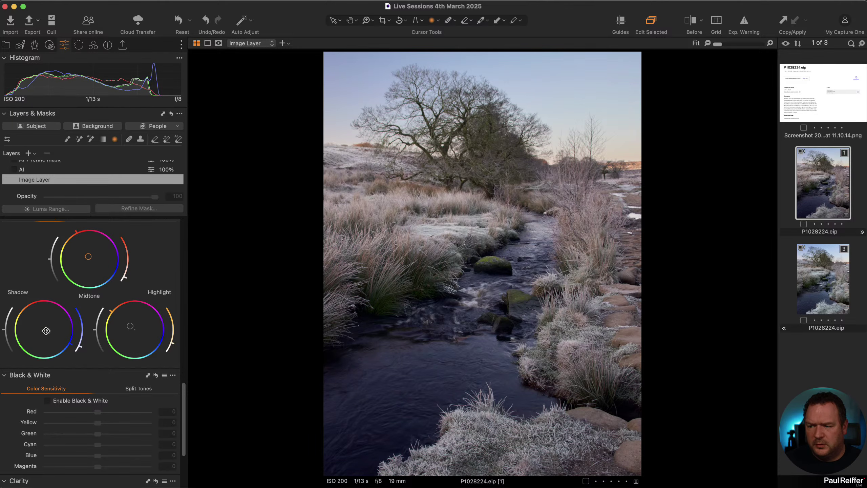
Fine-tune the color balance by shifting the shadows towards cyan-blue and weakening the warm tint in the highlights and midtones.
{"action": "left_click_drag", "start_coordinate": [47, 331], "coordinate": [46, 333]}
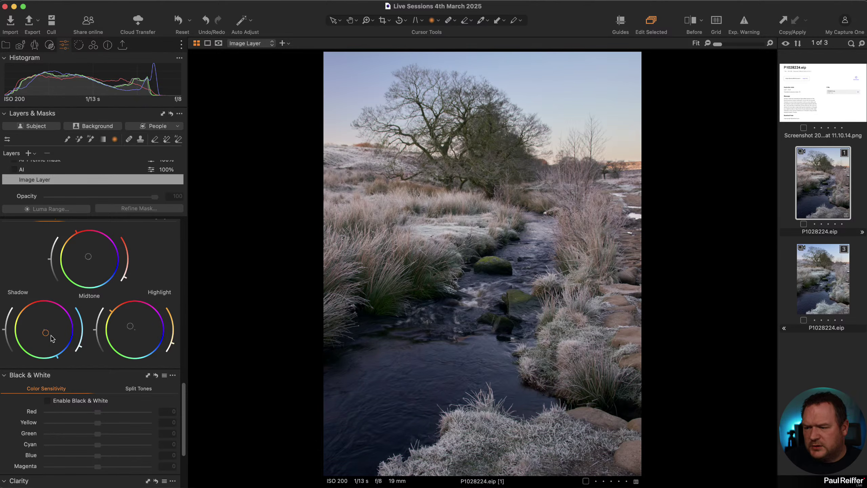
{"action": "left_click_drag", "start_coordinate": [48, 335], "coordinate": [47, 332]}
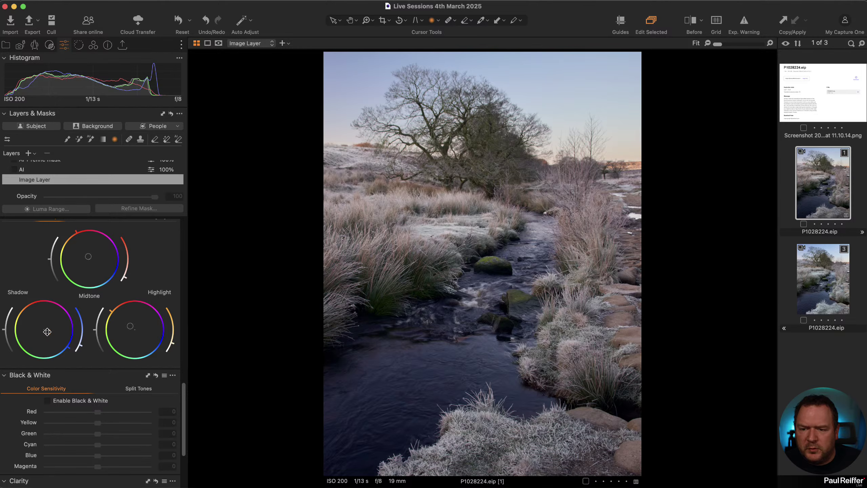
{"action": "left_click_drag", "start_coordinate": [134, 327], "coordinate": [137, 329]}
{"action": "left_click_drag", "start_coordinate": [88, 255], "coordinate": [88, 257]}
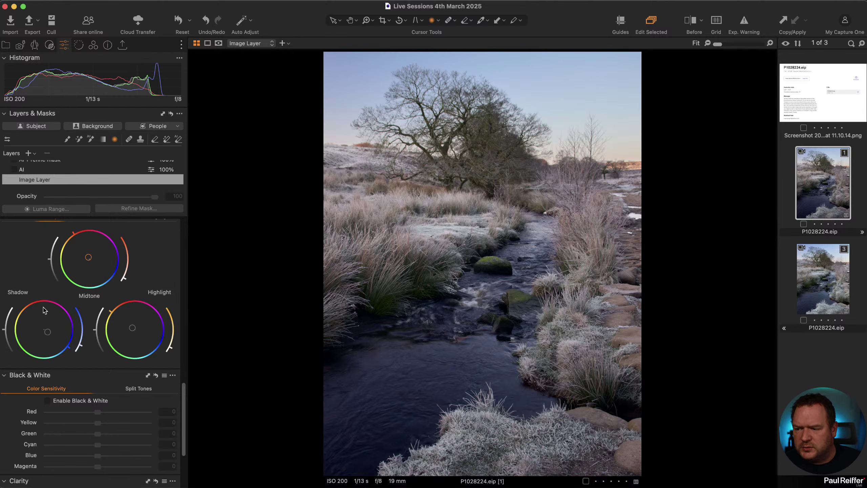
{"action": "left_click_drag", "start_coordinate": [45, 331], "coordinate": [45, 332]}
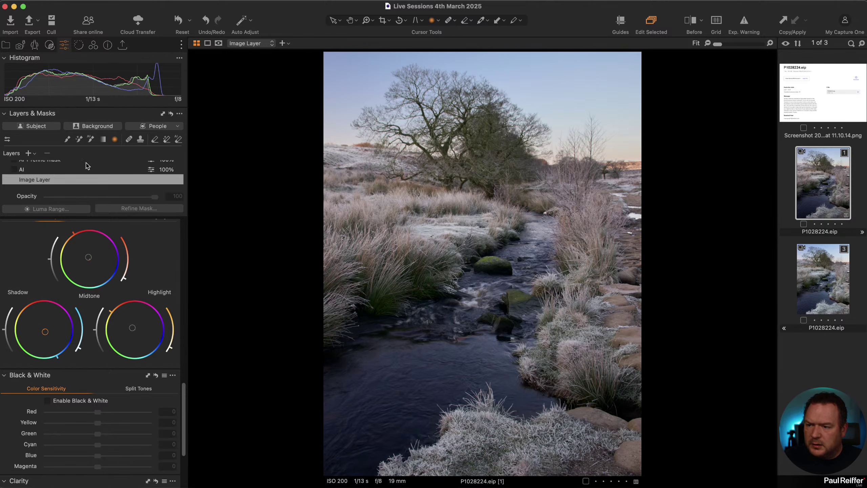
Compare the photo with and without the color balance by temporarily resetting the adjustment.
{"action": "scroll", "coordinate": [86, 165], "scroll_direction": "up", "scroll_amount": 5}
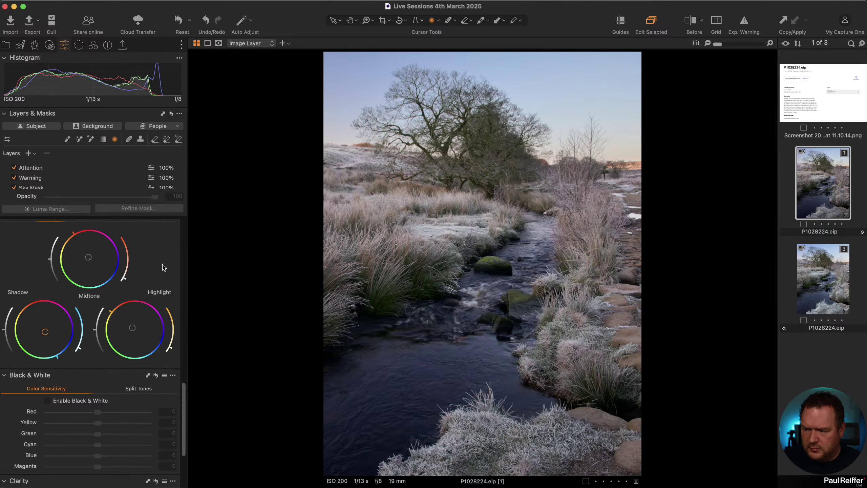
{"action": "scroll", "coordinate": [158, 242], "scroll_direction": "up", "scroll_amount": 2}
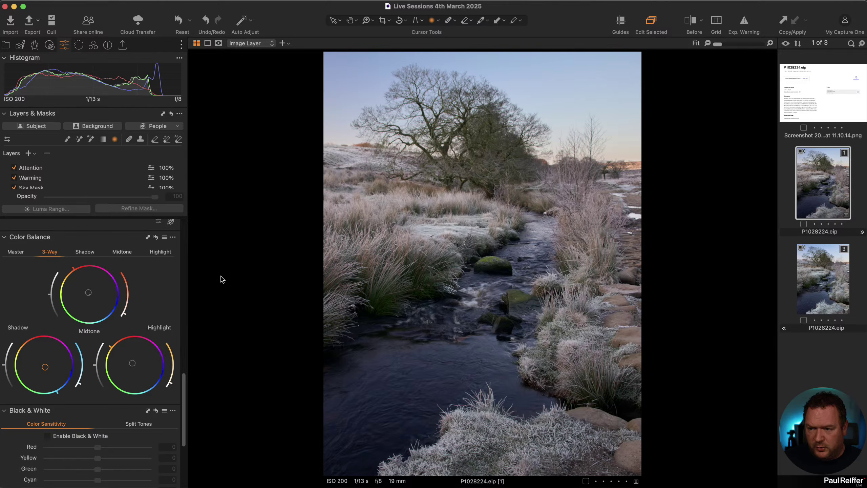
{"action": "left_click", "coordinate": [157, 238]}
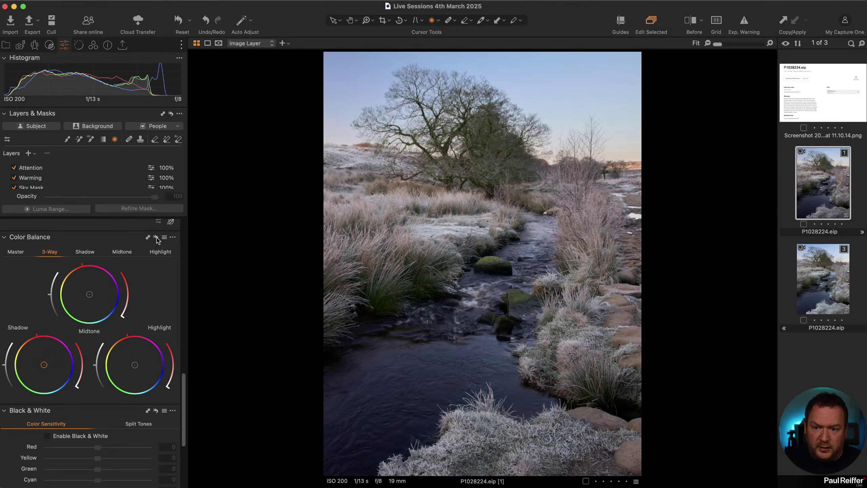
{"action": "left_click", "coordinate": [157, 239]}
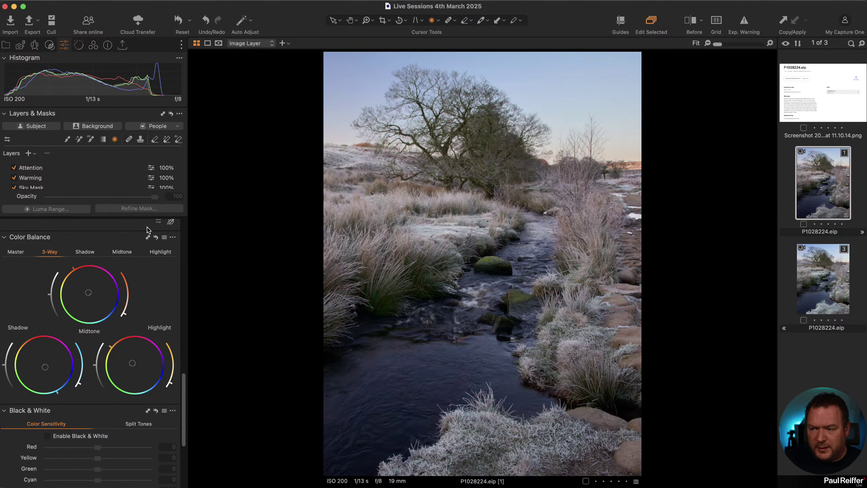
Set the Image Layer's saturation to 4 and shadow to -17, and compare with the original by sliding a before/after split across the photo.
{"action": "scroll", "coordinate": [149, 232], "scroll_direction": "down", "scroll_amount": 8}
{"action": "scroll", "coordinate": [148, 233], "scroll_direction": "up", "scroll_amount": 5}
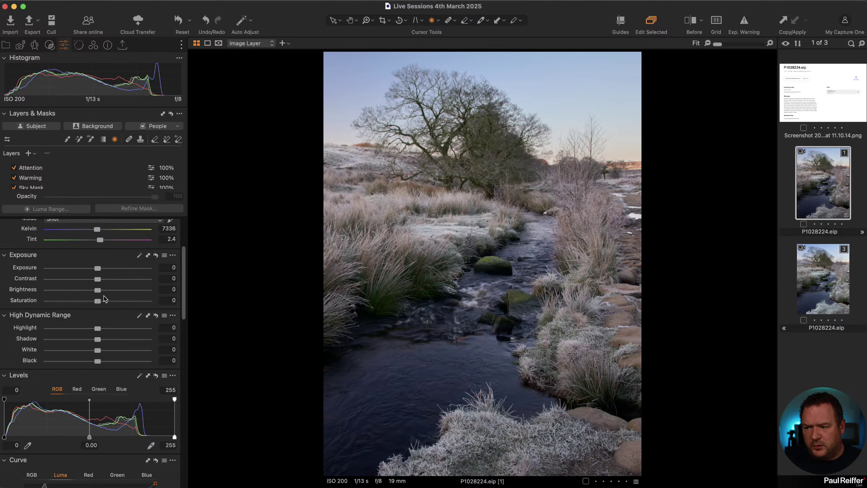
{"action": "left_click_drag", "start_coordinate": [99, 303], "coordinate": [101, 304]}
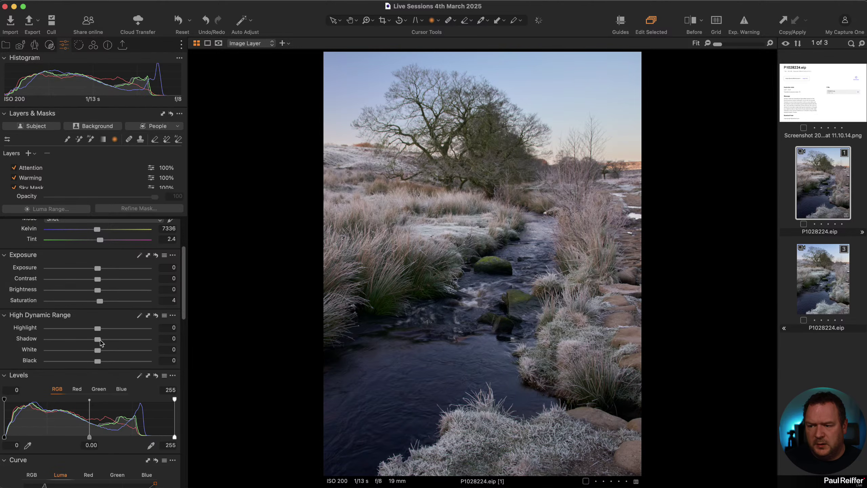
{"action": "left_click_drag", "start_coordinate": [99, 339], "coordinate": [91, 341]}
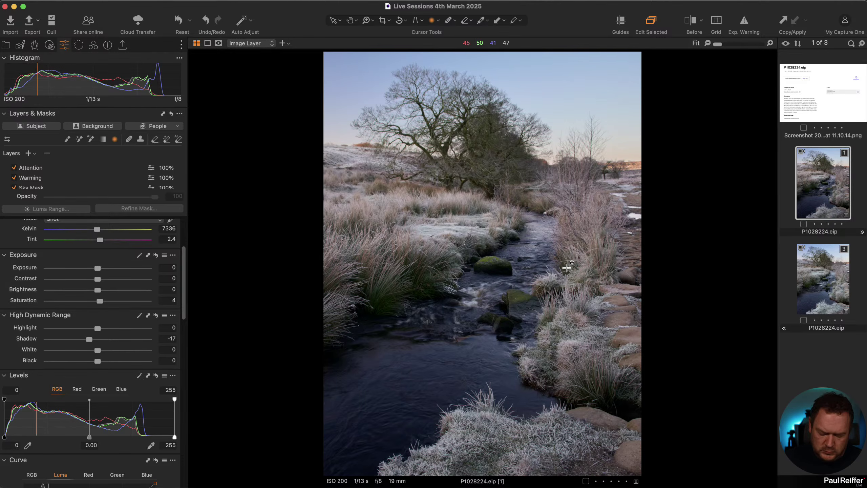
{"action": "key", "text": "y"}
{"action": "left_click_drag", "start_coordinate": [482, 261], "coordinate": [323, 270]}
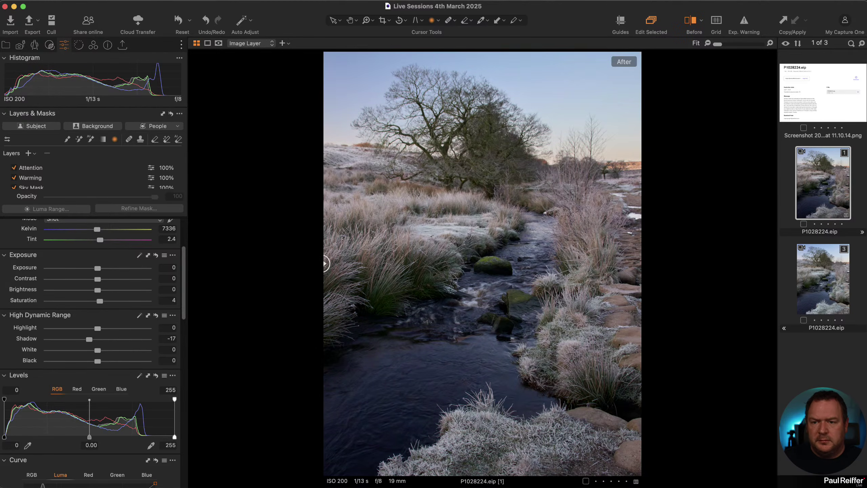
Raise the Image Layer's brightness to 10.
{"action": "scroll", "coordinate": [170, 300], "scroll_direction": "down", "scroll_amount": 1}
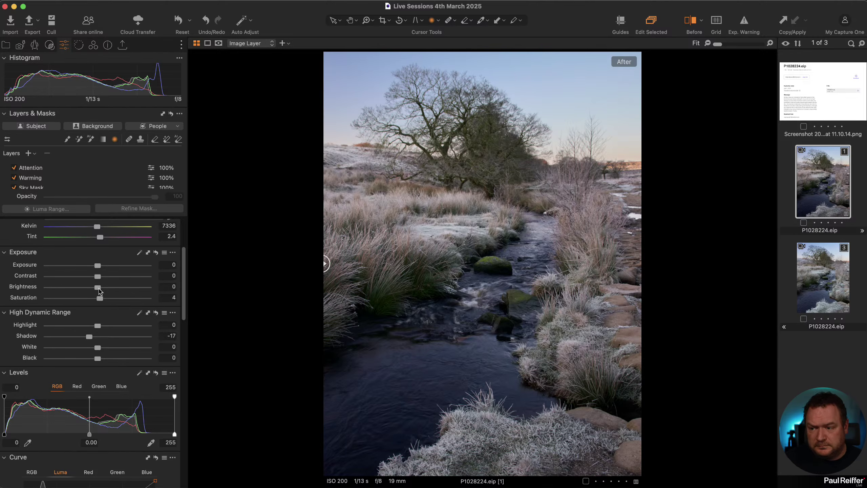
{"action": "scroll", "coordinate": [44, 181], "scroll_direction": "down", "scroll_amount": 5}
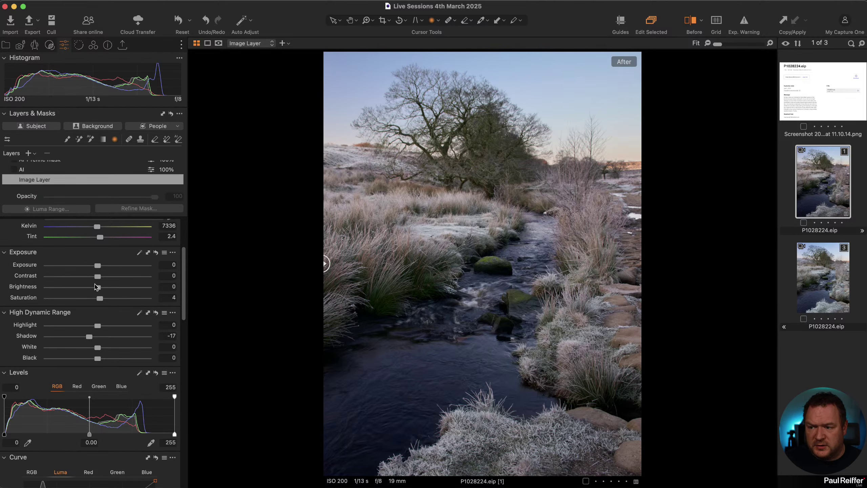
{"action": "left_click_drag", "start_coordinate": [99, 291], "coordinate": [109, 289]}
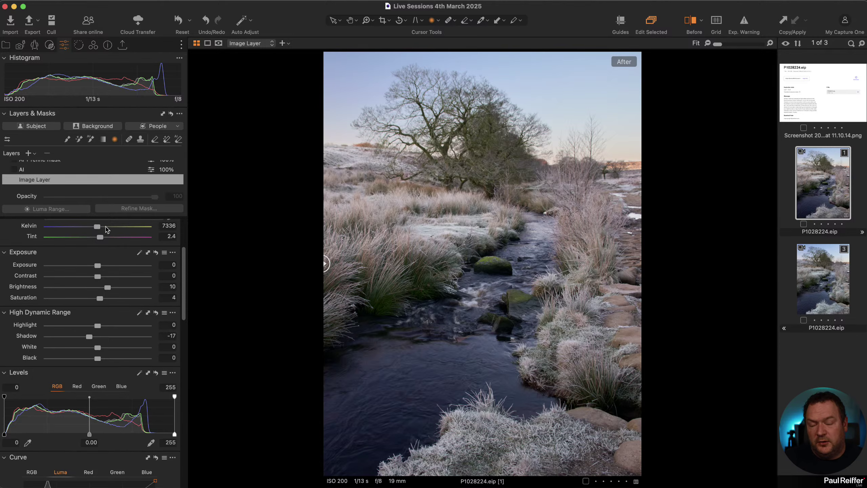
Move the Image Layer's adjustments to a new layer and rename that layer Global.
{"action": "right_click", "coordinate": [51, 182]}
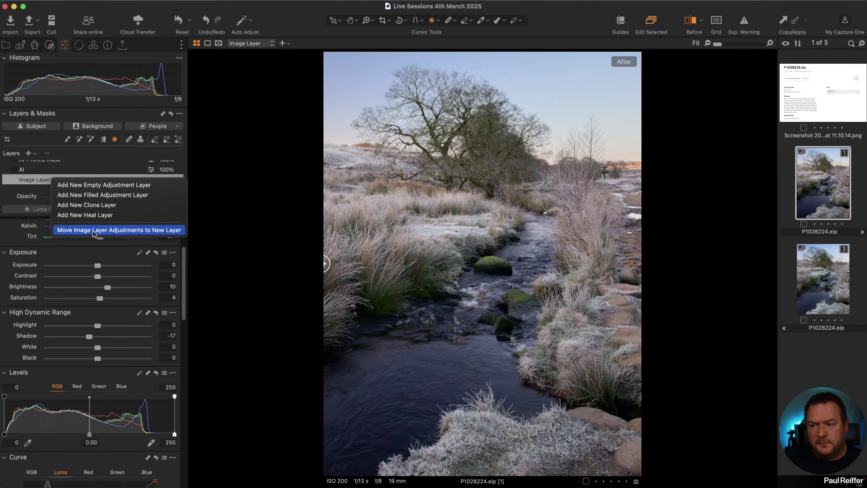
{"action": "left_click", "coordinate": [133, 230]}
{"action": "scroll", "coordinate": [45, 171], "scroll_direction": "up", "scroll_amount": 2}
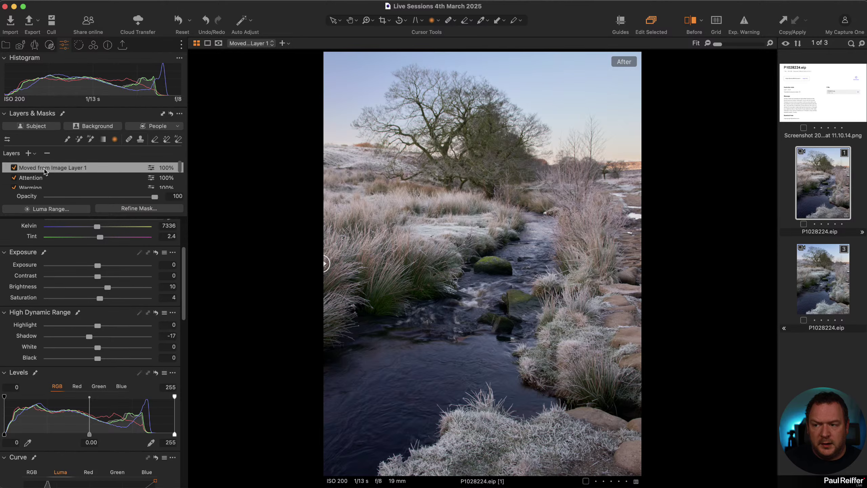
{"action": "double_click", "coordinate": [47, 169]}
{"action": "type", "text": "Global"}
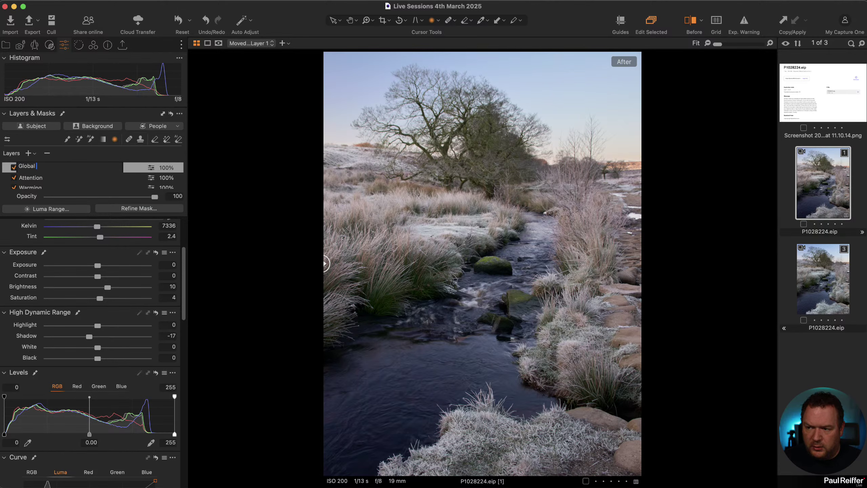
{"action": "key", "text": "Return"}
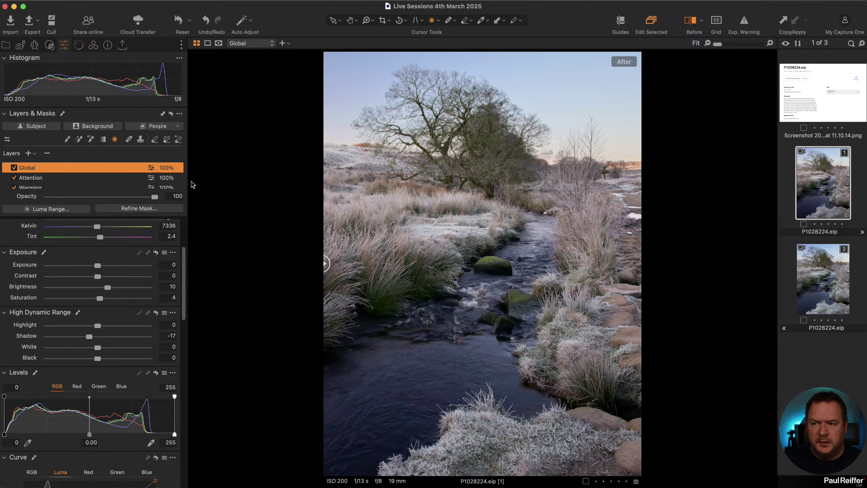
Preview the Global layer's effect by fading its opacity to 0 and restoring it to 100.
{"action": "left_click_drag", "start_coordinate": [155, 197], "coordinate": [151, 197]}
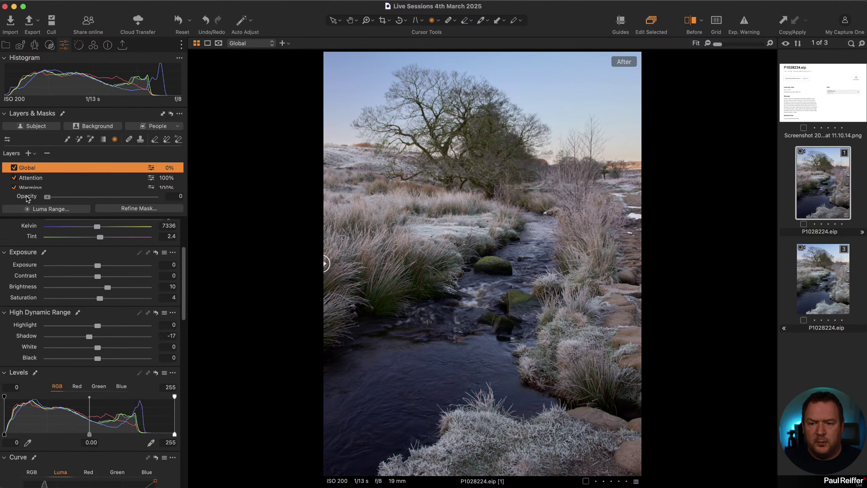
{"action": "double_click", "coordinate": [151, 197]}
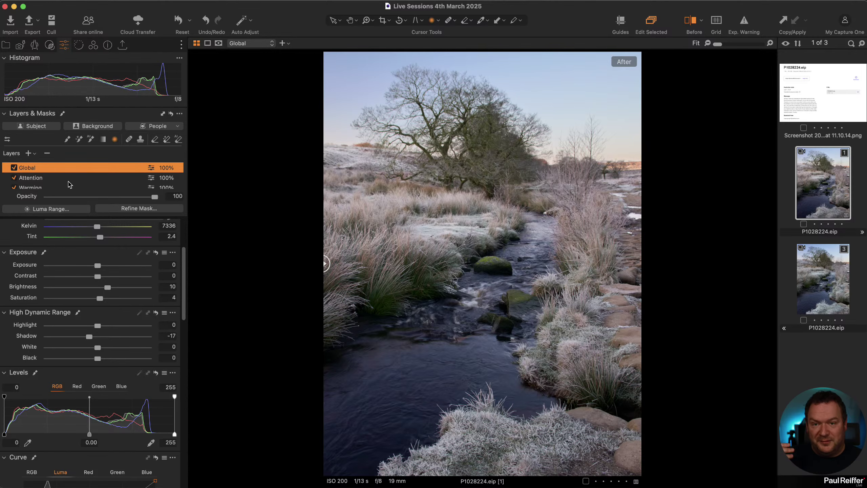
Set the Sky Mask layer's highlight to -53.
{"action": "scroll", "coordinate": [47, 182], "scroll_direction": "down", "scroll_amount": 2}
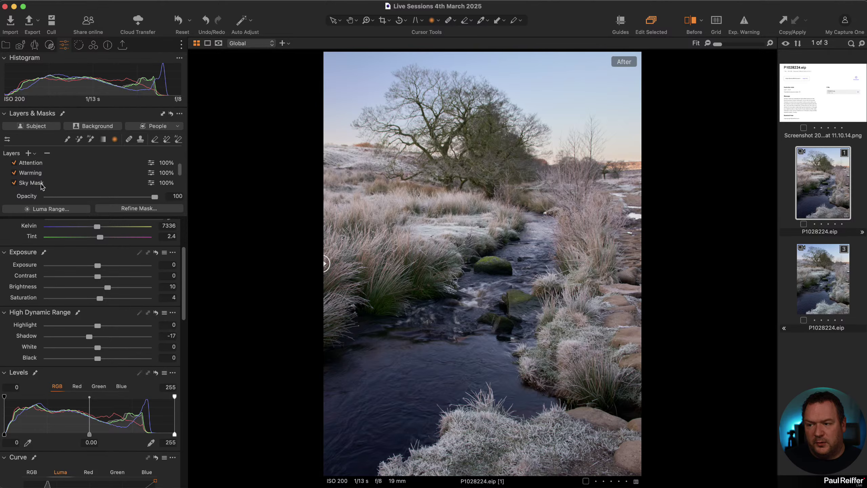
{"action": "left_click", "coordinate": [41, 184]}
{"action": "left_click_drag", "start_coordinate": [82, 328], "coordinate": [72, 328]}
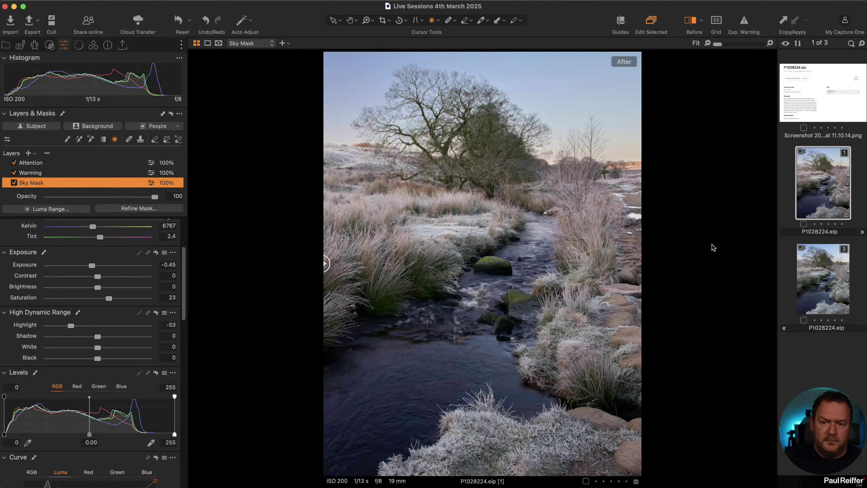
Compare the landscape with its original across the whole frame, and examine the tree against the sky at 100%.
{"action": "key", "text": "y"}
{"action": "left_click_drag", "start_coordinate": [482, 262], "coordinate": [36, 275]}
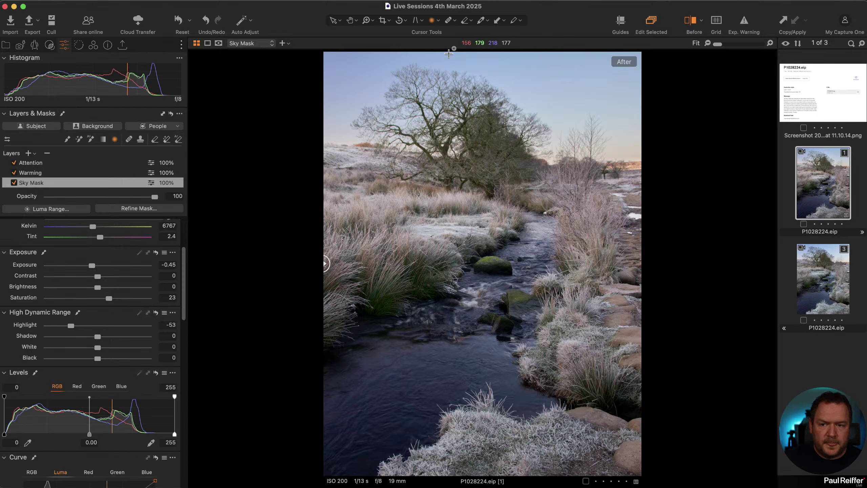
{"action": "left_click", "coordinate": [471, 137]}
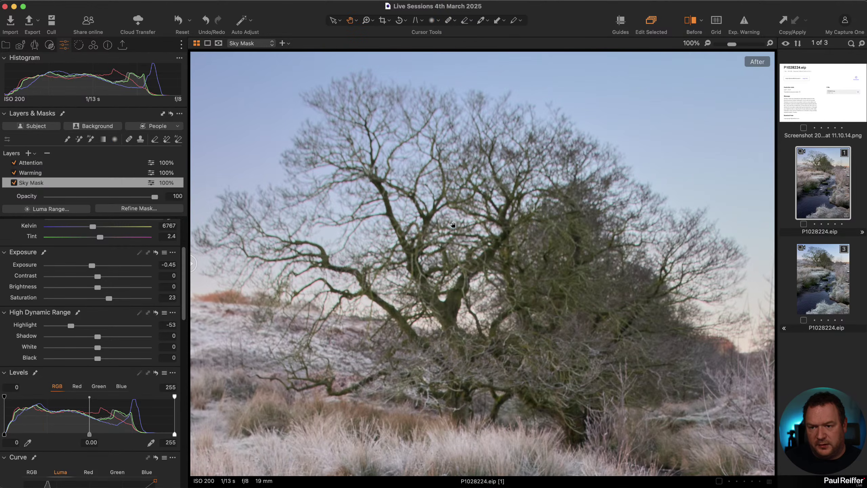
{"action": "key", "text": "super+0"}
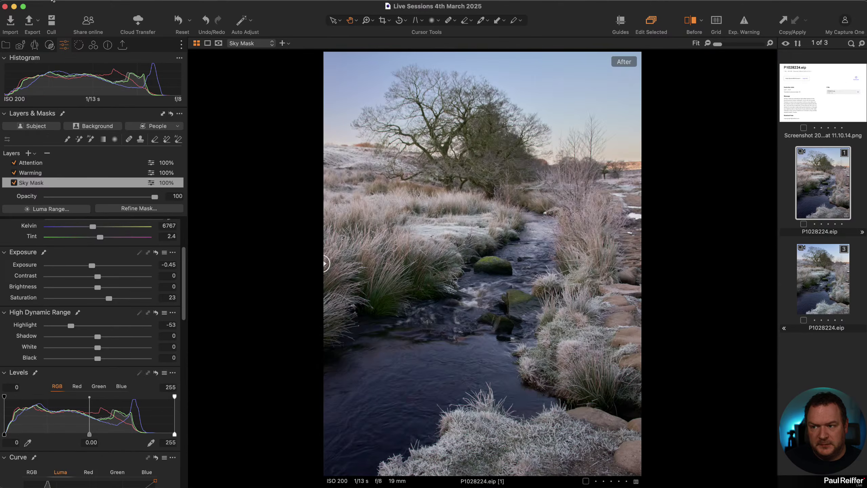
Open the second user collection, containing the DSC_0363.eip sailing boat photo, and show that photo's adjustments and layers.
{"action": "left_click", "coordinate": [6, 46]}
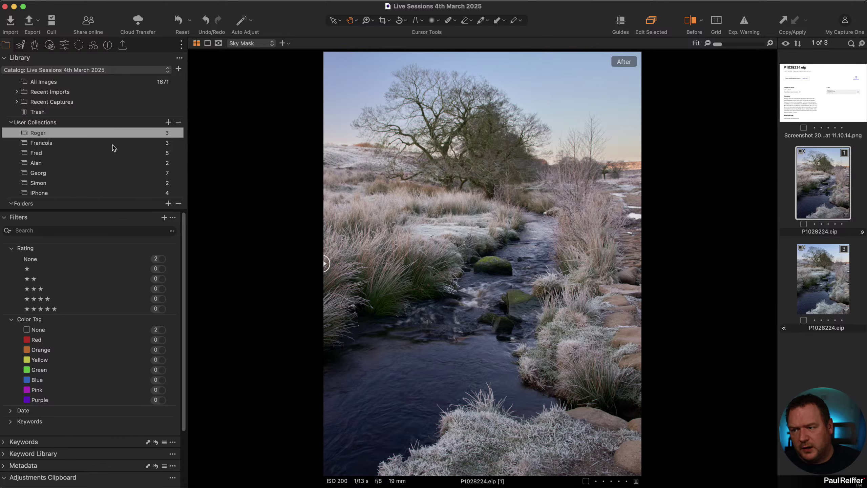
{"action": "left_click", "coordinate": [55, 143]}
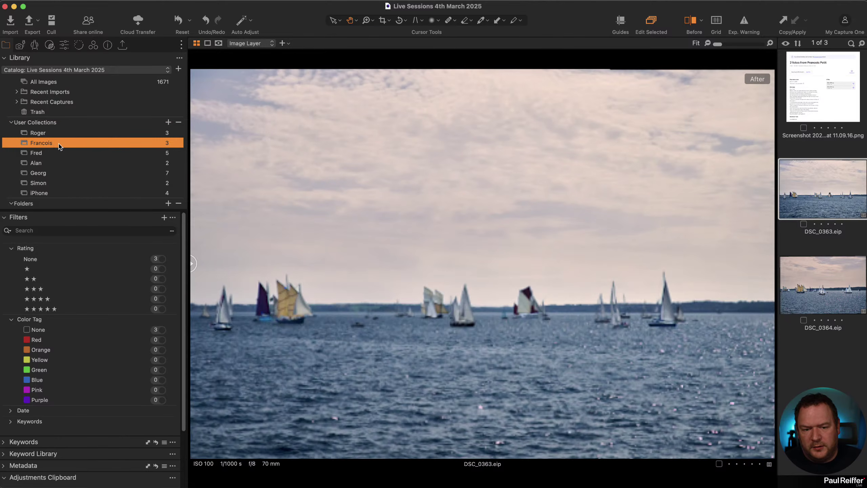
{"action": "left_click", "coordinate": [69, 47]}
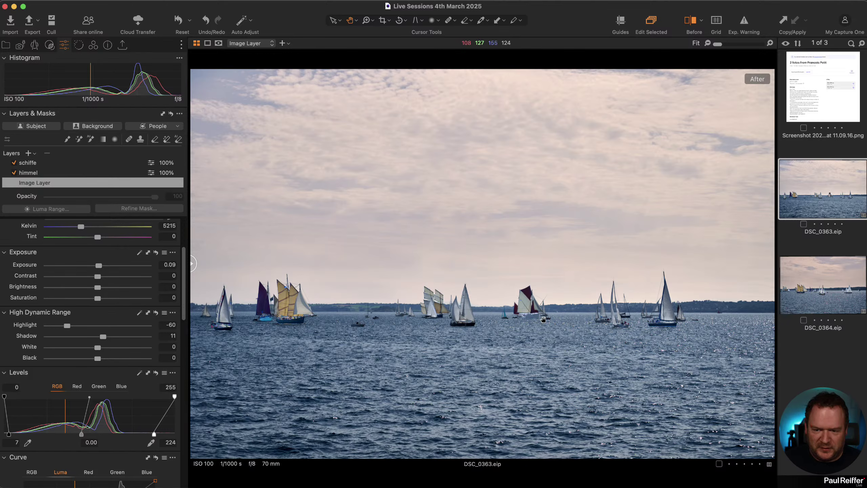
Examine the boat with dark red sails at up to 300%, and compare the whole photo with its original.
{"action": "double_click", "coordinate": [482, 319]}
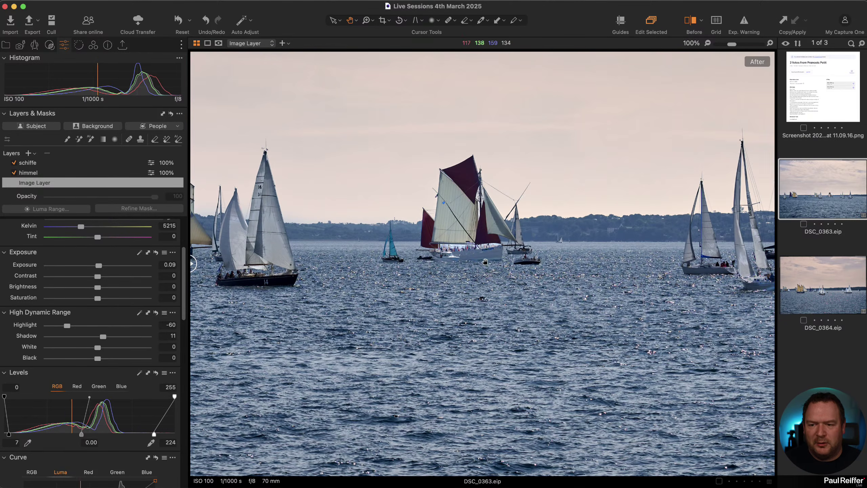
{"action": "scroll", "coordinate": [481, 257], "scroll_direction": "up", "scroll_amount": 1}
{"action": "scroll", "coordinate": [482, 257], "scroll_direction": "up", "scroll_amount": 1}
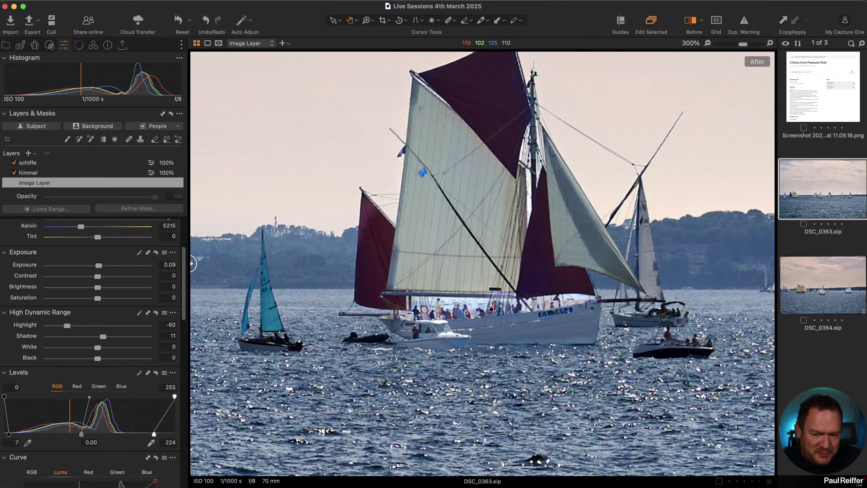
{"action": "key", "text": "super+0"}
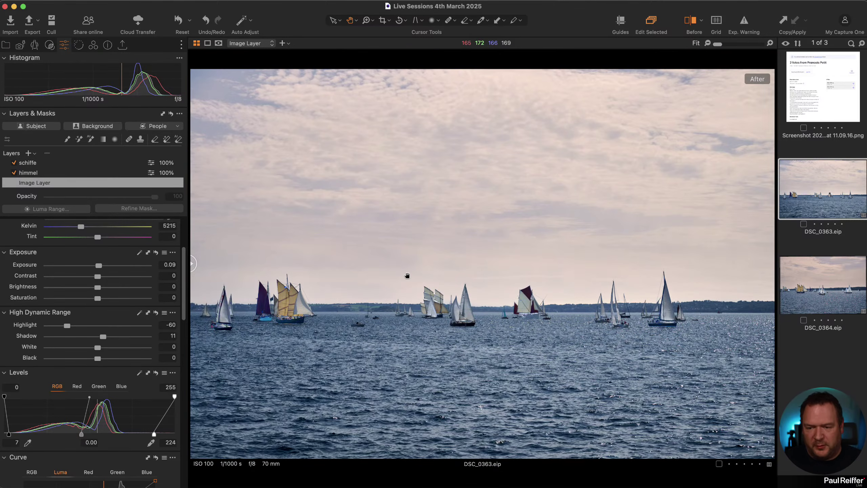
{"action": "mouse_move", "coordinate": [192, 263]}
{"action": "left_mouse_down"}
{"action": "mouse_move", "coordinate": [772, 264]}
{"action": "mouse_move", "coordinate": [191, 263]}
{"action": "left_mouse_up"}
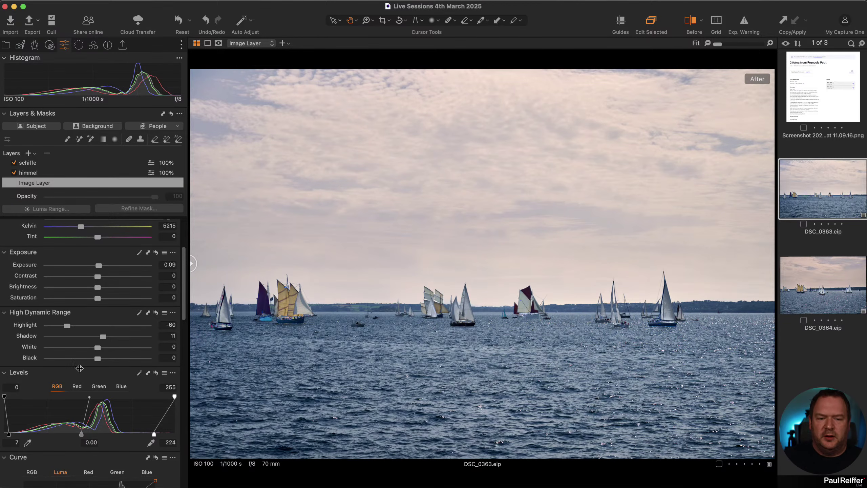
{"action": "key", "text": "y"}
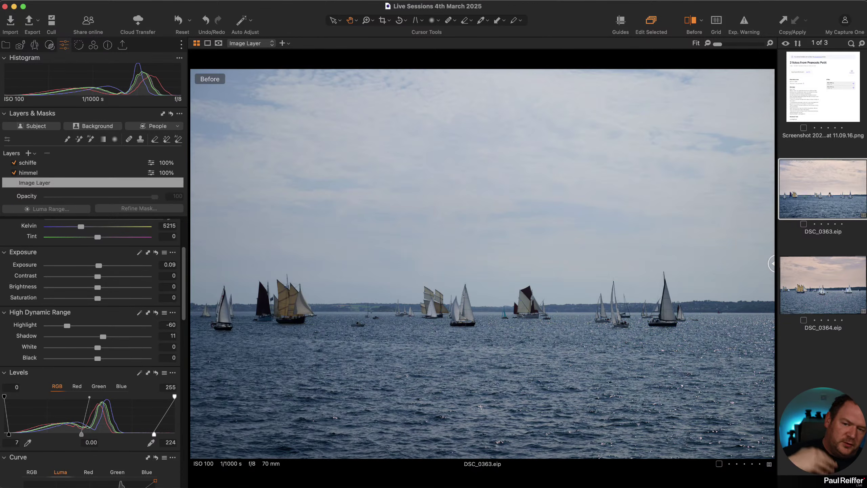
{"action": "key", "text": "y"}
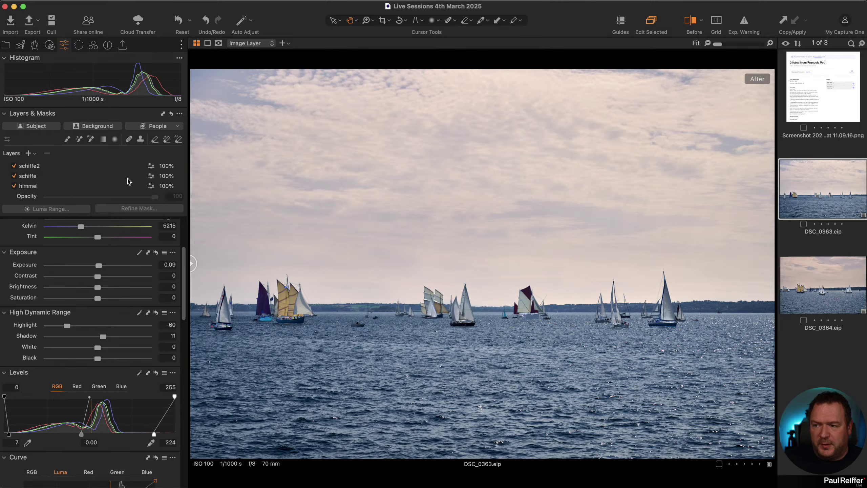
Inspect the schiffe2, schiffe and himmel layers' masks in greyscale, and return to the Image Layer.
{"action": "scroll", "coordinate": [132, 185], "scroll_direction": "up", "scroll_amount": 2}
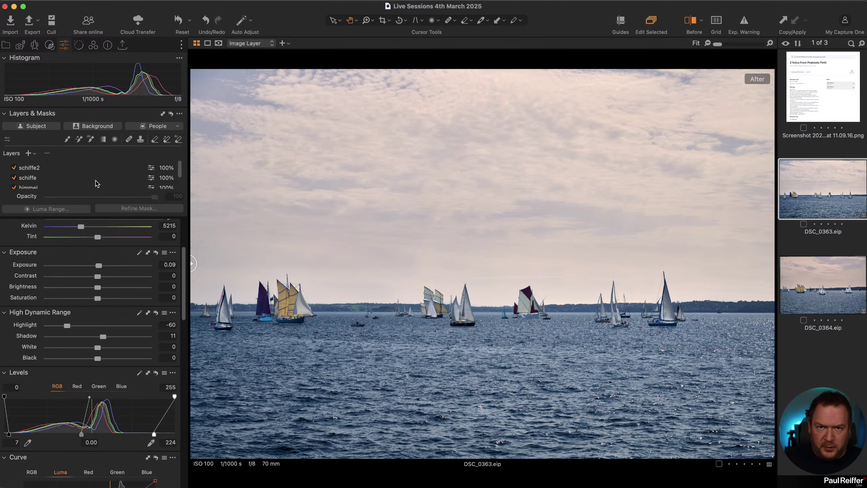
{"action": "left_click", "coordinate": [41, 168]}
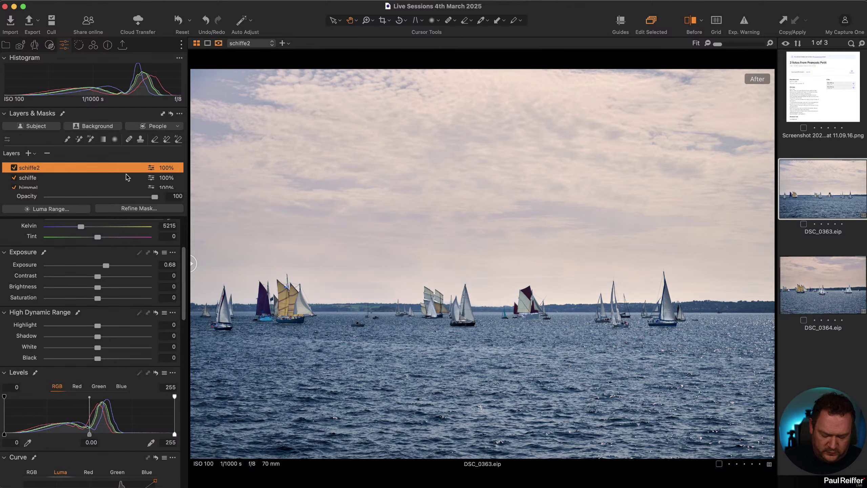
{"action": "key", "text": "m"}
{"action": "key", "text": "alt+m"}
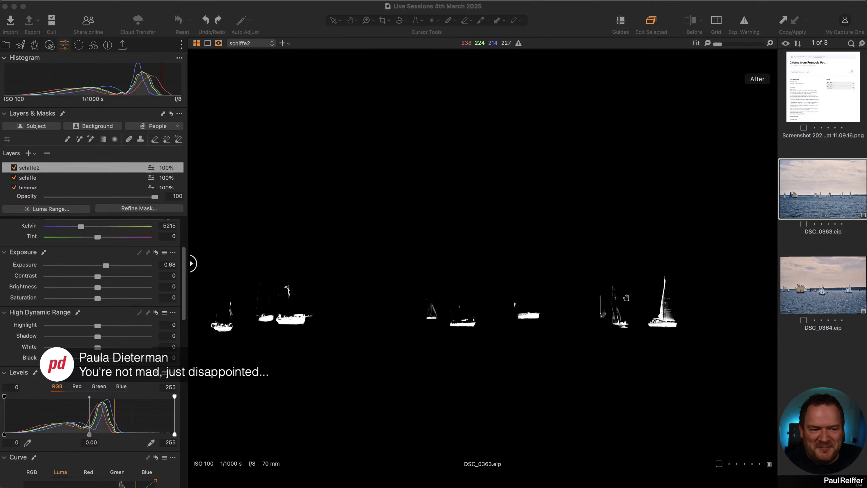
{"action": "left_click", "coordinate": [63, 179]}
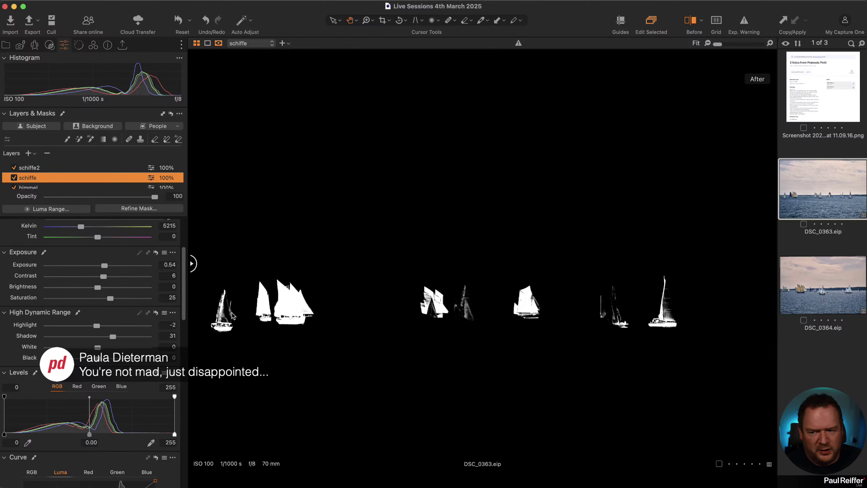
{"action": "left_click", "coordinate": [50, 188]}
{"action": "scroll", "coordinate": [72, 190], "scroll_direction": "down", "scroll_amount": 2}
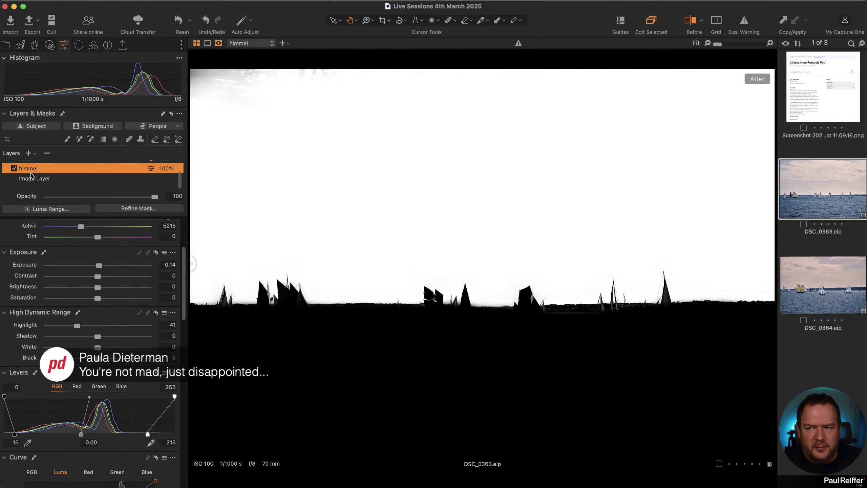
{"action": "left_click", "coordinate": [51, 179]}
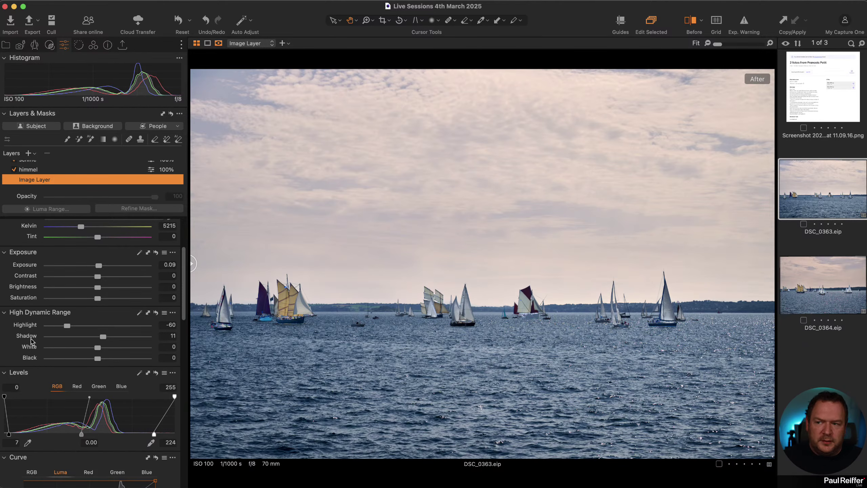
Zoom in on the boat with dark red sails and slide a before/after split across its hull and sails.
{"action": "left_click", "coordinate": [528, 317]}
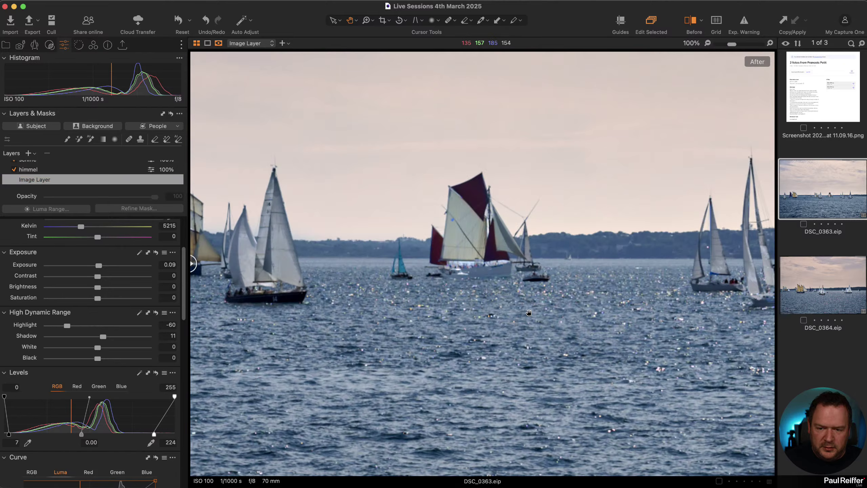
{"action": "left_click", "coordinate": [465, 321]}
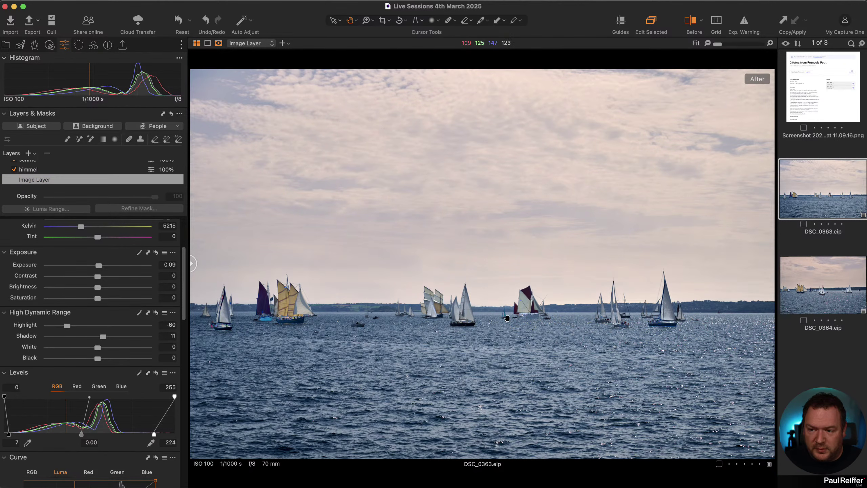
{"action": "key", "text": "z"}
{"action": "left_click_drag", "start_coordinate": [507, 295], "coordinate": [551, 332]}
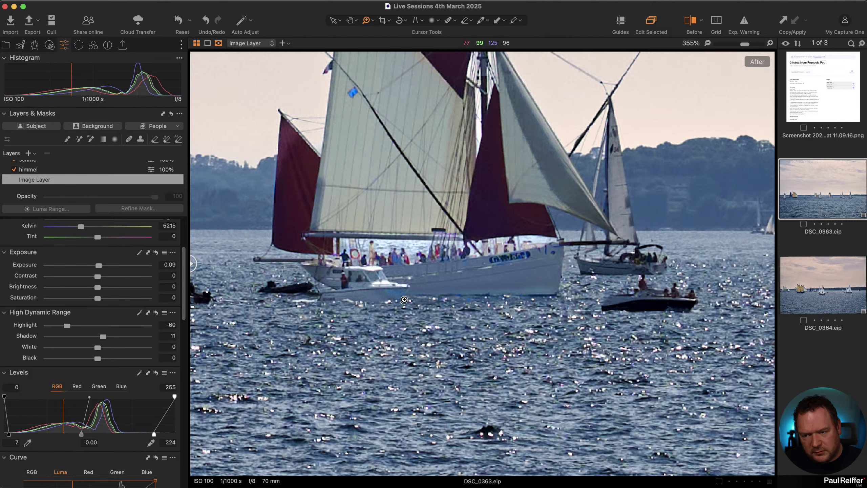
{"action": "key", "text": "y"}
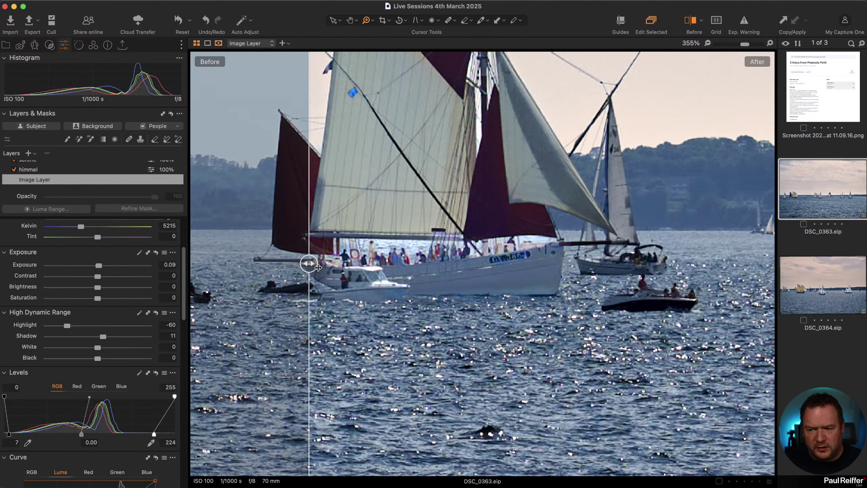
{"action": "left_click_drag", "start_coordinate": [317, 267], "coordinate": [577, 266]}
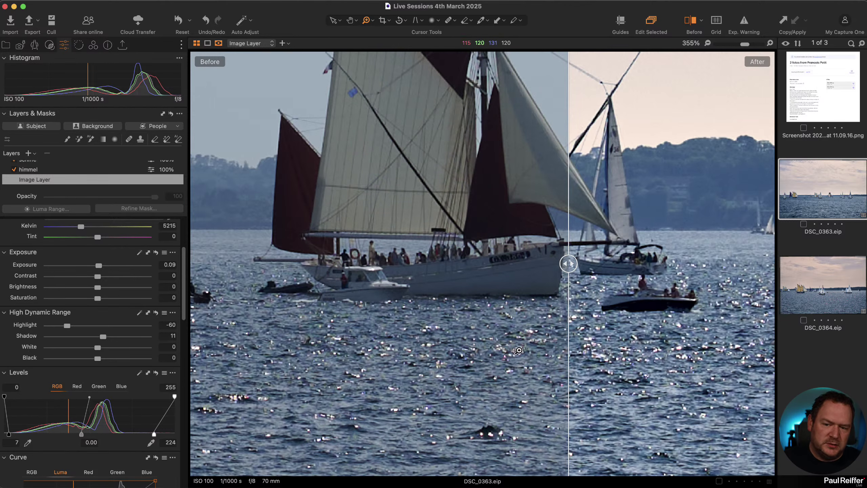
{"action": "left_click_drag", "start_coordinate": [569, 265], "coordinate": [214, 263]}
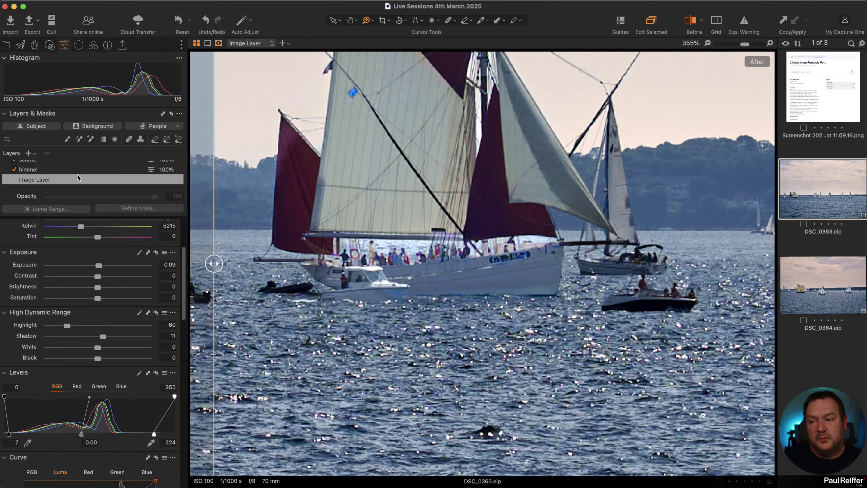
Clone the DSC_0363.eip variant.
{"action": "right_click", "coordinate": [817, 194]}
{"action": "left_click", "coordinate": [833, 222]}
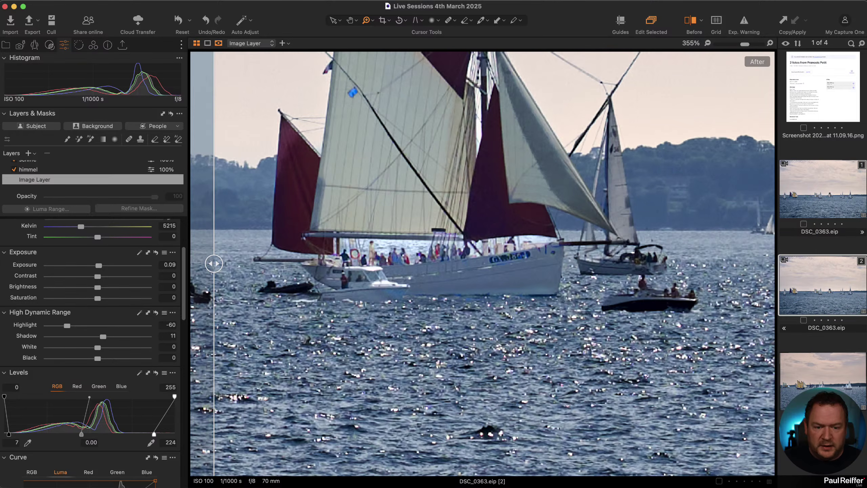
View the edited DSC_0364.eip photo full-frame without the before/after split, and return to the second DSC_0363.eip variant.
{"action": "key", "text": "Right"}
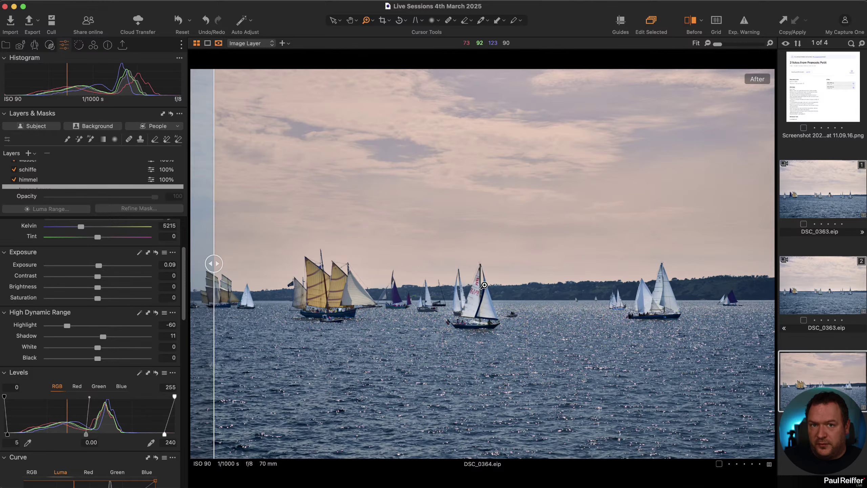
{"action": "left_click_drag", "start_coordinate": [209, 263], "coordinate": [191, 357]}
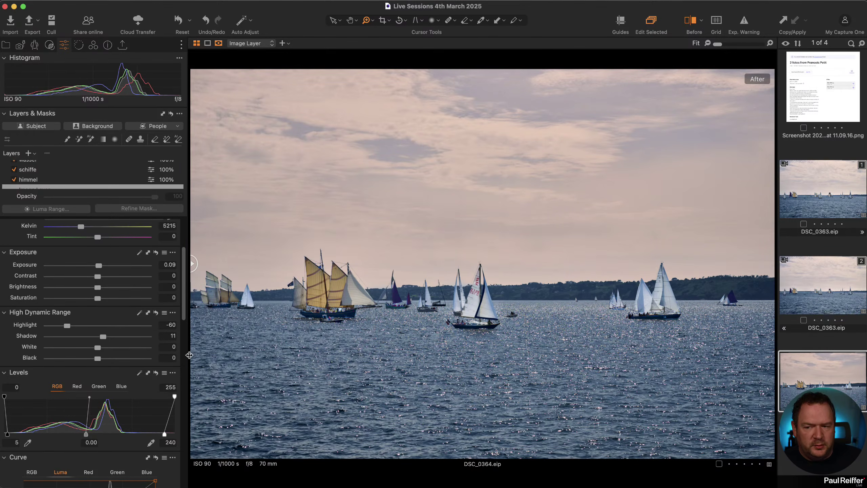
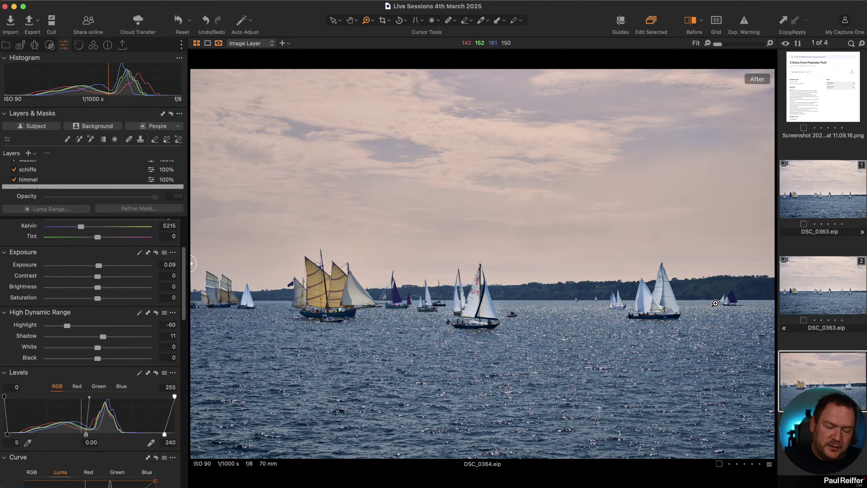
{"action": "key", "text": "Left"}
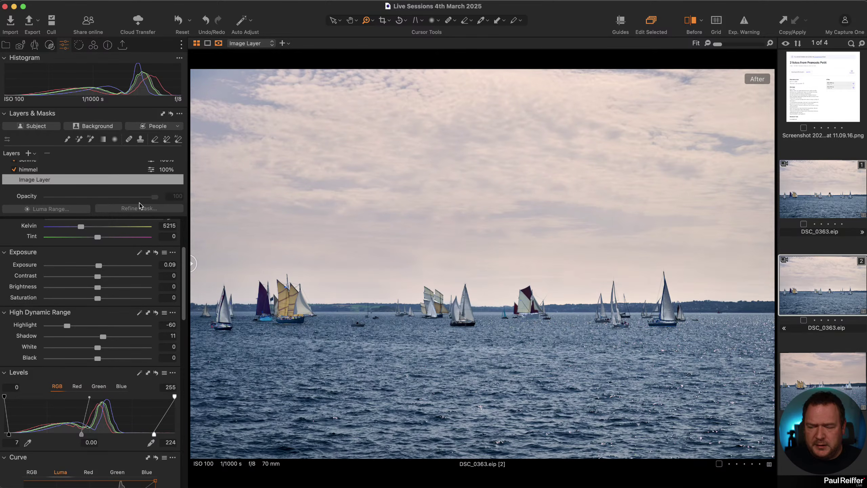
Zoom to 300% on the dark red sails and compare the schiffe and schiffe2 masks, ending on the schiffe layer.
{"action": "left_click", "coordinate": [523, 315]}
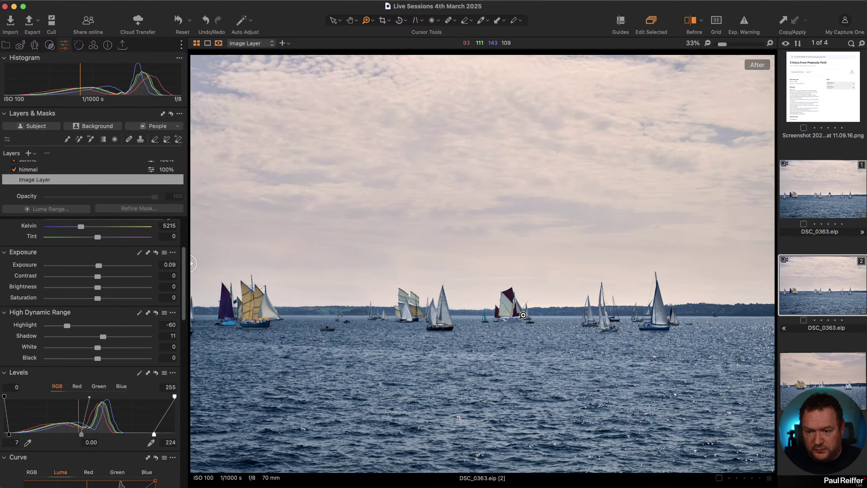
{"action": "left_click", "coordinate": [523, 314]}
{"action": "left_click", "coordinate": [338, 85]}
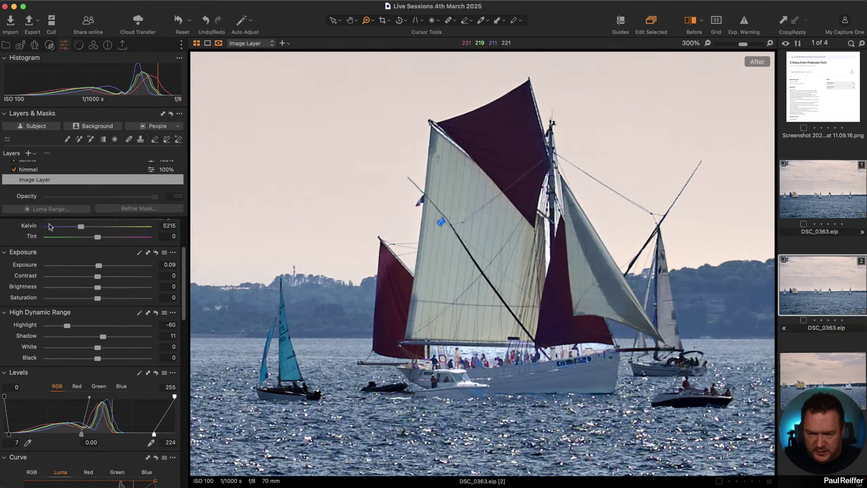
{"action": "left_click", "coordinate": [62, 169]}
{"action": "scroll", "coordinate": [55, 170], "scroll_direction": "up", "scroll_amount": 2}
{"action": "left_click", "coordinate": [48, 175]}
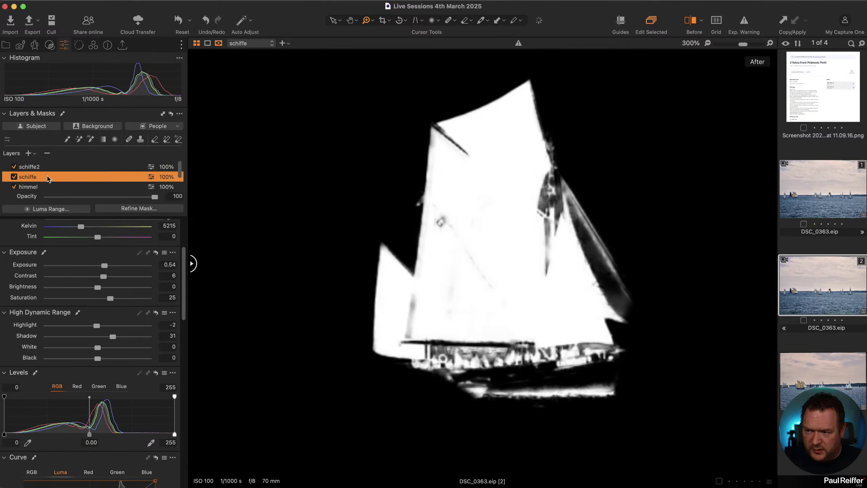
{"action": "left_click", "coordinate": [48, 167]}
{"action": "left_click", "coordinate": [49, 177]}
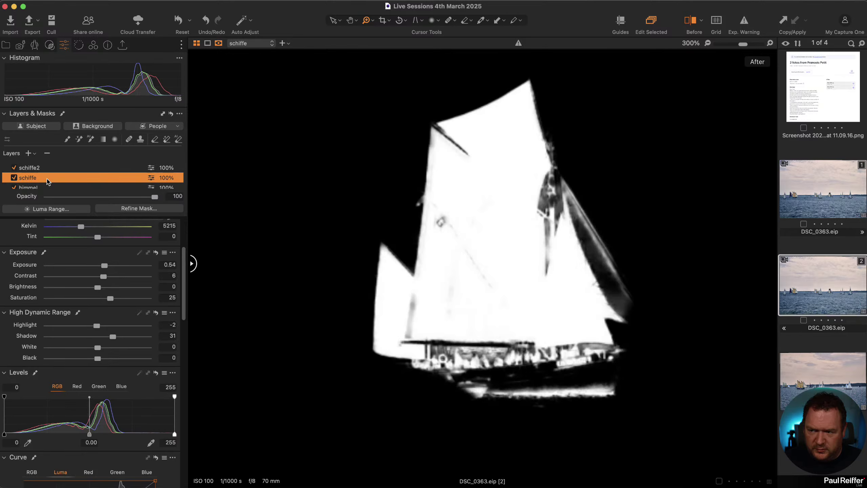
Check the himmel mask, return to the schiffe layer, and use the Magic Eraser on its mask along the dark-red-sailed boat's deck.
{"action": "left_click", "coordinate": [50, 188]}
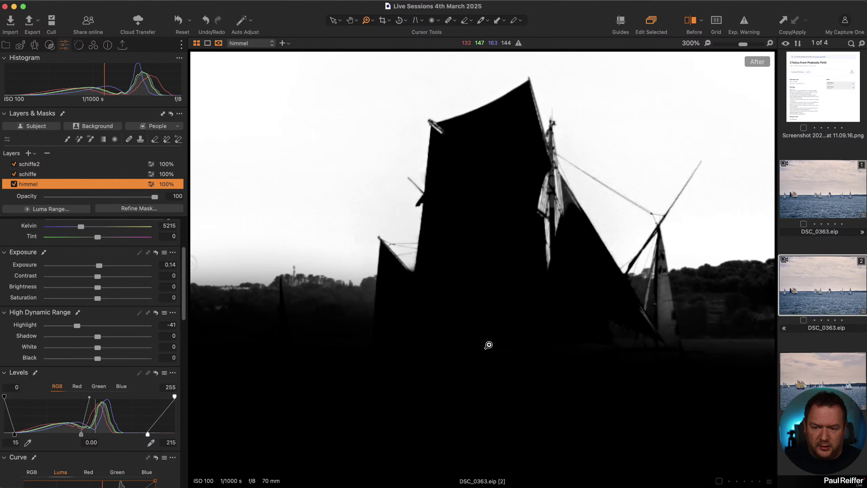
{"action": "left_click", "coordinate": [45, 174]}
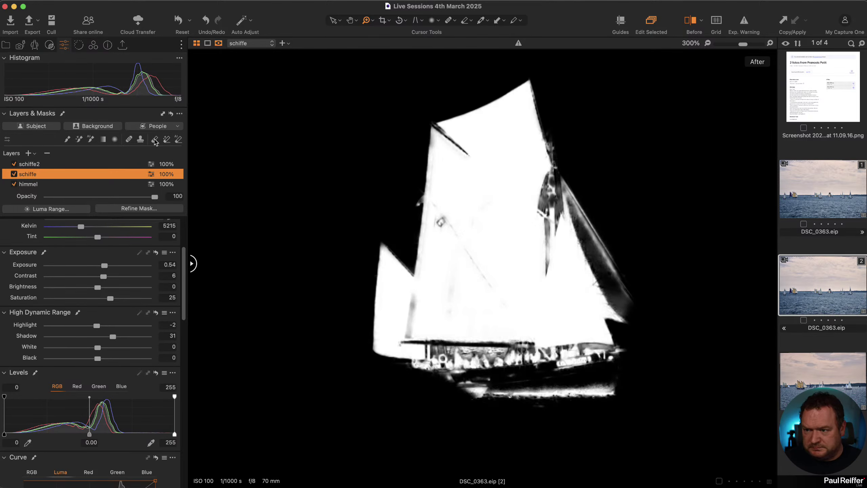
{"action": "left_click", "coordinate": [169, 142]}
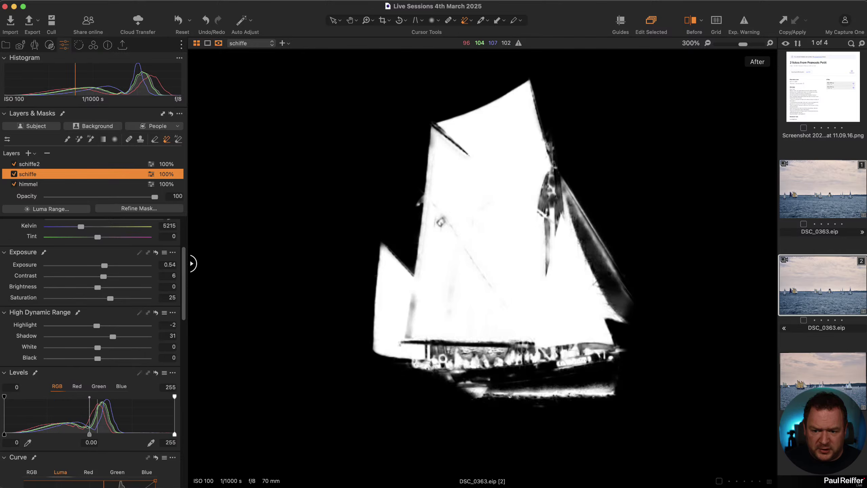
{"action": "right_click", "coordinate": [481, 344]}
{"action": "key", "text": "Escape"}
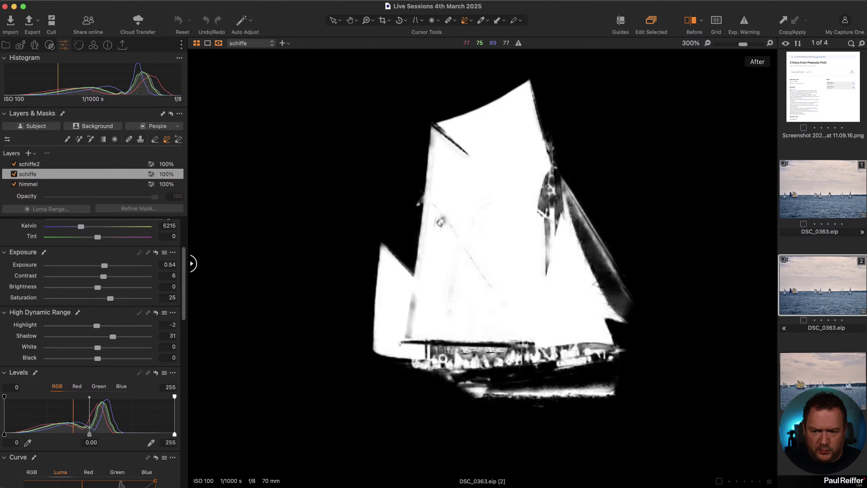
{"action": "left_click", "coordinate": [490, 352]}
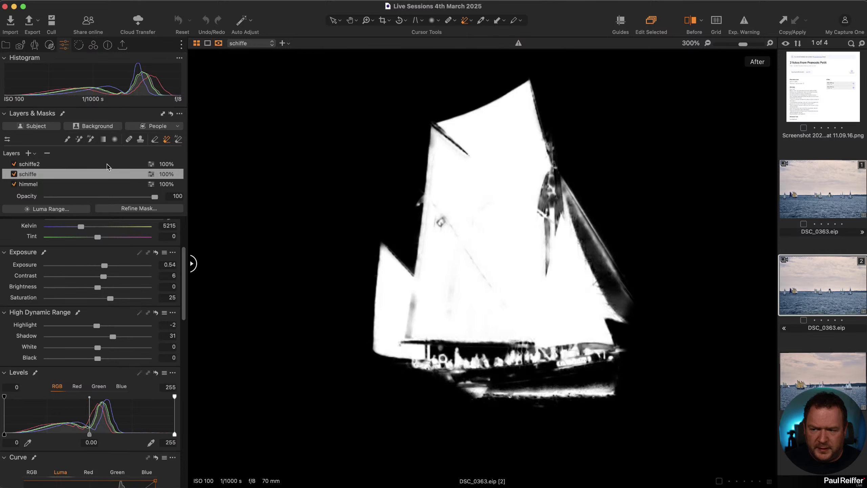
Inspect the schiffe2 mask in grayscale and as a red overlay on the boat, and hide the mask.
{"action": "left_click", "coordinate": [77, 165]}
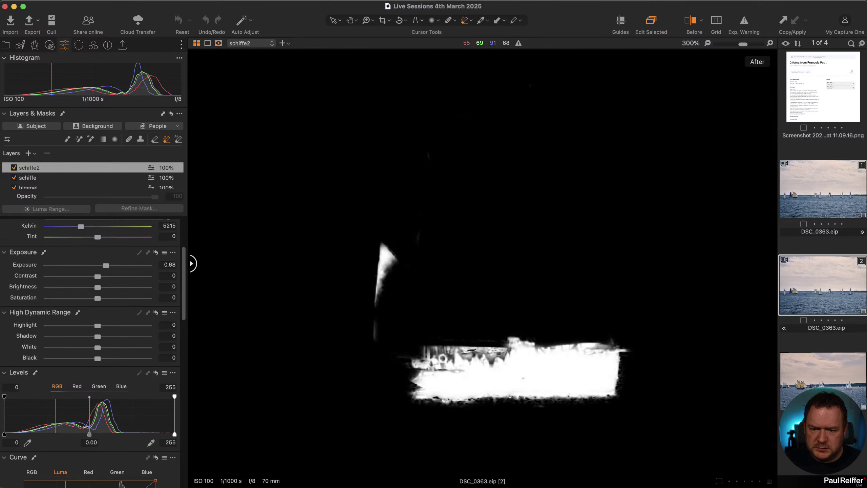
{"action": "key", "text": "alt+m"}
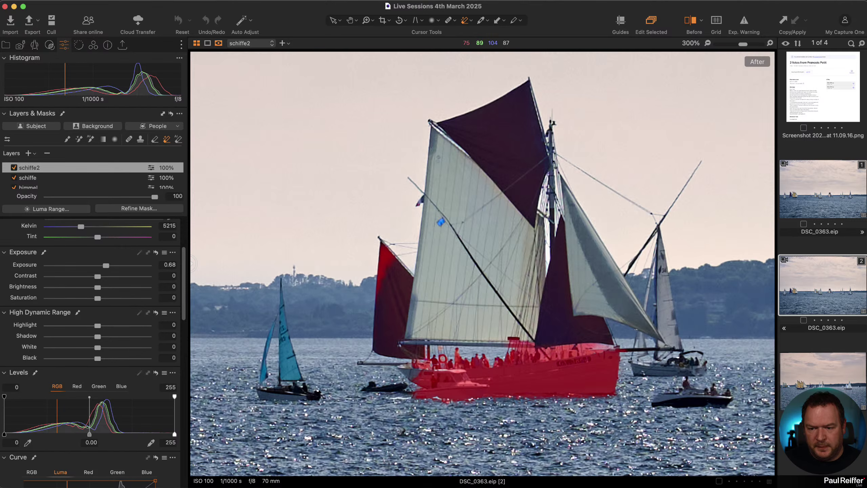
{"action": "key", "text": "m"}
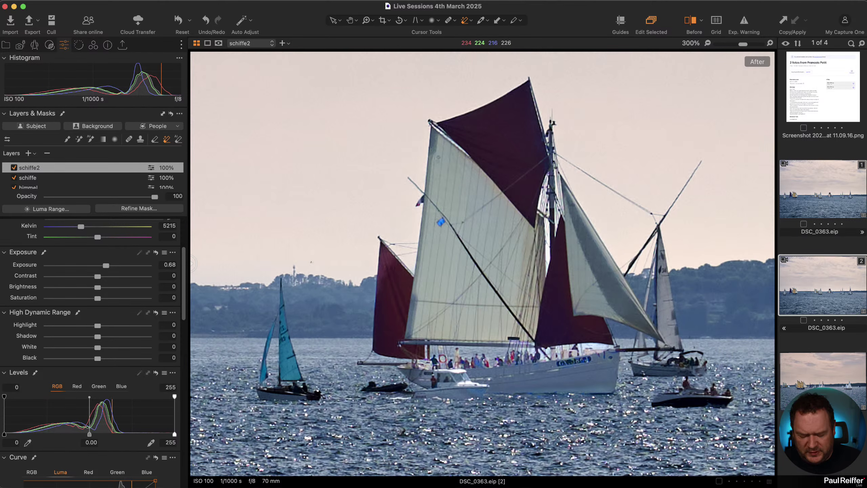
Slide a before/after split across the dark-red-sailed boat to the fully edited view, and fit the whole photo on screen.
{"action": "key", "text": "y"}
{"action": "key", "text": "y"}
{"action": "left_click_drag", "start_coordinate": [480, 262], "coordinate": [343, 341]}
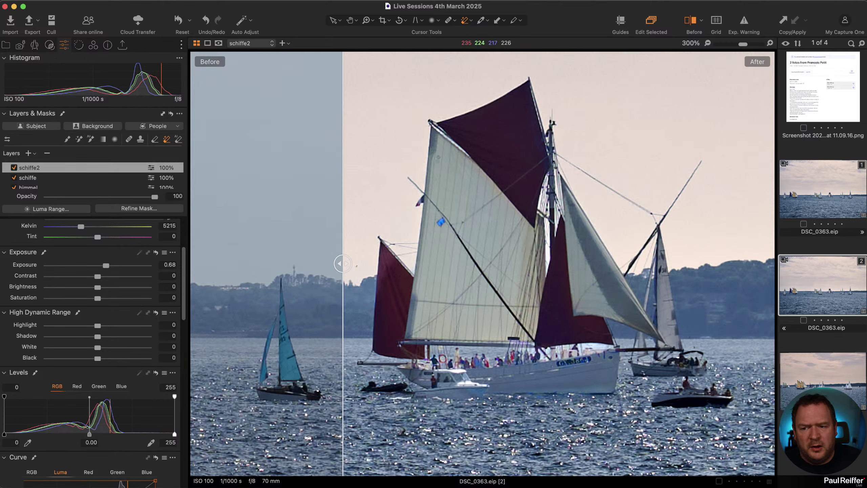
{"action": "left_click_drag", "start_coordinate": [341, 263], "coordinate": [111, 266]}
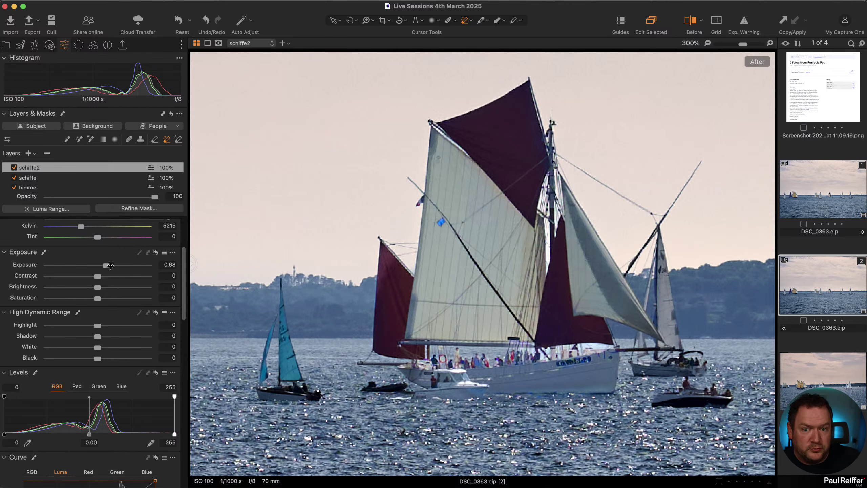
{"action": "key", "text": "super+0"}
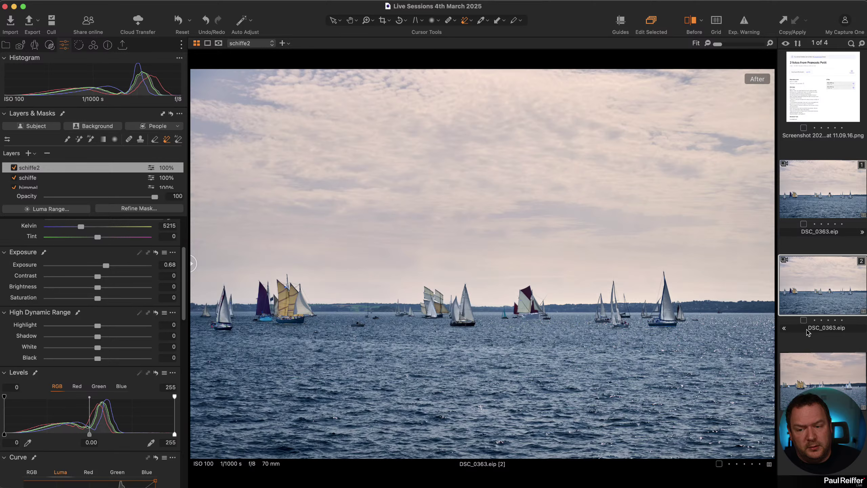
Turn off the schiffe2 and schiffe layers and add a new adjustment layer with a wide, flat radial mask over the boats along the horizon.
{"action": "left_click", "coordinate": [13, 167]}
{"action": "left_click", "coordinate": [13, 177]}
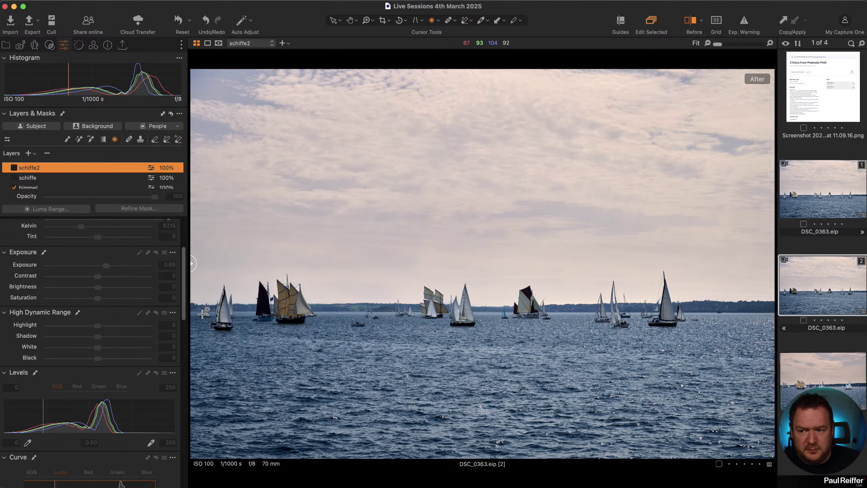
{"action": "left_click", "coordinate": [28, 153]}
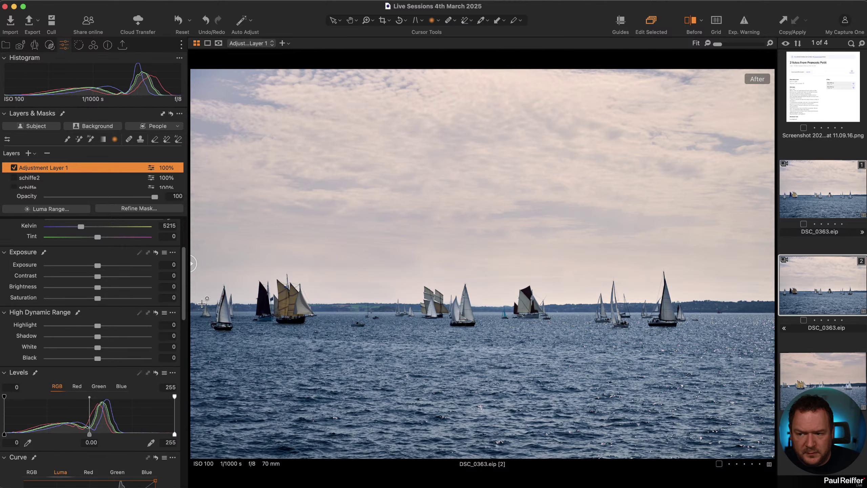
{"action": "left_click_drag", "start_coordinate": [202, 303], "coordinate": [202, 392]}
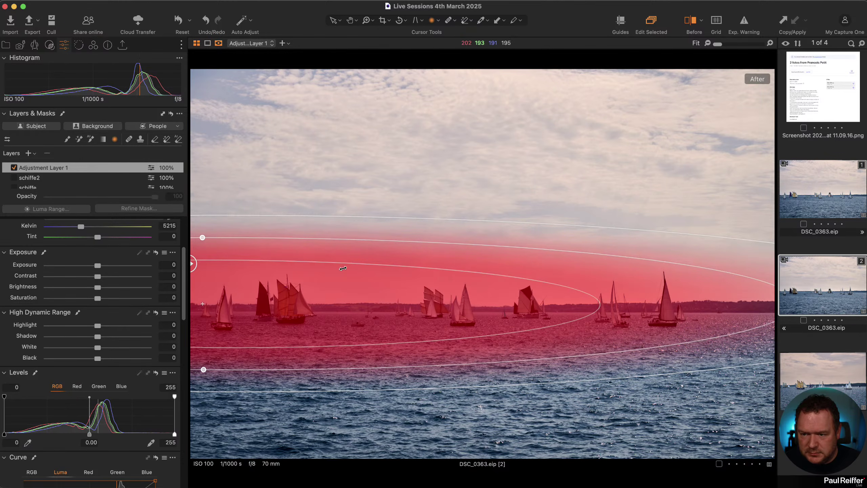
{"action": "left_click_drag", "start_coordinate": [273, 368], "coordinate": [564, 310]}
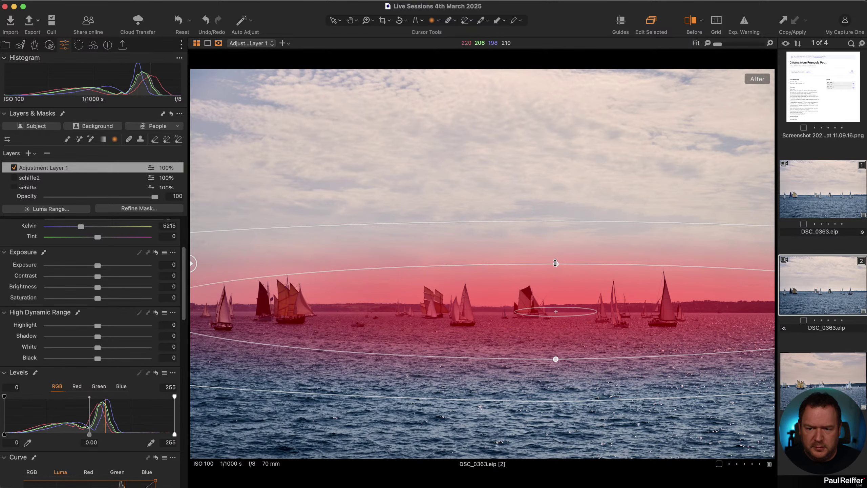
{"action": "left_click_drag", "start_coordinate": [555, 263], "coordinate": [556, 271]}
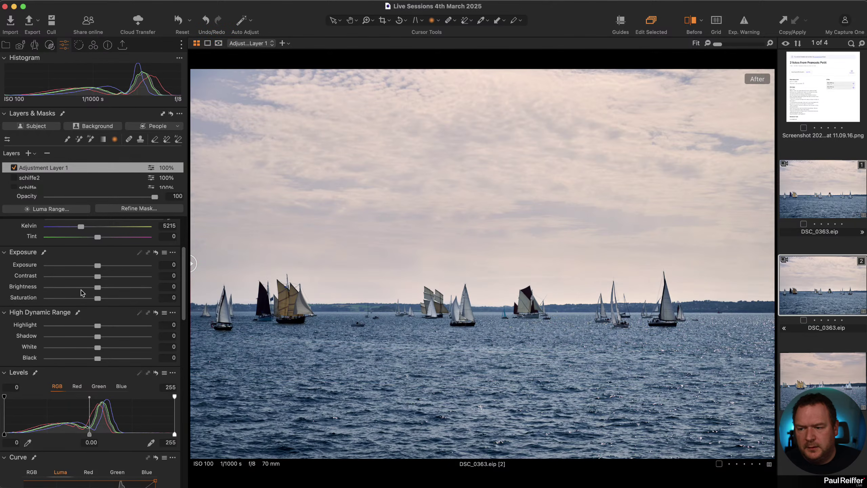
Set the radial mask layer's Shadow to 33, Kelvin to 5635 and Brightness to 5.
{"action": "left_click_drag", "start_coordinate": [99, 339], "coordinate": [113, 339]}
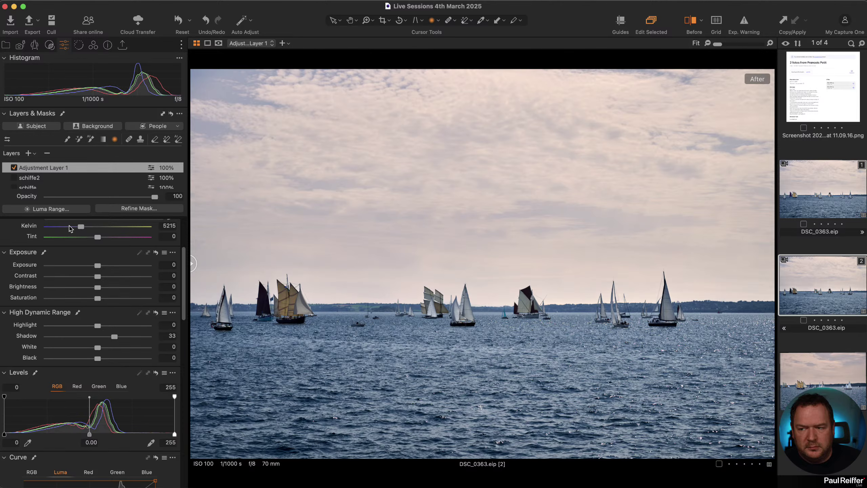
{"action": "left_click_drag", "start_coordinate": [82, 228], "coordinate": [88, 228]}
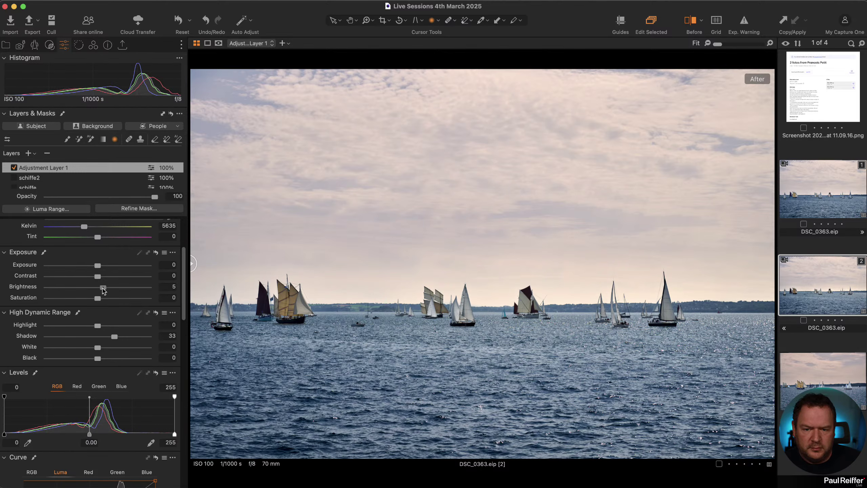
Compare the first and second DSC_0363.eip variants full-frame, ending on the first.
{"action": "left_click", "coordinate": [812, 194]}
{"action": "left_click", "coordinate": [811, 271]}
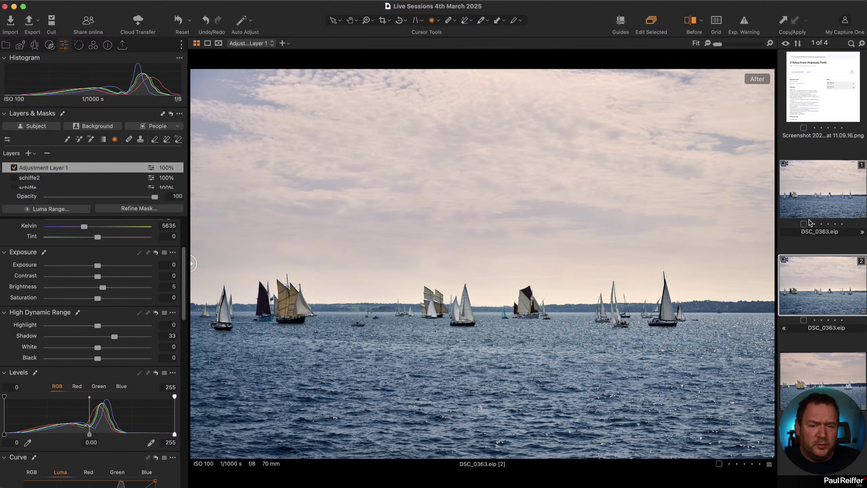
{"action": "left_click", "coordinate": [815, 192]}
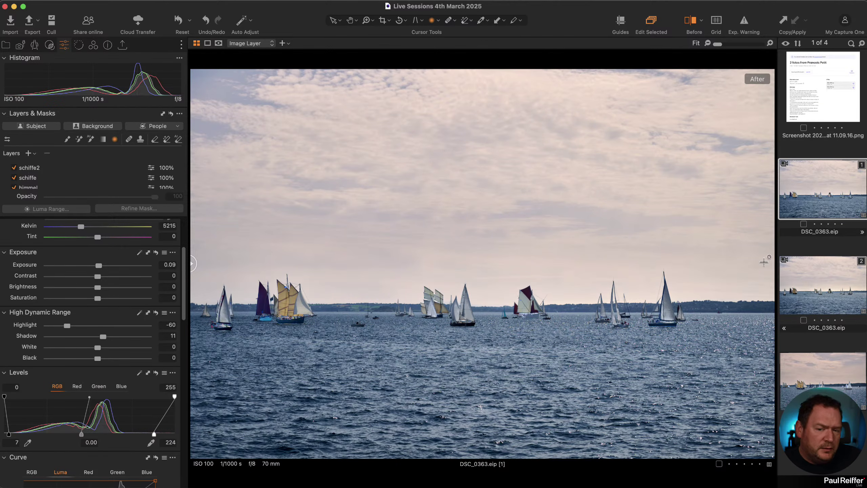
{"action": "left_click", "coordinate": [817, 289]}
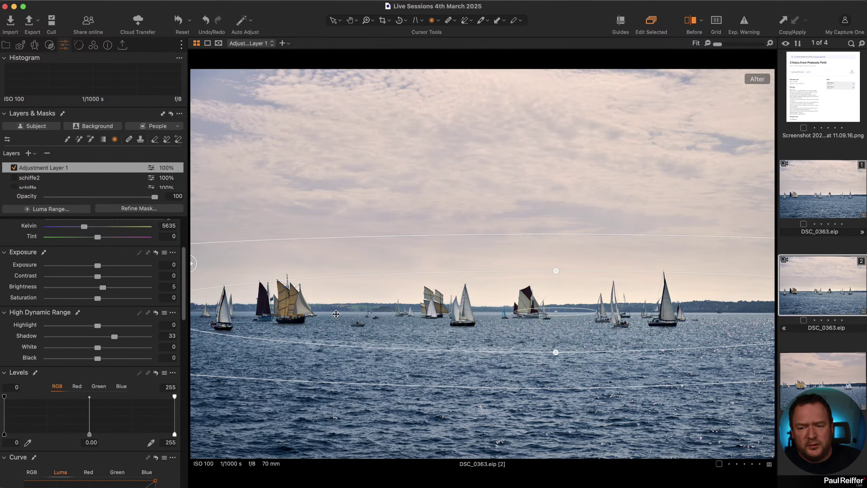
{"action": "left_click", "coordinate": [820, 195]}
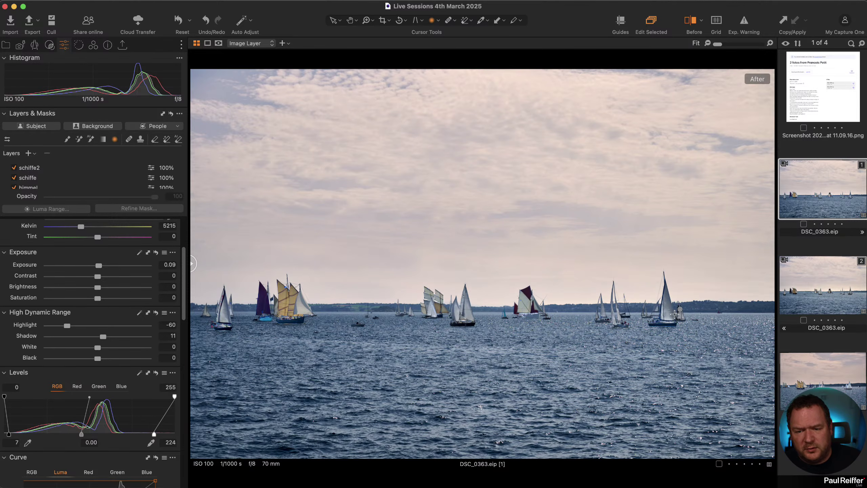
Compare the two DSC_0363.eip variants at 400% on the blue-hulled boat, and return to the full-frame view.
{"action": "left_click", "coordinate": [674, 325]}
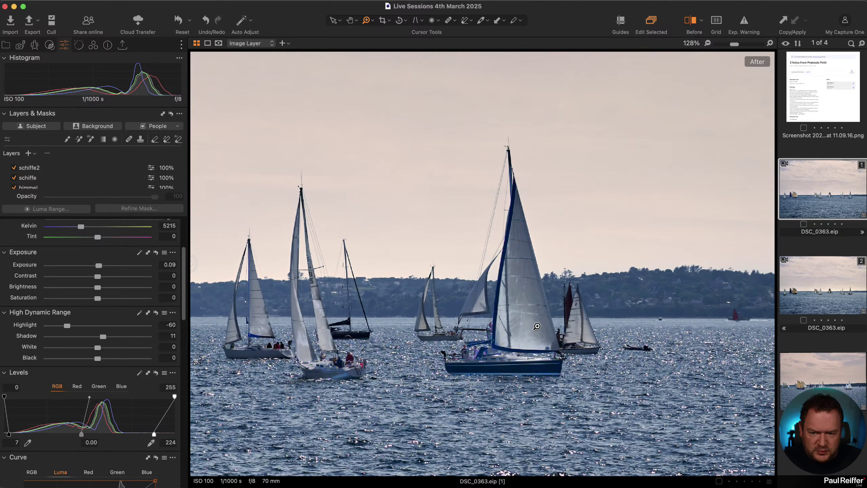
{"action": "left_click", "coordinate": [497, 275]}
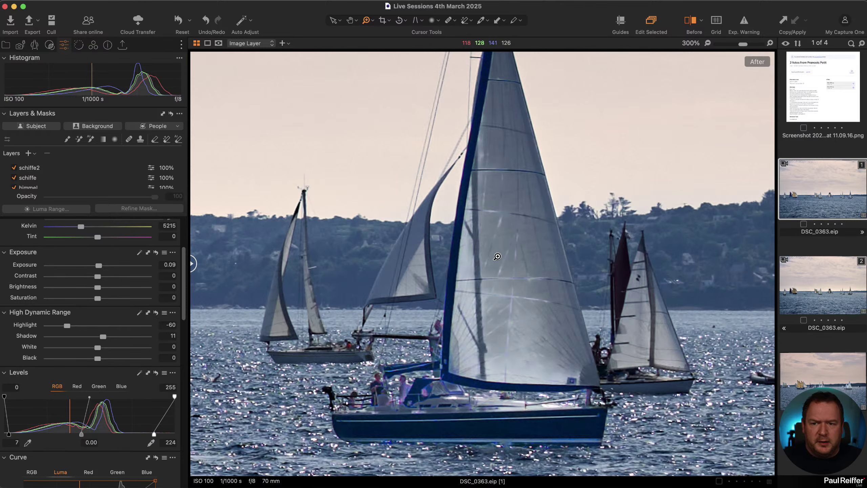
{"action": "left_click", "coordinate": [422, 403]}
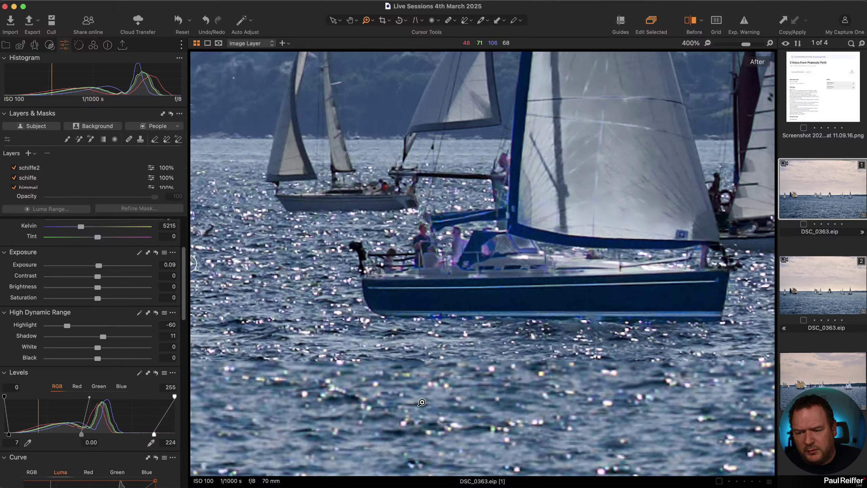
{"action": "left_click", "coordinate": [831, 289]}
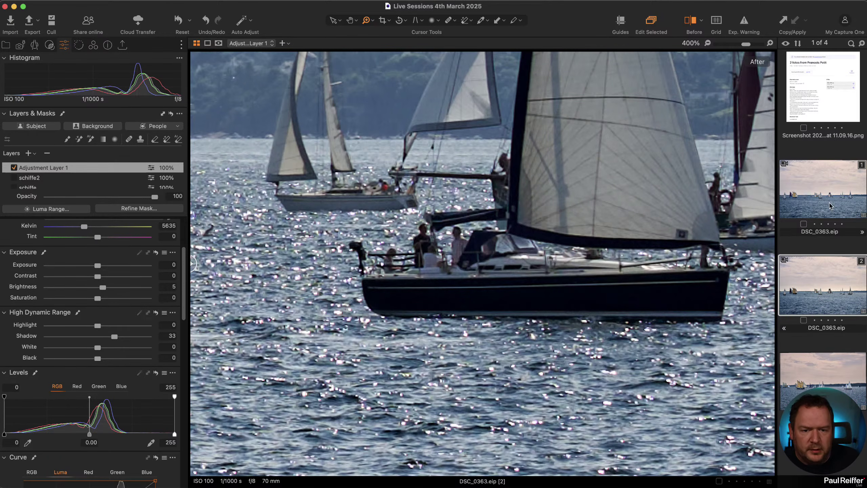
{"action": "left_click", "coordinate": [813, 201]}
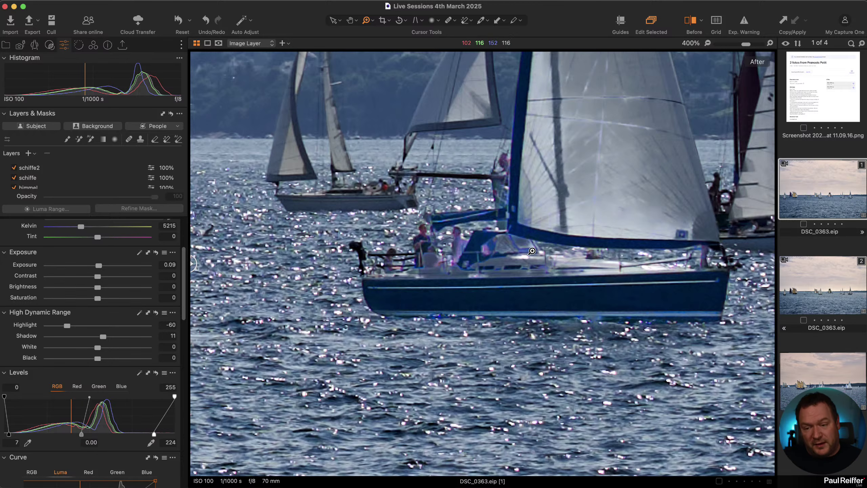
{"action": "key", "text": "super+0"}
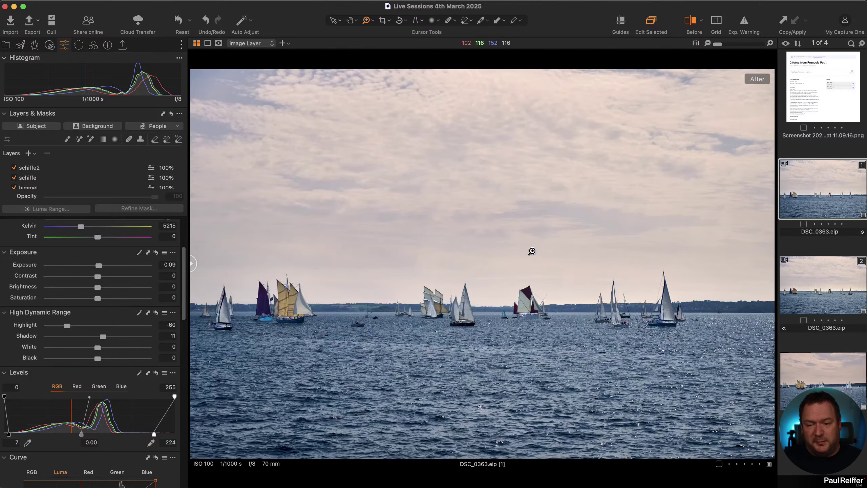
Clone the second DSC_0363.eip variant and select the cloned third variant for editing.
{"action": "left_click", "coordinate": [801, 286]}
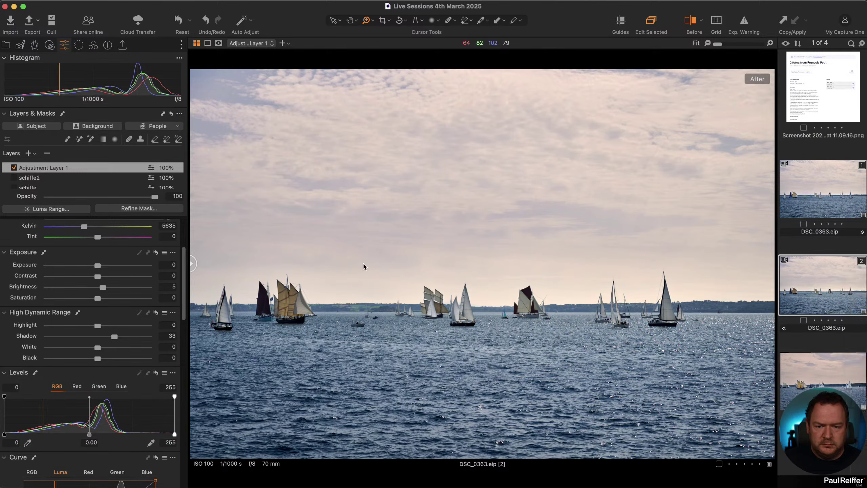
{"action": "key", "text": "F7"}
{"action": "scroll", "coordinate": [796, 343], "scroll_direction": "down", "scroll_amount": 3}
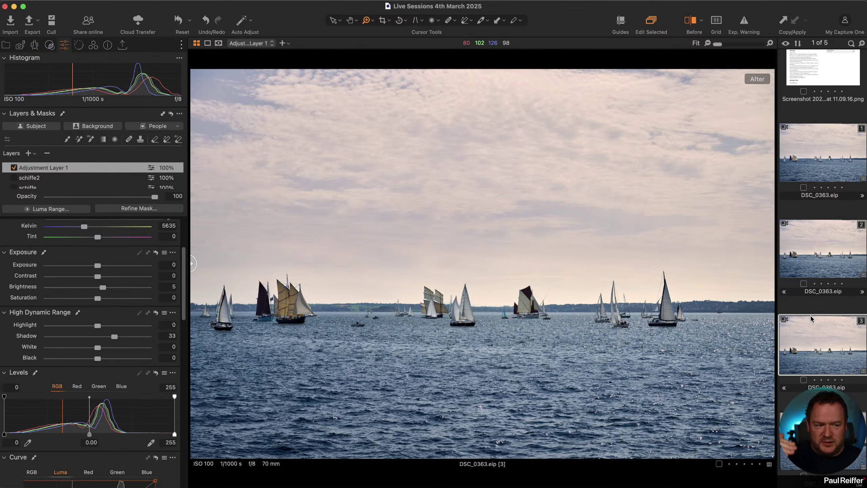
{"action": "left_click", "coordinate": [788, 218]}
{"action": "right_click", "coordinate": [793, 228]}
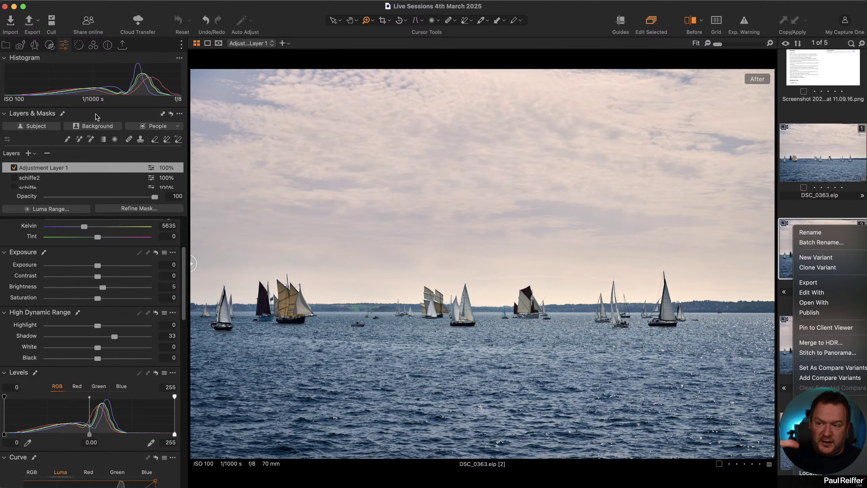
{"action": "left_click", "coordinate": [786, 211]}
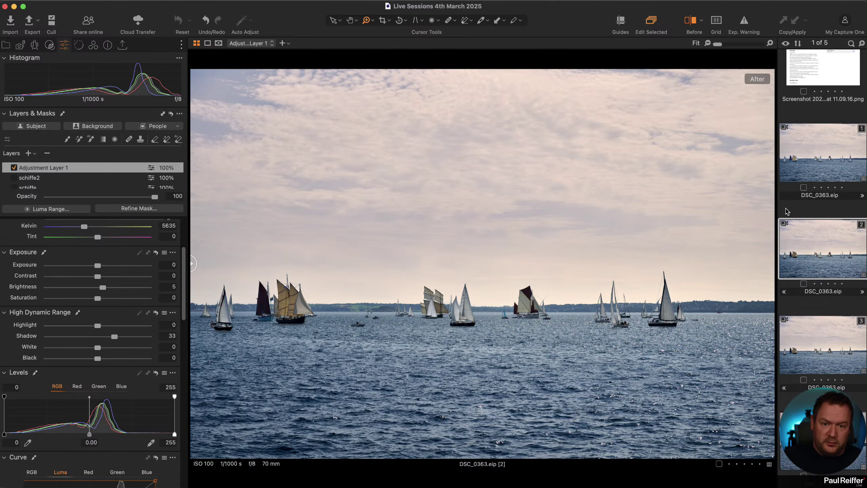
{"action": "left_click", "coordinate": [787, 340]}
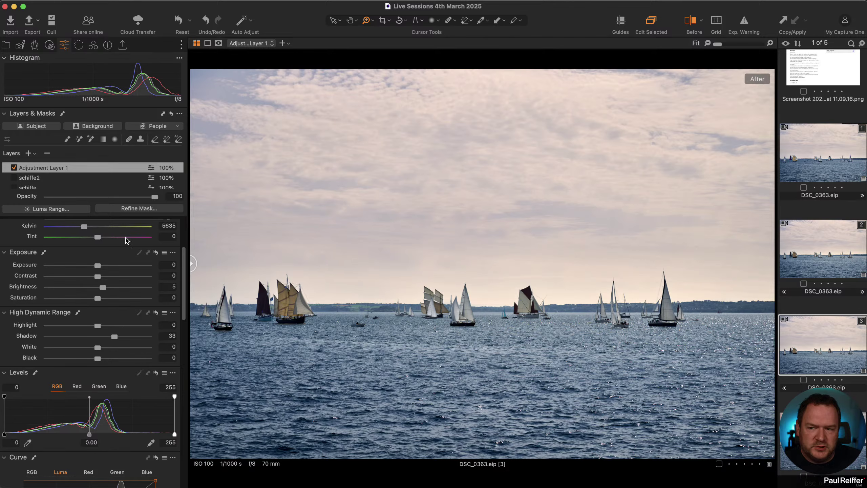
Create a new adjustment layer and AI-mask the sails of the large dark-hulled boat near the fleet's right end and the small boat beside it.
{"action": "left_click", "coordinate": [28, 153]}
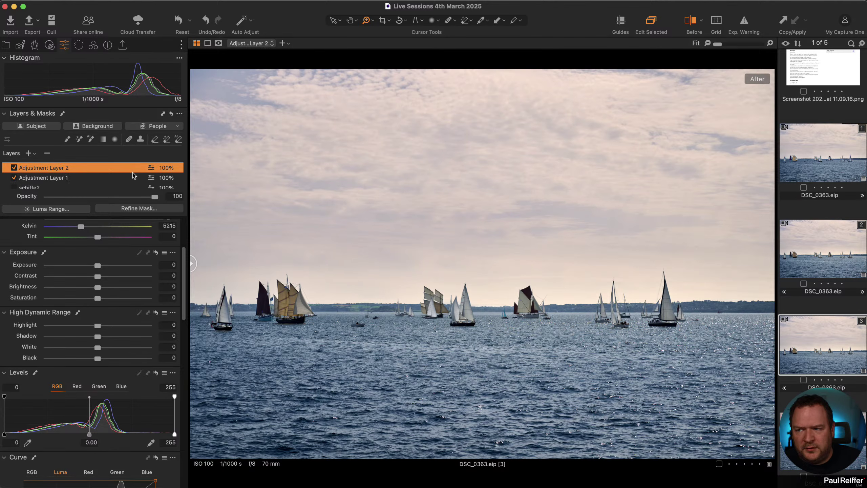
{"action": "left_click", "coordinate": [91, 139]}
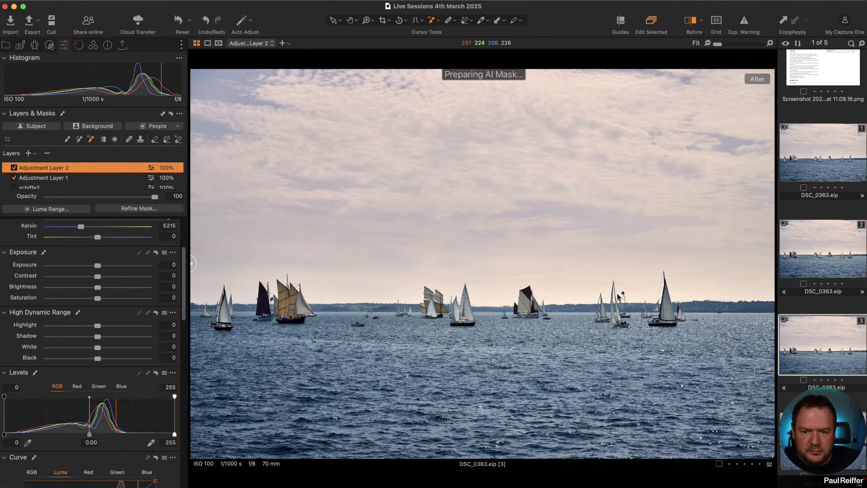
{"action": "left_click", "coordinate": [666, 313]}
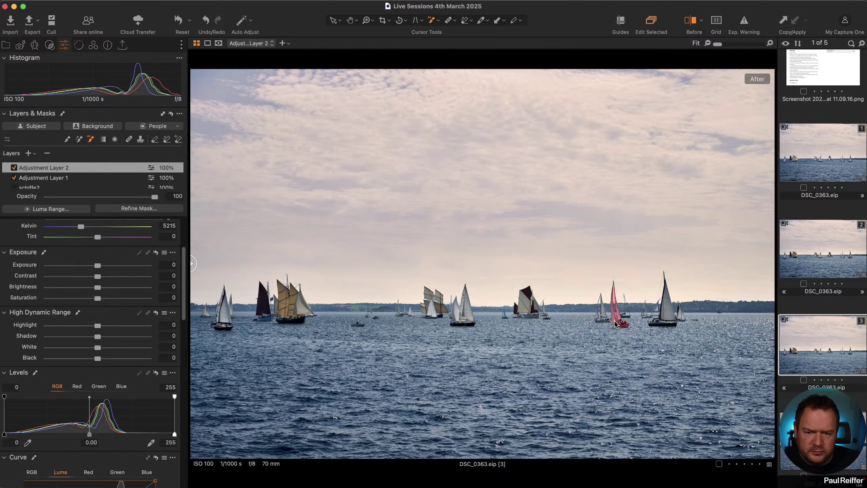
{"action": "key", "text": "z"}
{"action": "mouse_move", "coordinate": [519, 239]}
{"action": "left_mouse_down"}
{"action": "mouse_move", "coordinate": [719, 319]}
{"action": "mouse_move", "coordinate": [710, 336]}
{"action": "left_mouse_up"}
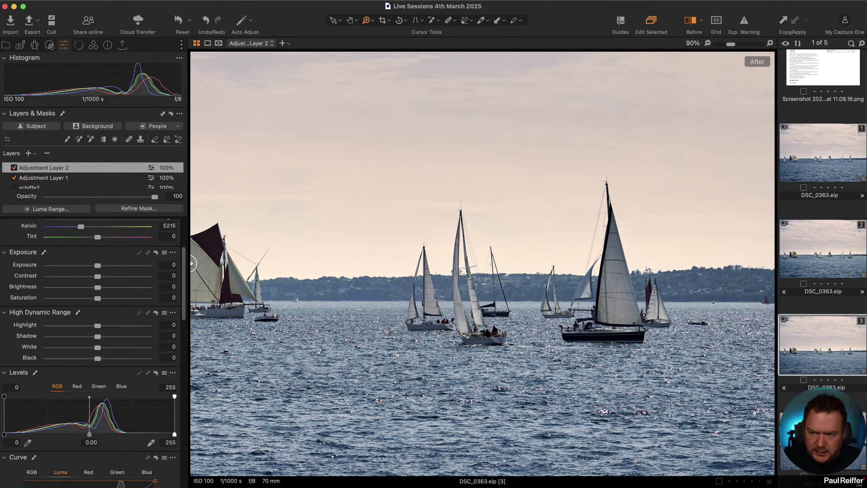
{"action": "left_click", "coordinate": [656, 312]}
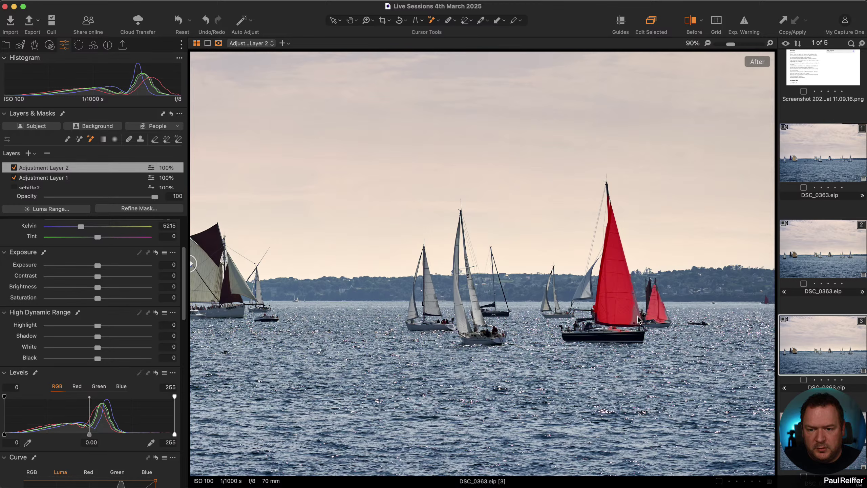
Add the sails of the neighbouring small white boats and the whole ship with the dark red topsail to the AI mask.
{"action": "left_click", "coordinate": [571, 299]}
{"action": "left_click", "coordinate": [550, 300]}
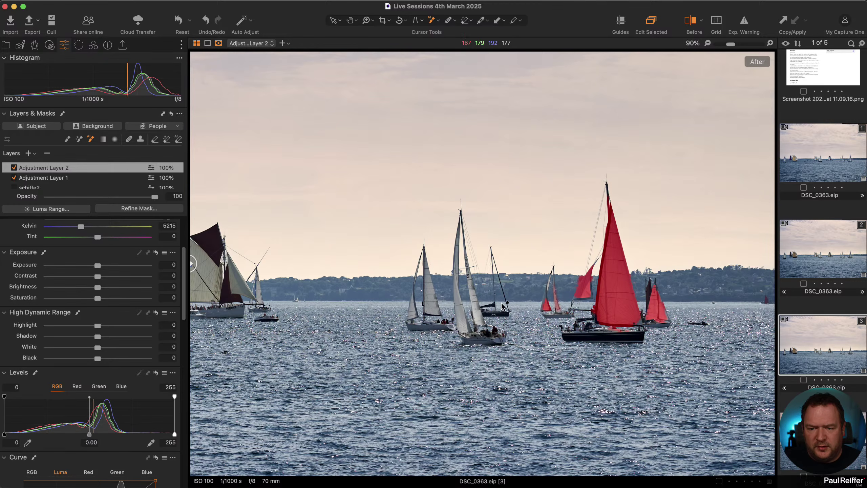
{"action": "left_click", "coordinate": [465, 287]}
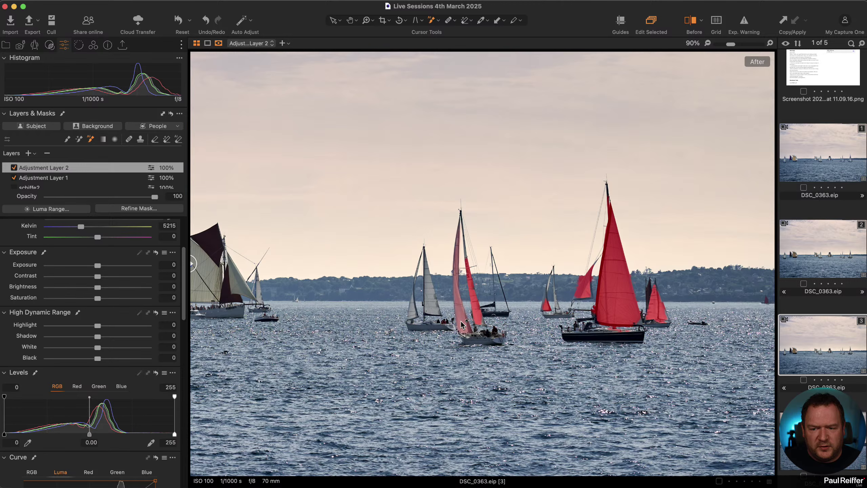
{"action": "left_click", "coordinate": [430, 308]}
{"action": "left_click_drag", "start_coordinate": [279, 287], "coordinate": [555, 299]}
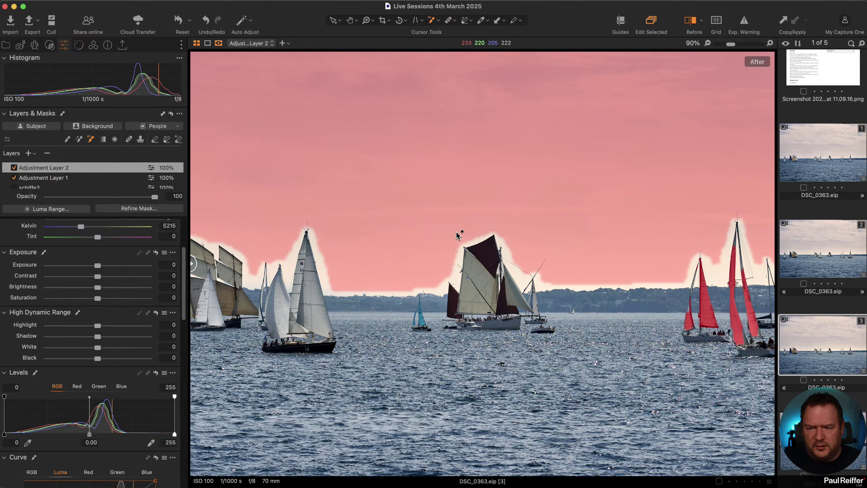
{"action": "left_click_drag", "start_coordinate": [457, 232], "coordinate": [552, 330]}
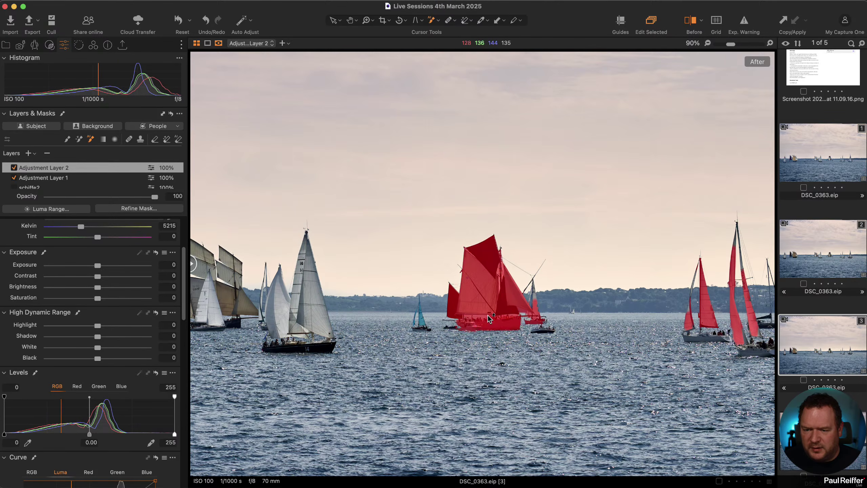
Try to subtract the hull from the red-topsail ship's mask with AI Select, adding back the main sail and the dark staysail.
{"action": "key", "text": "super+plus"}
{"action": "key", "text": "super+plus"}
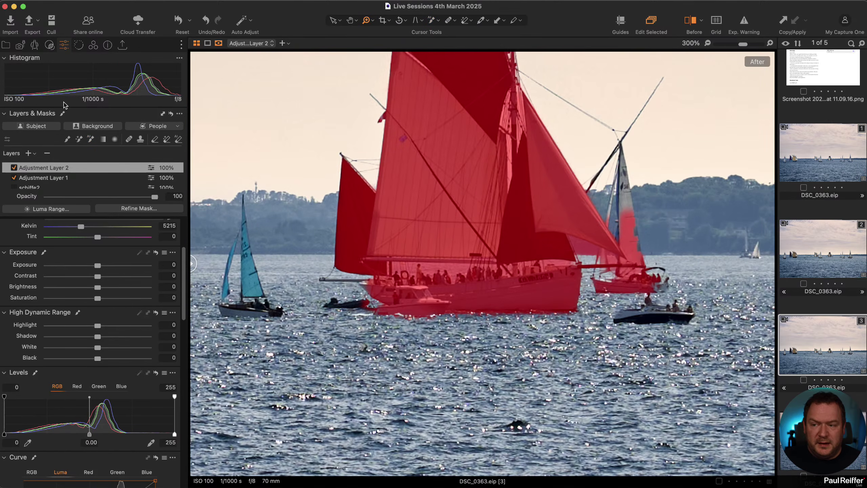
{"action": "left_click", "coordinate": [90, 139]}
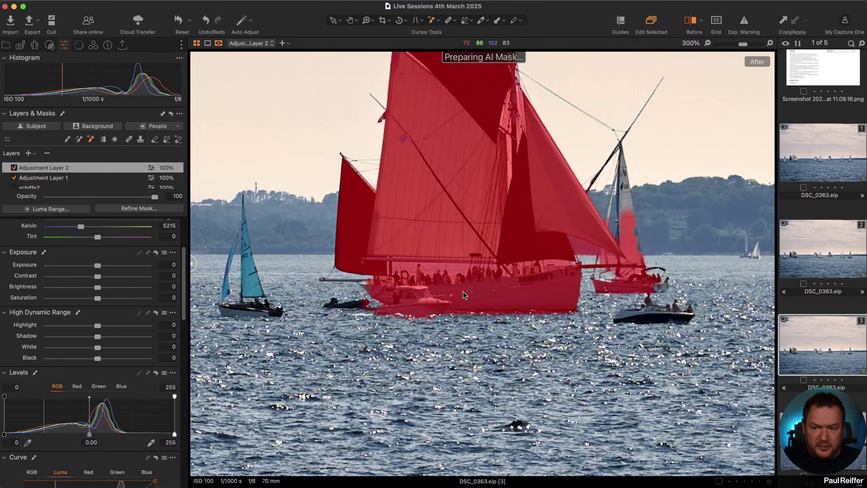
{"action": "left_click", "coordinate": [454, 273], "text": "alt"}
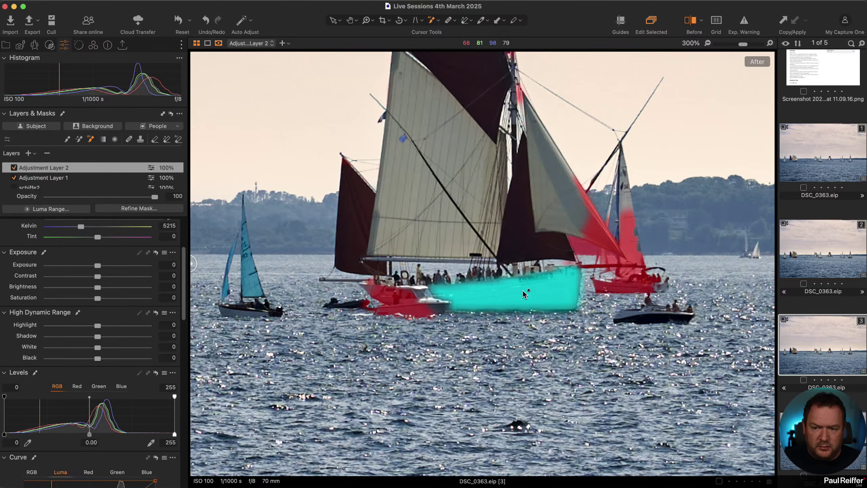
{"action": "left_click", "coordinate": [586, 335]}
{"action": "left_click", "coordinate": [444, 165]}
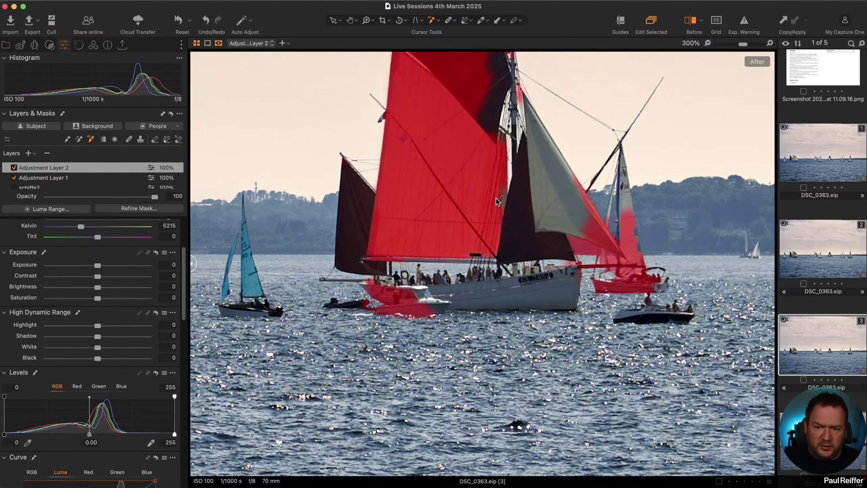
{"action": "left_click", "coordinate": [522, 228]}
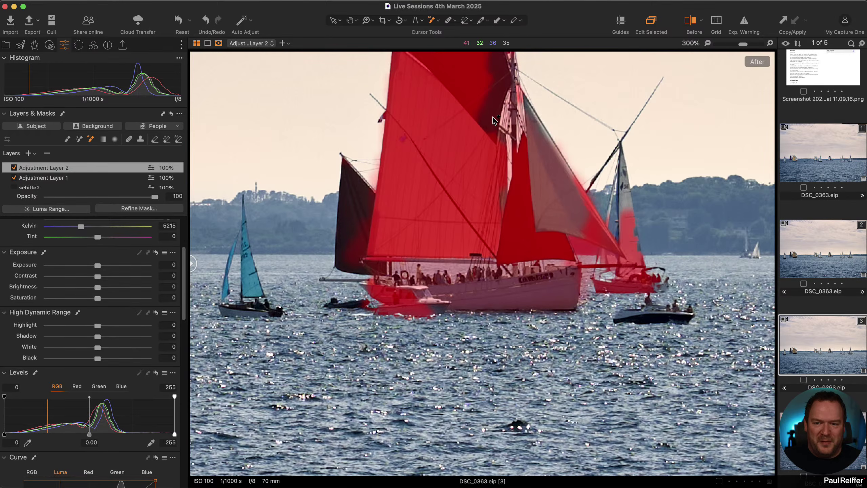
Remove the white hull of the red-topsail ship from the mask with the Magic Eraser.
{"action": "key", "text": "super+0"}
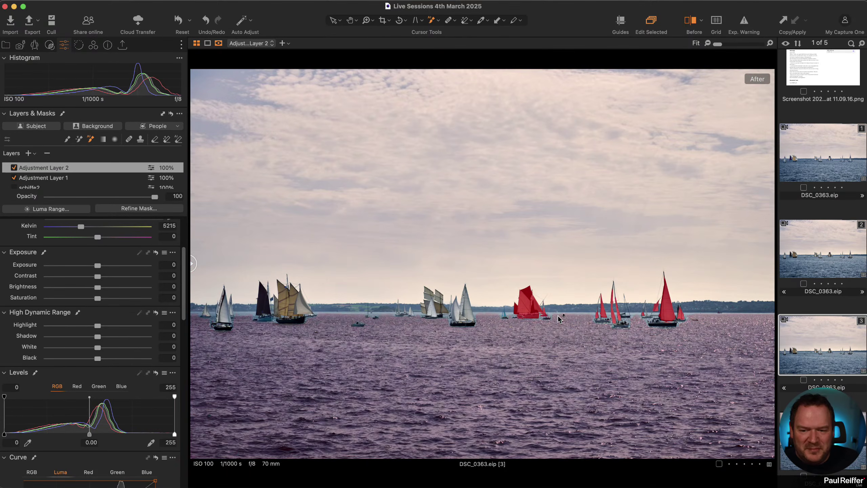
{"action": "left_click_drag", "start_coordinate": [486, 279], "coordinate": [558, 314]}
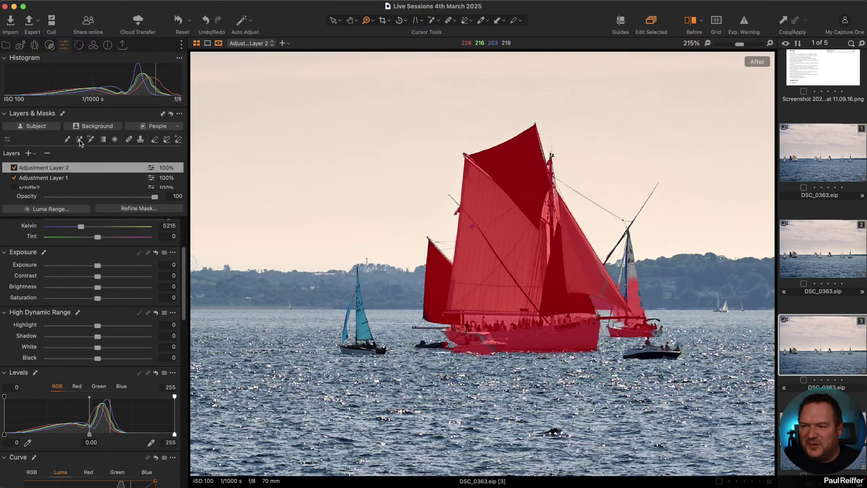
{"action": "left_click", "coordinate": [167, 140]}
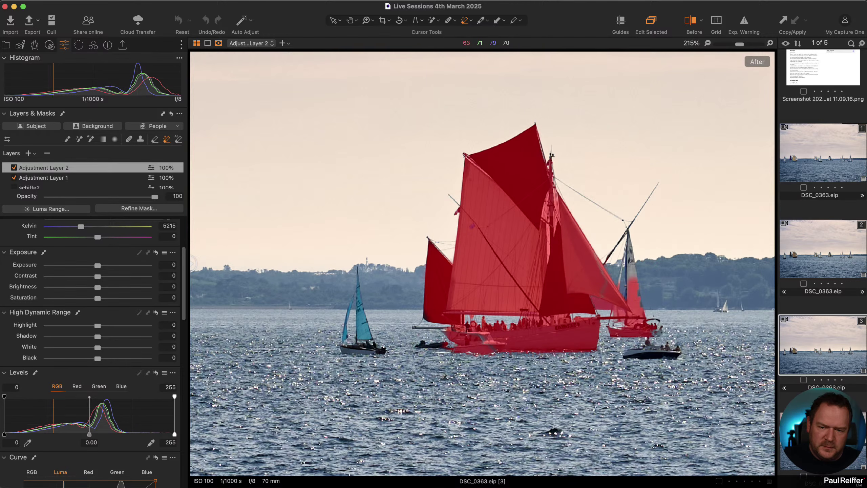
{"action": "left_click", "coordinate": [543, 333]}
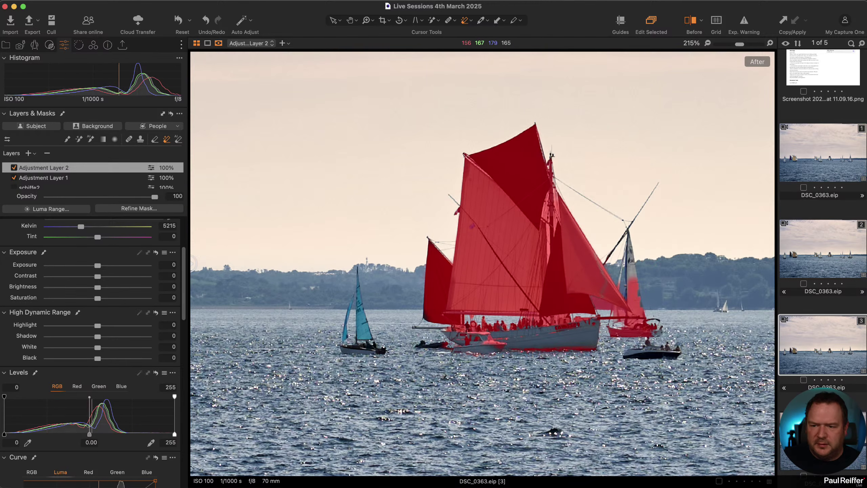
AI-mask the sails of the small blue-sailed boat and the three large sails of boat number 14.
{"action": "left_click", "coordinate": [91, 139]}
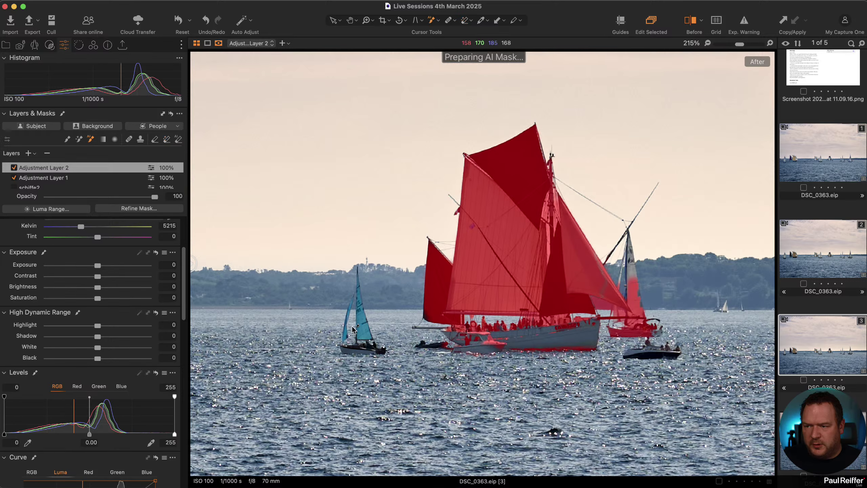
{"action": "left_click", "coordinate": [364, 333]}
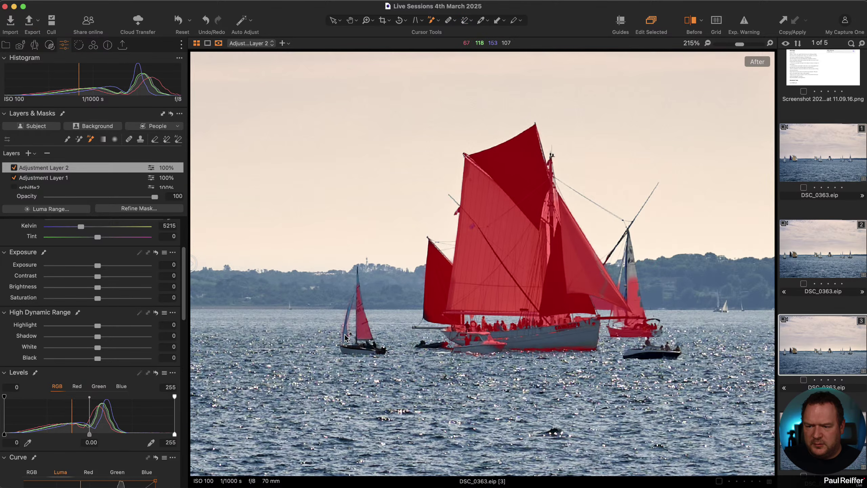
{"action": "left_click_drag", "start_coordinate": [346, 338], "coordinate": [798, 358]}
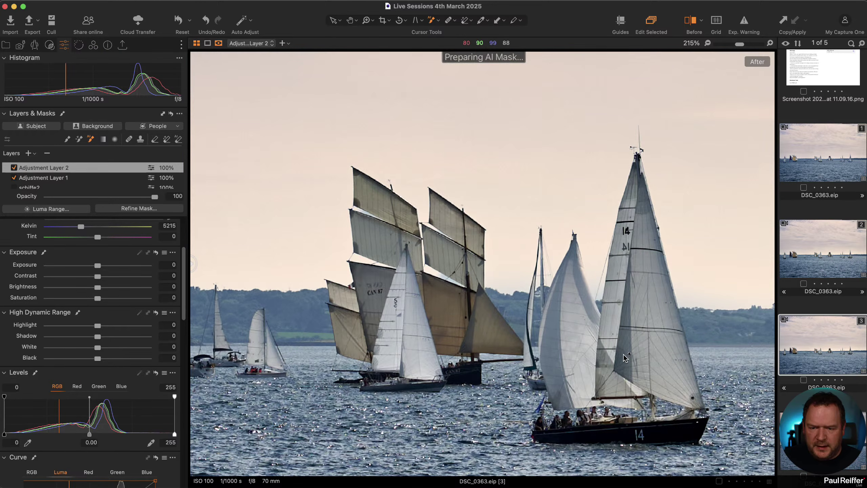
{"action": "left_click", "coordinate": [573, 375]}
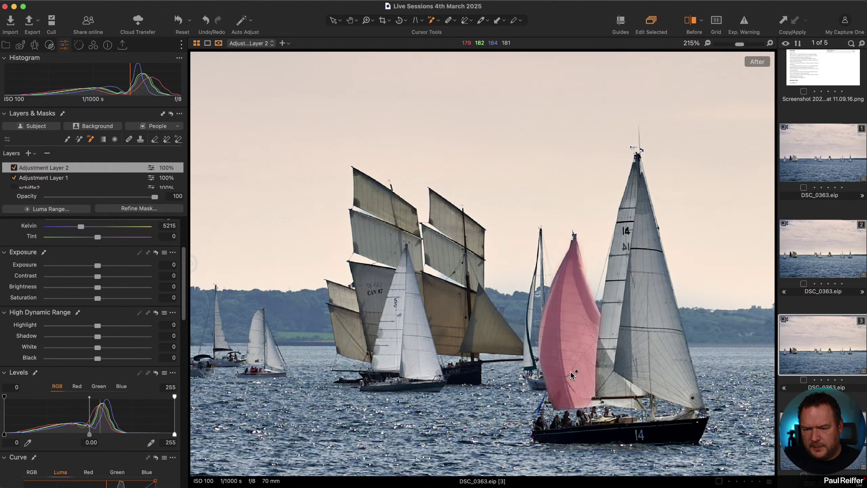
{"action": "left_click", "coordinate": [611, 378]}
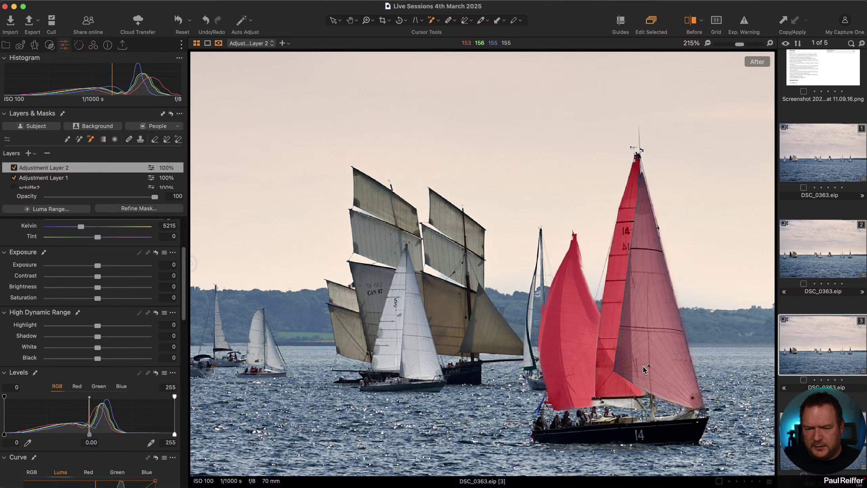
{"action": "left_click", "coordinate": [635, 384]}
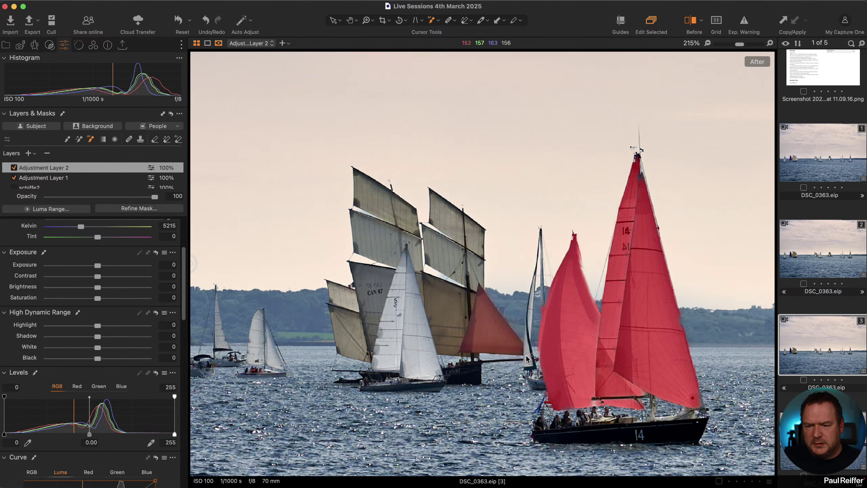
Add all the tan sails of the two-masted lugger and the sails of the white boats next to it to the AI mask.
{"action": "left_click", "coordinate": [482, 334]}
{"action": "left_click", "coordinate": [446, 306]}
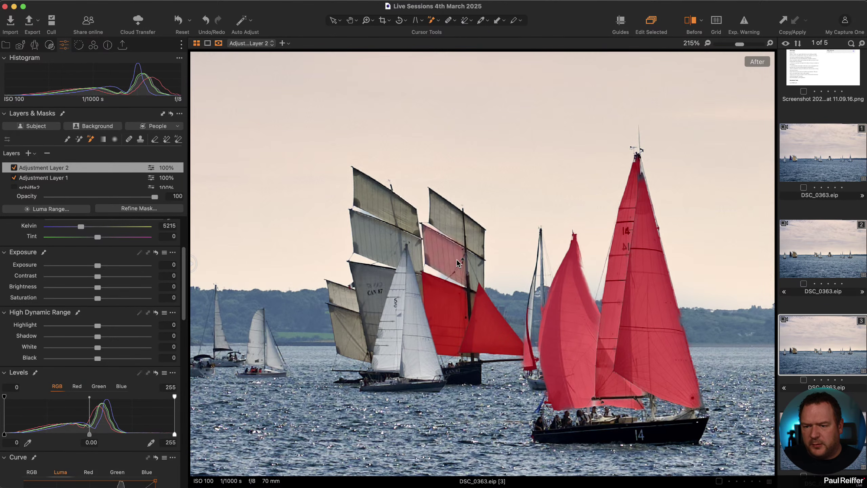
{"action": "left_click", "coordinate": [447, 236]}
{"action": "left_click", "coordinate": [402, 213]}
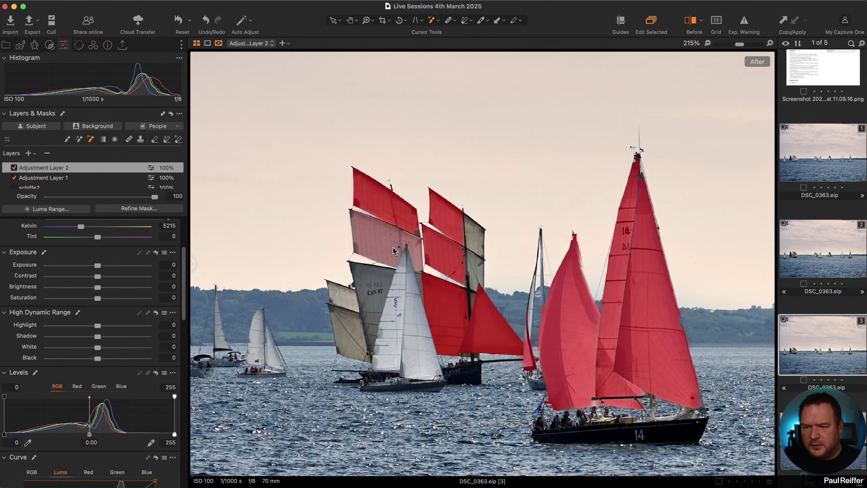
{"action": "left_click", "coordinate": [477, 279]}
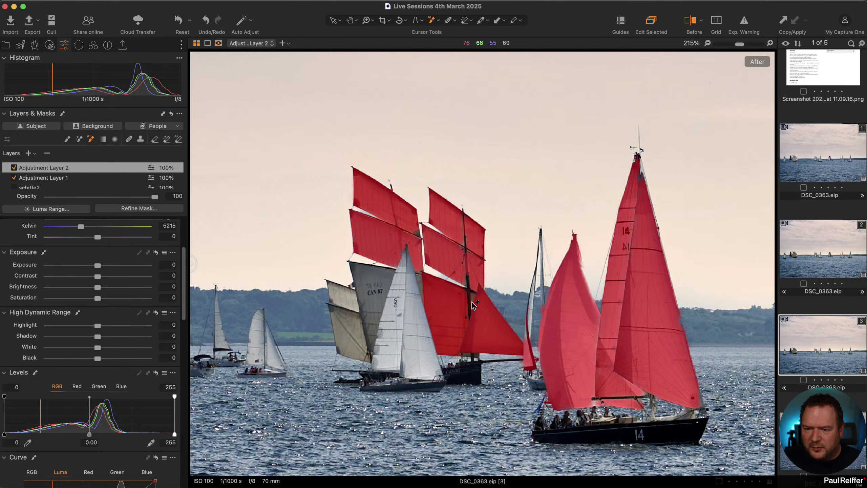
{"action": "left_click", "coordinate": [374, 291]}
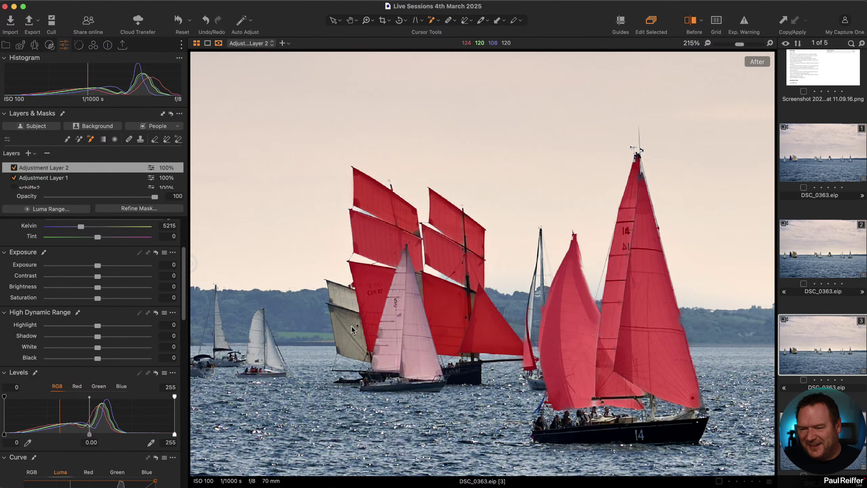
{"action": "left_click", "coordinate": [346, 307]}
Add the sails of the three small distant boats beyond the lugger to the AI mask.
{"action": "left_click_drag", "start_coordinate": [347, 307], "coordinate": [603, 323]}
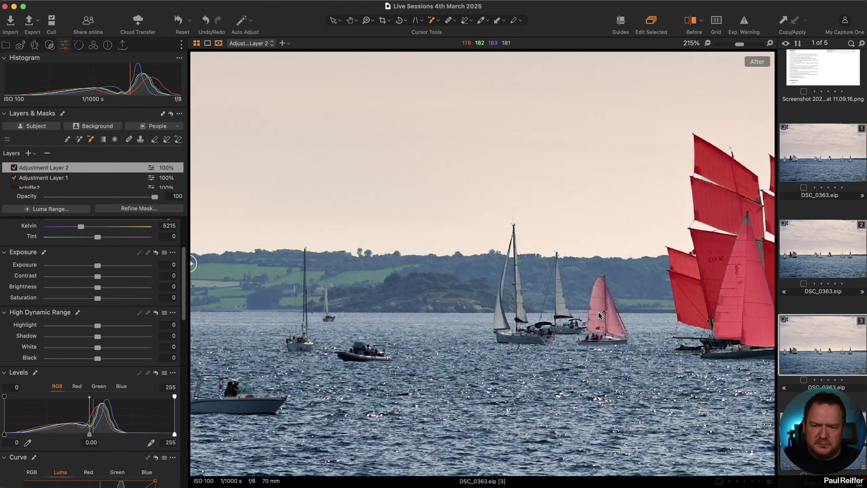
{"action": "left_click", "coordinate": [611, 322]}
{"action": "left_click", "coordinate": [520, 308]}
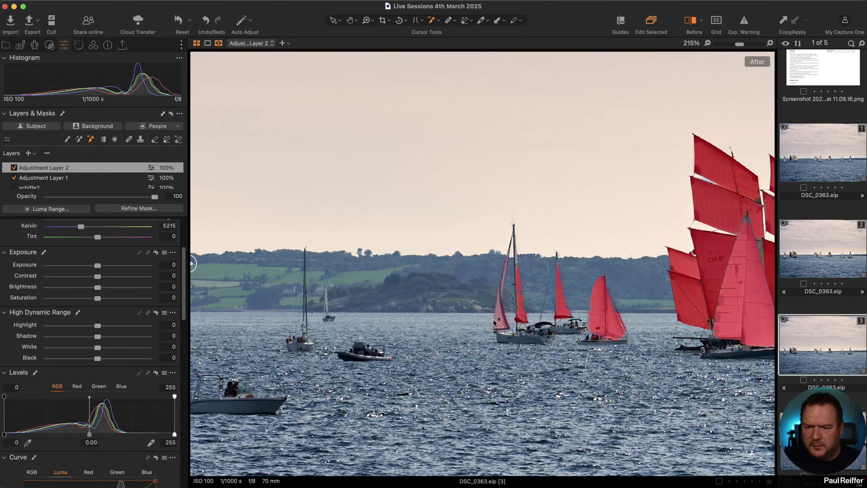
{"action": "left_click", "coordinate": [496, 319]}
Add the striped tan and white sails of the large black-hulled ship and the dark sails of the blue-hulled boat to the mask.
{"action": "left_click_drag", "start_coordinate": [314, 320], "coordinate": [519, 320]}
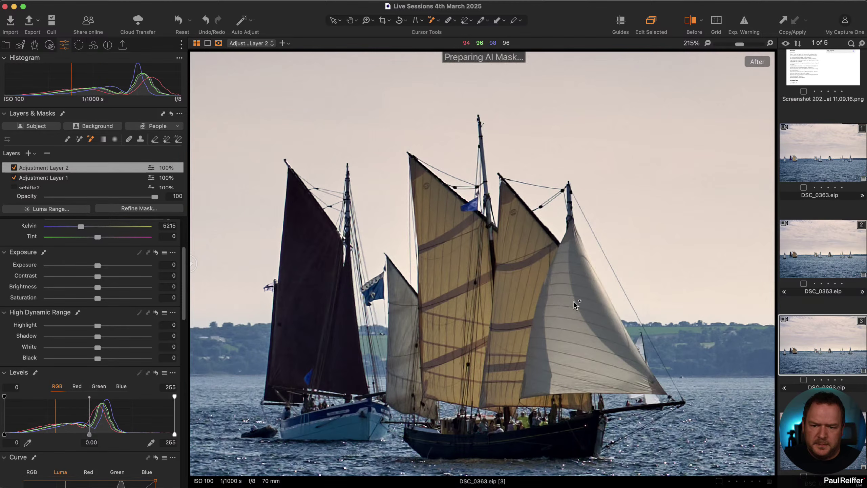
{"action": "left_click", "coordinate": [583, 325]}
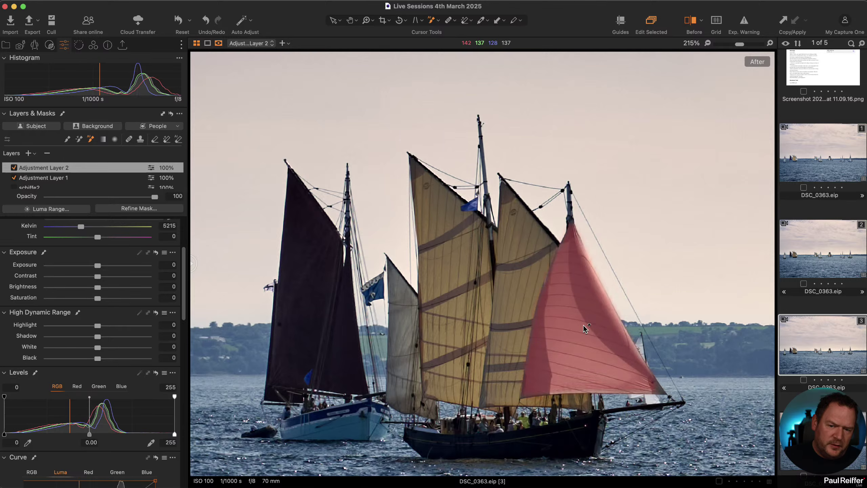
{"action": "left_click", "coordinate": [522, 296]}
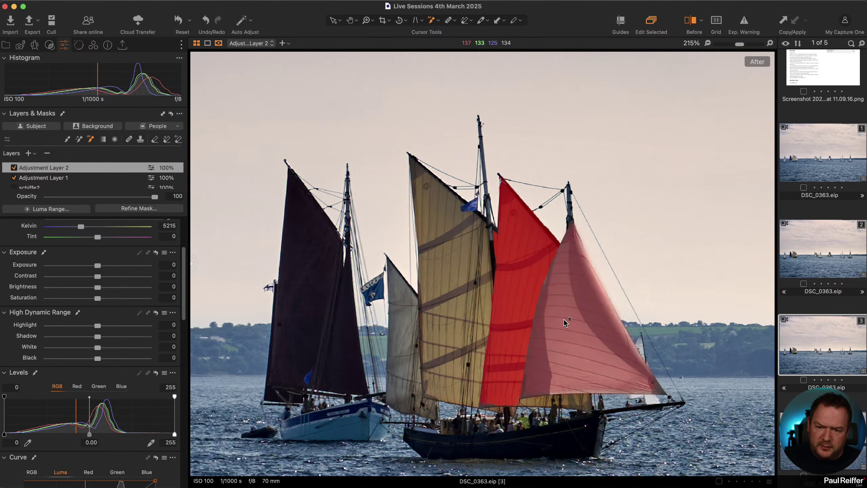
{"action": "left_click", "coordinate": [450, 285]}
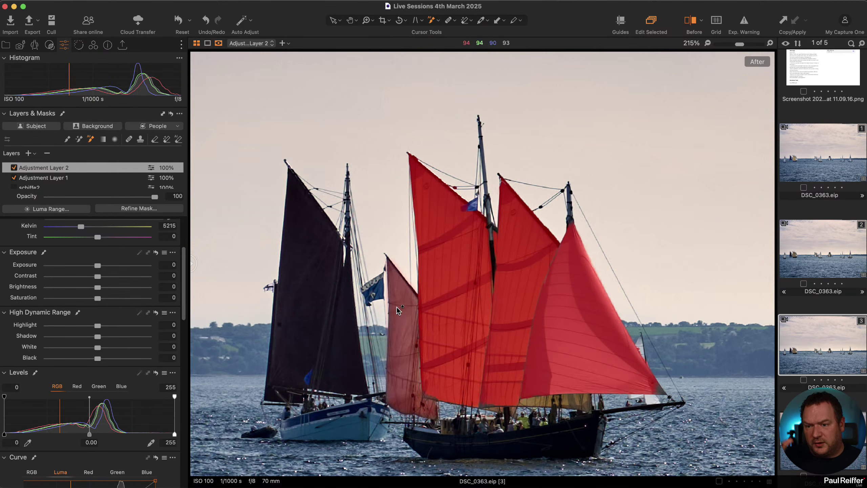
{"action": "left_click", "coordinate": [401, 317]}
{"action": "key", "text": "super+0"}
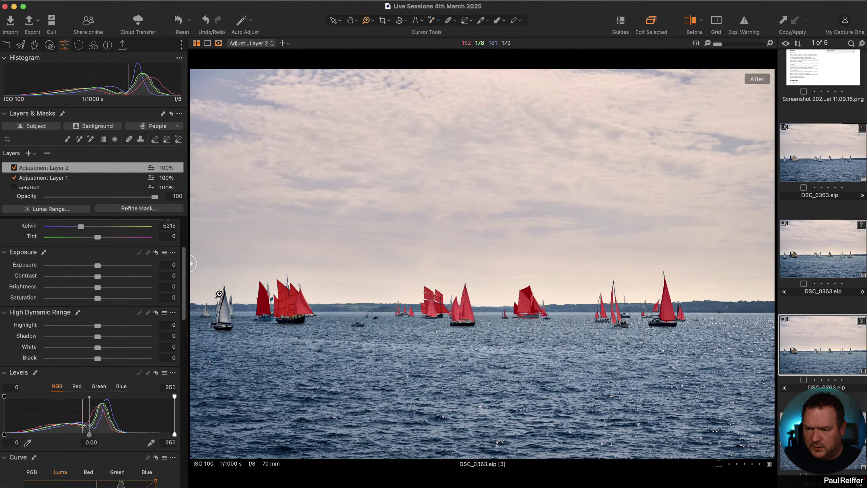
Add the sails of the black-hulled white-sailed boat and the small white sailboats around it to the AI mask.
{"action": "key", "text": "z"}
{"action": "left_click", "coordinate": [221, 303]}
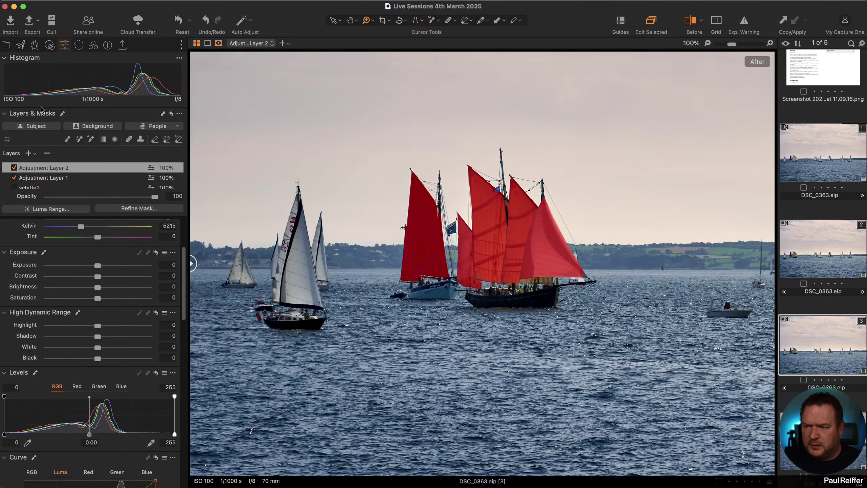
{"action": "left_click", "coordinate": [91, 140]}
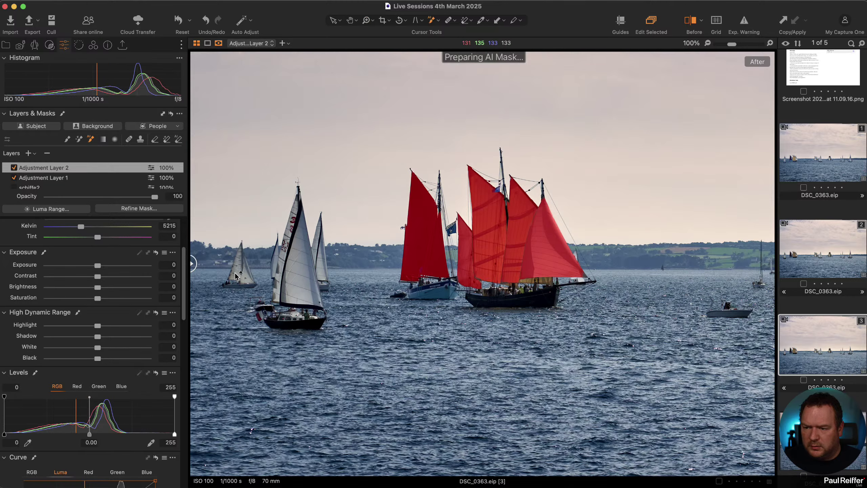
{"action": "left_click", "coordinate": [236, 277]}
{"action": "left_click", "coordinate": [284, 263]}
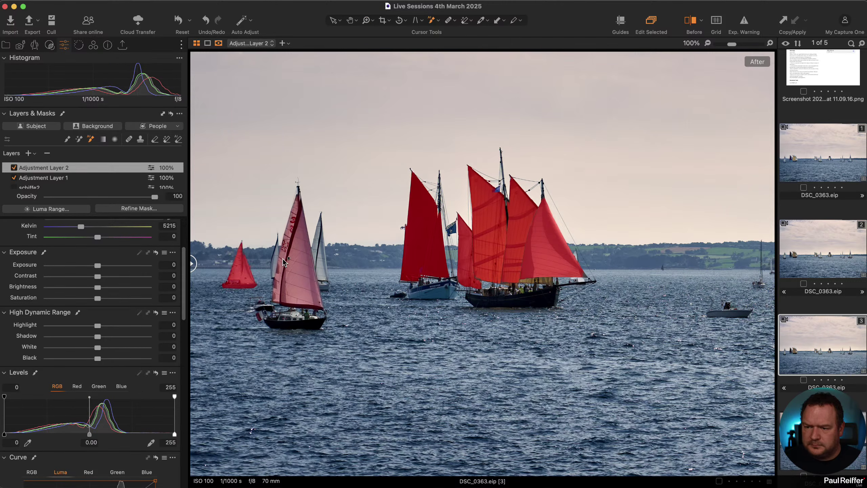
{"action": "left_click", "coordinate": [322, 263]}
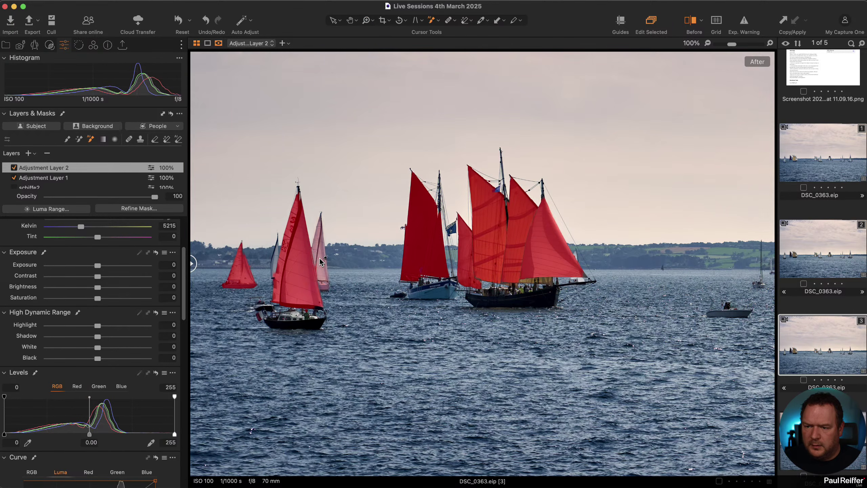
{"action": "left_click", "coordinate": [275, 265]}
Add the narrow sail partly hidden behind the large white sail to the AI mask, and erase the small sailboat's hull from it.
{"action": "key", "text": "z"}
{"action": "left_click_drag", "start_coordinate": [205, 231], "coordinate": [288, 313]}
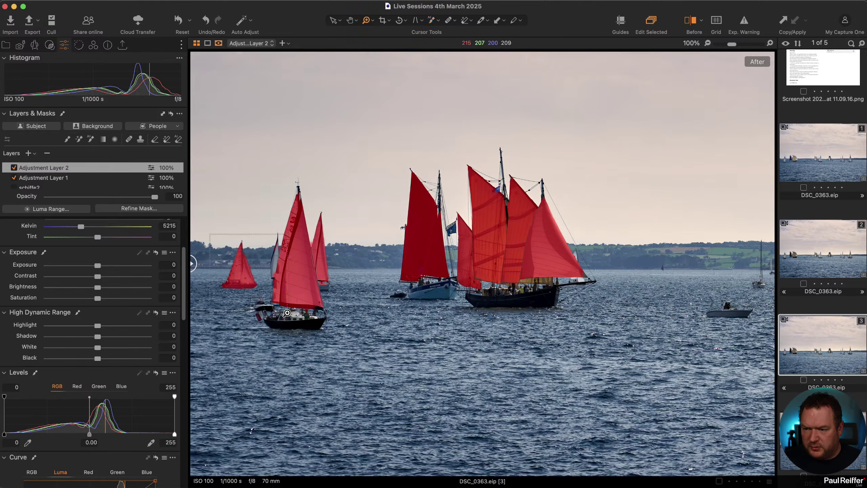
{"action": "left_click", "coordinate": [91, 140]}
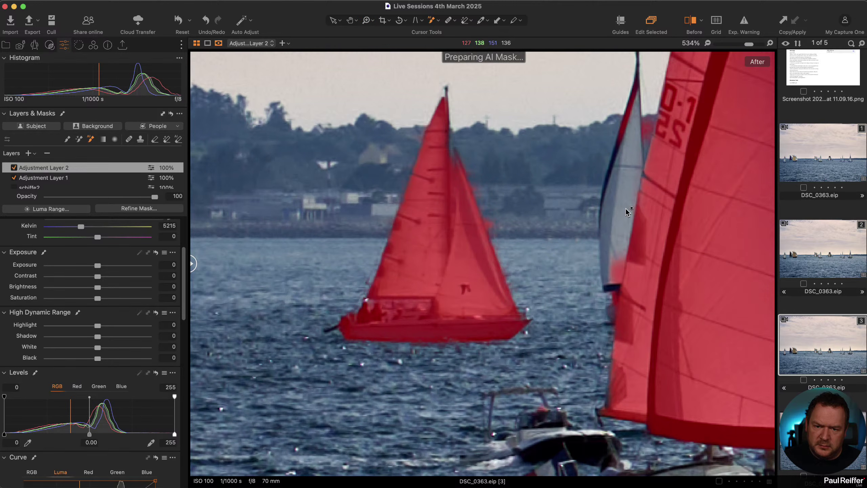
{"action": "left_click", "coordinate": [626, 208]}
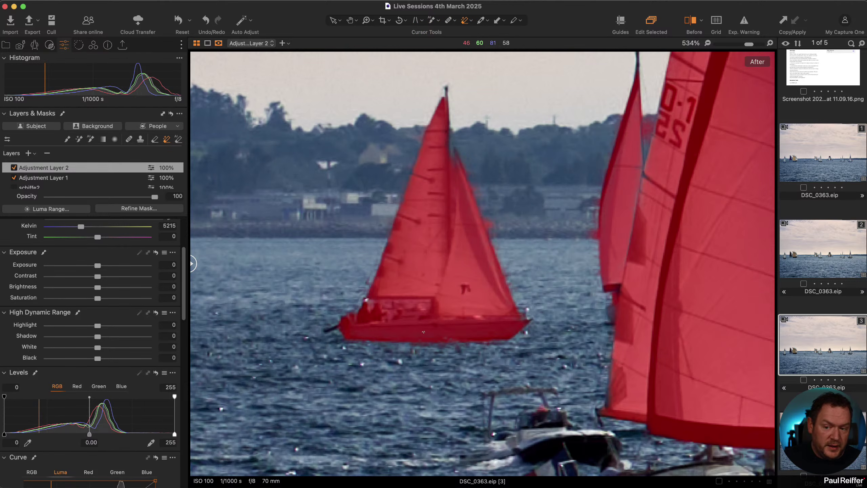
{"action": "left_click_drag", "start_coordinate": [425, 333], "coordinate": [443, 333]}
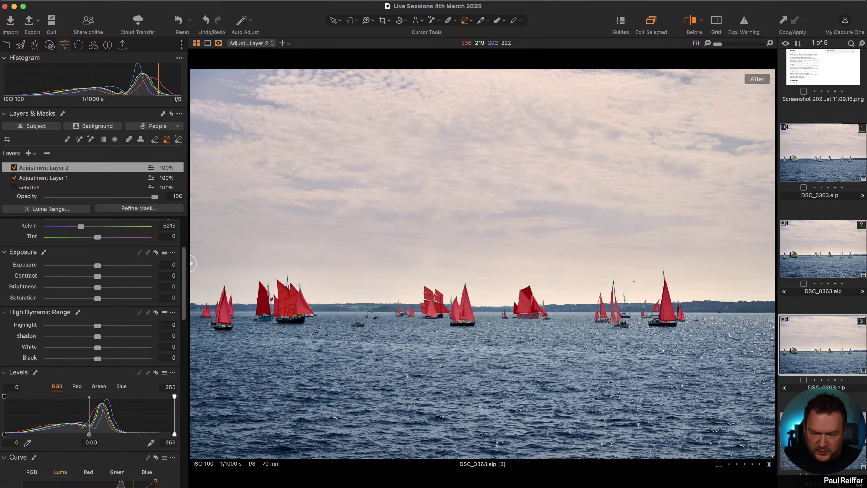
Display the sail mask in grayscale, refine it with a radius of 134, and inspect the result up close.
{"action": "key", "text": "m"}
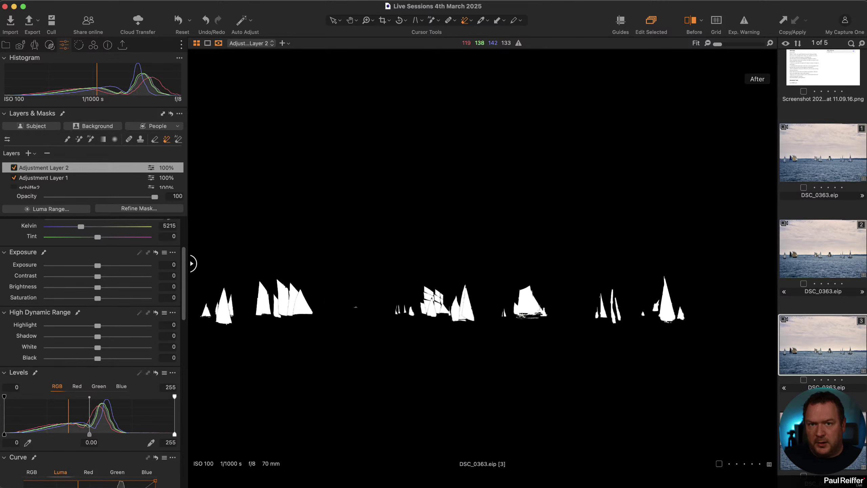
{"action": "left_click", "coordinate": [219, 43]}
{"action": "left_click", "coordinate": [259, 55]}
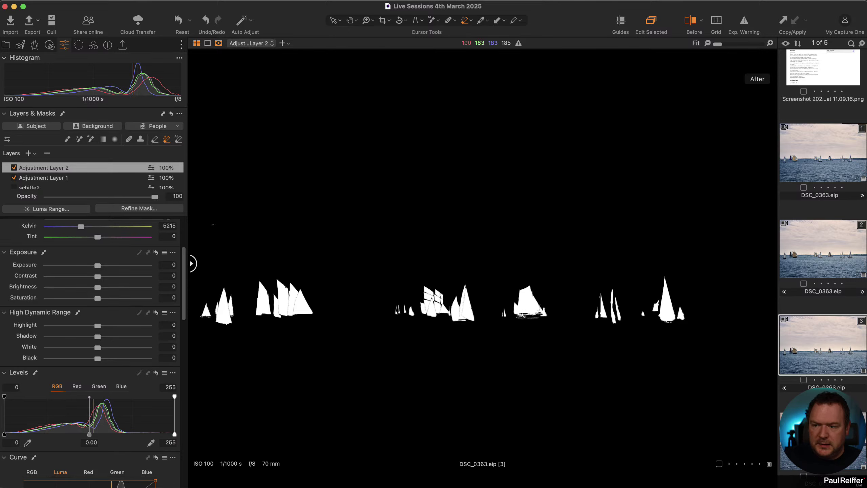
{"action": "left_click", "coordinate": [136, 208]}
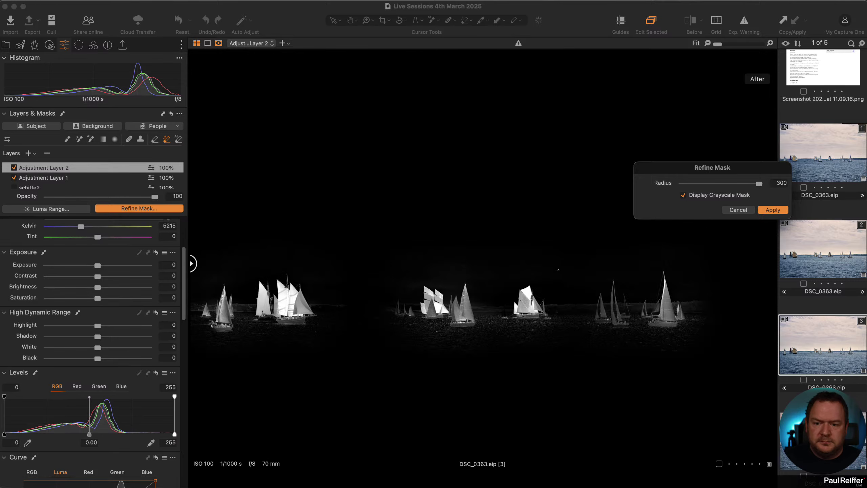
{"action": "left_click_drag", "start_coordinate": [760, 186], "coordinate": [748, 186]}
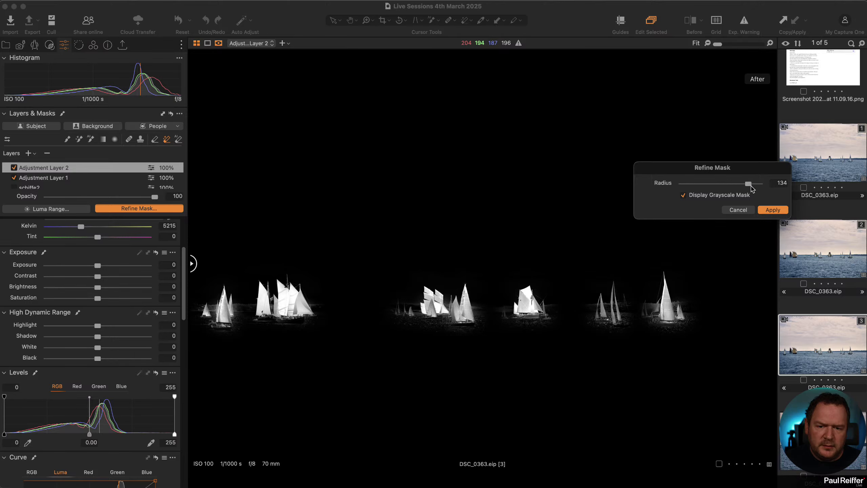
{"action": "left_click", "coordinate": [773, 209]}
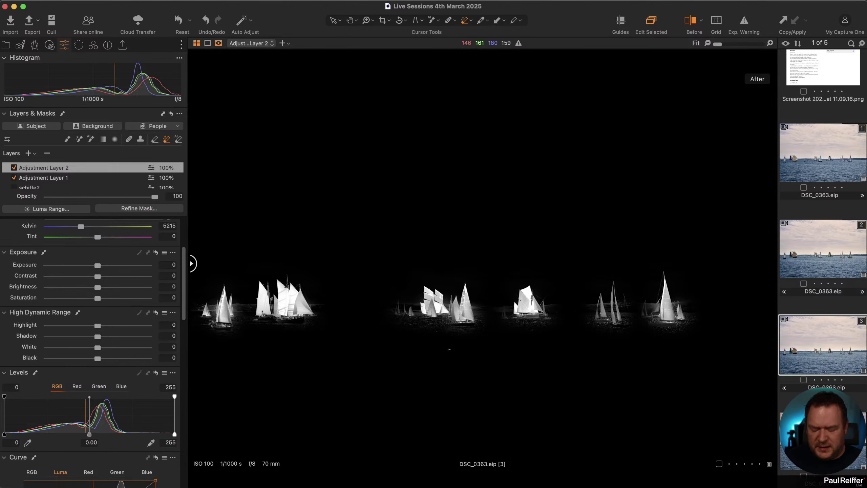
{"action": "key", "text": "z"}
{"action": "left_click", "coordinate": [248, 317]}
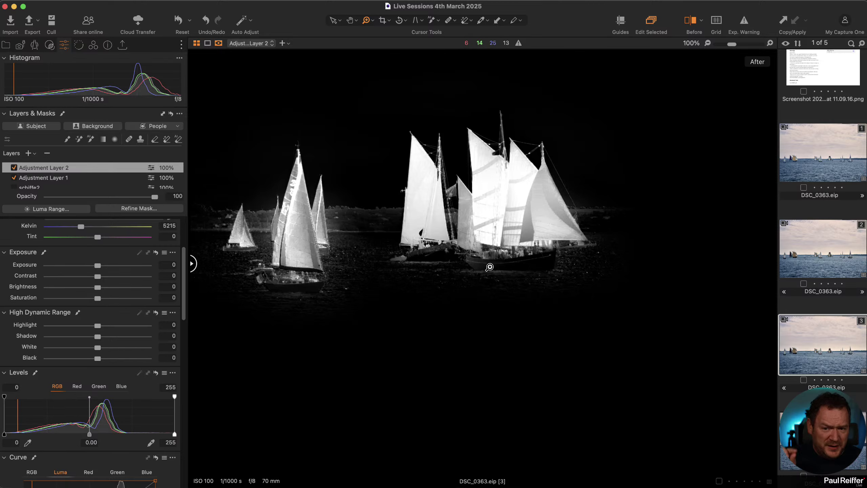
On Adjustment Layer 2, set exposure to 0.19 and white balance Kelvin to 6838 for the masked sails.
{"action": "left_click", "coordinate": [598, 263]}
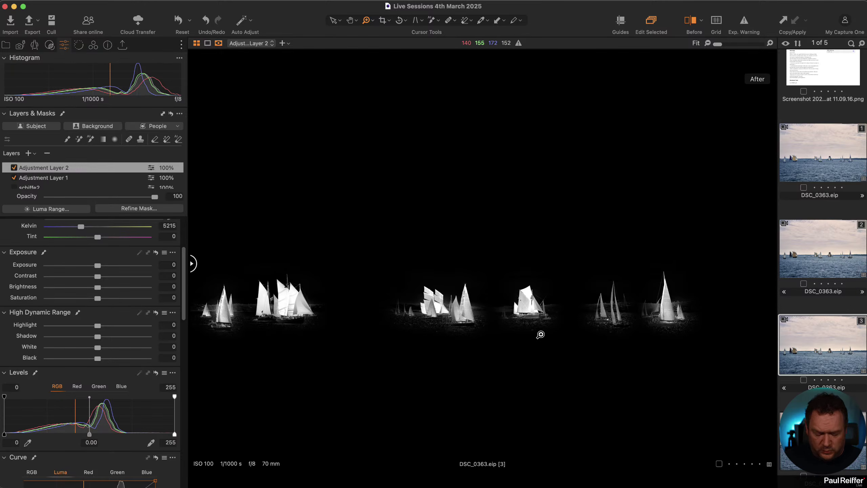
{"action": "key", "text": "m"}
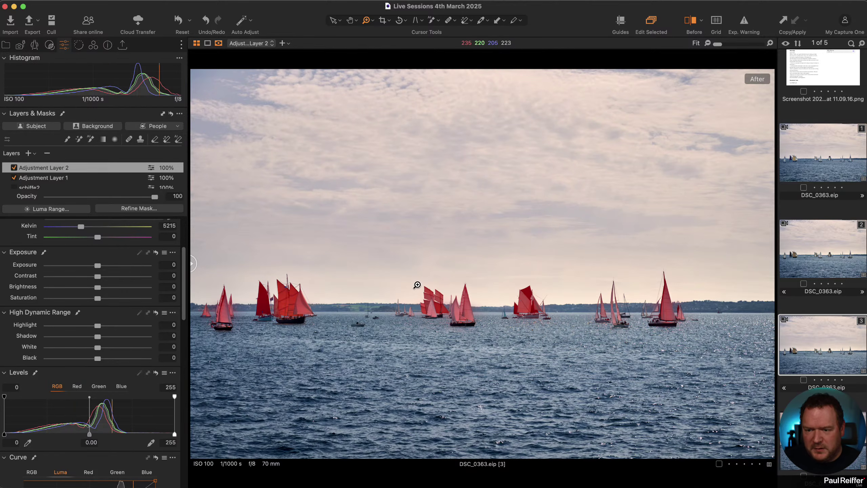
{"action": "key", "text": "m"}
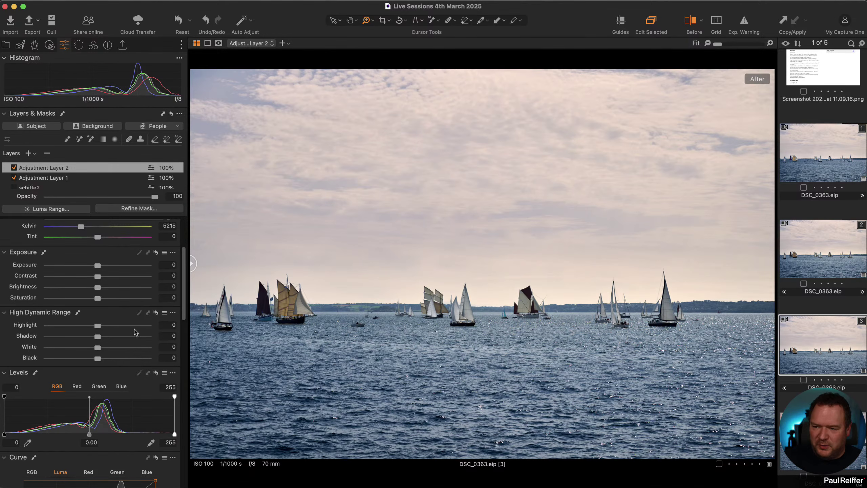
{"action": "left_click_drag", "start_coordinate": [97, 266], "coordinate": [99, 266]}
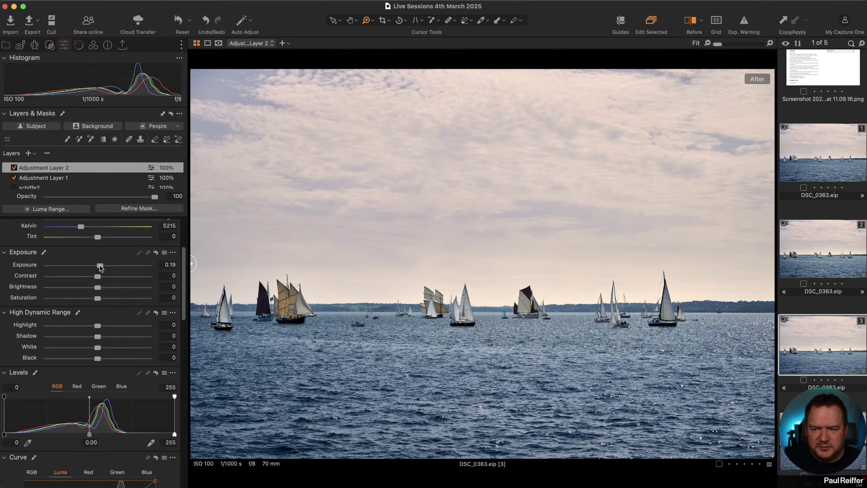
{"action": "scroll", "coordinate": [92, 256], "scroll_direction": "up", "scroll_amount": 2}
{"action": "mouse_move", "coordinate": [82, 259]}
{"action": "left_mouse_down"}
{"action": "mouse_move", "coordinate": [167, 266]}
{"action": "mouse_move", "coordinate": [92, 266]}
{"action": "left_mouse_up"}
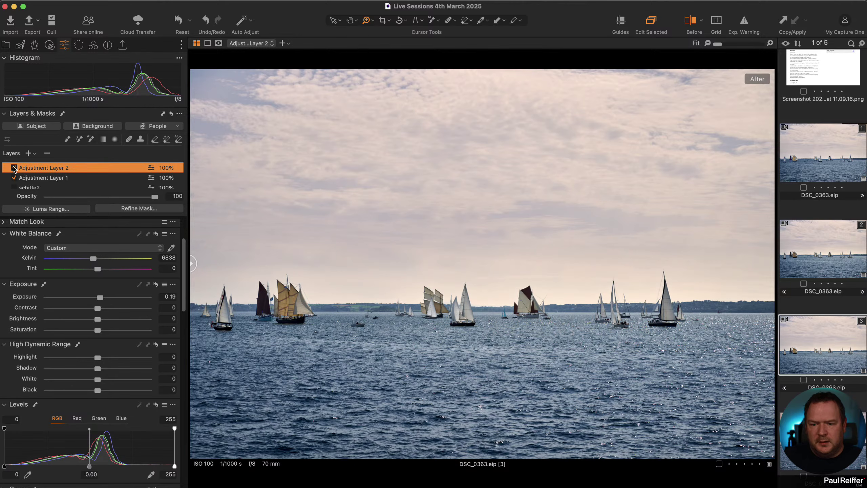
Switch Adjustment Layers 2 and 1 off and on to check their effect on the photo.
{"action": "left_click", "coordinate": [14, 167]}
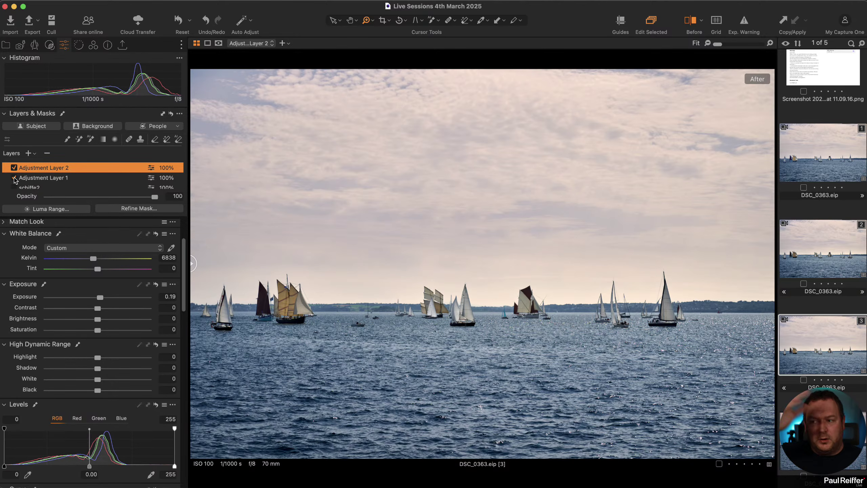
{"action": "left_click", "coordinate": [14, 177]}
{"action": "left_click", "coordinate": [14, 178]}
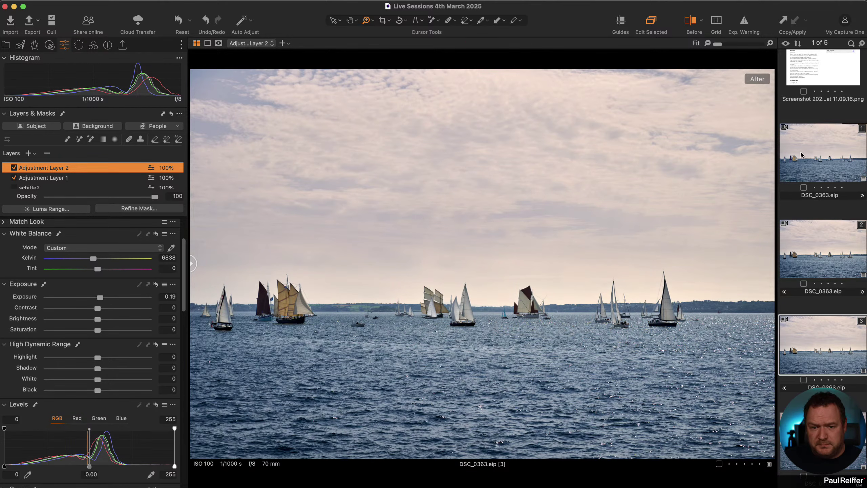
Compare variants 1 and 3 of DSC_0363 together at 200% on the large sailboat with the dark hull.
{"action": "left_click", "coordinate": [813, 159]}
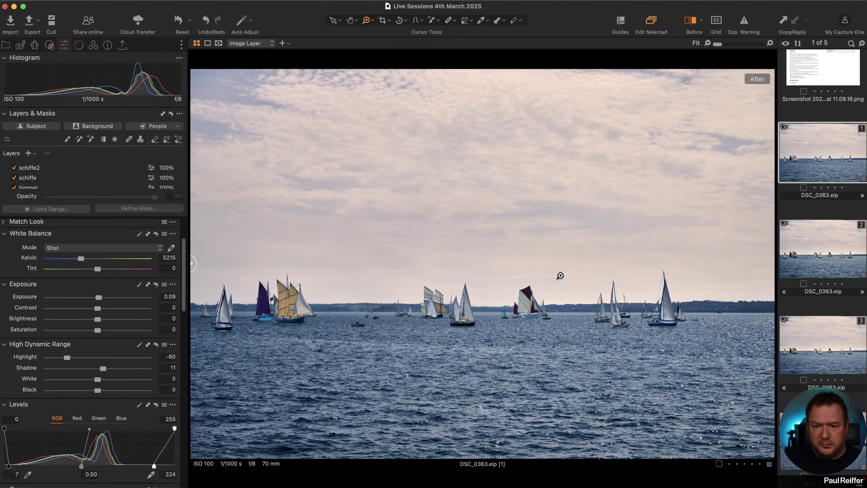
{"action": "left_click", "coordinate": [822, 350], "text": "super"}
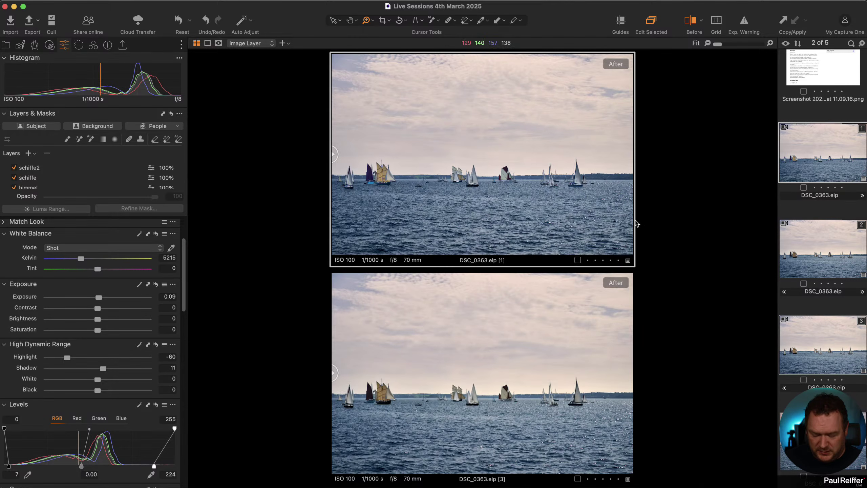
{"action": "left_click", "coordinate": [577, 179]}
{"action": "left_click", "coordinate": [613, 155]}
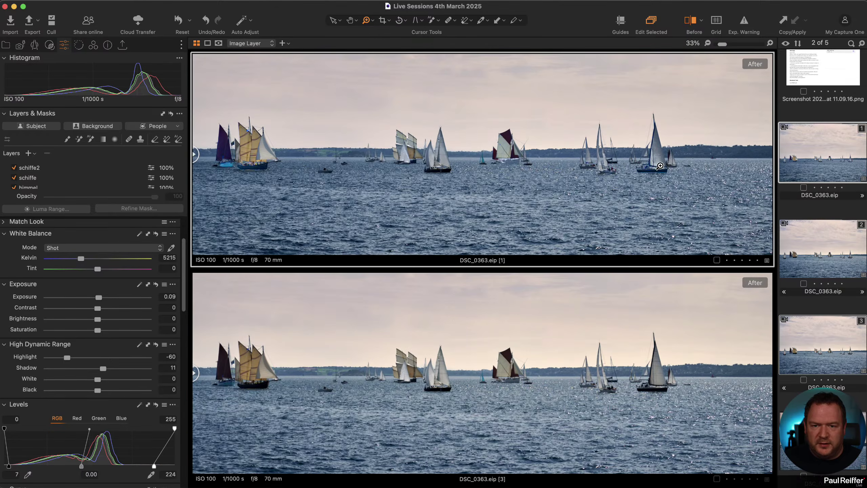
{"action": "left_click", "coordinate": [588, 168]}
{"action": "left_click", "coordinate": [560, 178]}
{"action": "left_click", "coordinate": [533, 187]}
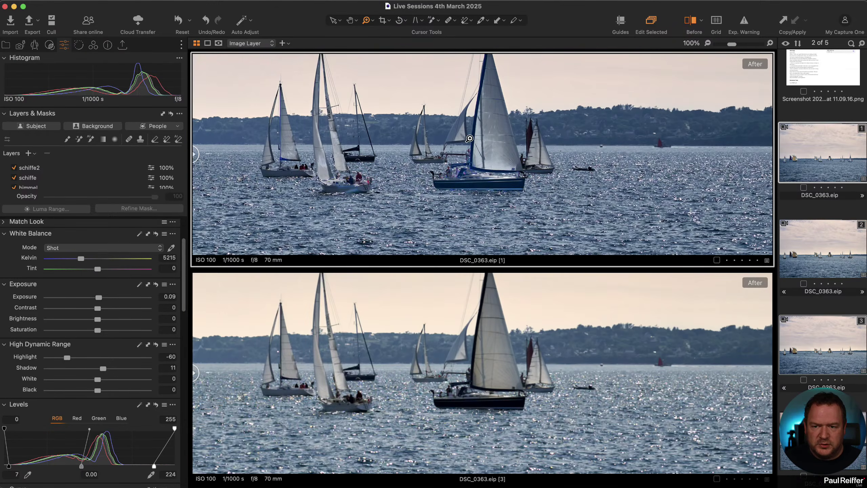
{"action": "left_click", "coordinate": [466, 140]}
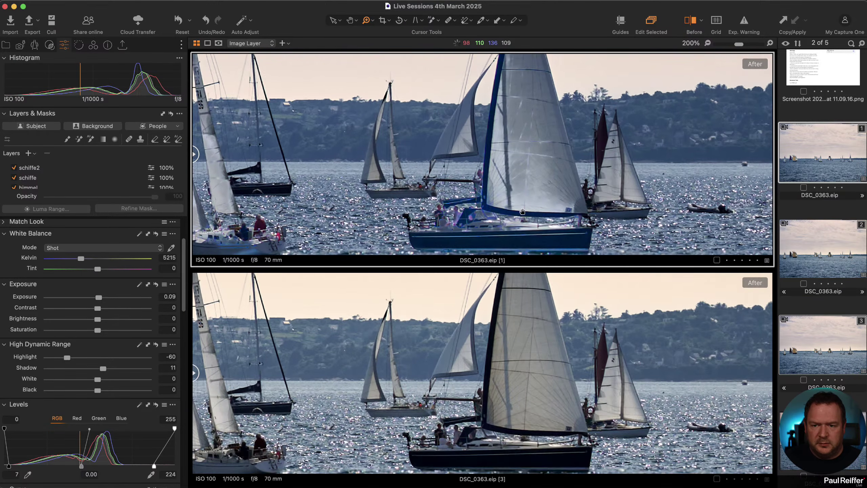
{"action": "left_click_drag", "start_coordinate": [521, 222], "coordinate": [525, 193]}
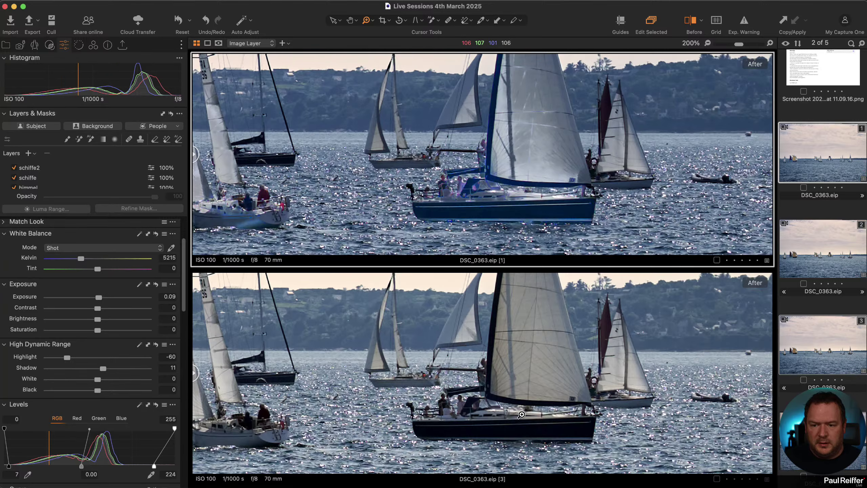
Compare before and after on both DSC_0363 variants with the split slider, and return to variant 3 alone showing the full edit.
{"action": "key", "text": "y"}
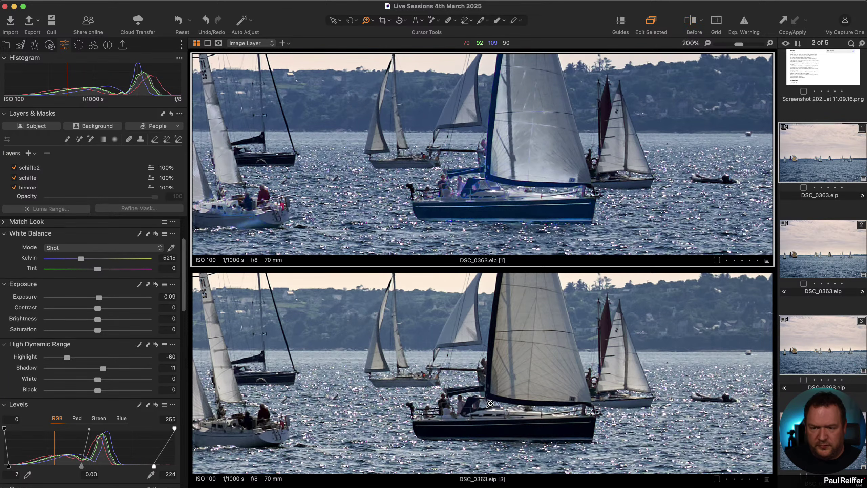
{"action": "left_click_drag", "start_coordinate": [479, 373], "coordinate": [441, 423]}
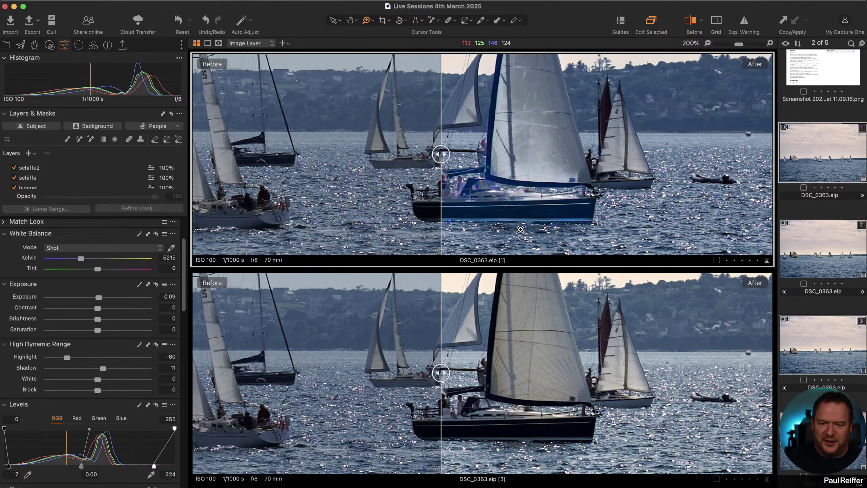
{"action": "left_click", "coordinate": [792, 213]}
{"action": "left_click", "coordinate": [812, 341]}
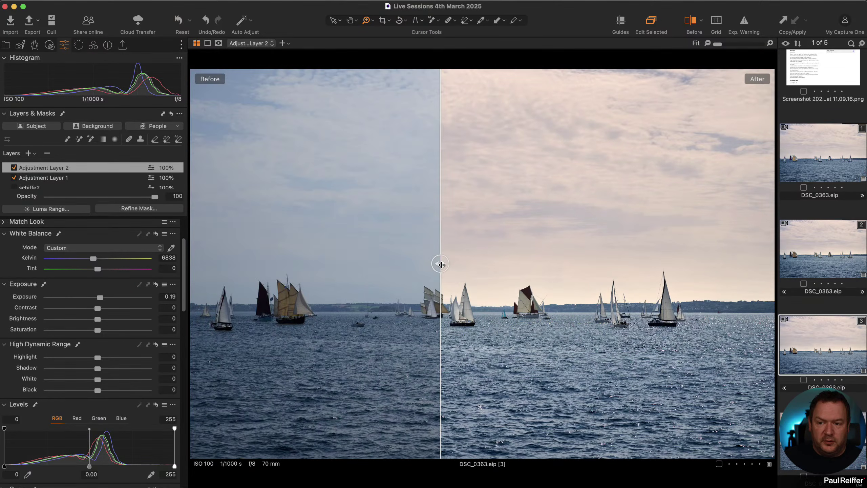
{"action": "left_click_drag", "start_coordinate": [440, 263], "coordinate": [144, 283]}
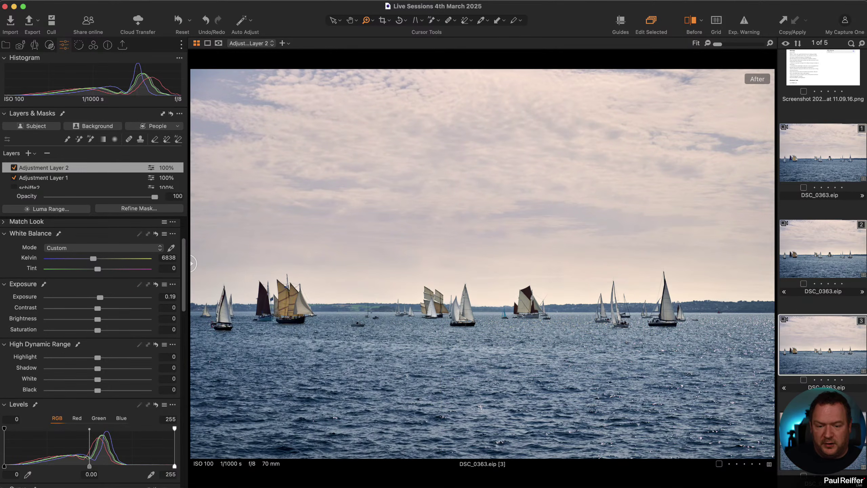
Open DSC_0364 and examine the masks and effects of its schiffe2 and schiffe layers.
{"action": "key", "text": "Right"}
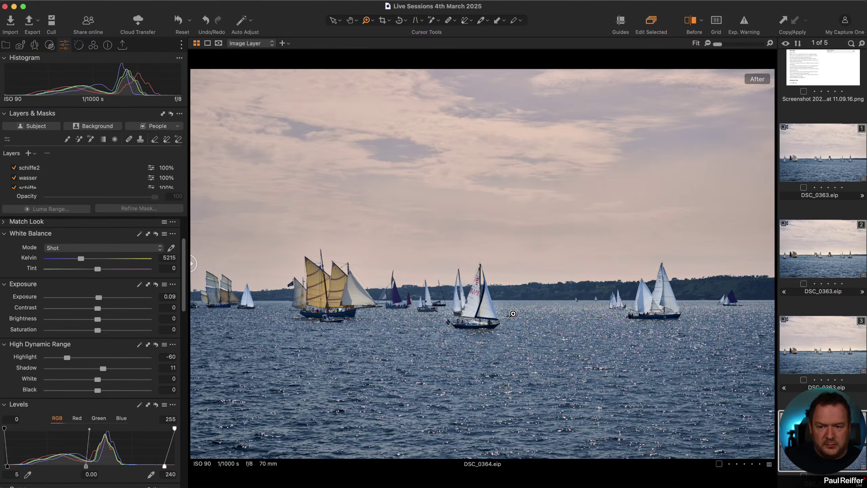
{"action": "scroll", "coordinate": [40, 170], "scroll_direction": "up", "scroll_amount": 1}
{"action": "left_click", "coordinate": [38, 176]}
{"action": "left_click", "coordinate": [41, 168]}
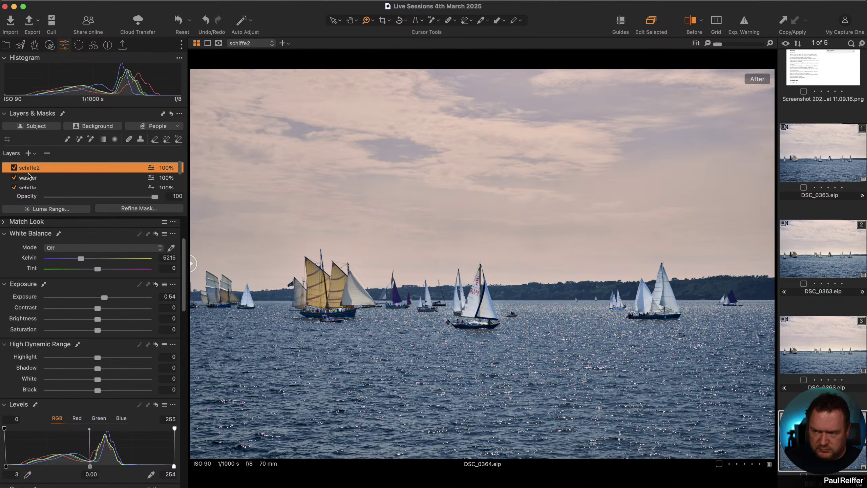
{"action": "key", "text": "m"}
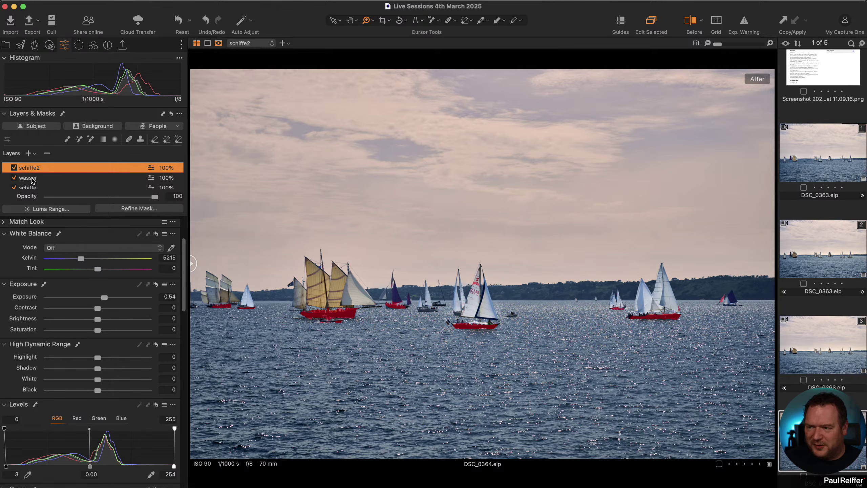
{"action": "left_click", "coordinate": [14, 168]}
{"action": "left_click", "coordinate": [14, 188]}
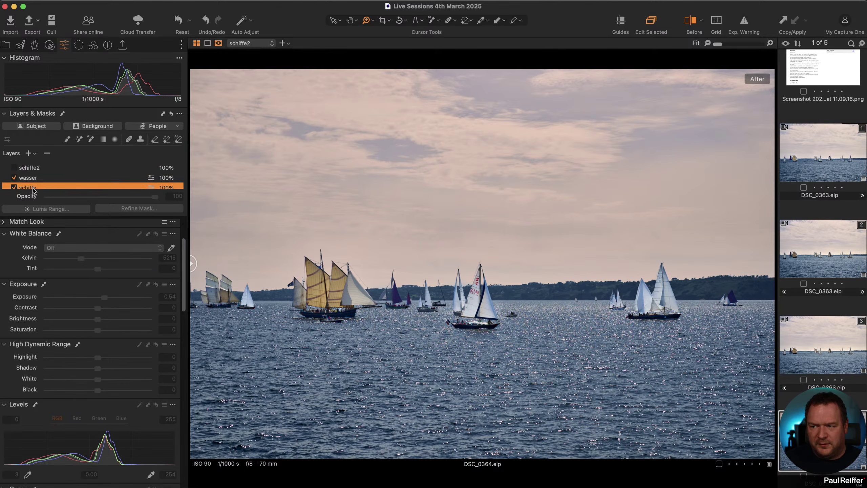
{"action": "left_click", "coordinate": [14, 184]}
{"action": "left_click", "coordinate": [14, 184]}
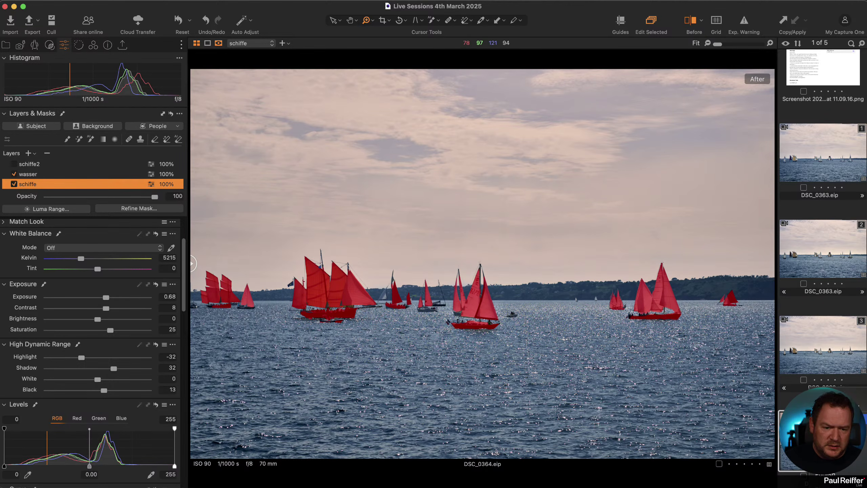
Clone the DSC_0364 variant and tag both the clone and variant 3 of DSC_0363 green.
{"action": "key", "text": "F3"}
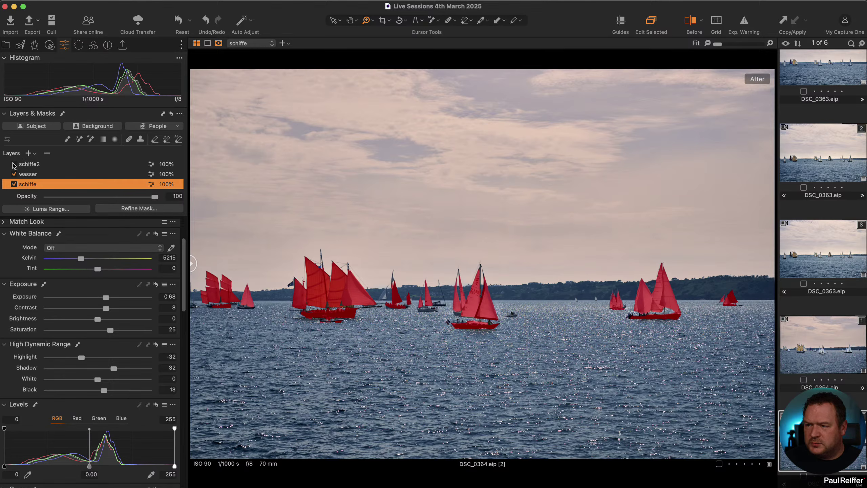
{"action": "left_click", "coordinate": [816, 263]}
{"action": "key", "text": "plus"}
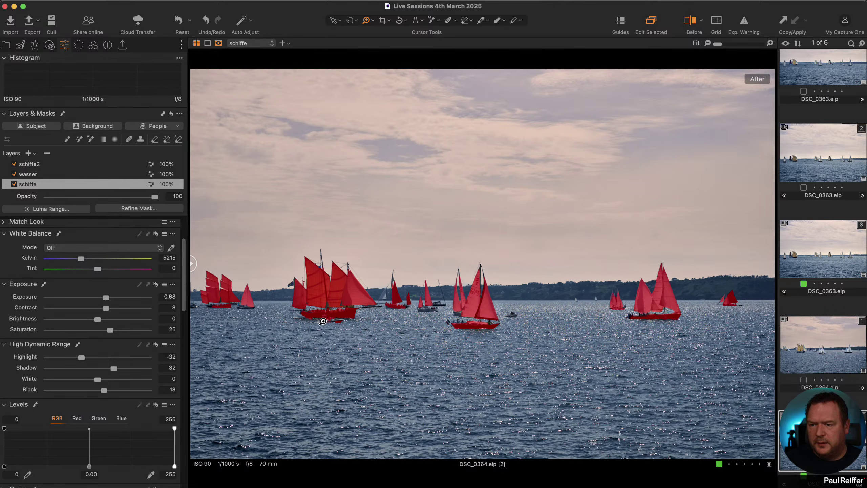
Refine the schiffe layer's mask with a radius of 235 and set the layer's opacity to 44.
{"action": "left_click", "coordinate": [133, 209]}
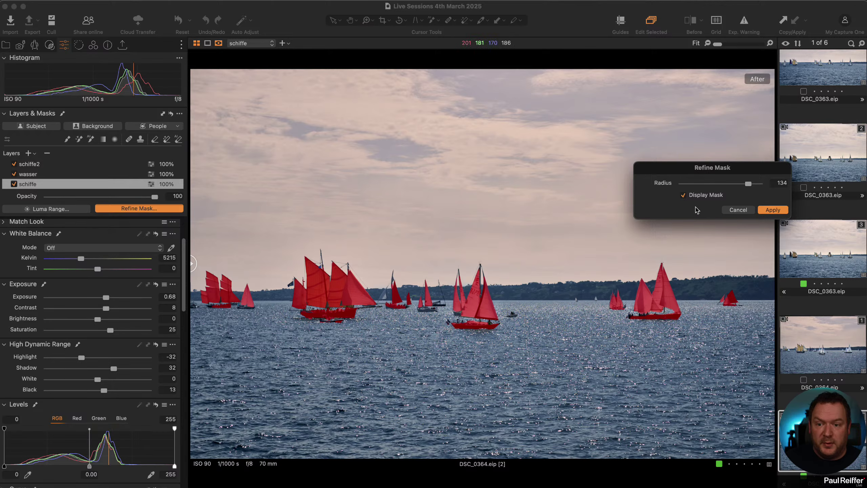
{"action": "left_click_drag", "start_coordinate": [748, 188], "coordinate": [756, 186]}
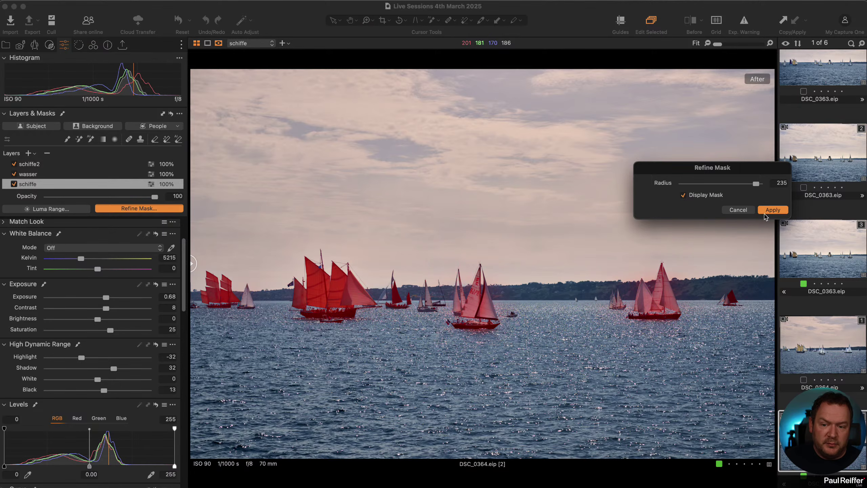
{"action": "left_click", "coordinate": [773, 210]}
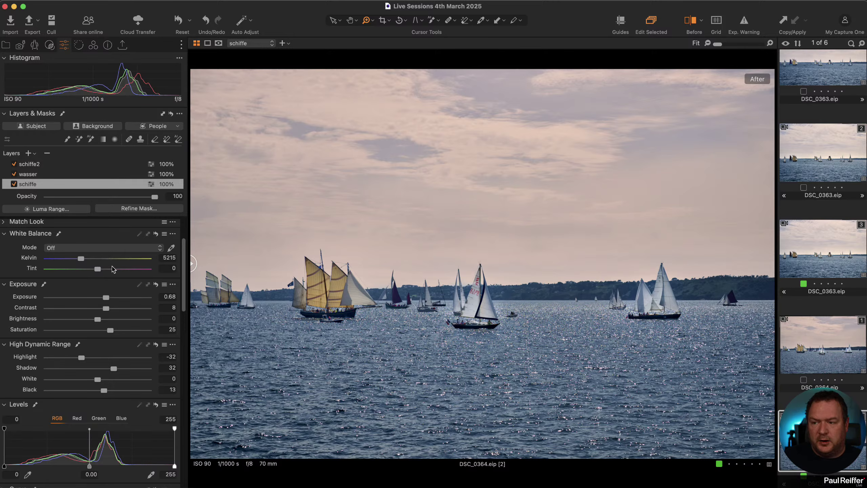
{"action": "left_click_drag", "start_coordinate": [154, 201], "coordinate": [97, 202]}
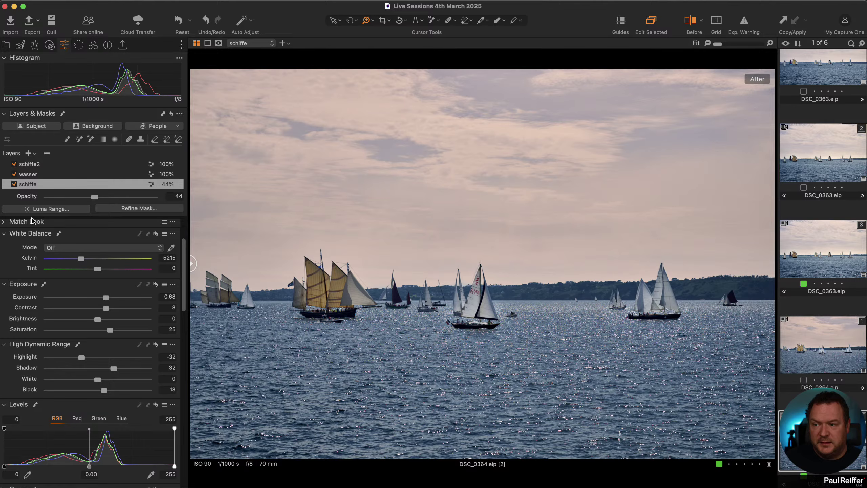
Add a new adjustment layer with a wide, flat radial gradient mask centred over the boats along the horizon.
{"action": "left_click", "coordinate": [29, 154]}
{"action": "left_click", "coordinate": [115, 139]}
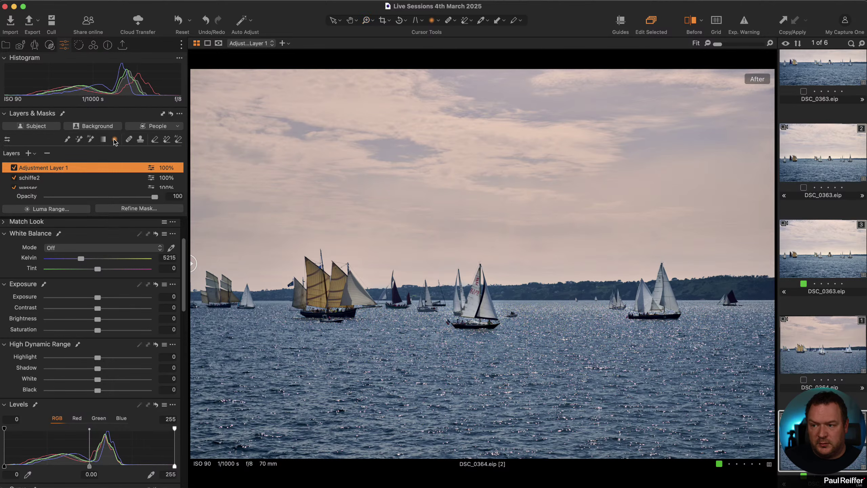
{"action": "left_click_drag", "start_coordinate": [206, 283], "coordinate": [231, 284]}
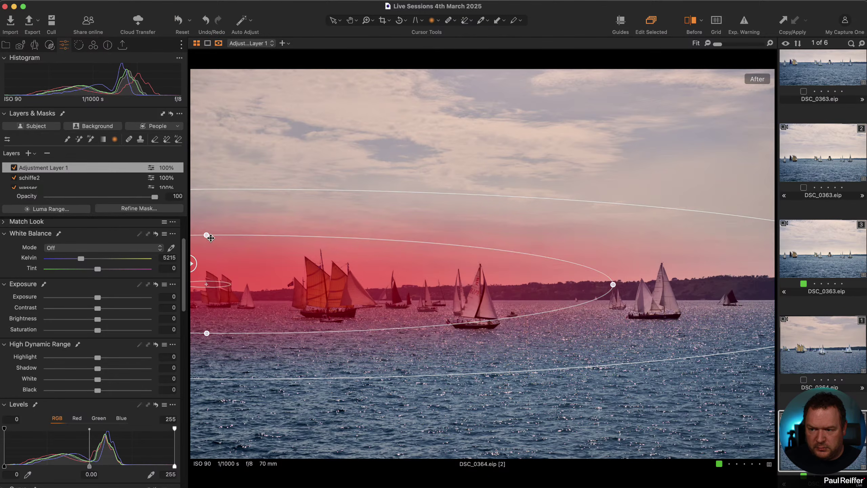
{"action": "left_click_drag", "start_coordinate": [206, 237], "coordinate": [206, 248]}
{"action": "left_click_drag", "start_coordinate": [207, 284], "coordinate": [435, 295]}
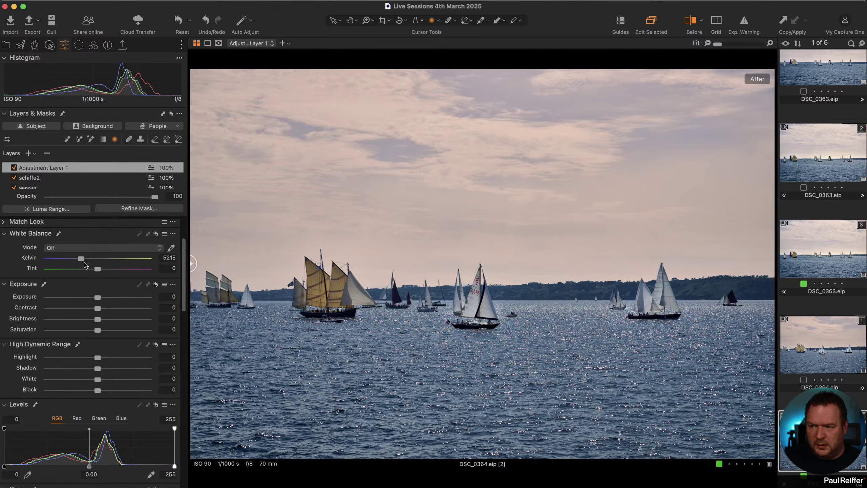
Set the radial layer's Kelvin to 5605, brightness to 7 and shadow to 17, and extend its mask further down over the water.
{"action": "left_click_drag", "start_coordinate": [81, 258], "coordinate": [86, 262]}
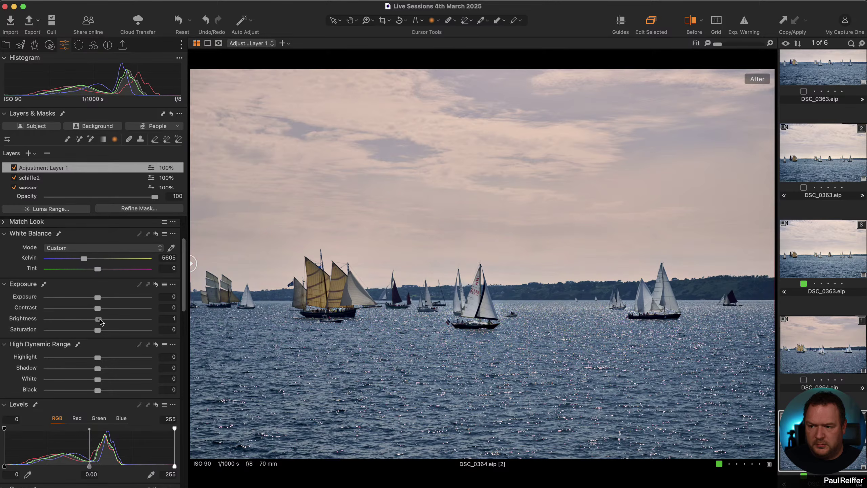
{"action": "left_click_drag", "start_coordinate": [105, 322], "coordinate": [106, 322]}
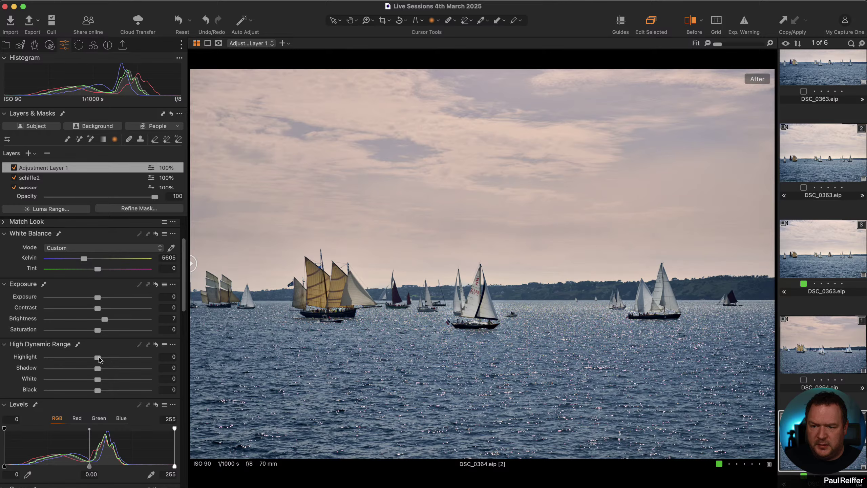
{"action": "left_click_drag", "start_coordinate": [97, 369], "coordinate": [106, 369]}
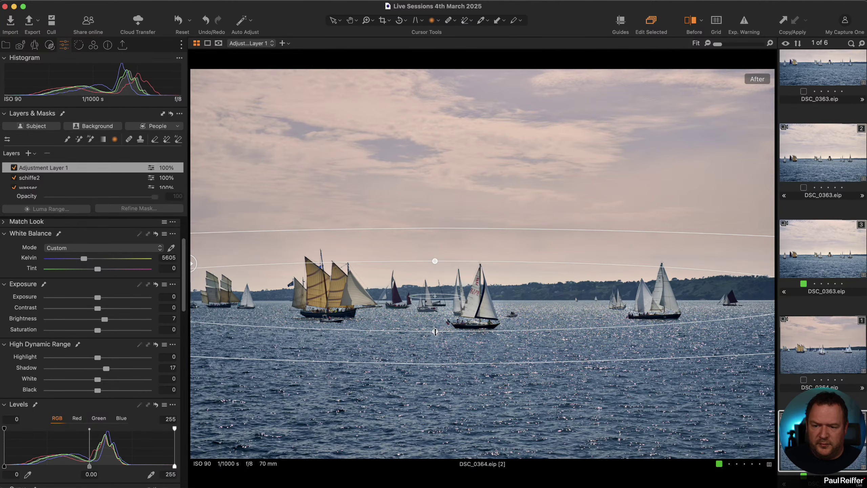
{"action": "left_click_drag", "start_coordinate": [436, 336], "coordinate": [435, 367]}
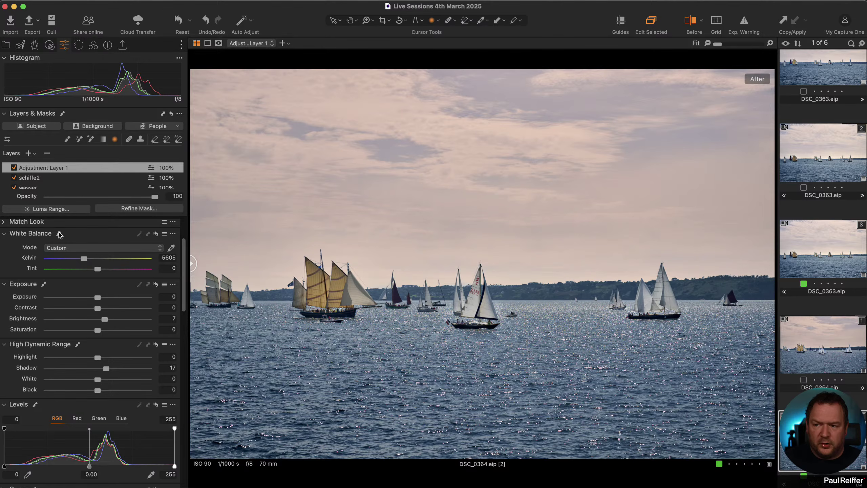
Set the radial layer's opacity to 82 and compare variant 2 of DSC_0364 with the original variant 1.
{"action": "left_click_drag", "start_coordinate": [155, 196], "coordinate": [136, 197]}
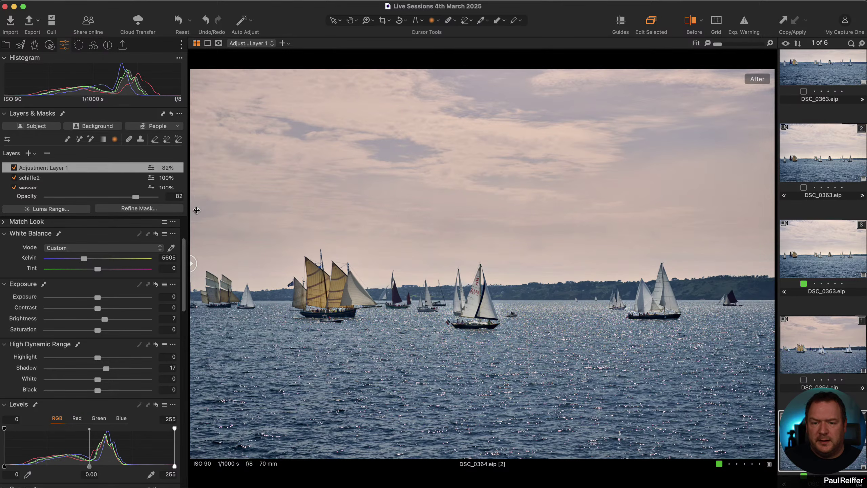
{"action": "left_click", "coordinate": [818, 359]}
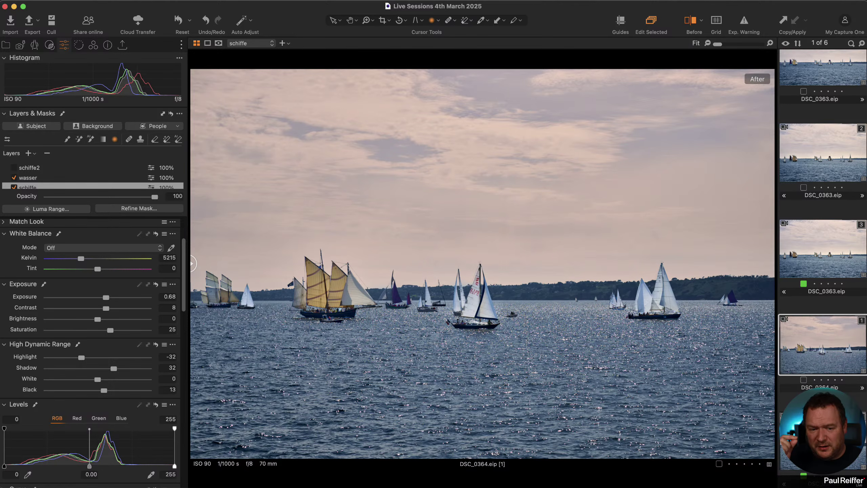
{"action": "left_click", "coordinate": [823, 441]}
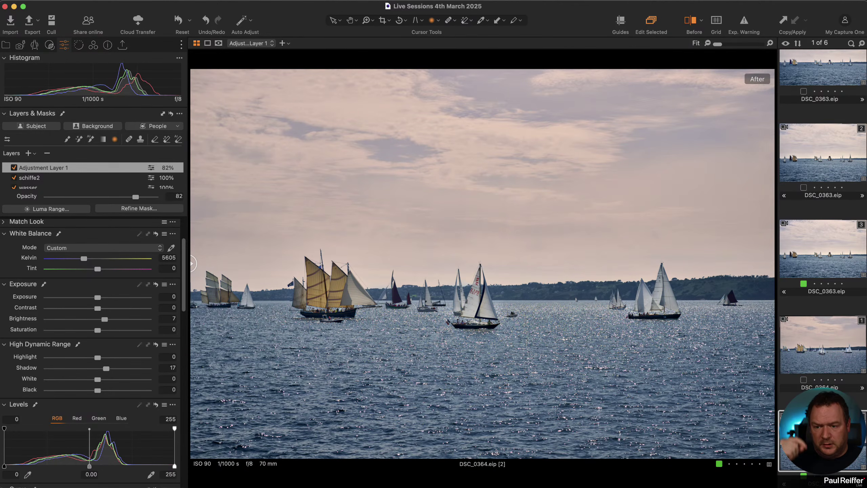
{"action": "left_click_drag", "start_coordinate": [192, 263], "coordinate": [37, 290]}
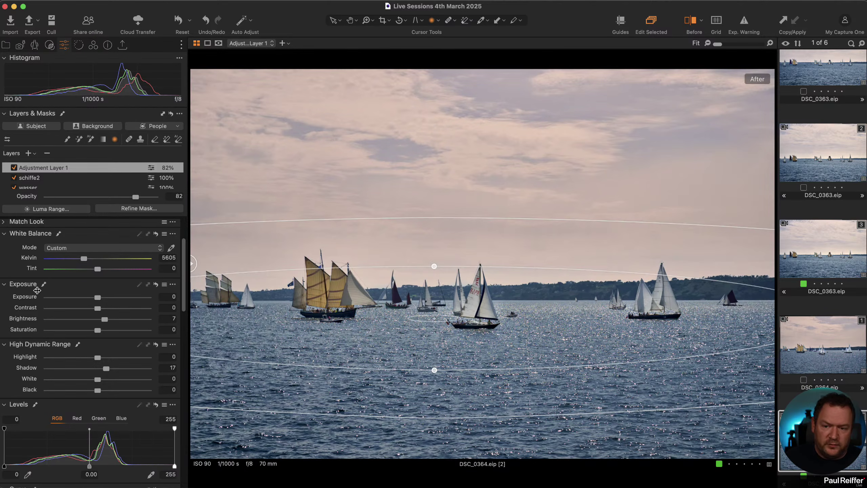
{"action": "key", "text": "v"}
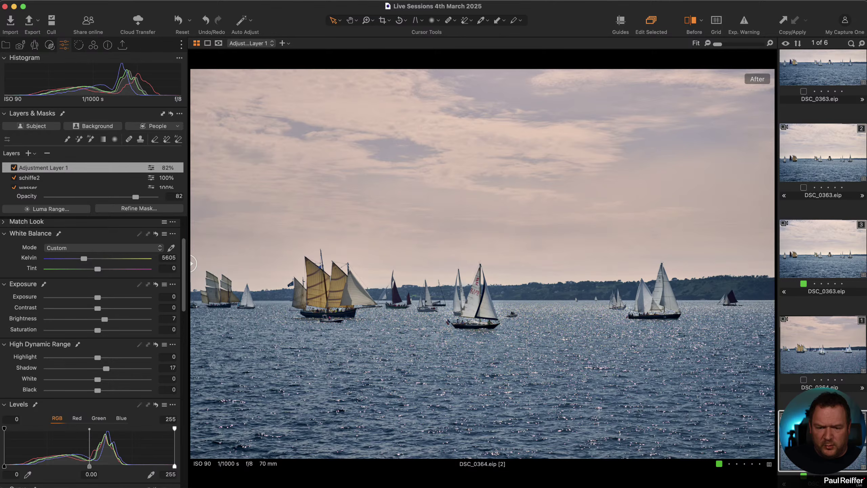
Compare variant 3 of DSC_0363 with variant 1, examining the edges of variant 1's right-hand sailing boats at 100% zoom.
{"action": "left_click", "coordinate": [809, 252]}
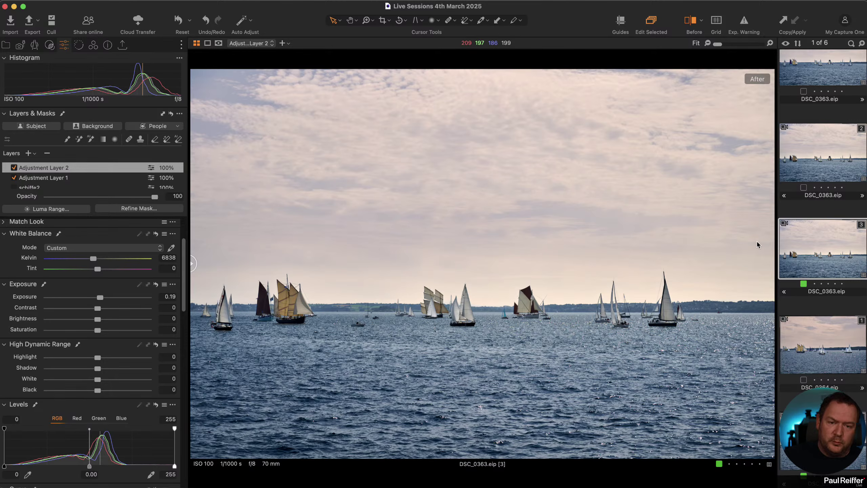
{"action": "left_click", "coordinate": [838, 74]}
{"action": "key", "text": "h"}
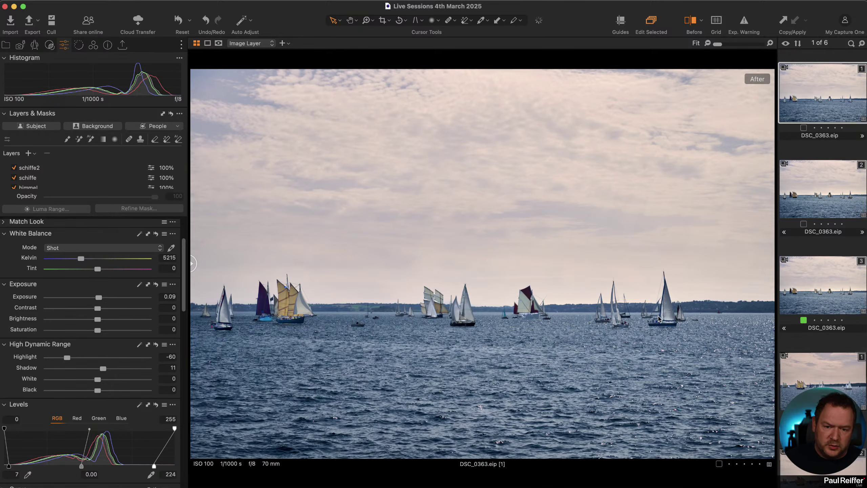
{"action": "left_click", "coordinate": [676, 318]}
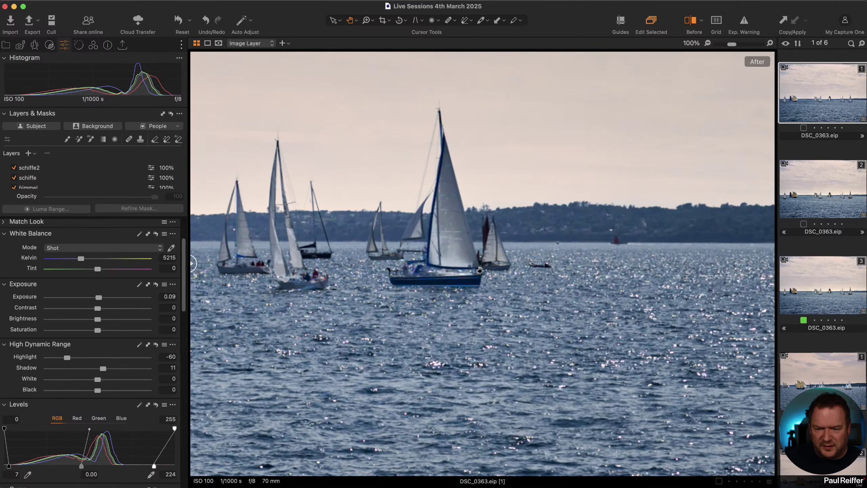
{"action": "left_click_drag", "start_coordinate": [371, 234], "coordinate": [462, 292]}
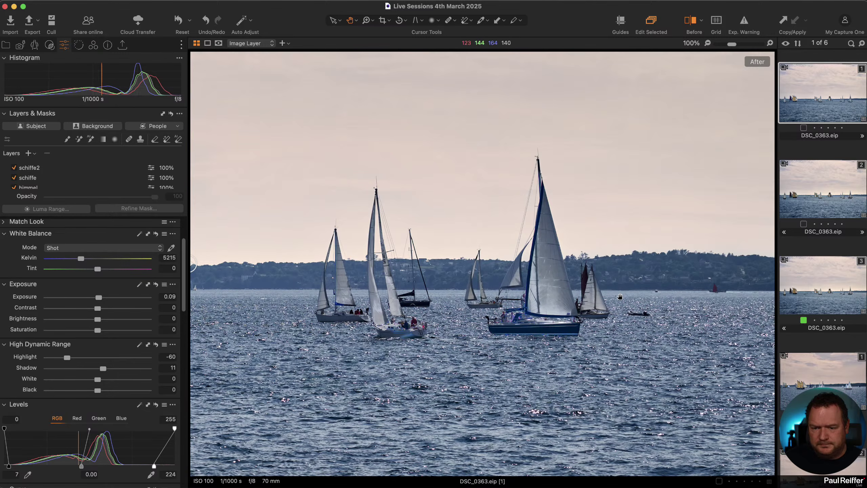
Open the user collection of East Africa wildlife photos and bring up the adjustment tools with the whole image in view.
{"action": "left_click", "coordinate": [10, 45]}
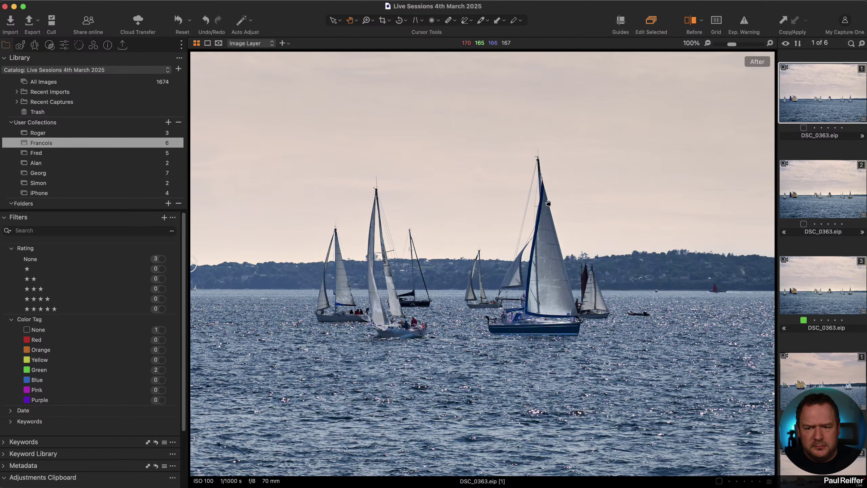
{"action": "left_click", "coordinate": [65, 155]}
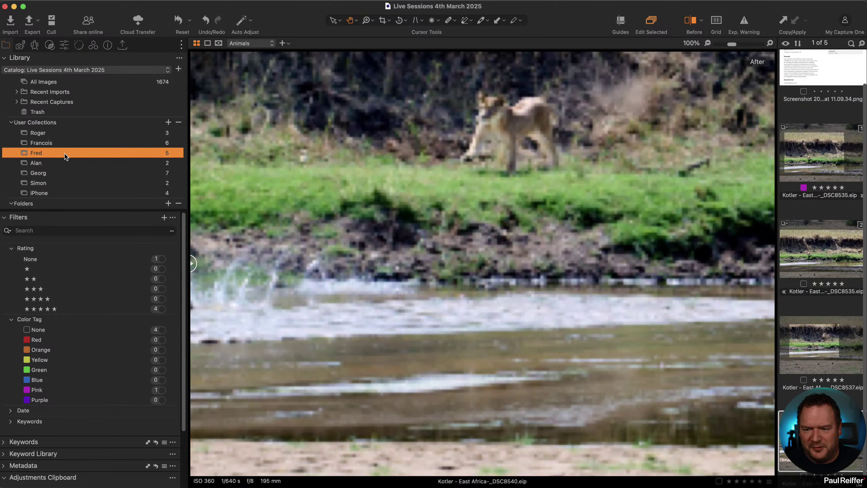
{"action": "left_click", "coordinate": [486, 256]}
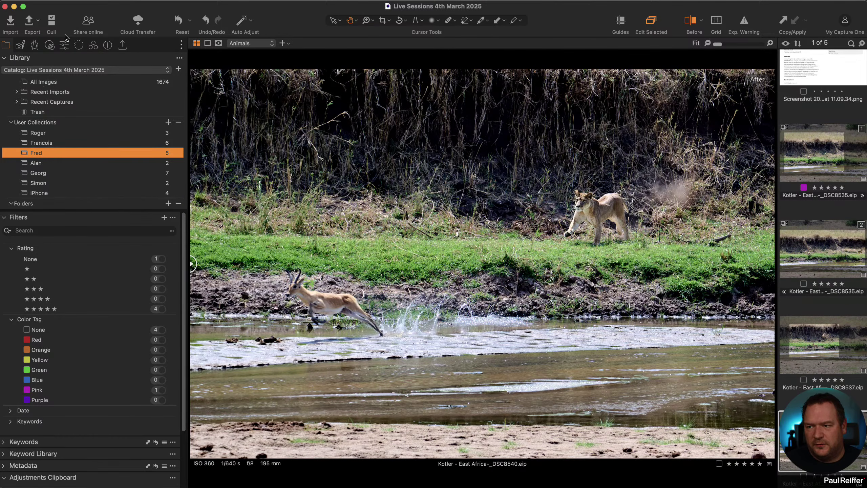
{"action": "left_click", "coordinate": [64, 45]}
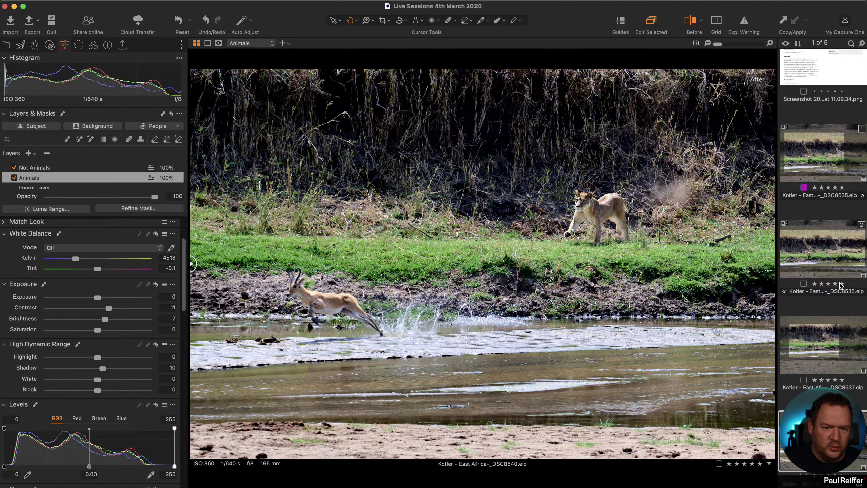
Look through both variants of DSC8535, then DSC8537 and DSC8540, examining the lioness and antelope up close.
{"action": "scroll", "coordinate": [840, 284], "scroll_direction": "up", "scroll_amount": 2}
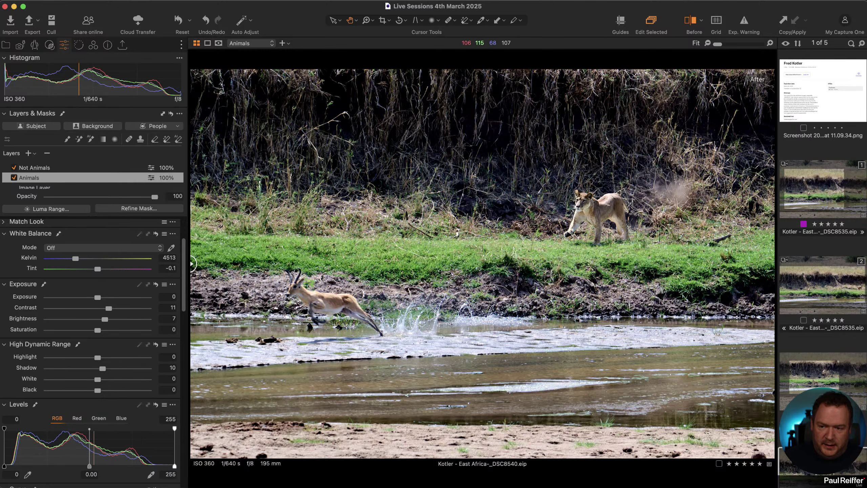
{"action": "left_click", "coordinate": [839, 187]}
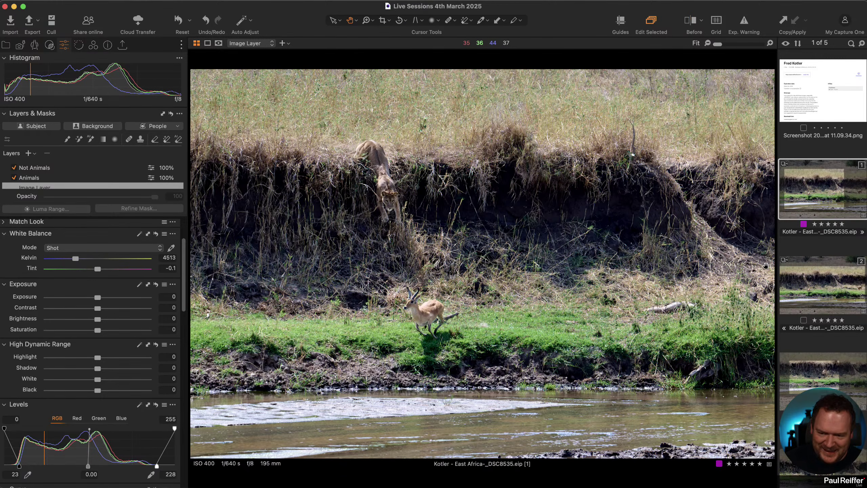
{"action": "left_click", "coordinate": [843, 290]}
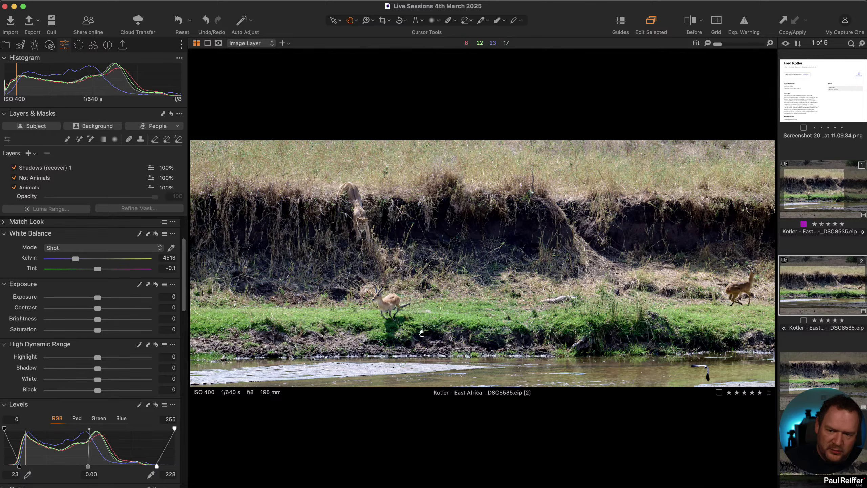
{"action": "left_click", "coordinate": [816, 377]}
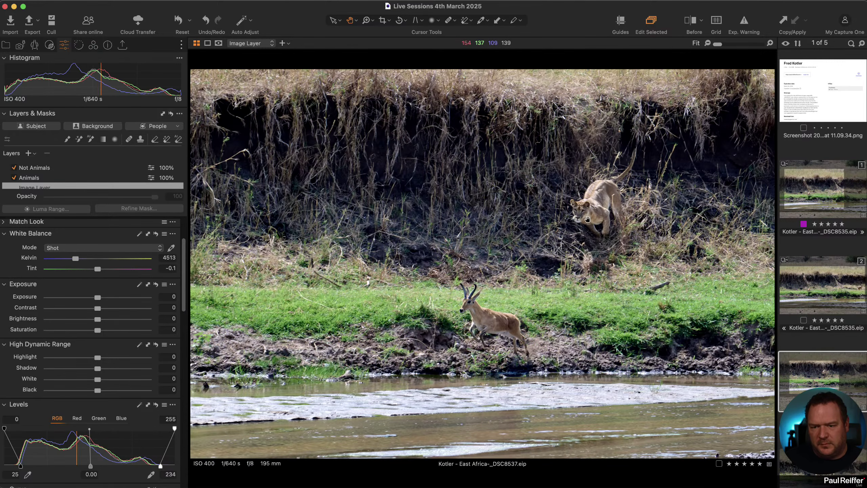
{"action": "left_click", "coordinate": [607, 215]}
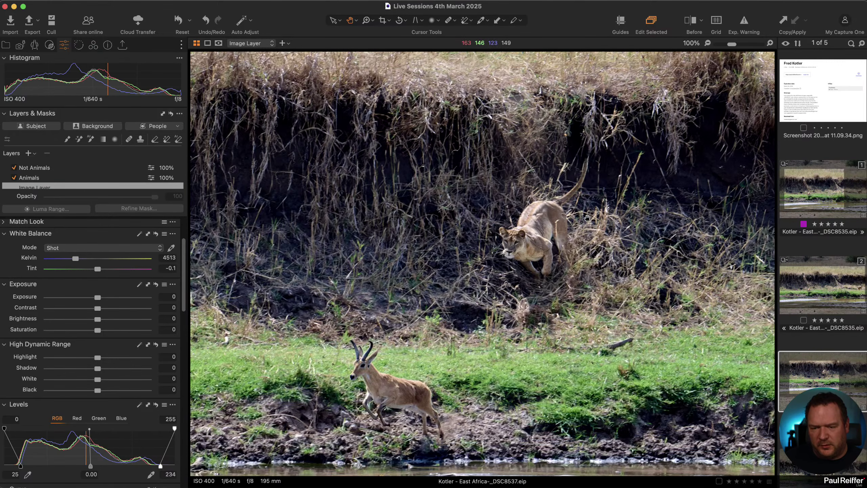
{"action": "left_click", "coordinate": [516, 249]}
{"action": "key", "text": "Down"}
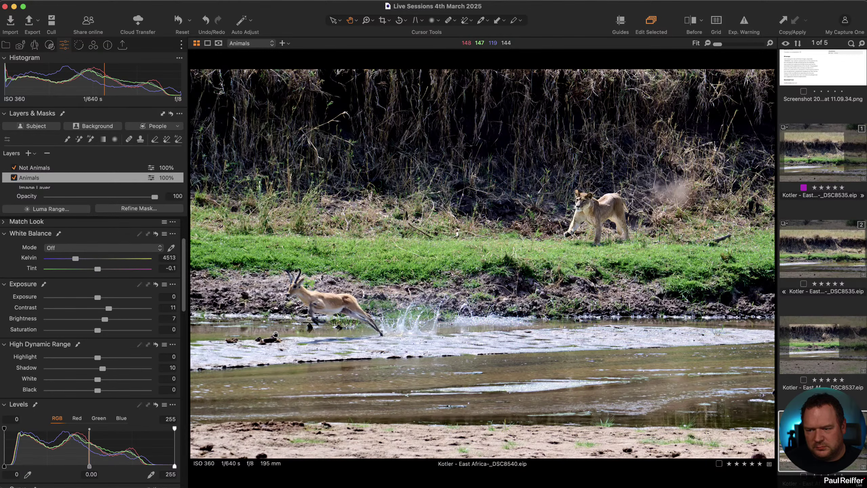
{"action": "left_click", "coordinate": [591, 218]}
{"action": "left_click", "coordinate": [591, 218]}
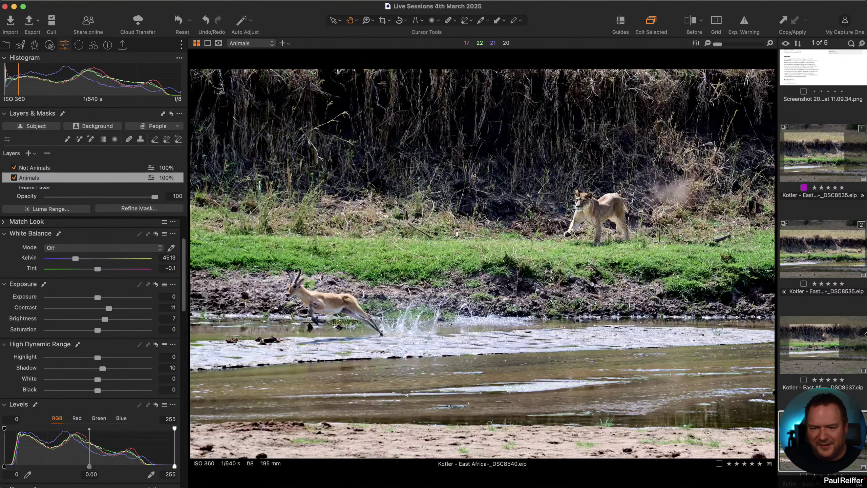
Compare DSC8537 before and after its edits and review the adjustments applied to its image layer.
{"action": "left_click", "coordinate": [839, 336]}
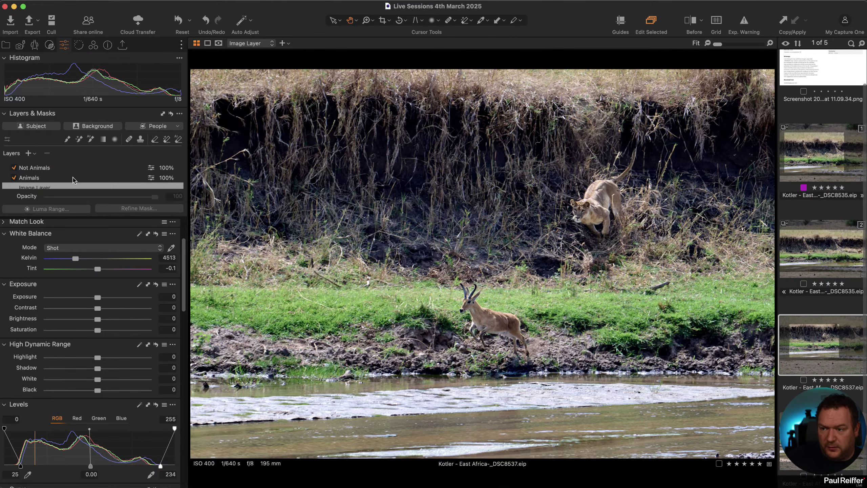
{"action": "scroll", "coordinate": [98, 353], "scroll_direction": "down", "scroll_amount": 10}
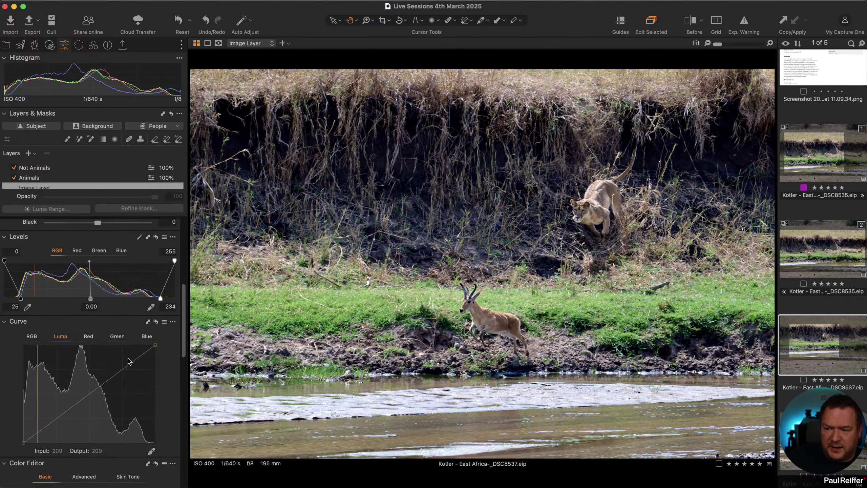
{"action": "key", "text": "y"}
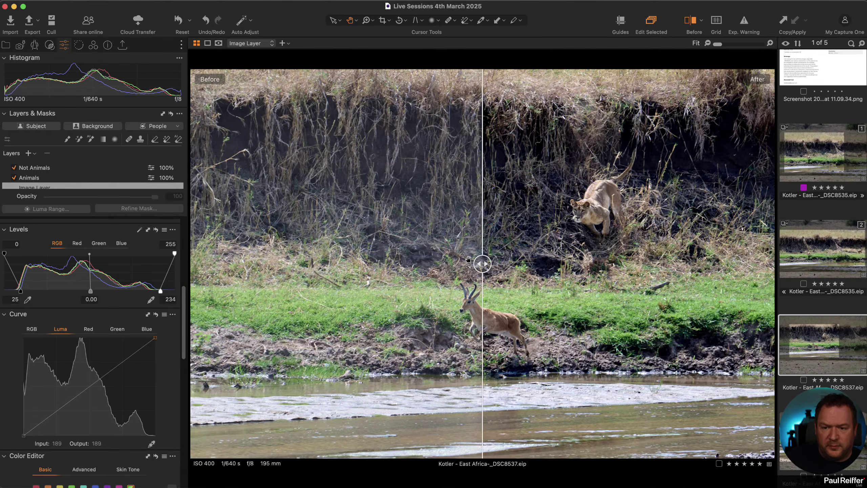
{"action": "left_click_drag", "start_coordinate": [476, 265], "coordinate": [808, 276]}
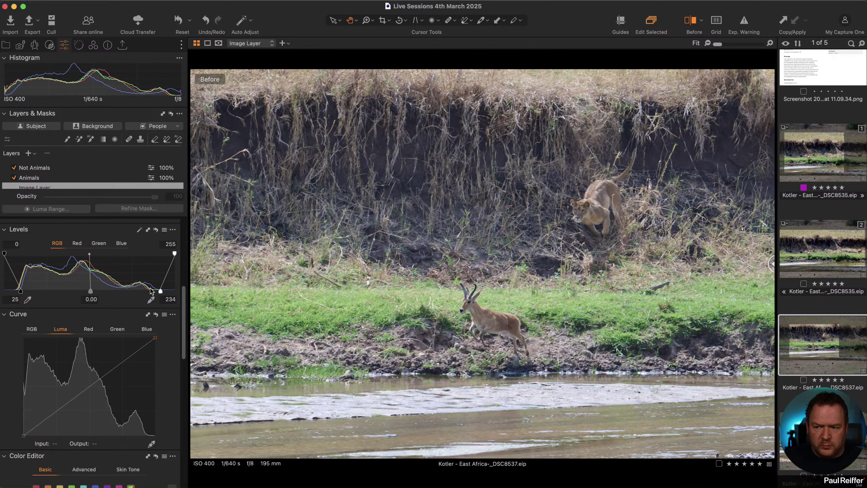
{"action": "key", "text": "y"}
{"action": "key", "text": "y"}
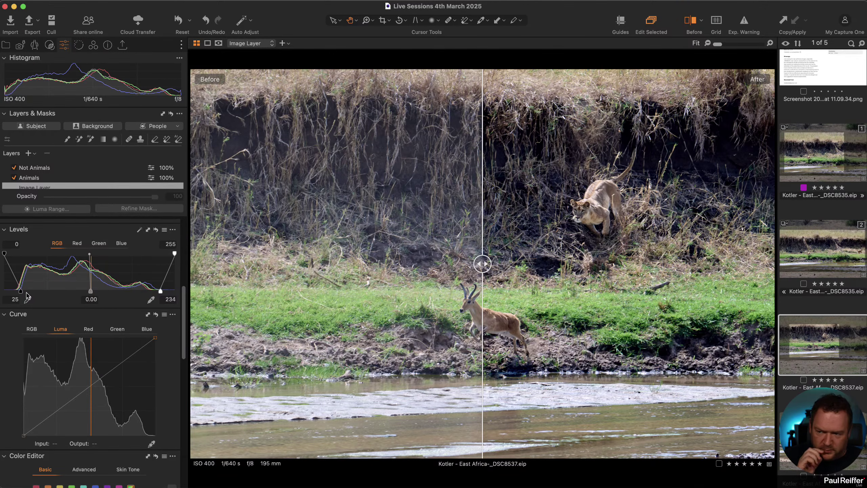
{"action": "scroll", "coordinate": [127, 306], "scroll_direction": "down", "scroll_amount": 15}
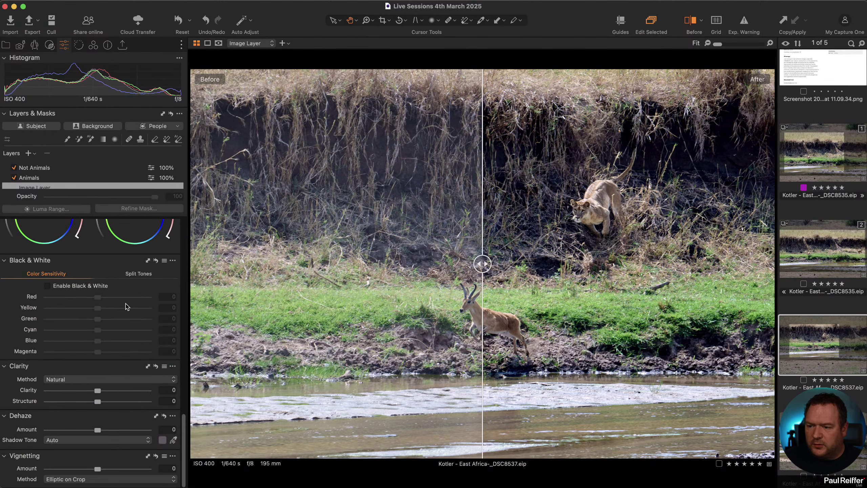
{"action": "scroll", "coordinate": [112, 332], "scroll_direction": "up", "scroll_amount": 20}
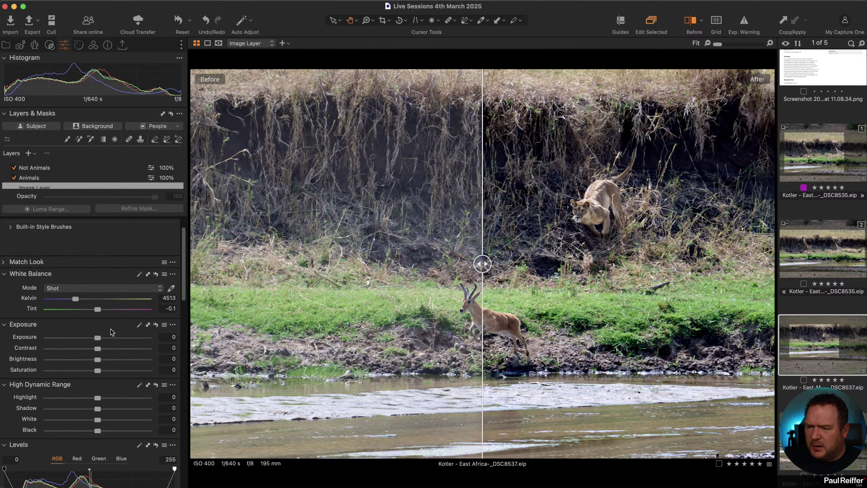
{"action": "scroll", "coordinate": [94, 327], "scroll_direction": "up", "scroll_amount": 2}
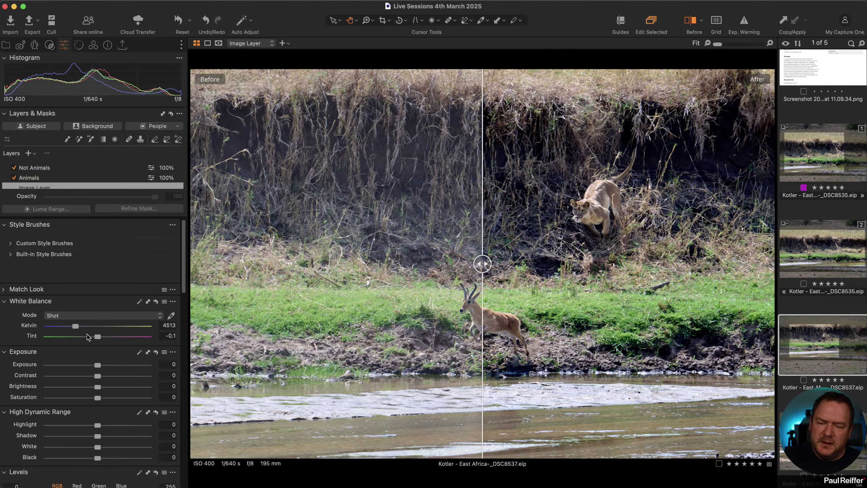
Clone the DSC8537 variant with a green tag and show its edited version across the whole image.
{"action": "right_click", "coordinate": [829, 334]}
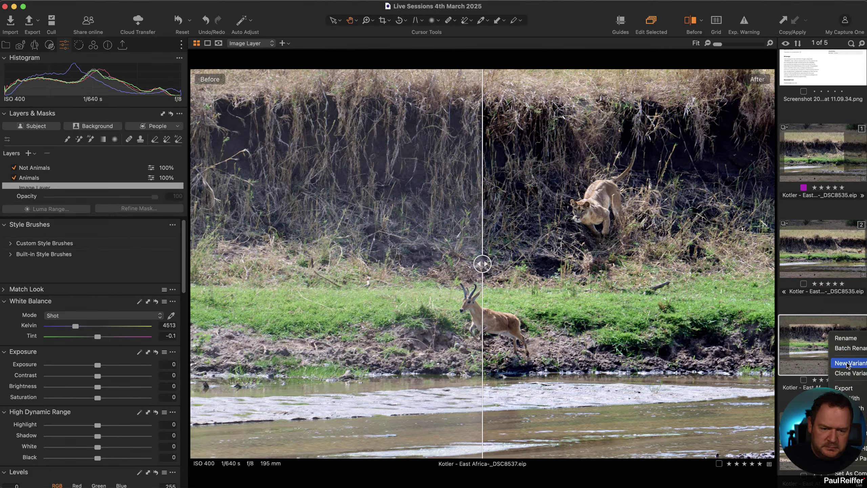
{"action": "left_click", "coordinate": [848, 363]}
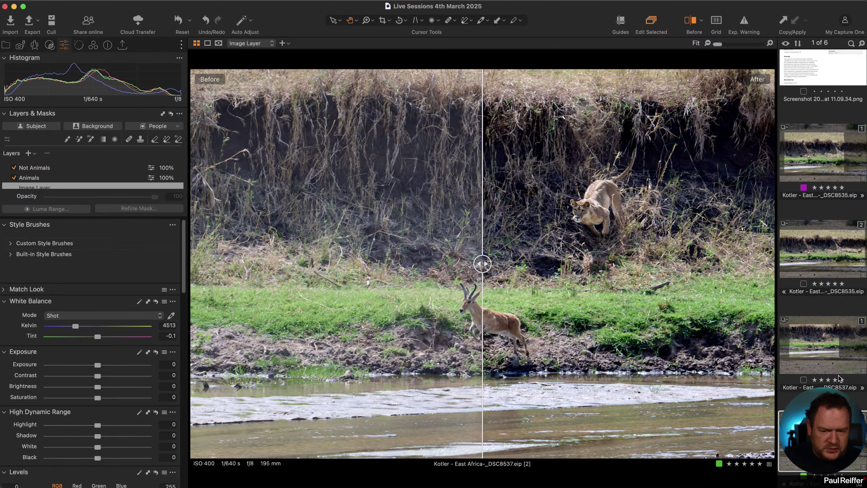
{"action": "scroll", "coordinate": [99, 369], "scroll_direction": "down", "scroll_amount": 15}
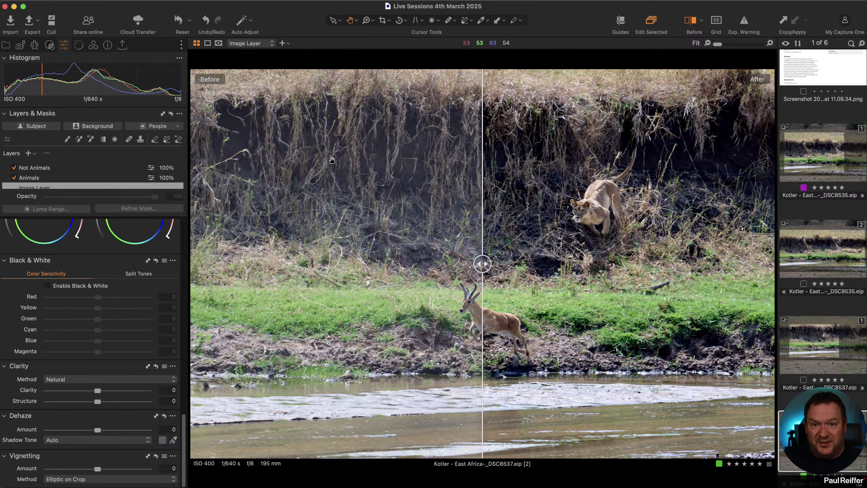
{"action": "left_click_drag", "start_coordinate": [486, 266], "coordinate": [193, 265]}
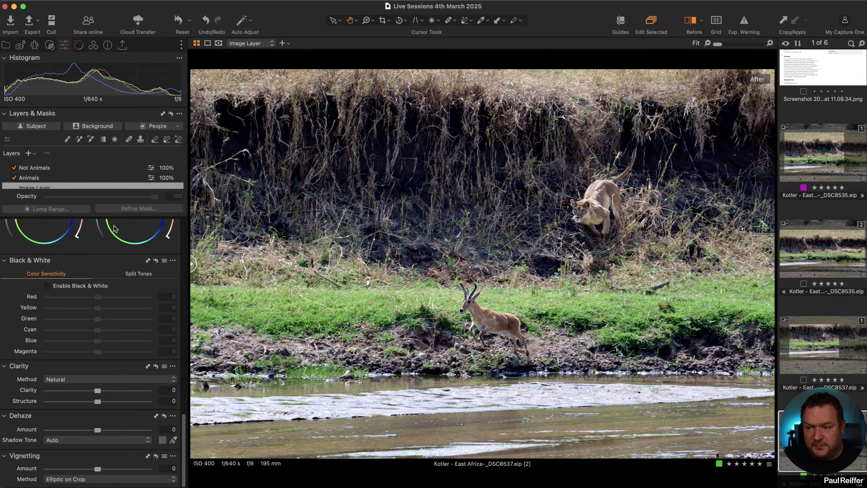
Disable the Not Animals and Animals layers on the green-tagged clone of DSC8537.
{"action": "scroll", "coordinate": [114, 228], "scroll_direction": "up", "scroll_amount": 5}
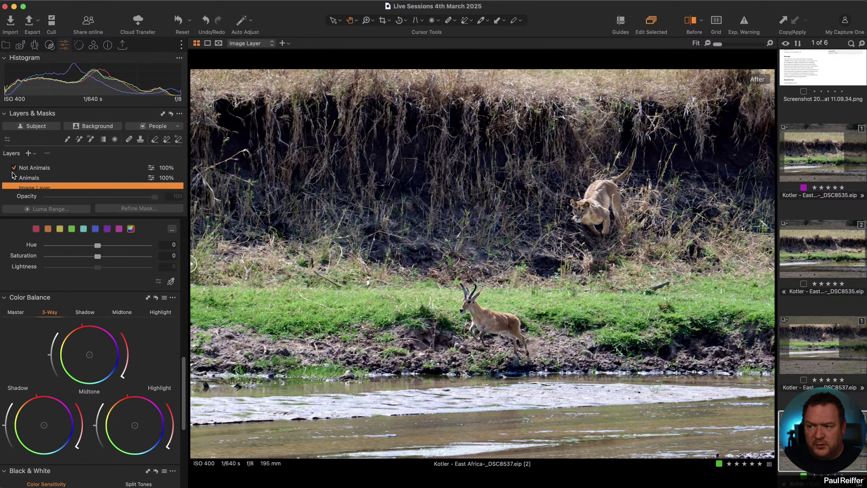
{"action": "left_click", "coordinate": [14, 167]}
{"action": "left_click", "coordinate": [14, 177]}
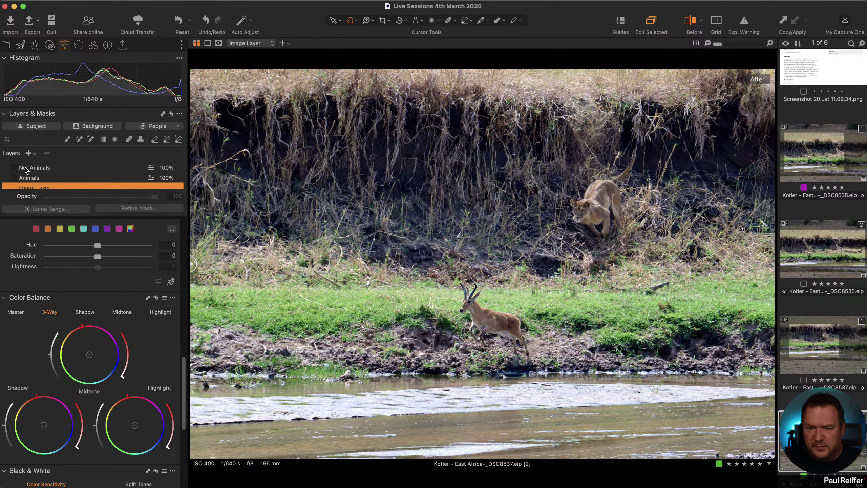
{"action": "scroll", "coordinate": [125, 291], "scroll_direction": "up", "scroll_amount": 10}
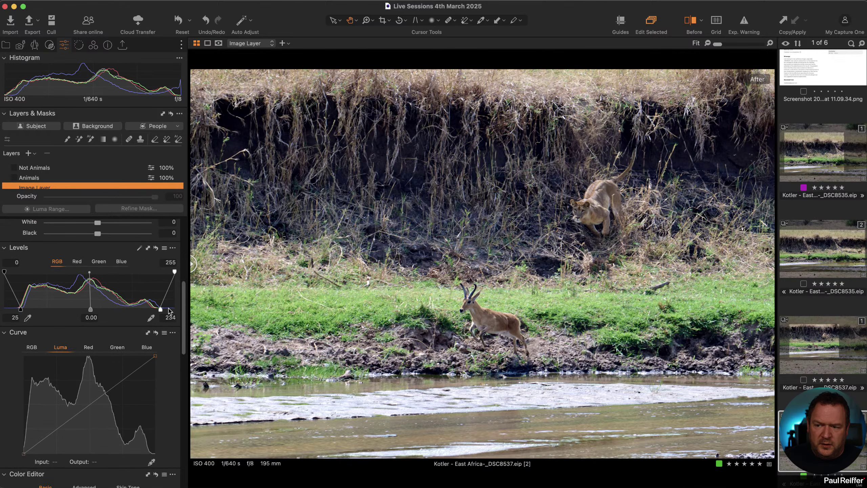
Reset the Levels on the green-tagged clone's image layer and set its Dehaze amount to 24.
{"action": "left_click", "coordinate": [155, 252]}
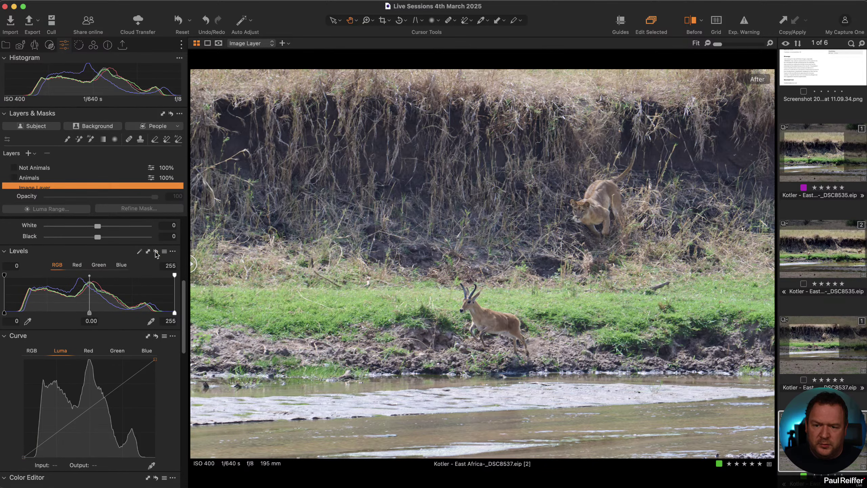
{"action": "scroll", "coordinate": [113, 376], "scroll_direction": "down", "scroll_amount": 12}
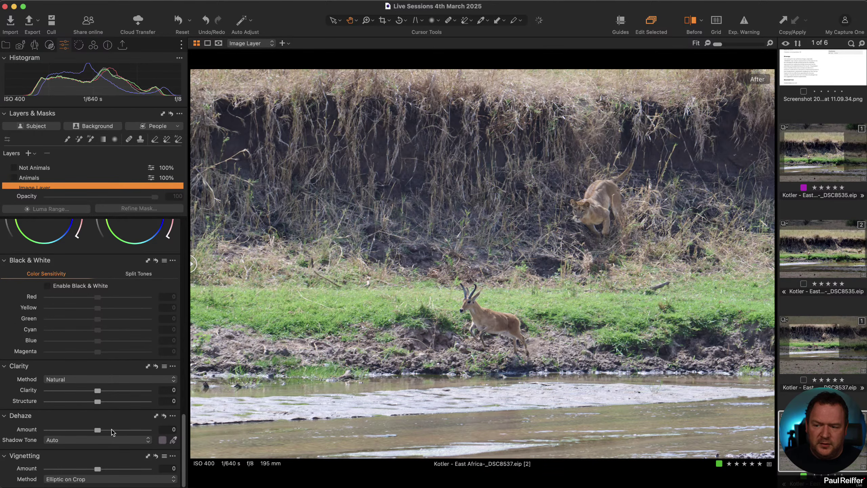
{"action": "left_click", "coordinate": [112, 430]}
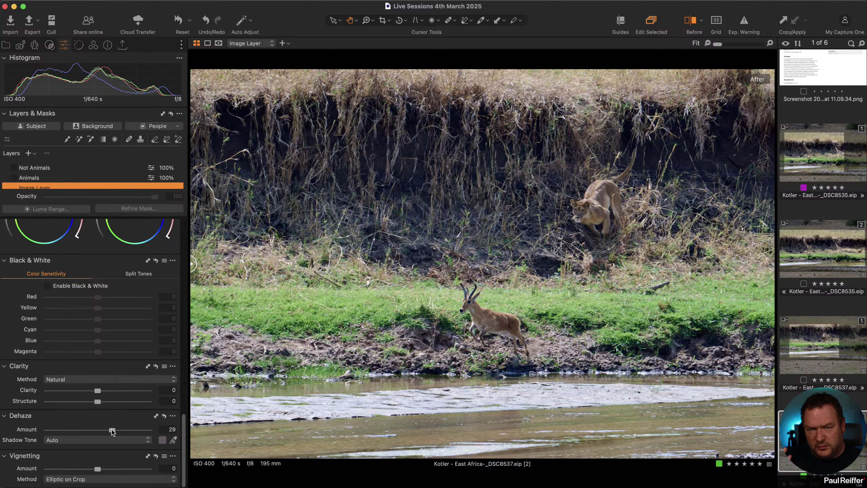
{"action": "left_click_drag", "start_coordinate": [109, 432], "coordinate": [110, 432]}
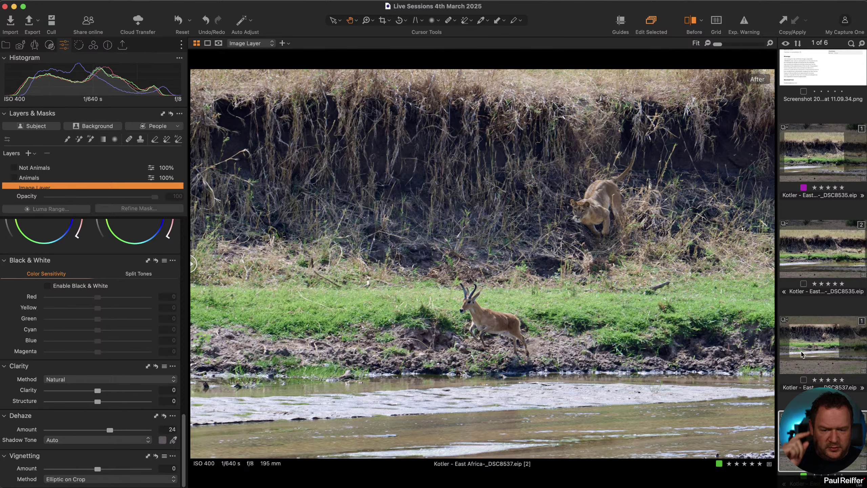
Disable the Animals and Not Animals layers on the first DSC8537 variant.
{"action": "left_click", "coordinate": [823, 343]}
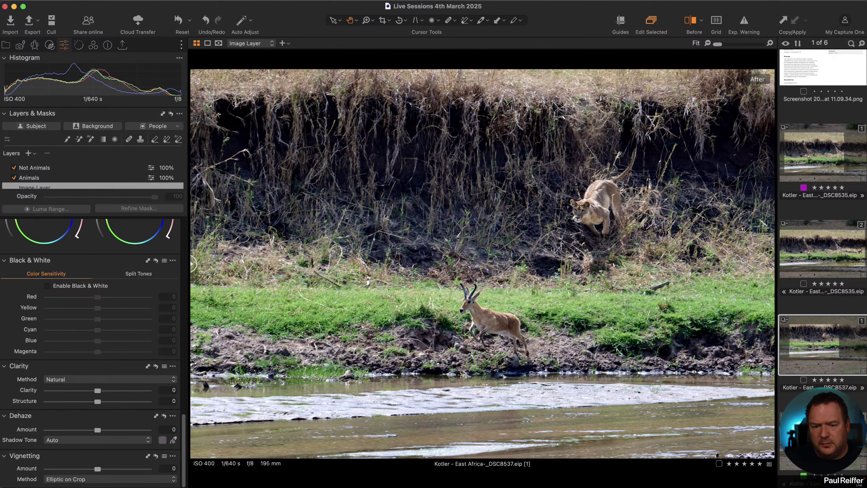
{"action": "left_click", "coordinate": [14, 178]}
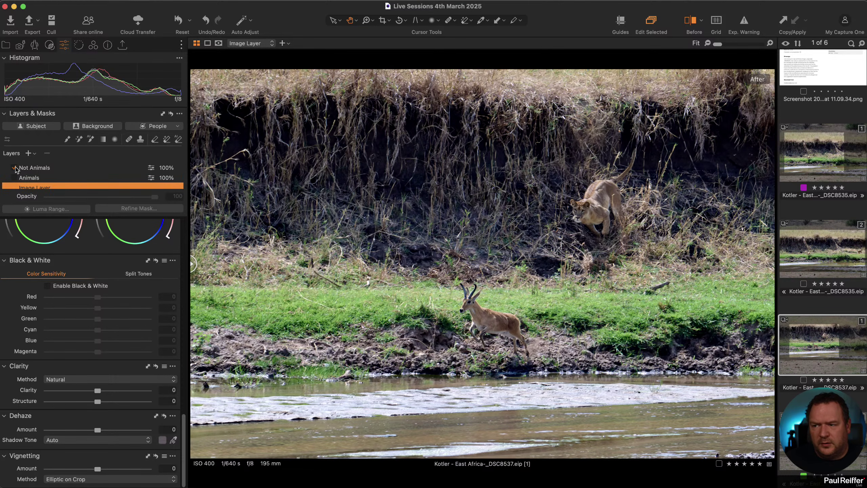
{"action": "left_click", "coordinate": [14, 168]}
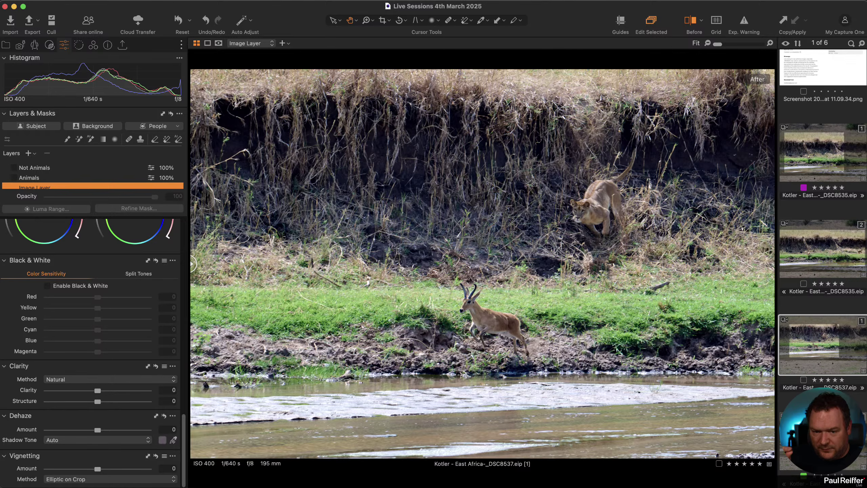
Set the green-tagged clone's Dehaze amount to 20 and compare it with the first DSC8537 variant.
{"action": "left_click", "coordinate": [823, 440]}
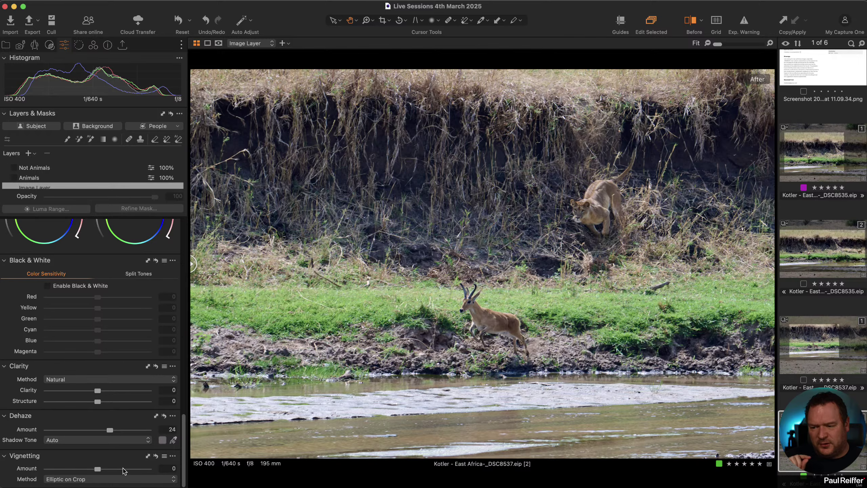
{"action": "mouse_move", "coordinate": [108, 432]}
{"action": "left_mouse_down"}
{"action": "mouse_move", "coordinate": [132, 434]}
{"action": "mouse_move", "coordinate": [107, 435]}
{"action": "left_mouse_up"}
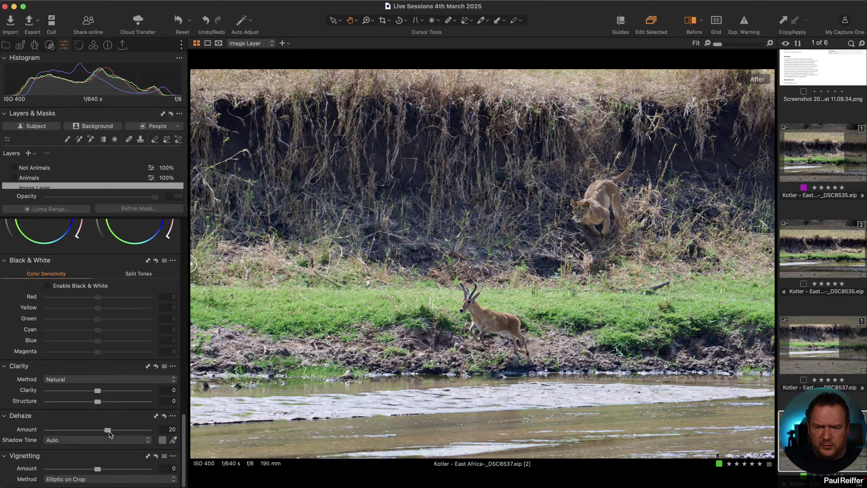
{"action": "left_click", "coordinate": [822, 340]}
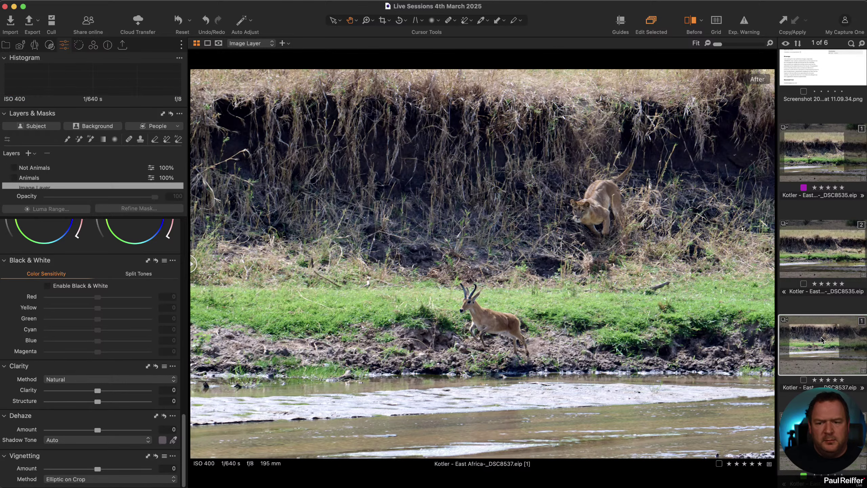
{"action": "left_click", "coordinate": [823, 441]}
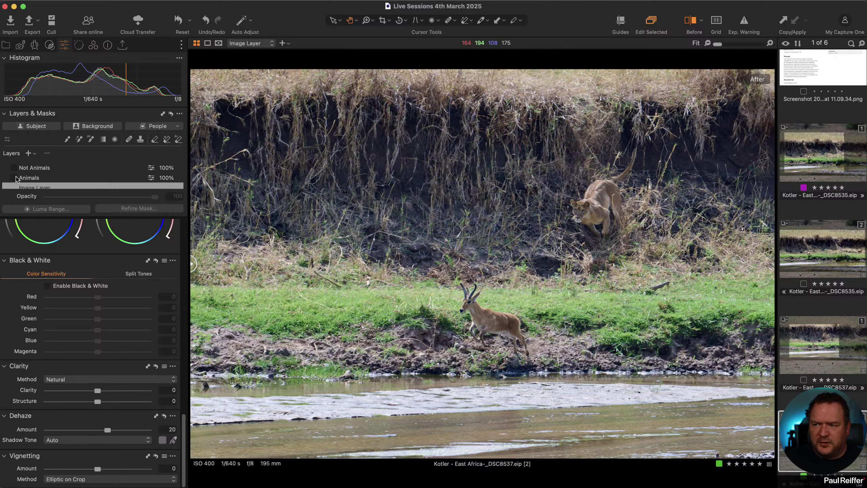
Enable the Animals layer on the green-tagged clone and display its mask in grayscale, enlarged to 100%.
{"action": "left_click", "coordinate": [31, 180]}
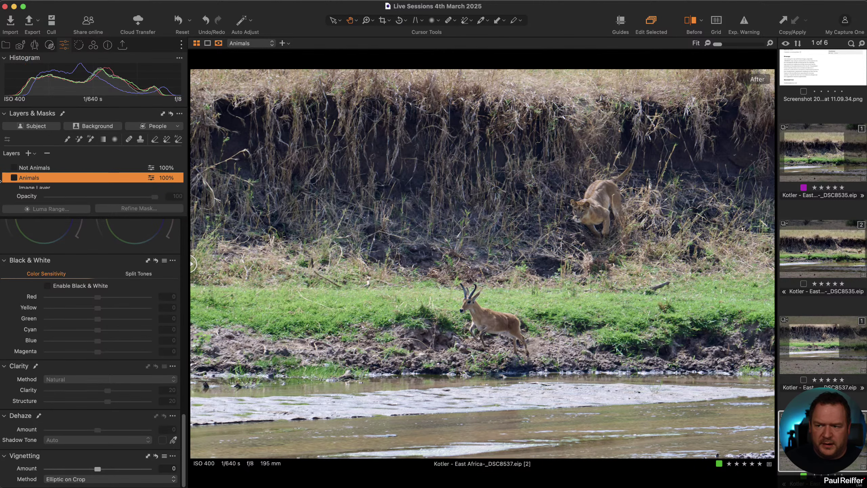
{"action": "left_click", "coordinate": [13, 178]}
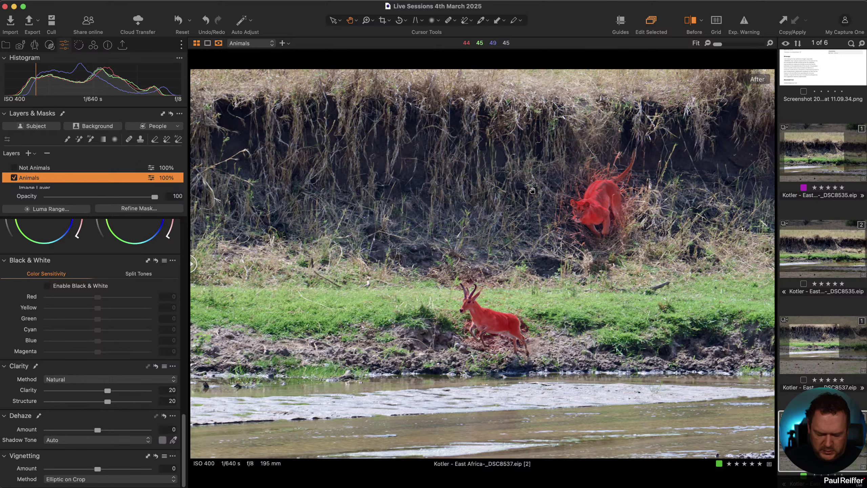
{"action": "key", "text": "alt+m"}
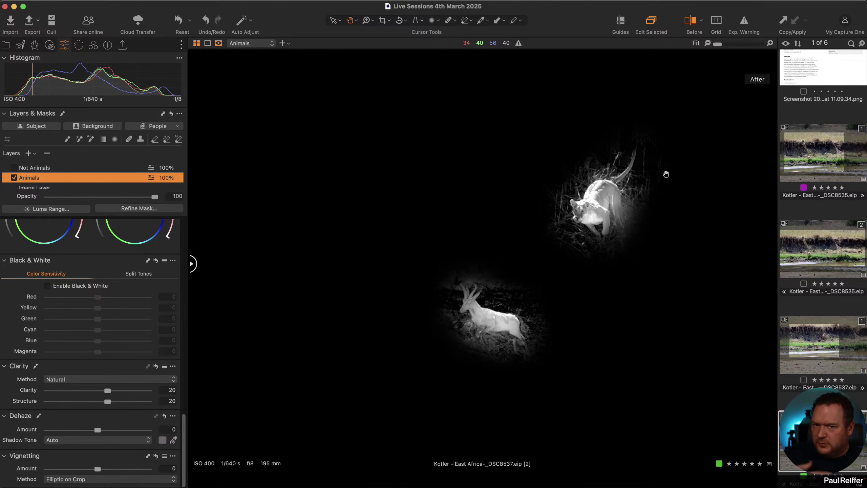
{"action": "key", "text": "z"}
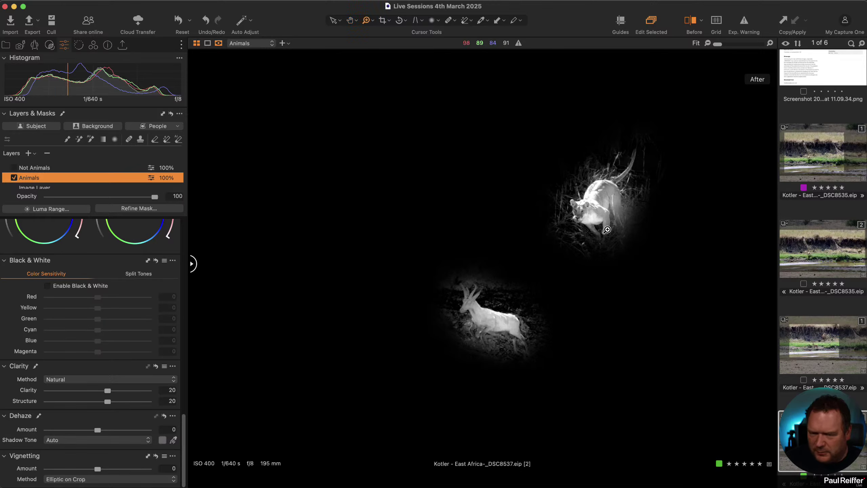
{"action": "left_click", "coordinate": [607, 230]}
Erase the spill around the lioness from the Animals mask using a smaller eraser brush.
{"action": "key", "text": "e"}
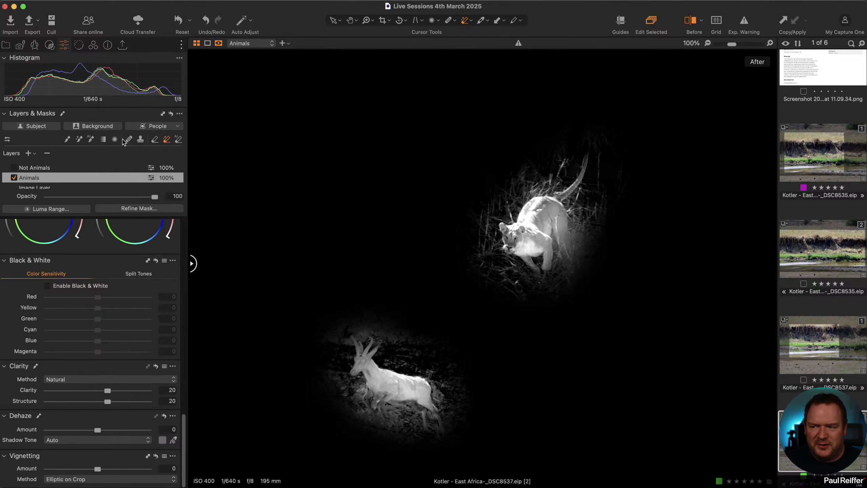
{"action": "left_click", "coordinate": [154, 139]}
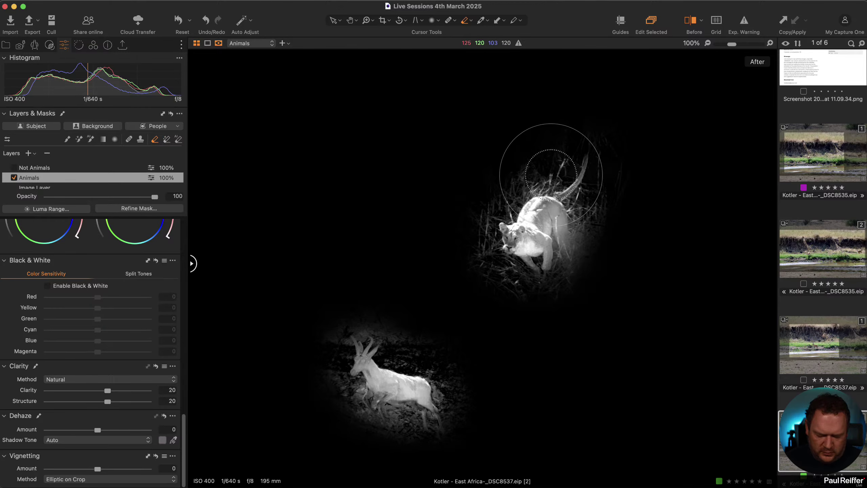
{"action": "key", "text": "bracketleft"}
{"action": "key", "text": "bracketleft"}
{"action": "key", "text": "bracketleft"}
{"action": "key", "text": "bracketleft"}
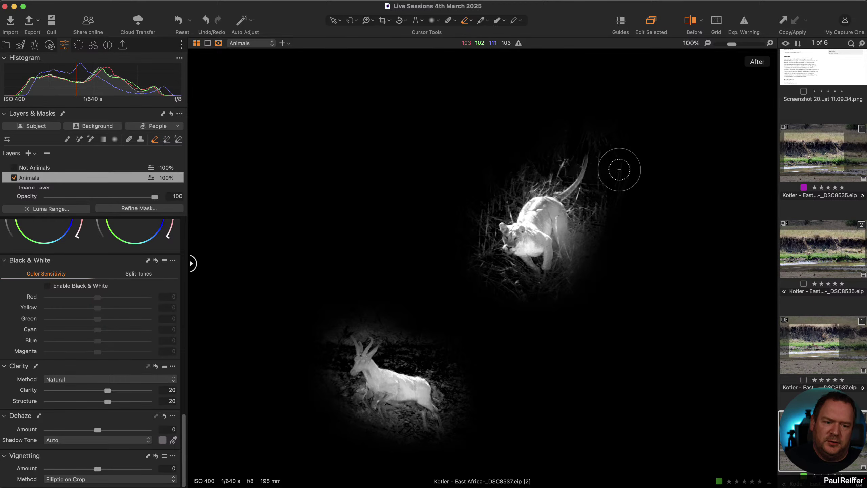
{"action": "mouse_move", "coordinate": [606, 132]}
{"action": "left_mouse_down"}
{"action": "mouse_move", "coordinate": [609, 202]}
{"action": "mouse_move", "coordinate": [625, 213]}
{"action": "mouse_move", "coordinate": [611, 221]}
{"action": "mouse_move", "coordinate": [592, 213]}
{"action": "mouse_move", "coordinate": [588, 260]}
{"action": "mouse_move", "coordinate": [569, 297]}
{"action": "mouse_move", "coordinate": [557, 293]}
{"action": "mouse_move", "coordinate": [560, 276]}
{"action": "mouse_move", "coordinate": [546, 309]}
{"action": "mouse_move", "coordinate": [486, 264]}
{"action": "mouse_move", "coordinate": [510, 270]}
{"action": "mouse_move", "coordinate": [520, 284]}
{"action": "mouse_move", "coordinate": [505, 286]}
{"action": "mouse_move", "coordinate": [472, 241]}
{"action": "mouse_move", "coordinate": [469, 201]}
{"action": "mouse_move", "coordinate": [485, 263]}
{"action": "mouse_move", "coordinate": [488, 196]}
{"action": "mouse_move", "coordinate": [490, 207]}
{"action": "mouse_move", "coordinate": [506, 206]}
{"action": "mouse_move", "coordinate": [516, 174]}
{"action": "mouse_move", "coordinate": [525, 179]}
{"action": "mouse_move", "coordinate": [516, 191]}
{"action": "mouse_move", "coordinate": [549, 169]}
{"action": "mouse_move", "coordinate": [529, 190]}
{"action": "mouse_move", "coordinate": [520, 191]}
{"action": "mouse_move", "coordinate": [587, 121]}
{"action": "left_mouse_up"}
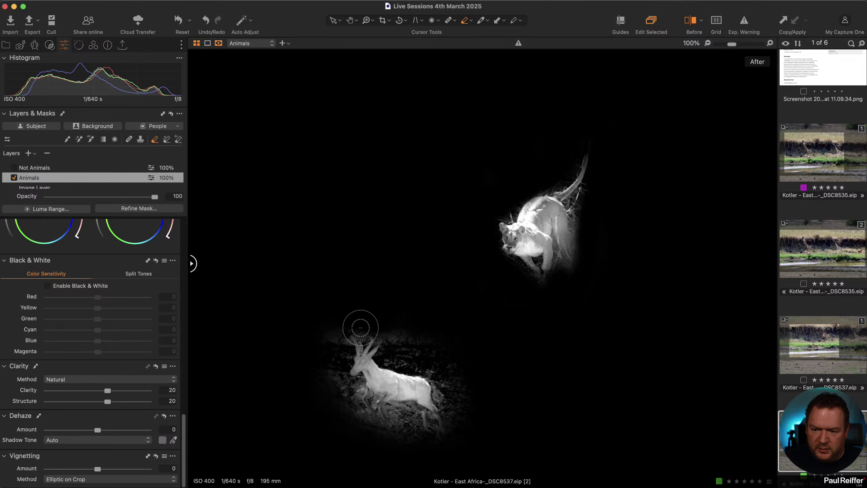
Erase the surrounding grass and mud around the antelope from the Animals mask.
{"action": "mouse_move", "coordinate": [386, 331]}
{"action": "left_mouse_down"}
{"action": "mouse_move", "coordinate": [392, 352]}
{"action": "mouse_move", "coordinate": [431, 360]}
{"action": "mouse_move", "coordinate": [458, 353]}
{"action": "mouse_move", "coordinate": [430, 362]}
{"action": "mouse_move", "coordinate": [473, 424]}
{"action": "mouse_move", "coordinate": [451, 403]}
{"action": "mouse_move", "coordinate": [461, 437]}
{"action": "left_mouse_up"}
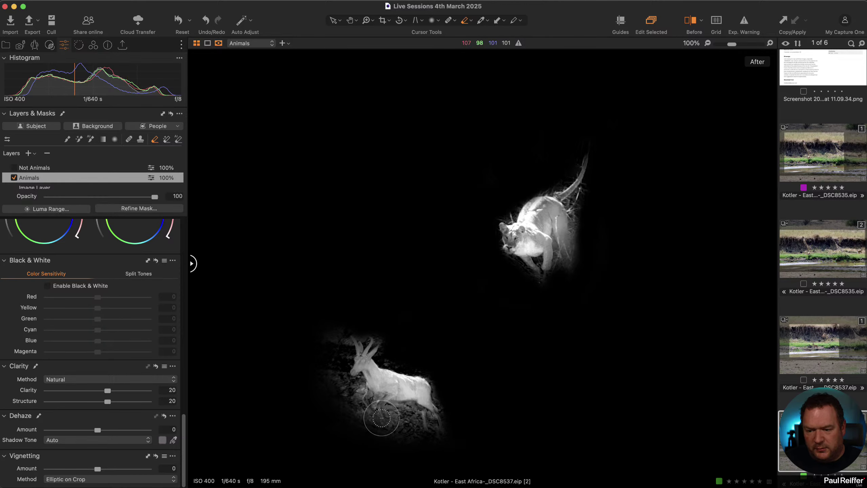
{"action": "left_click_drag", "start_coordinate": [396, 414], "coordinate": [427, 443]}
{"action": "left_click_drag", "start_coordinate": [348, 399], "coordinate": [389, 448]}
{"action": "mouse_move", "coordinate": [336, 387]}
{"action": "left_mouse_down"}
{"action": "mouse_move", "coordinate": [335, 330]}
{"action": "mouse_move", "coordinate": [341, 343]}
{"action": "mouse_move", "coordinate": [330, 367]}
{"action": "mouse_move", "coordinate": [310, 312]}
{"action": "mouse_move", "coordinate": [329, 400]}
{"action": "mouse_move", "coordinate": [312, 323]}
{"action": "left_mouse_up"}
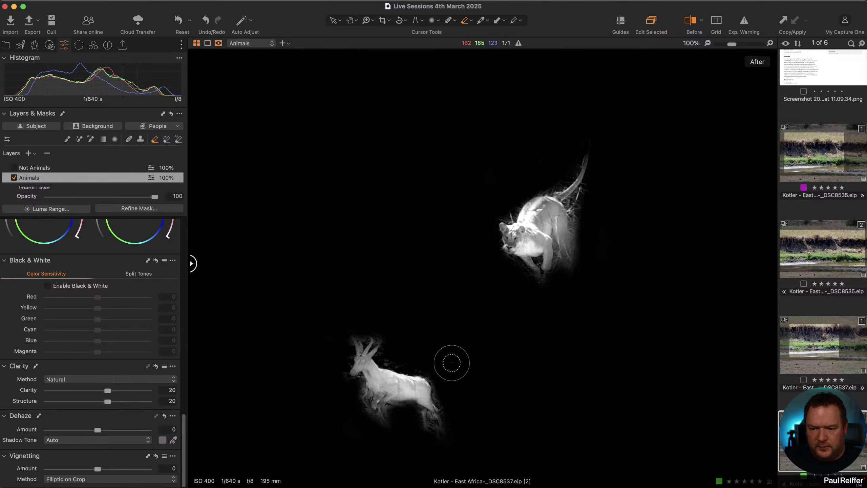
Hide the Animals mask display and review the layer's clarity, exposure, high dynamic range and white balance adjustments.
{"action": "key", "text": "alt+m"}
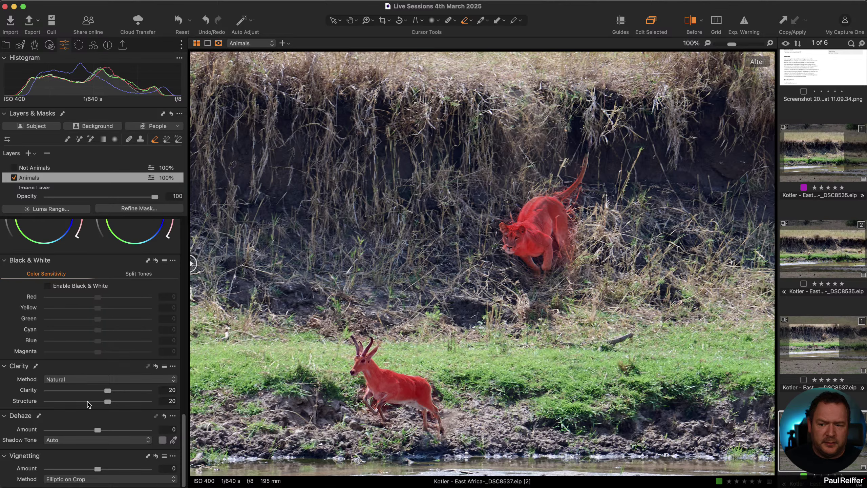
{"action": "key", "text": "m"}
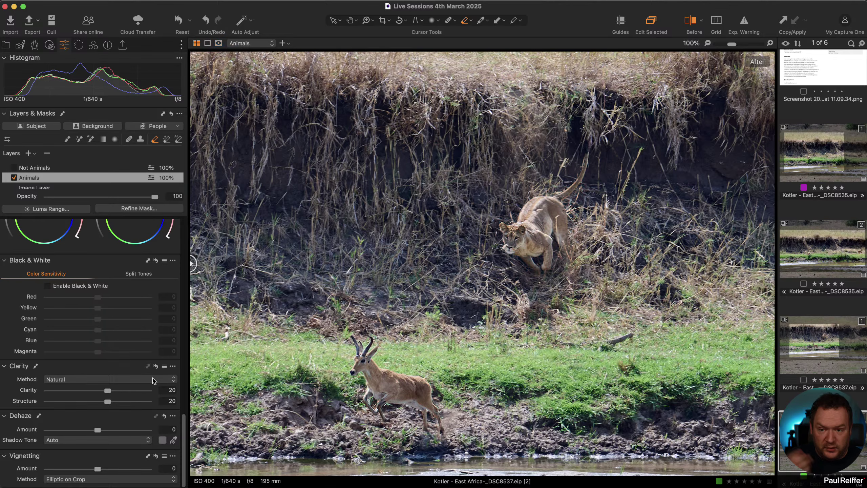
{"action": "scroll", "coordinate": [141, 370], "scroll_direction": "up", "scroll_amount": 5}
{"action": "scroll", "coordinate": [140, 370], "scroll_direction": "up", "scroll_amount": 10}
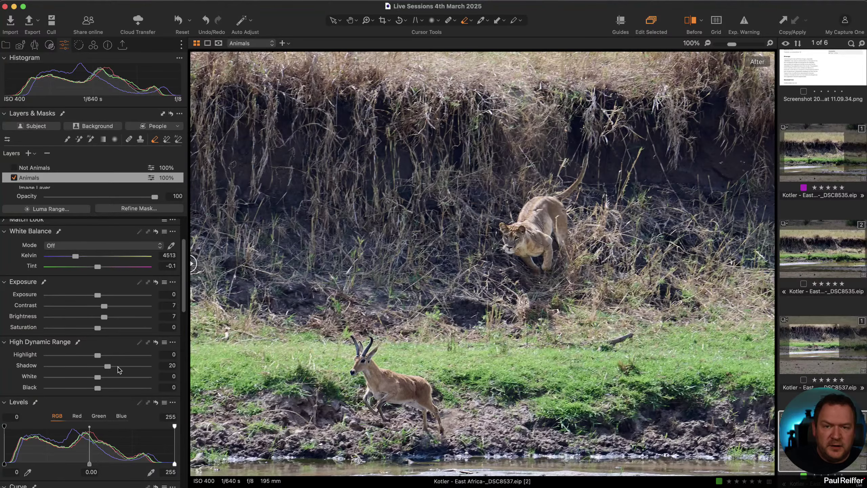
{"action": "scroll", "coordinate": [118, 369], "scroll_direction": "up", "scroll_amount": 1}
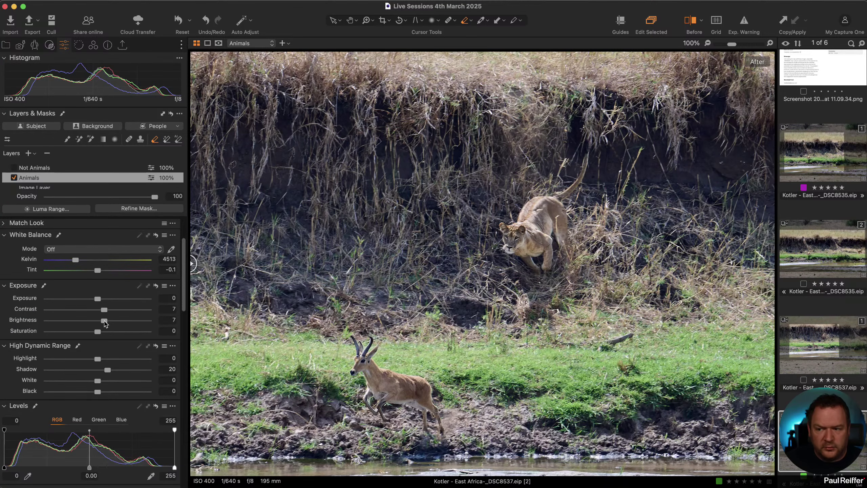
{"action": "scroll", "coordinate": [109, 318], "scroll_direction": "up", "scroll_amount": 3}
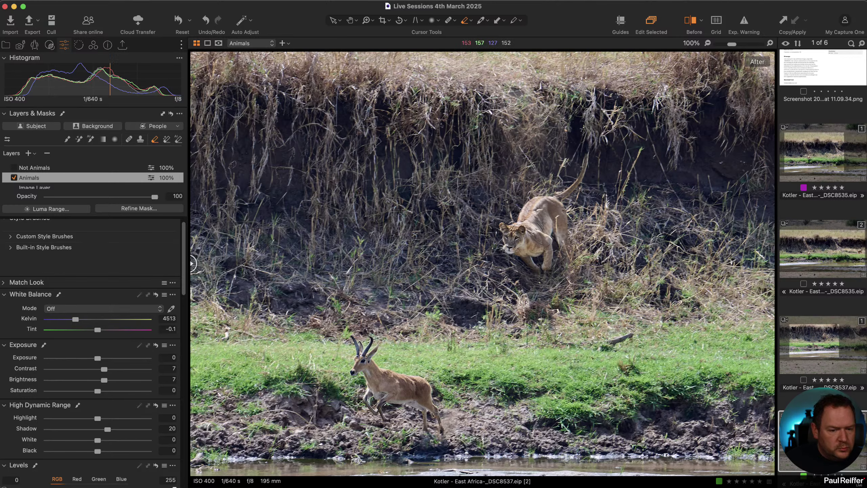
Try masking the animals with an automatic subject mask, and delete the added mask and adjustment layers.
{"action": "left_click", "coordinate": [29, 153]}
{"action": "left_click", "coordinate": [39, 127]}
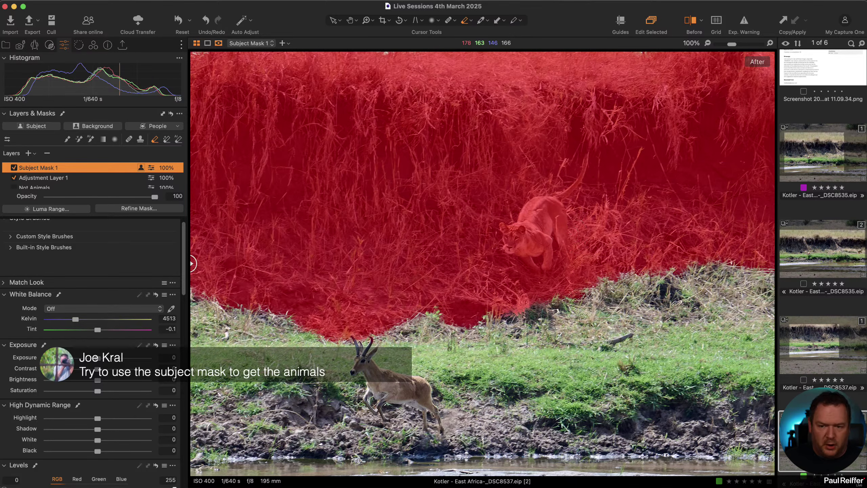
{"action": "key", "text": "super+0"}
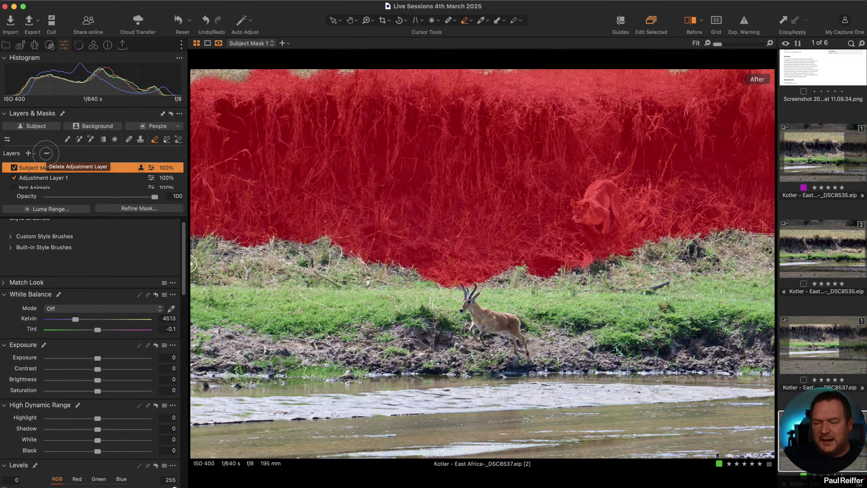
{"action": "left_click", "coordinate": [46, 154]}
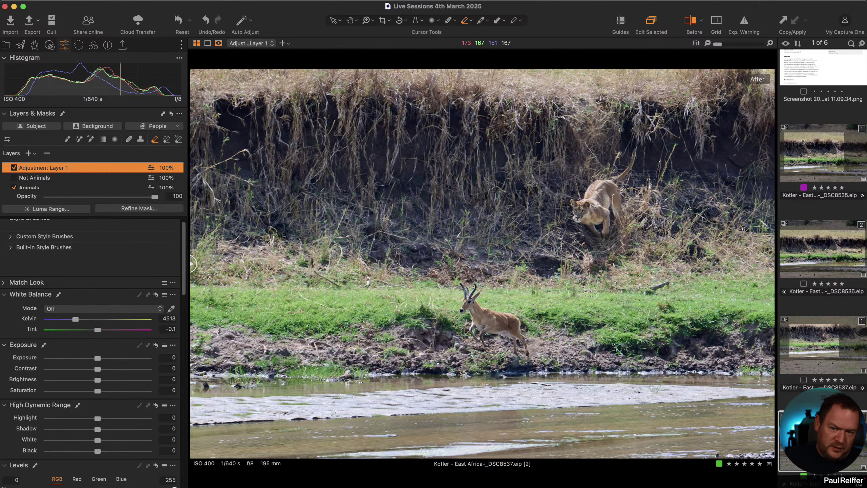
{"action": "left_click", "coordinate": [47, 154]}
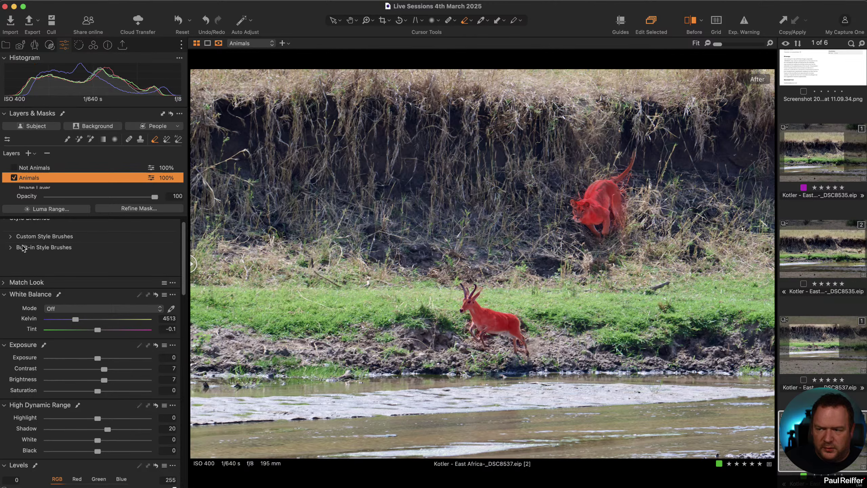
Enable the Not Animals layer and display its mask in grayscale.
{"action": "left_click", "coordinate": [19, 169]}
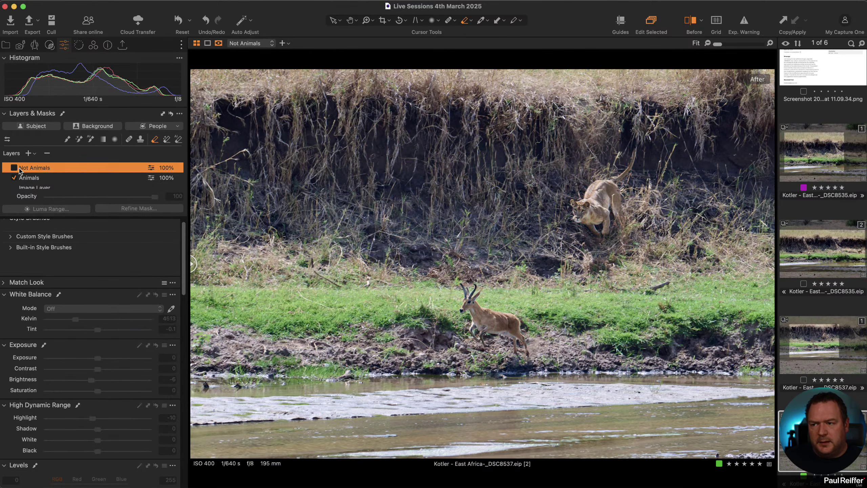
{"action": "left_click", "coordinate": [14, 167]}
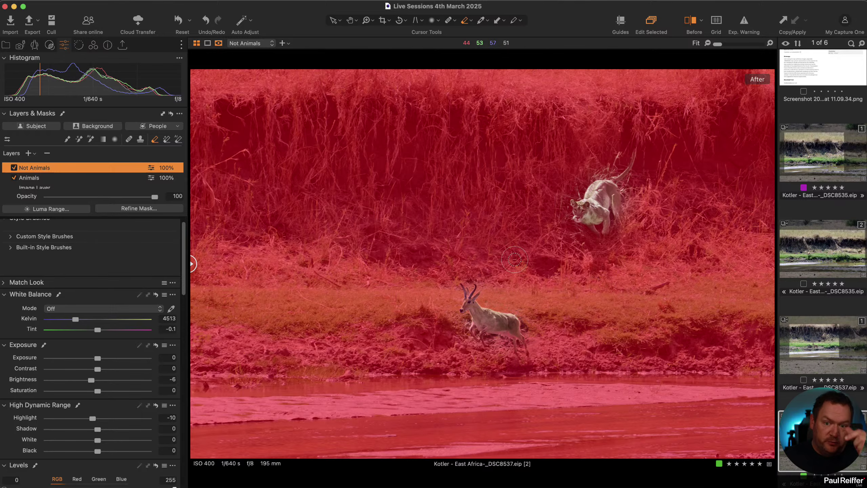
{"action": "key", "text": "m"}
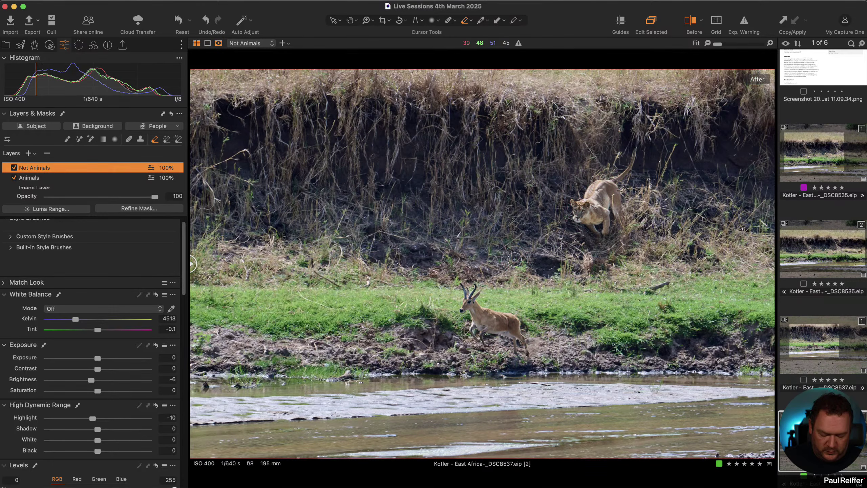
{"action": "key", "text": "alt+m"}
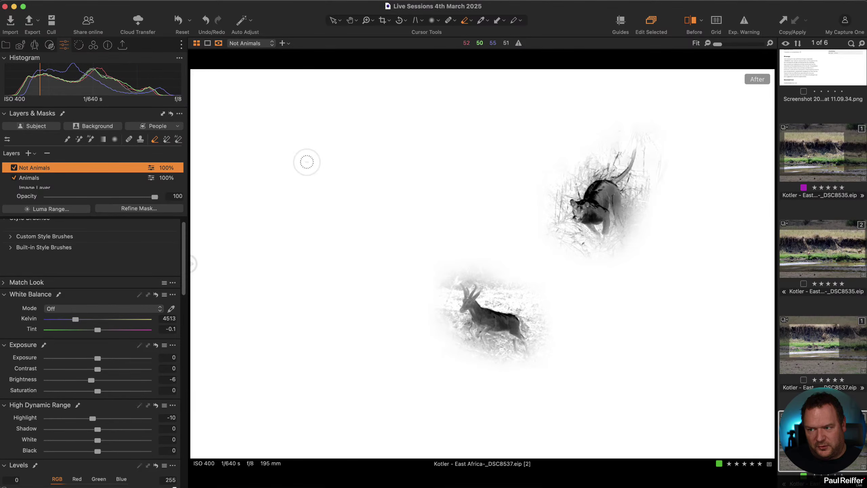
Paint the grass around the lion into the Not Animals mask with a smaller brush, tightening the cutout around the body and tail.
{"action": "left_click", "coordinate": [79, 139]}
{"action": "left_click", "coordinate": [67, 139]}
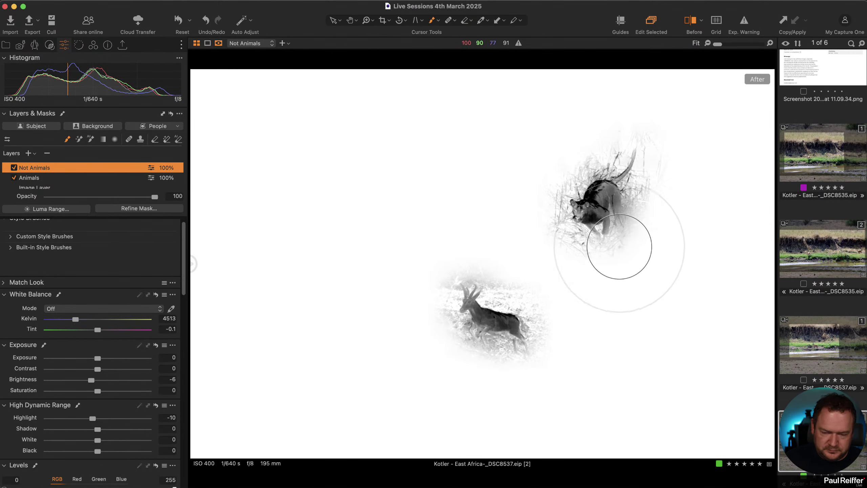
{"action": "key", "text": "bracketleft"}
{"action": "key", "text": "bracketleft"}
{"action": "key", "text": "bracketleft"}
{"action": "key", "text": "bracketleft"}
{"action": "key", "text": "bracketleft"}
{"action": "key", "text": "bracketleft"}
{"action": "key", "text": "bracketleft"}
{"action": "key", "text": "bracketleft"}
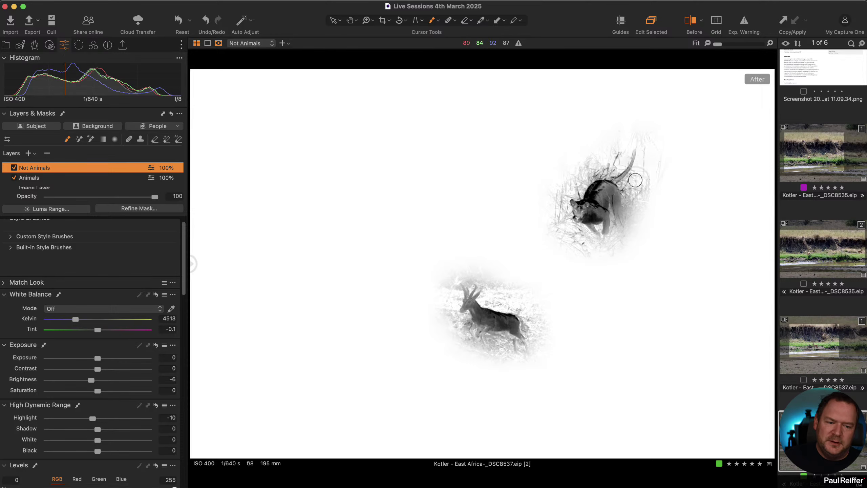
{"action": "mouse_move", "coordinate": [633, 170]}
{"action": "left_mouse_down"}
{"action": "mouse_move", "coordinate": [628, 187]}
{"action": "mouse_move", "coordinate": [660, 136]}
{"action": "mouse_move", "coordinate": [641, 206]}
{"action": "mouse_move", "coordinate": [630, 190]}
{"action": "mouse_move", "coordinate": [634, 225]}
{"action": "mouse_move", "coordinate": [663, 142]}
{"action": "mouse_move", "coordinate": [643, 122]}
{"action": "mouse_move", "coordinate": [615, 166]}
{"action": "mouse_move", "coordinate": [594, 159]}
{"action": "left_mouse_up"}
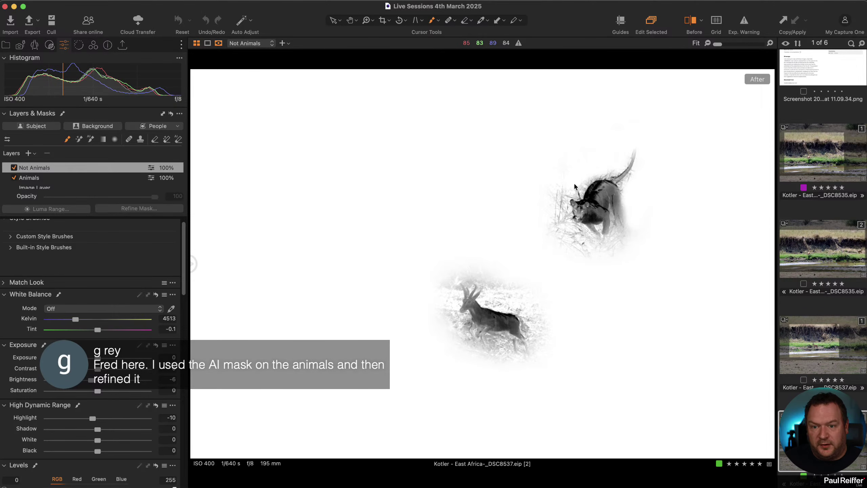
{"action": "left_click_drag", "start_coordinate": [562, 185], "coordinate": [558, 228]}
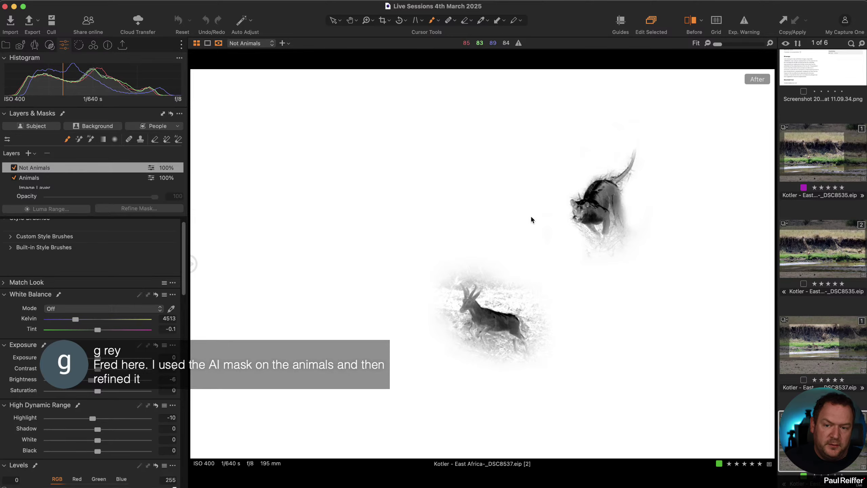
{"action": "mouse_move", "coordinate": [585, 240]}
{"action": "left_mouse_down"}
{"action": "mouse_move", "coordinate": [601, 273]}
{"action": "mouse_move", "coordinate": [619, 233]}
{"action": "left_mouse_up"}
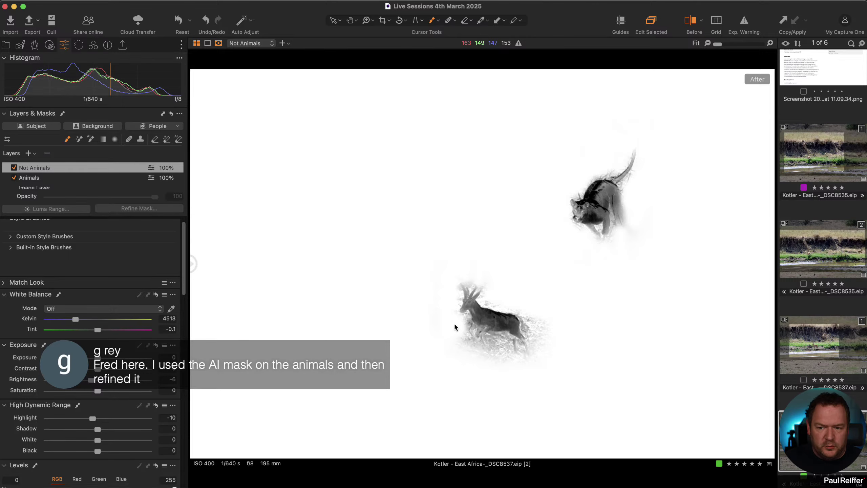
Paint the ground around the antelope into the Not Animals mask, and hide the mask display.
{"action": "left_click_drag", "start_coordinate": [497, 340], "coordinate": [505, 367]}
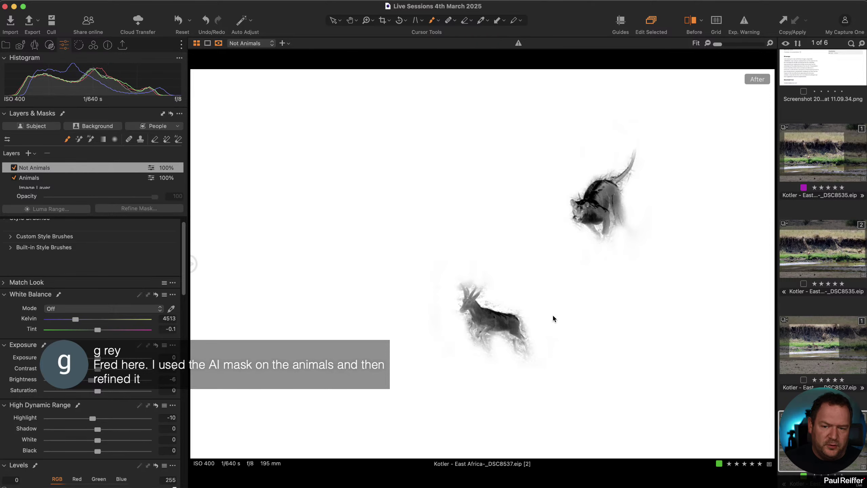
{"action": "key", "text": "alt+m"}
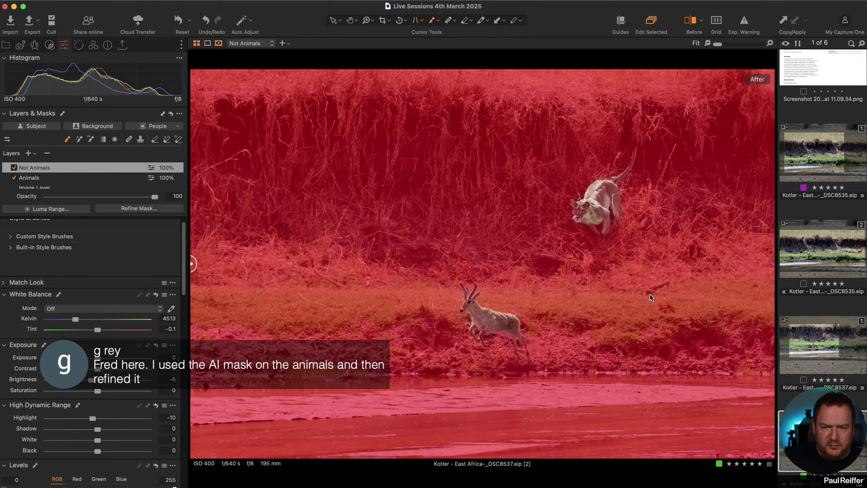
{"action": "key", "text": "m"}
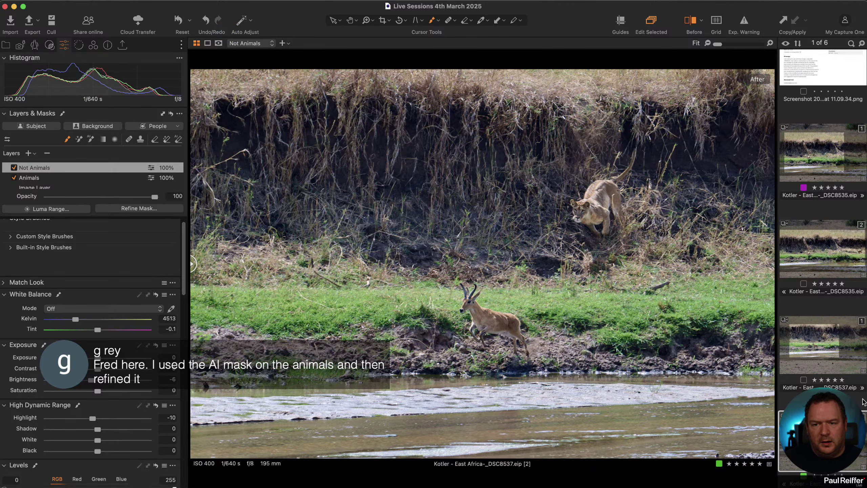
Enable the Animals and Not Animals layers on the original DSC8537 variant, and review the Not Animals adjustments.
{"action": "left_click", "coordinate": [823, 357]}
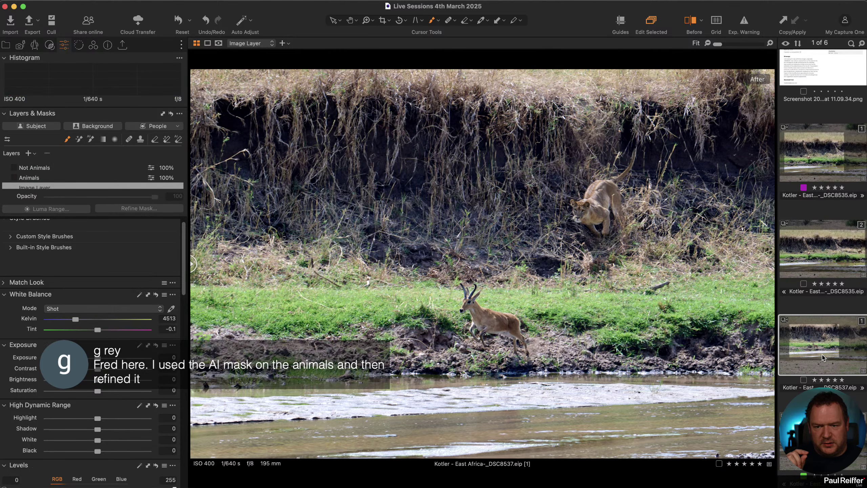
{"action": "left_click", "coordinate": [13, 178]}
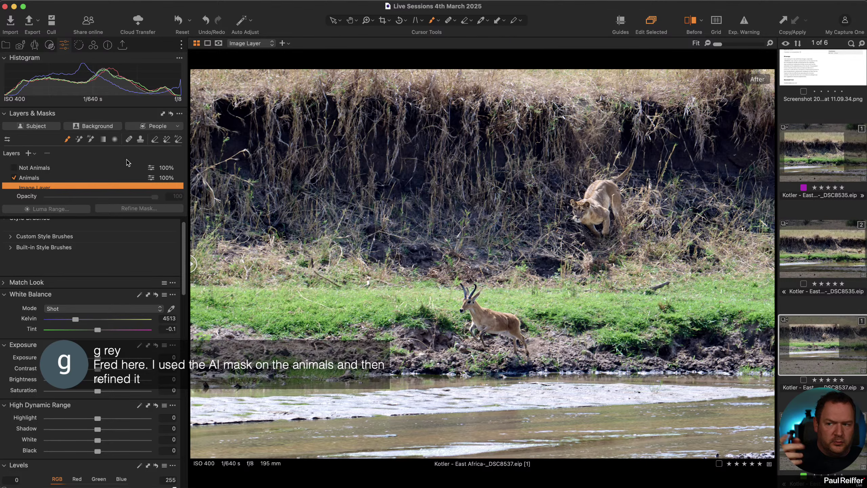
{"action": "left_click", "coordinate": [14, 168]}
{"action": "left_click", "coordinate": [14, 168]}
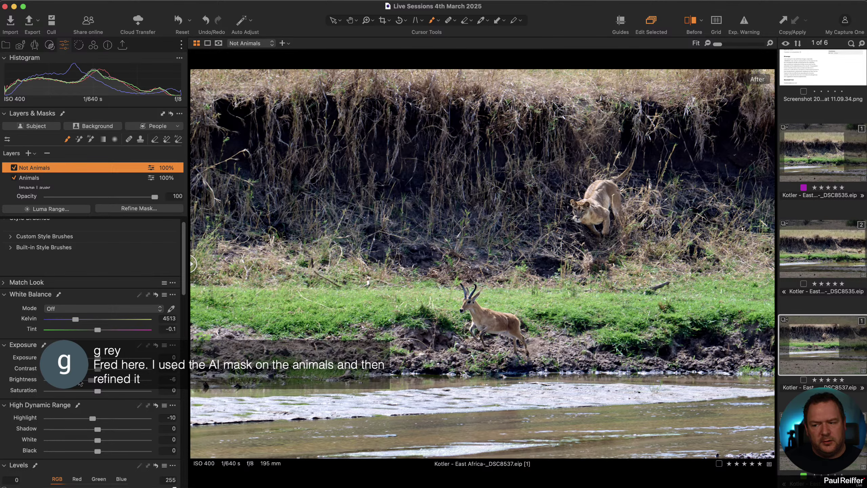
{"action": "scroll", "coordinate": [86, 399], "scroll_direction": "down", "scroll_amount": 10}
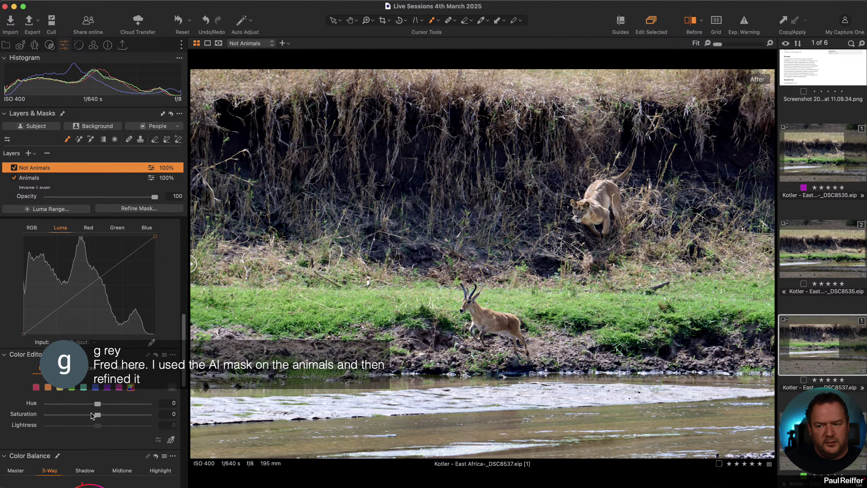
{"action": "scroll", "coordinate": [92, 416], "scroll_direction": "down", "scroll_amount": 5}
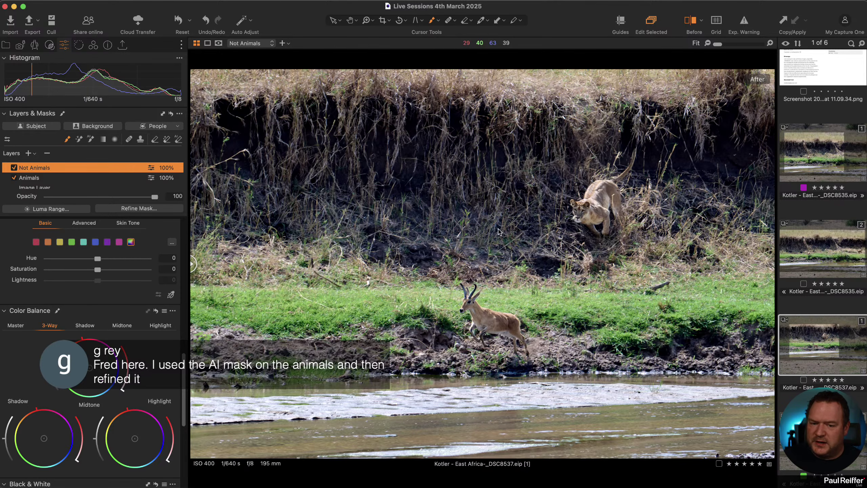
On the green-tagged DSC8537 clone, set the Not Animals layer's exposure to -0.5 and contrast to -29.
{"action": "key", "text": "Right"}
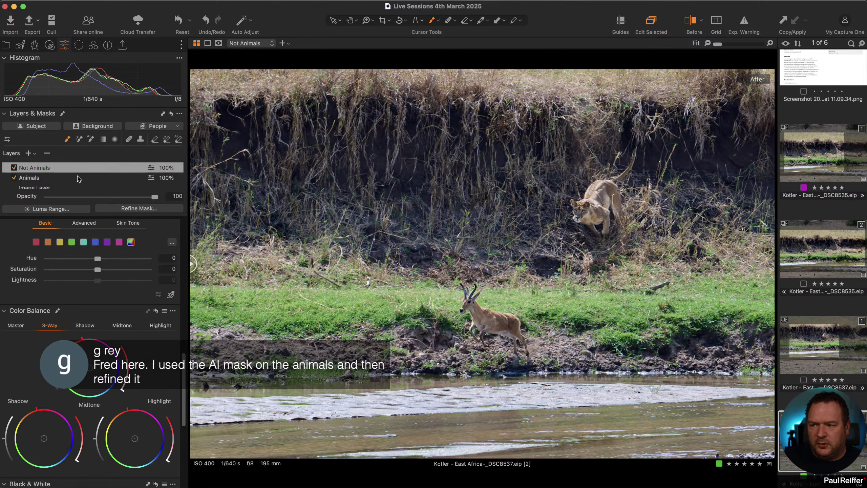
{"action": "scroll", "coordinate": [124, 270], "scroll_direction": "up", "scroll_amount": 10}
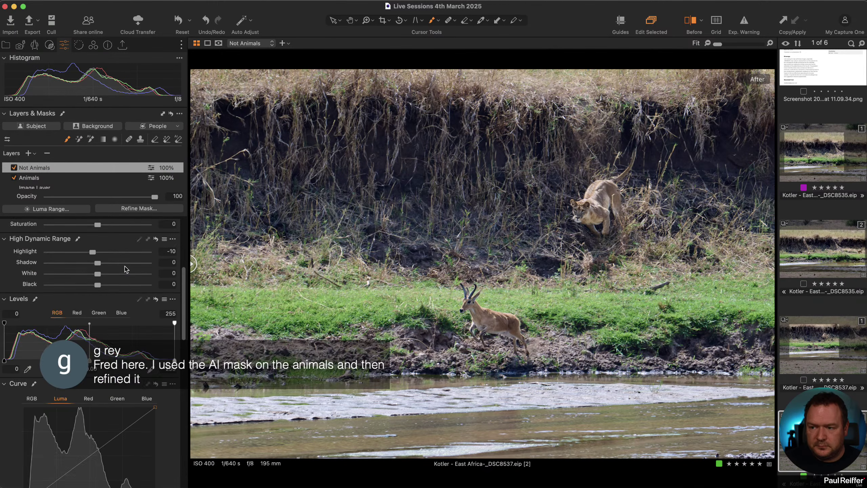
{"action": "mouse_move", "coordinate": [96, 285]}
{"action": "left_mouse_down"}
{"action": "mouse_move", "coordinate": [71, 286]}
{"action": "mouse_move", "coordinate": [92, 271]}
{"action": "left_mouse_up"}
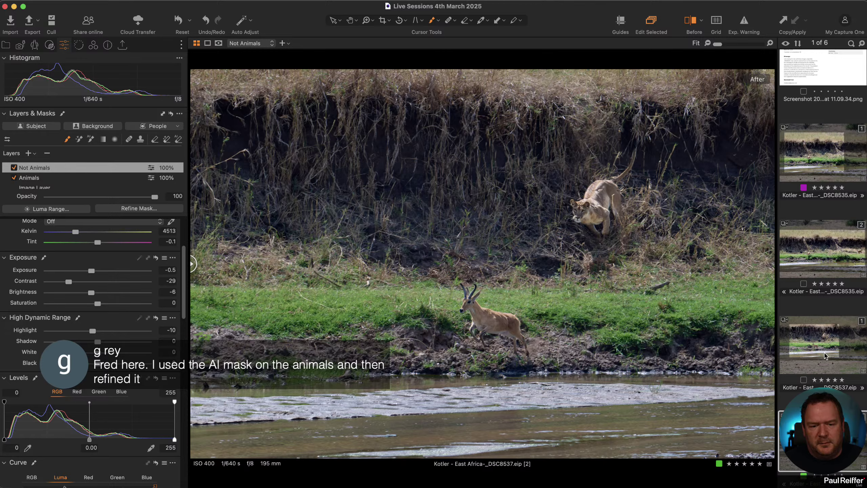
Compare the original DSC8537 variant with the green-tagged clone.
{"action": "left_click", "coordinate": [811, 339]}
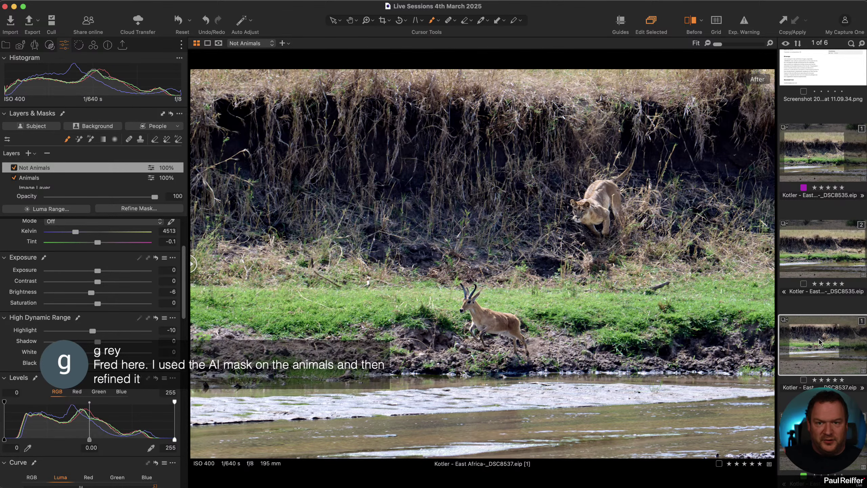
{"action": "key", "text": "Down"}
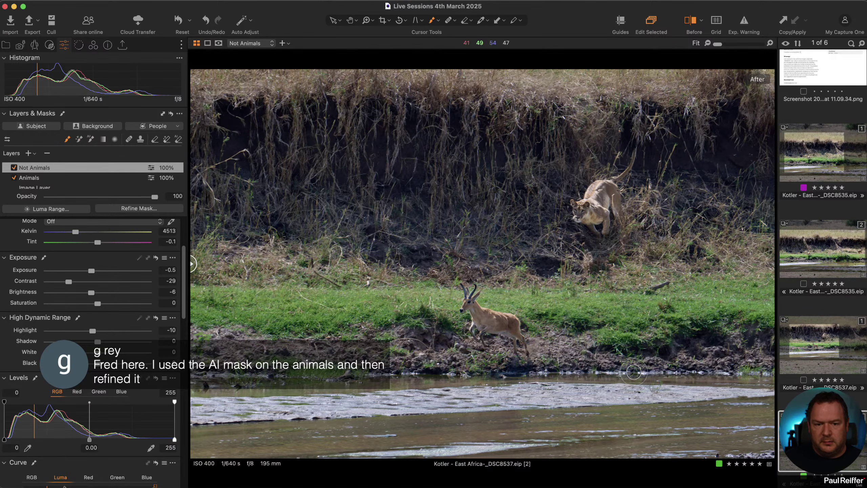
{"action": "left_click", "coordinate": [823, 342]}
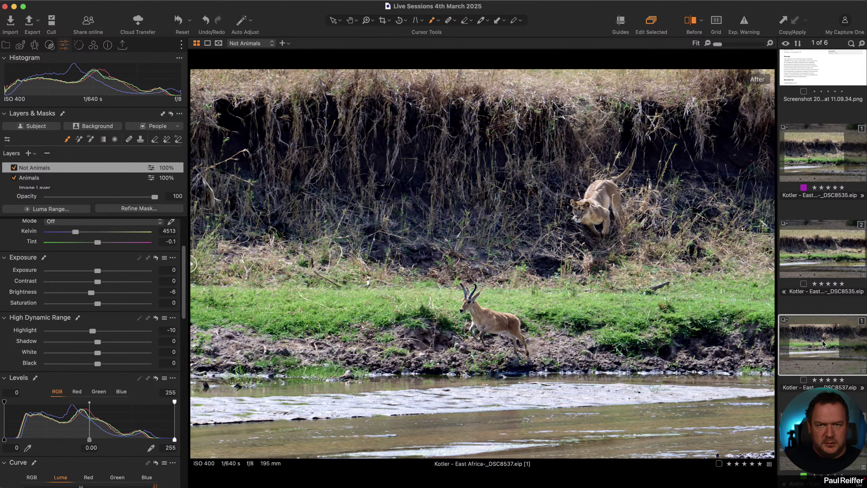
{"action": "key", "text": "Down"}
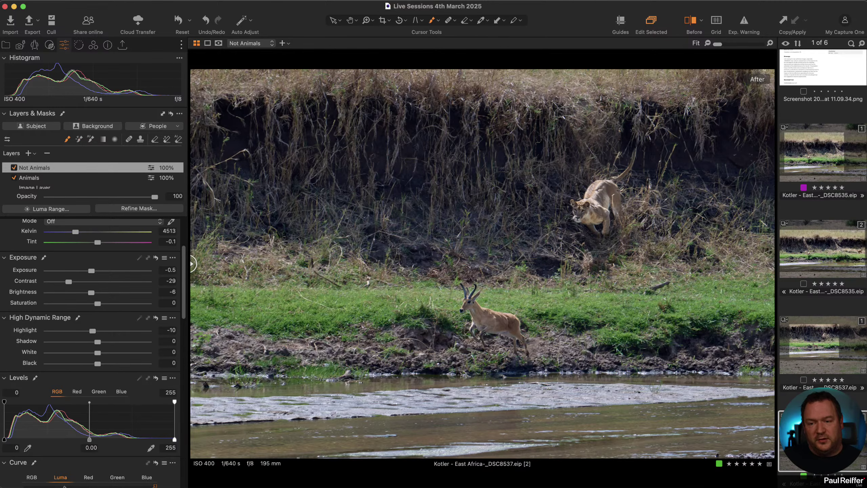
{"action": "key", "text": "Up"}
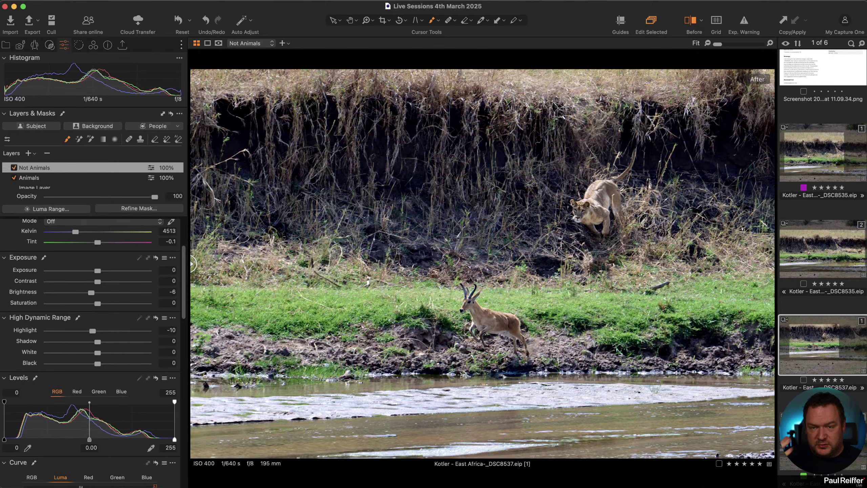
{"action": "key", "text": "Right"}
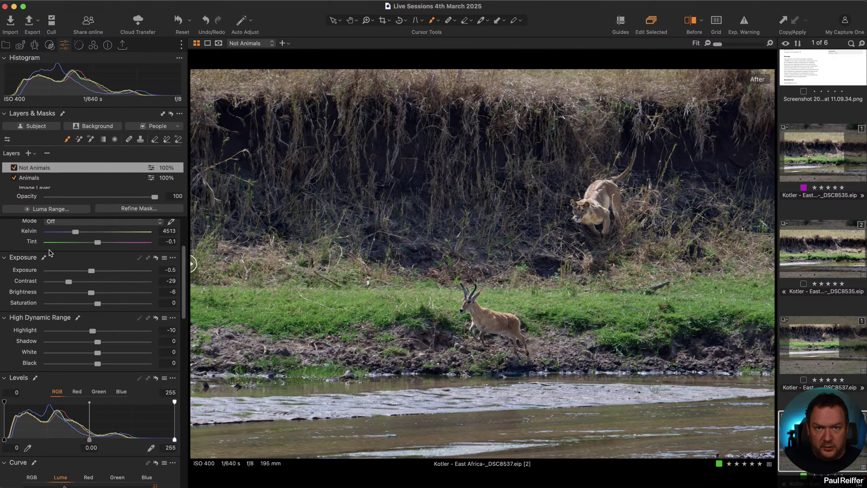
Set the Not Animals layer's exposure to -0.61, shadow to -10, clarity to -12 and structure to -2.
{"action": "left_click_drag", "start_coordinate": [91, 272], "coordinate": [90, 273]}
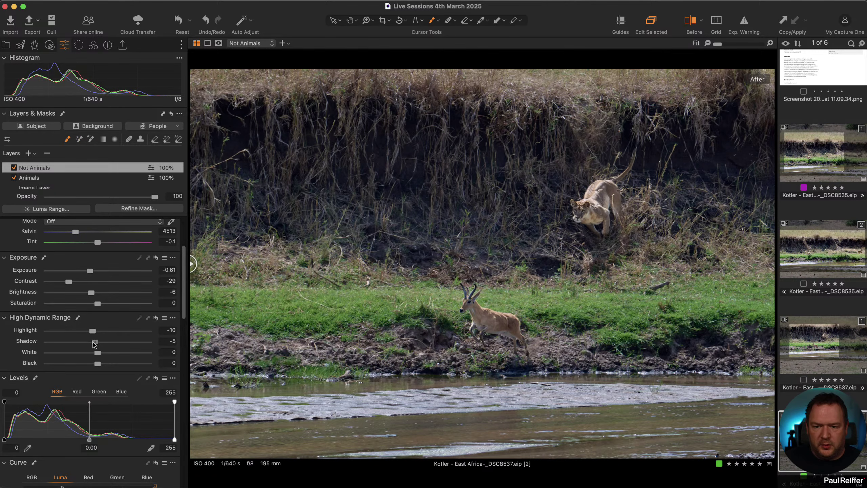
{"action": "left_click_drag", "start_coordinate": [93, 342], "coordinate": [91, 343]}
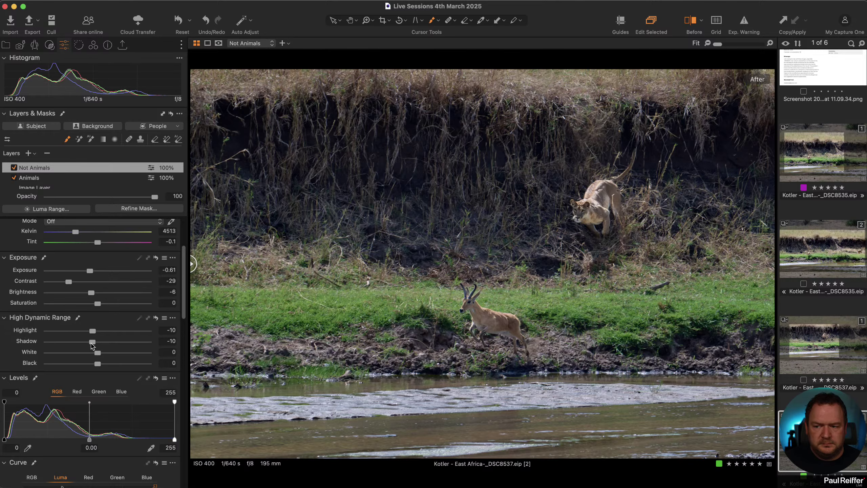
{"action": "scroll", "coordinate": [91, 345], "scroll_direction": "down", "scroll_amount": 10}
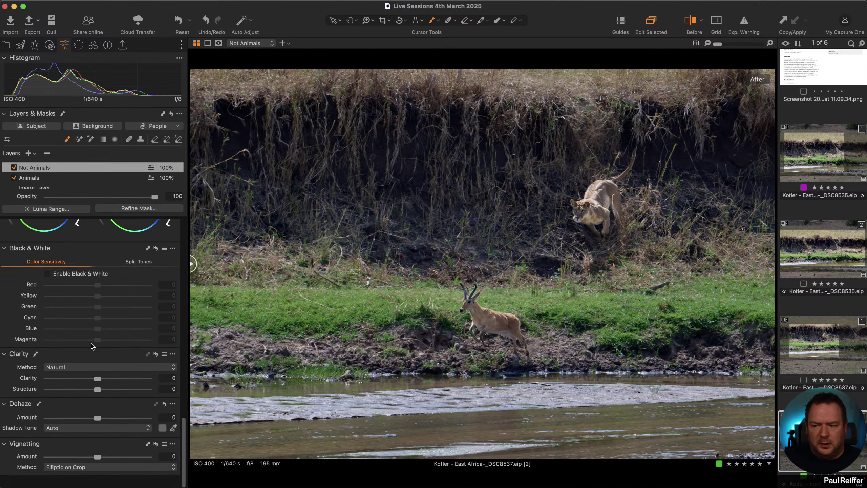
{"action": "mouse_move", "coordinate": [98, 393]}
{"action": "left_mouse_down"}
{"action": "mouse_move", "coordinate": [89, 392]}
{"action": "mouse_move", "coordinate": [98, 406]}
{"action": "mouse_move", "coordinate": [93, 393]}
{"action": "left_mouse_up"}
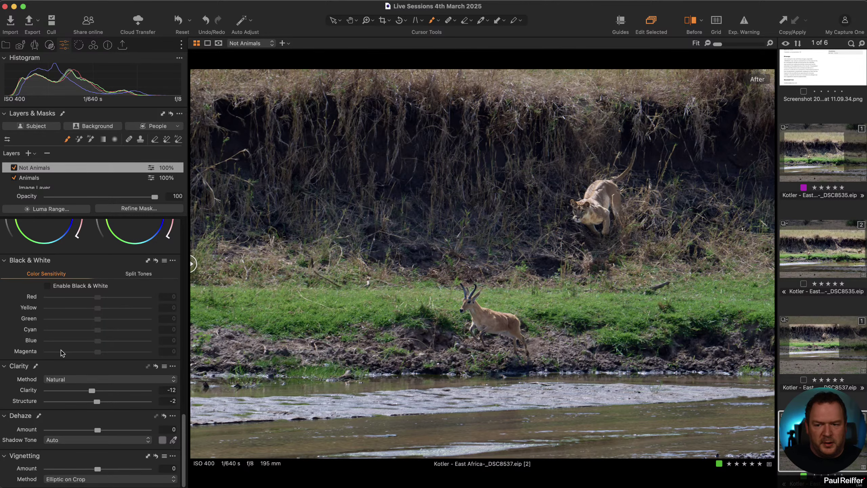
Add a new adjustment layer and copy the Animals layer's mask into it.
{"action": "left_click", "coordinate": [37, 178]}
{"action": "scroll", "coordinate": [121, 369], "scroll_direction": "up", "scroll_amount": 10}
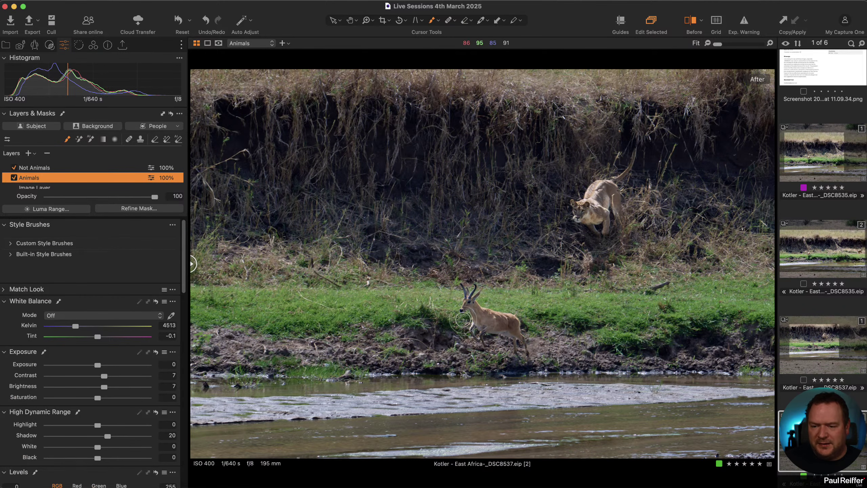
{"action": "right_click", "coordinate": [44, 178]}
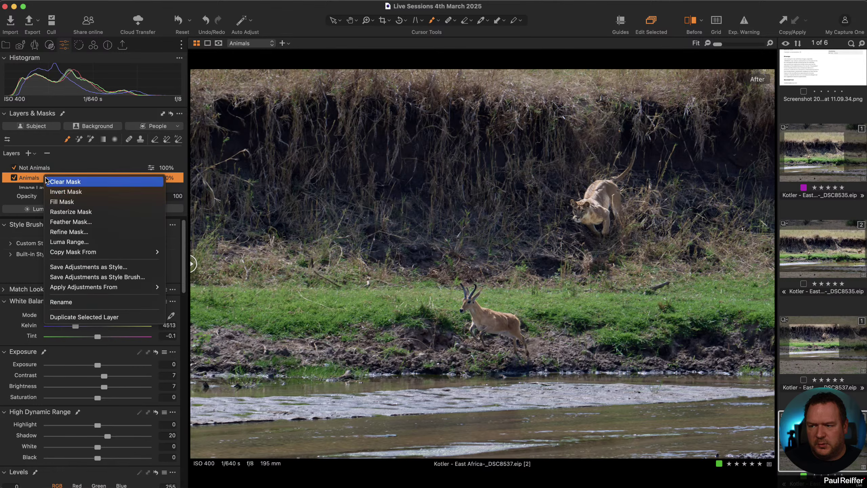
{"action": "left_click", "coordinate": [28, 155]}
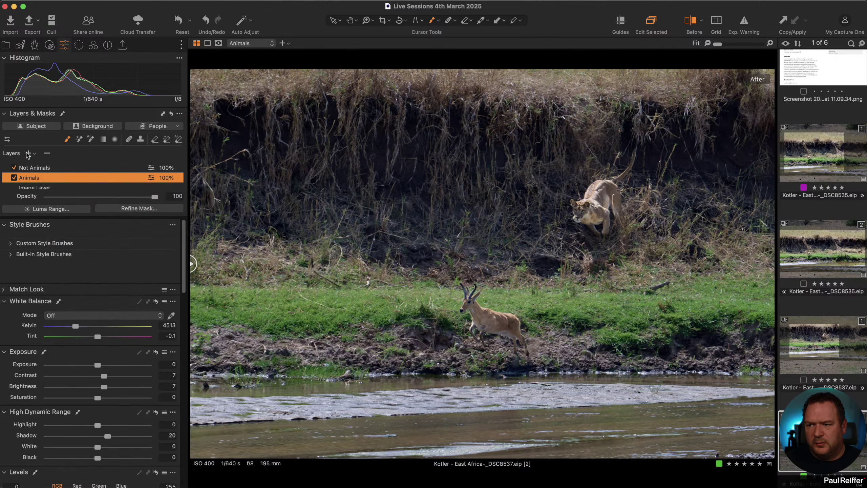
{"action": "left_click", "coordinate": [29, 154]}
{"action": "right_click", "coordinate": [55, 168]}
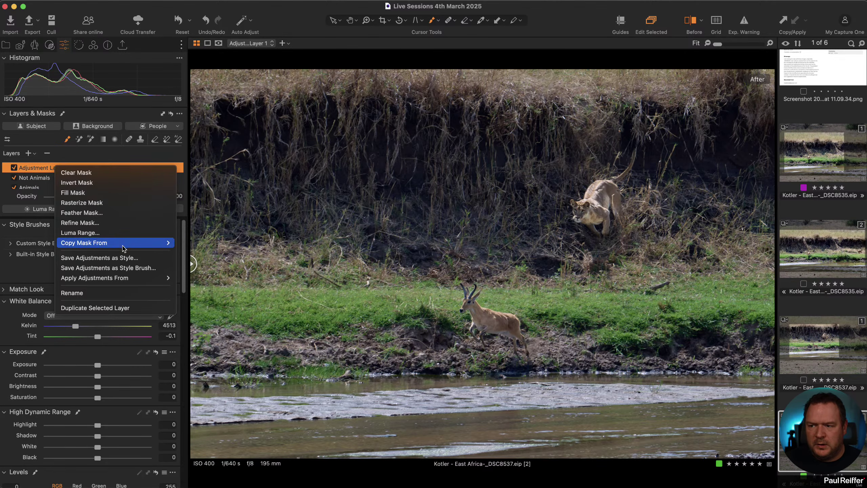
{"action": "mouse_move", "coordinate": [171, 245]}
{"action": "left_click", "coordinate": [195, 263]}
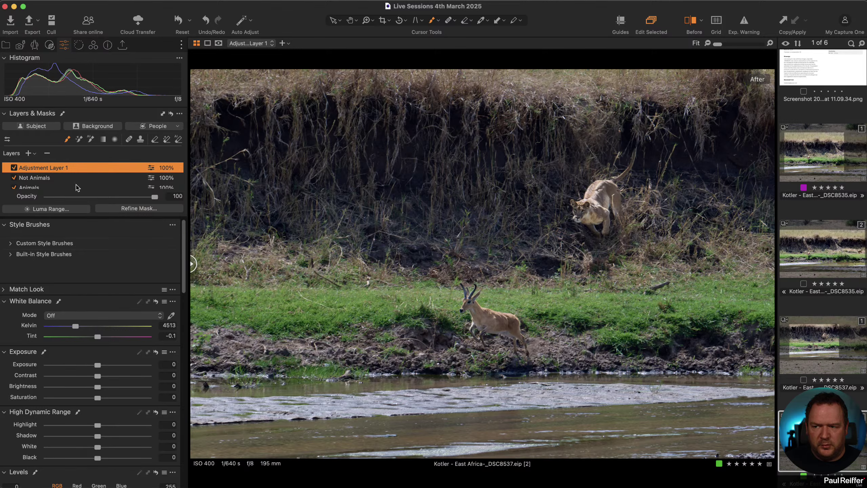
Rename the new adjustment layer as Prey and display its mask over the photo.
{"action": "double_click", "coordinate": [51, 168]}
{"action": "type", "text": "For"}
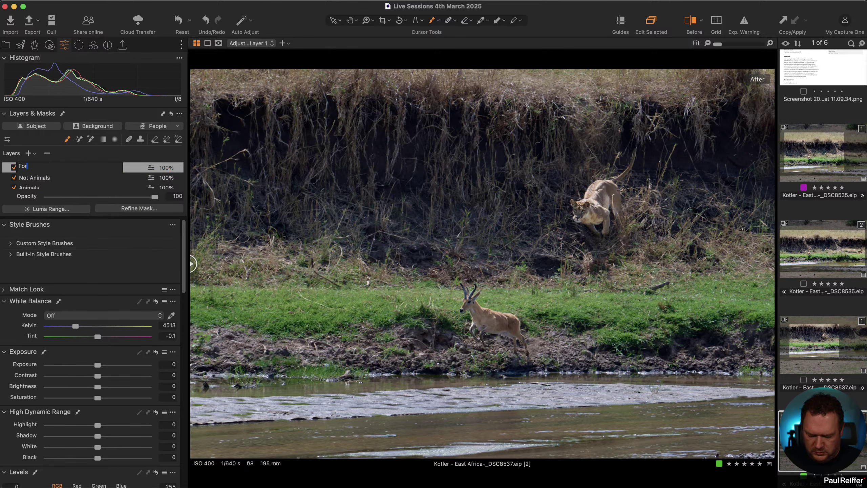
{"action": "type", "text": "eground"}
{"action": "key", "text": "super+a"}
{"action": "type", "text": "P"}
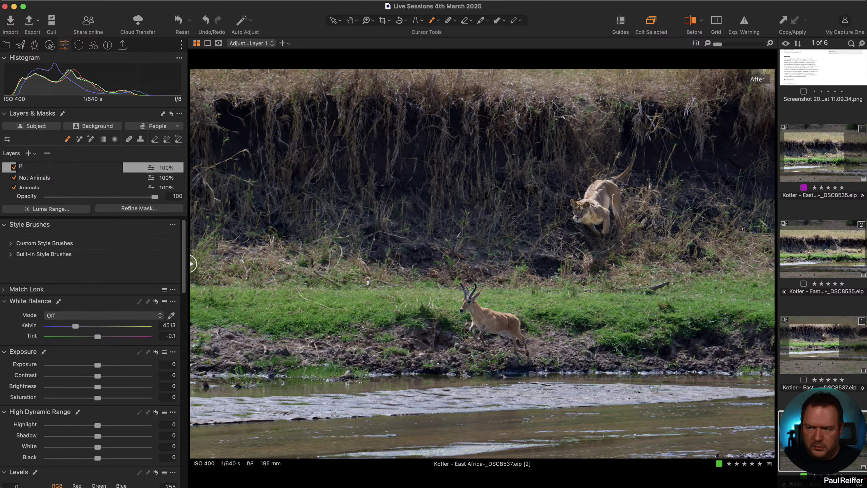
{"action": "type", "text": "rey"}
{"action": "key", "text": "Return"}
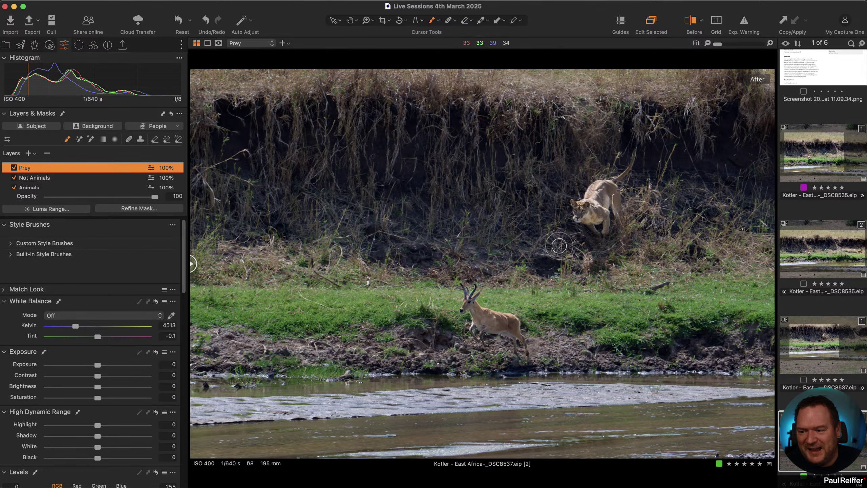
{"action": "key", "text": "m"}
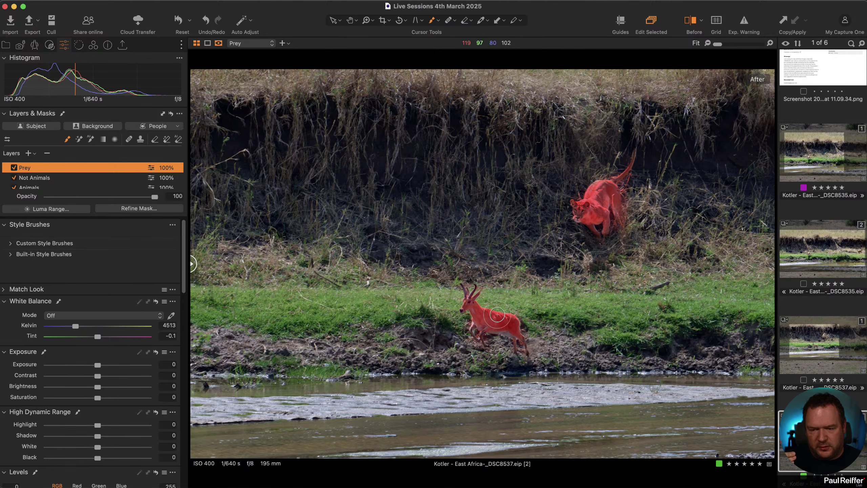
Erase the lioness from the Prey mask with an enlarged eraser, leaving only the antelope masked, and hide the mask overlay.
{"action": "left_click", "coordinate": [156, 140]}
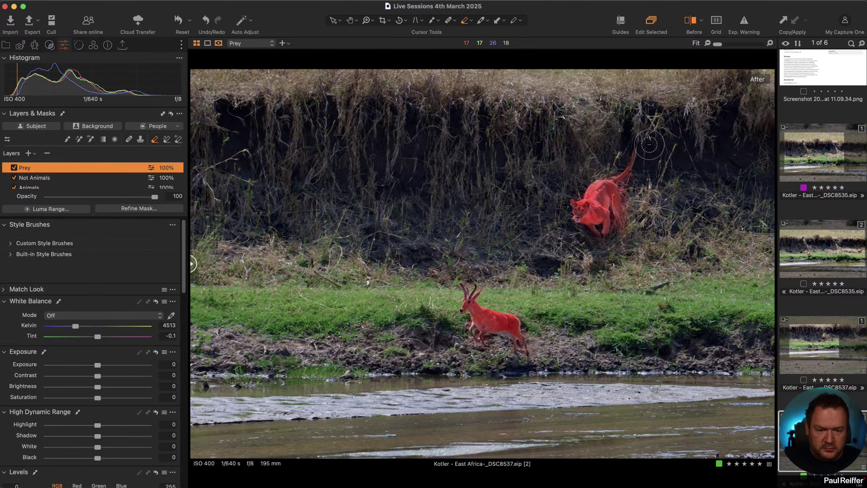
{"action": "key", "text": "bracketright"}
{"action": "key", "text": "bracketright"}
{"action": "key", "text": "bracketright"}
{"action": "key", "text": "bracketright"}
{"action": "key", "text": "bracketright"}
{"action": "mouse_move", "coordinate": [647, 125]}
{"action": "left_mouse_down"}
{"action": "mouse_move", "coordinate": [560, 229]}
{"action": "mouse_move", "coordinate": [608, 201]}
{"action": "mouse_move", "coordinate": [642, 233]}
{"action": "left_mouse_up"}
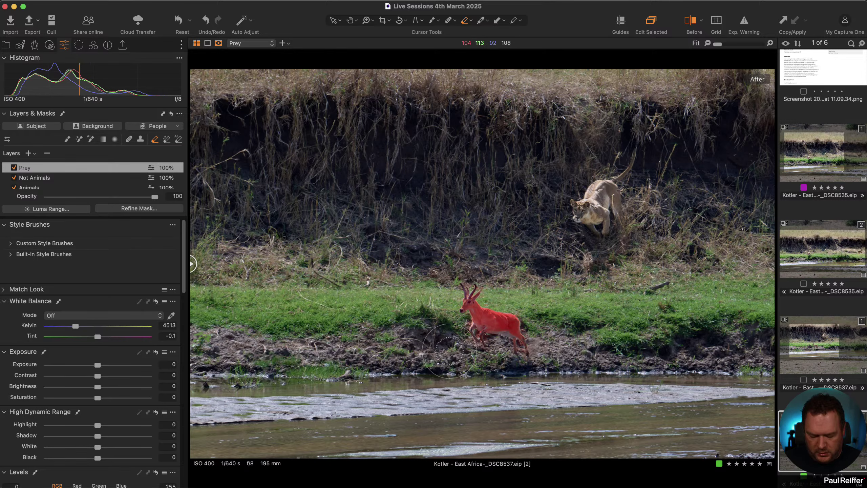
{"action": "key", "text": "m"}
Set the Prey layer's contrast to 13, brightness to 3, saturation to 2 and clarity to 18.
{"action": "scroll", "coordinate": [151, 393], "scroll_direction": "down", "scroll_amount": 3}
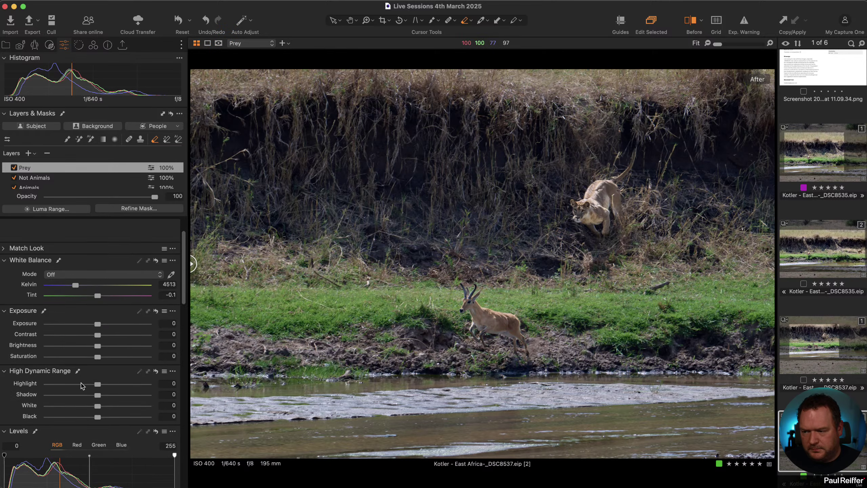
{"action": "mouse_move", "coordinate": [96, 334]}
{"action": "left_mouse_down"}
{"action": "mouse_move", "coordinate": [107, 333]}
{"action": "mouse_move", "coordinate": [101, 342]}
{"action": "left_mouse_up"}
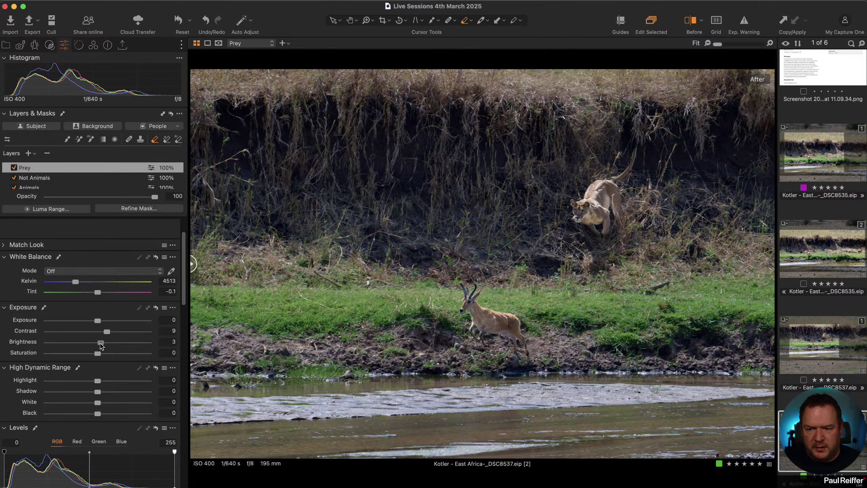
{"action": "scroll", "coordinate": [102, 375], "scroll_direction": "down", "scroll_amount": 5}
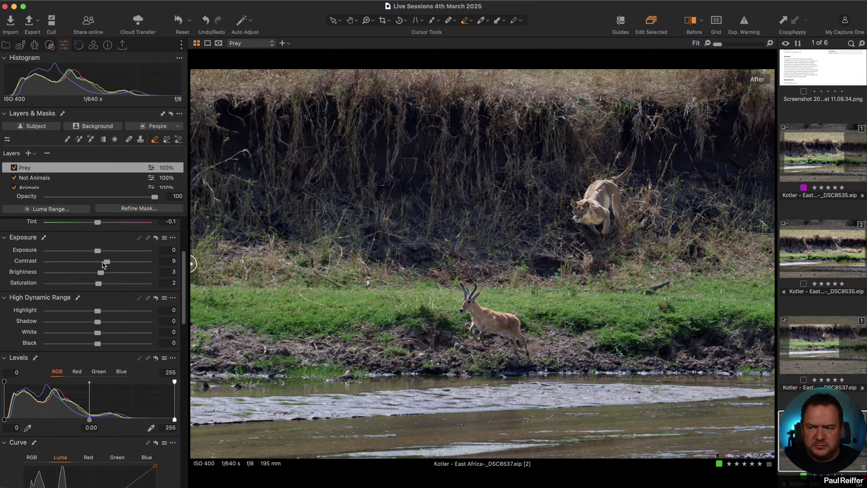
{"action": "left_click_drag", "start_coordinate": [98, 252], "coordinate": [112, 262]}
{"action": "scroll", "coordinate": [130, 326], "scroll_direction": "down", "scroll_amount": 3}
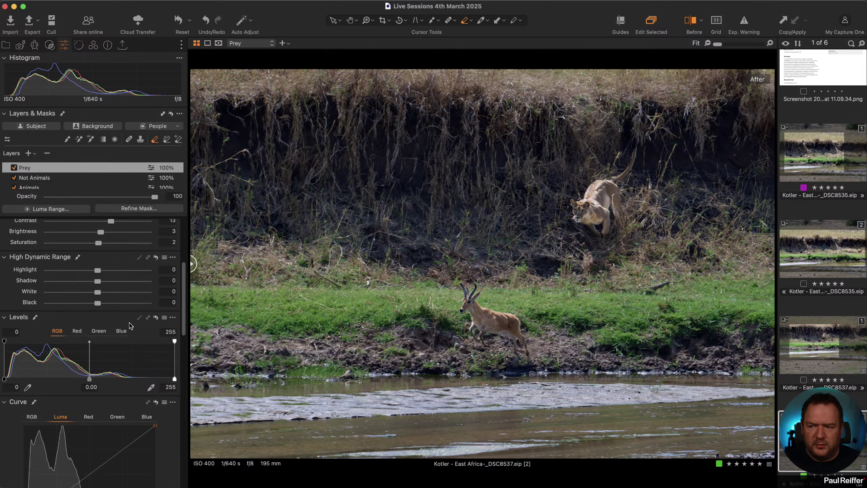
{"action": "scroll", "coordinate": [130, 325], "scroll_direction": "down", "scroll_amount": 15}
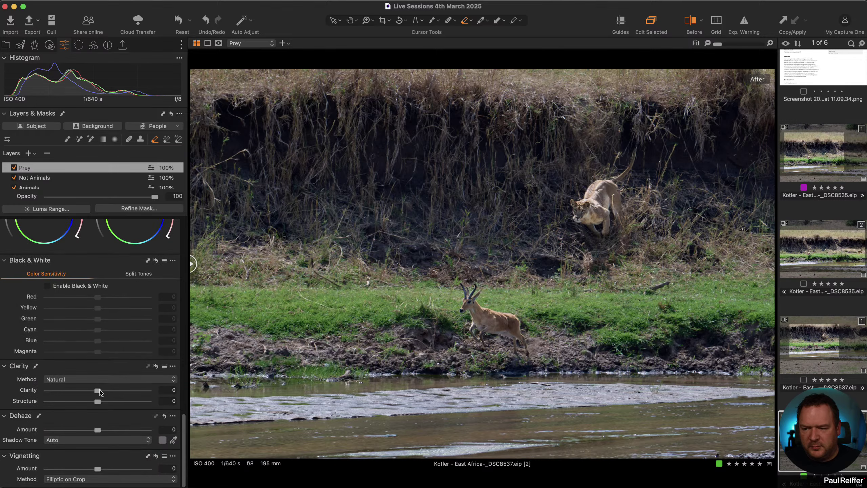
{"action": "left_click_drag", "start_coordinate": [98, 391], "coordinate": [104, 390]}
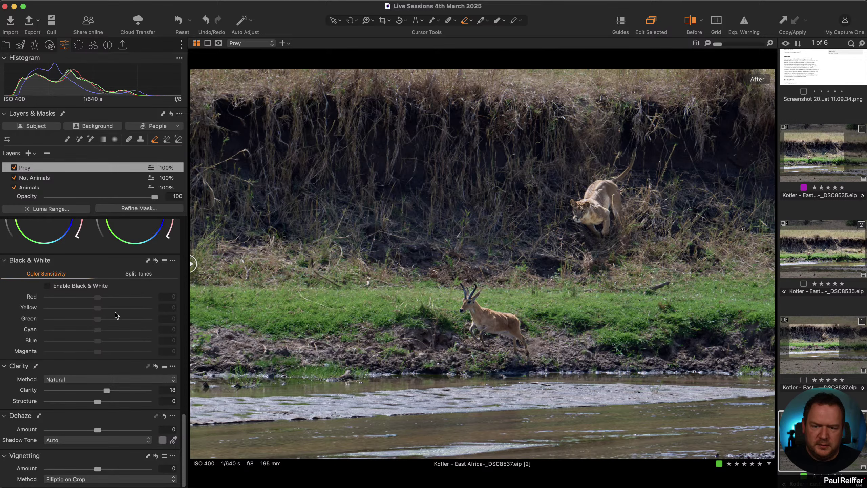
Compare the photo with and without the Prey layer's adjustments.
{"action": "left_click", "coordinate": [14, 168]}
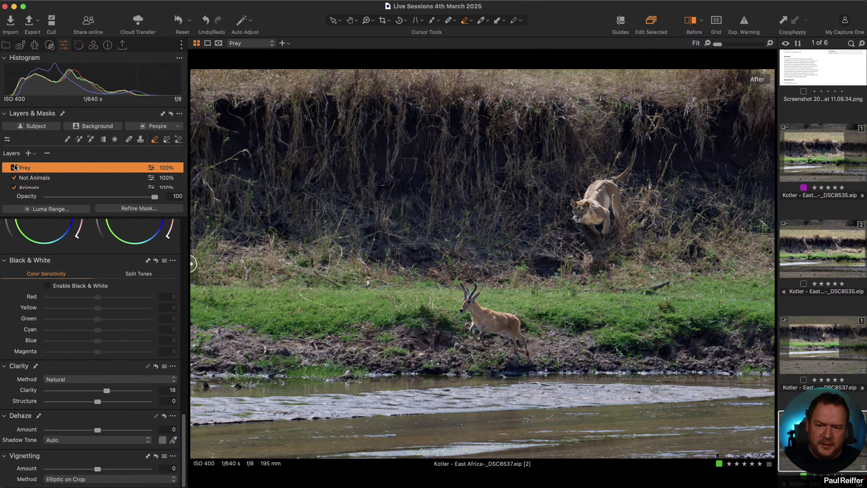
{"action": "left_click", "coordinate": [14, 167]}
{"action": "left_click", "coordinate": [15, 167]}
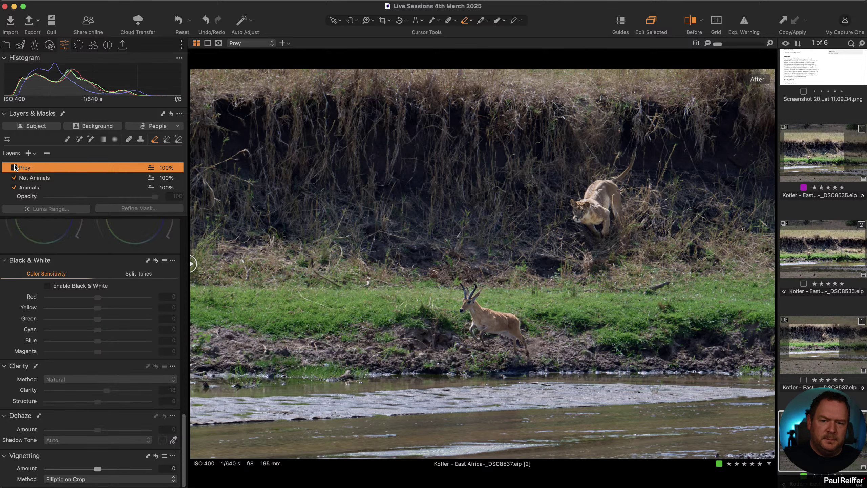
{"action": "left_click", "coordinate": [14, 167]}
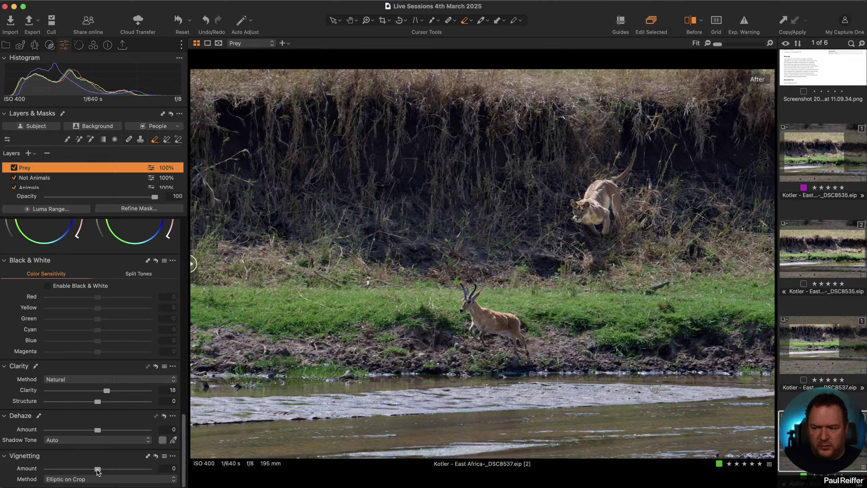
Set the photo's vignetting amount to -0.66 and add a new filled adjustment layer above Prey.
{"action": "mouse_move", "coordinate": [98, 470]}
{"action": "left_mouse_down"}
{"action": "mouse_move", "coordinate": [71, 472]}
{"action": "mouse_move", "coordinate": [90, 475]}
{"action": "left_mouse_up"}
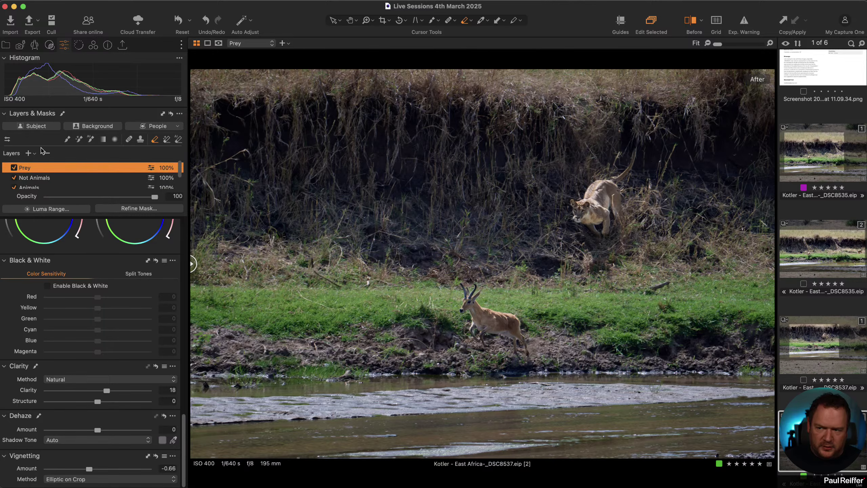
{"action": "left_click", "coordinate": [29, 154]}
{"action": "left_click", "coordinate": [44, 168]}
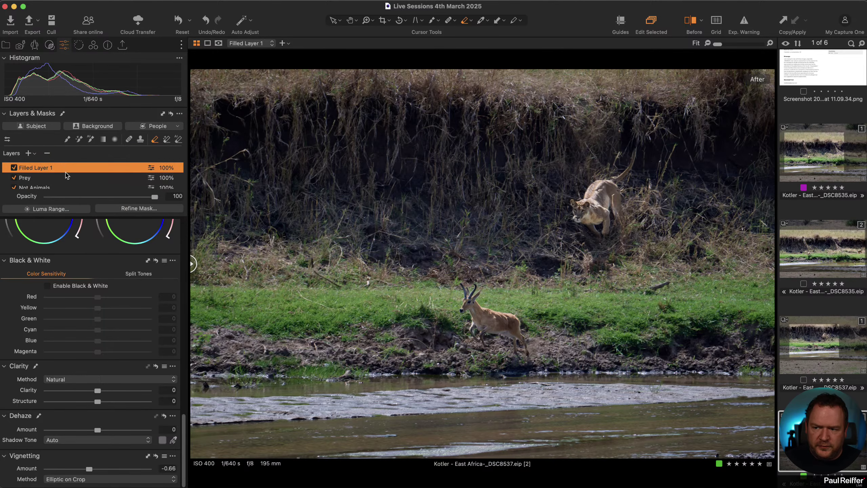
Try a Levels white point of 233 on the filled layer and reset it.
{"action": "scroll", "coordinate": [93, 325], "scroll_direction": "up", "scroll_amount": 10}
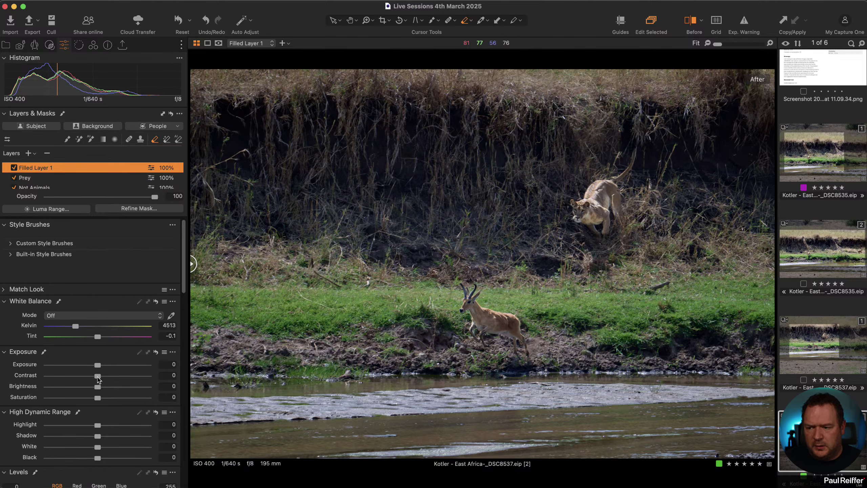
{"action": "scroll", "coordinate": [143, 443], "scroll_direction": "down", "scroll_amount": 6}
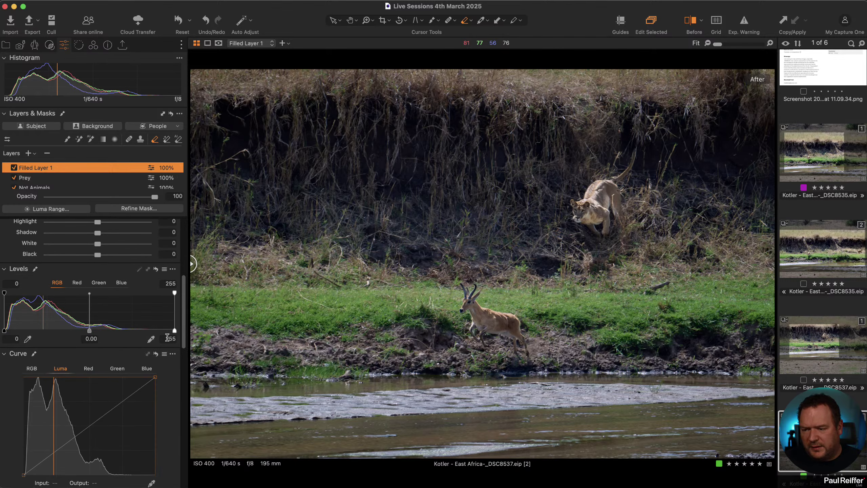
{"action": "left_click_drag", "start_coordinate": [175, 331], "coordinate": [158, 332]}
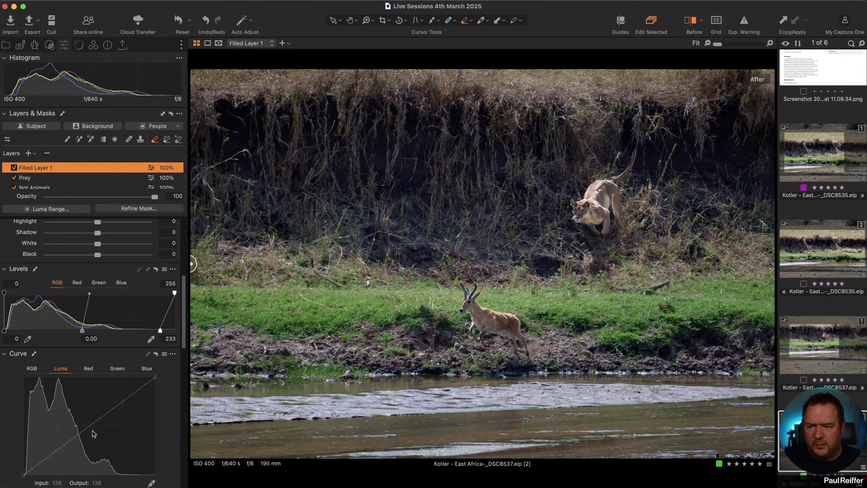
{"action": "double_click", "coordinate": [160, 330]}
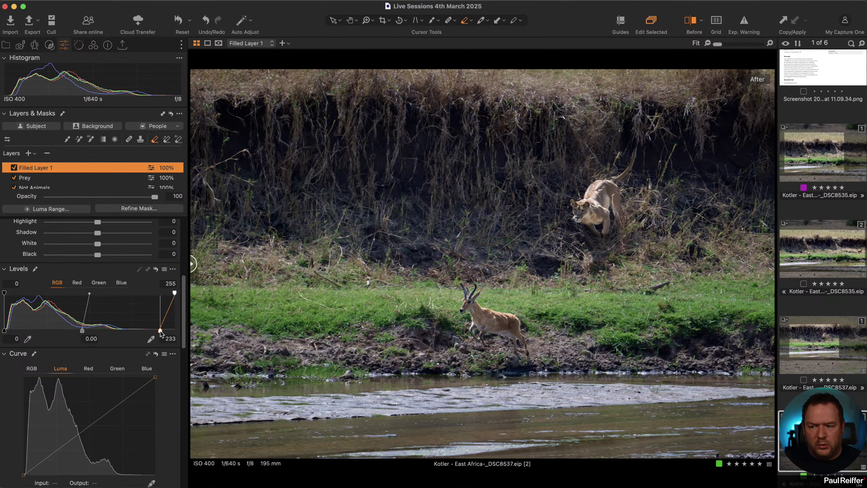
Shape a gentle Luma curve on the filled layer that lifts the midtones, with an anchor point in the shadows.
{"action": "left_click", "coordinate": [89, 428]}
{"action": "scroll", "coordinate": [71, 375], "scroll_direction": "down", "scroll_amount": 2}
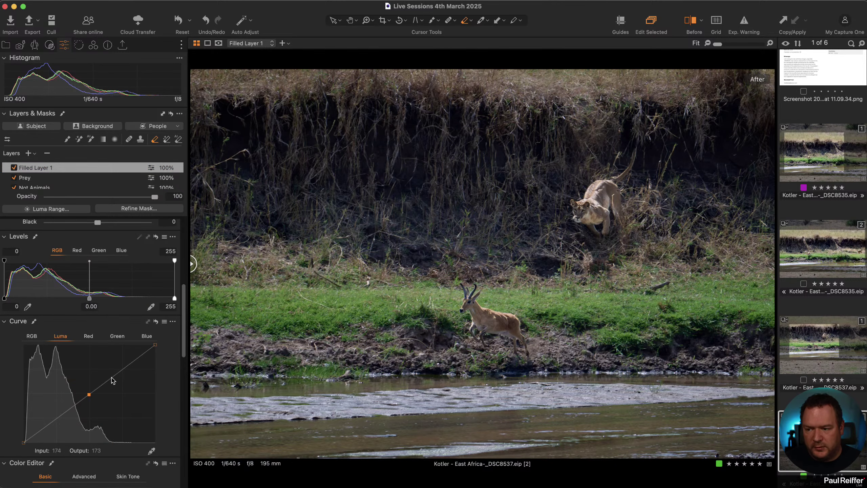
{"action": "left_click_drag", "start_coordinate": [113, 380], "coordinate": [88, 392]}
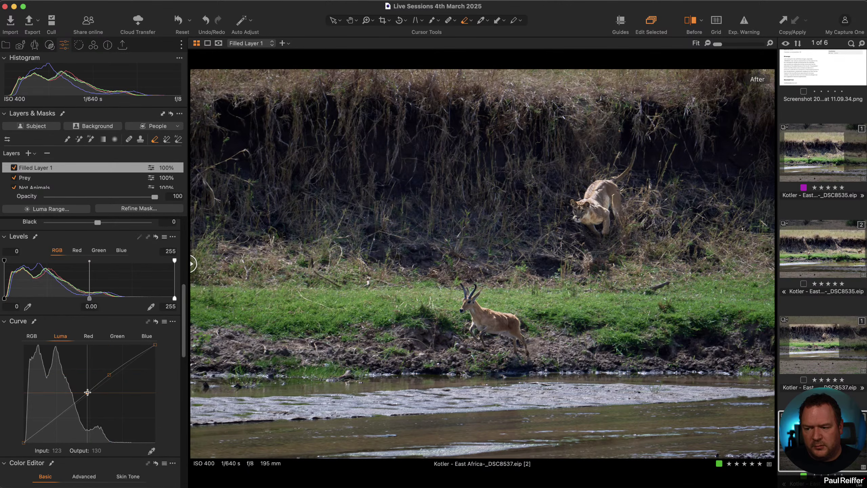
{"action": "left_click", "coordinate": [51, 424]}
{"action": "left_click_drag", "start_coordinate": [87, 392], "coordinate": [84, 393]}
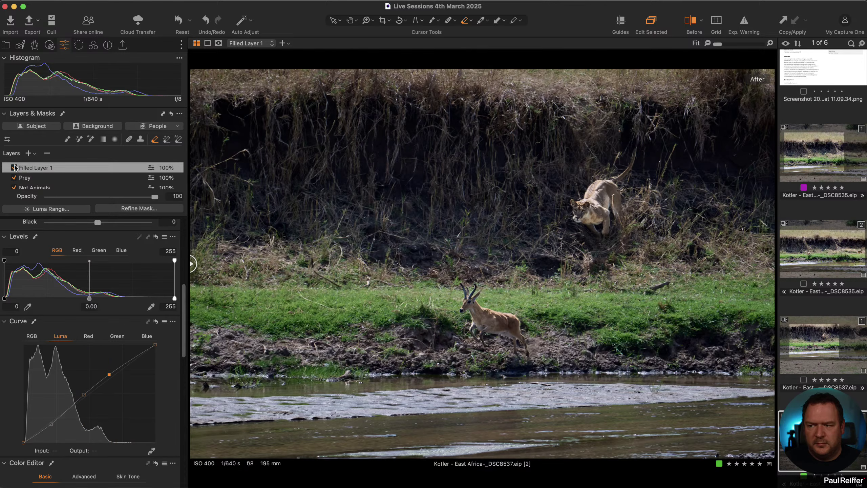
Compare the photo with and without the filled layer and set the layer's opacity to 50.
{"action": "left_click", "coordinate": [14, 167]}
{"action": "left_click", "coordinate": [14, 168]}
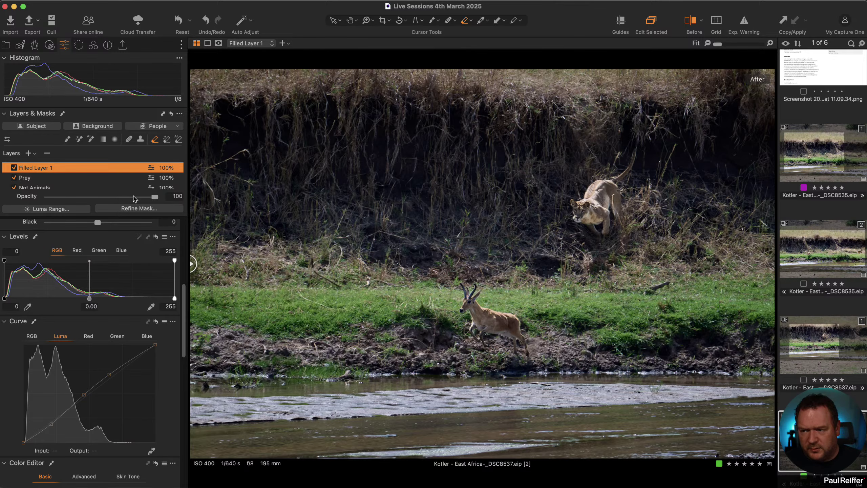
{"action": "left_click_drag", "start_coordinate": [149, 198], "coordinate": [101, 199]}
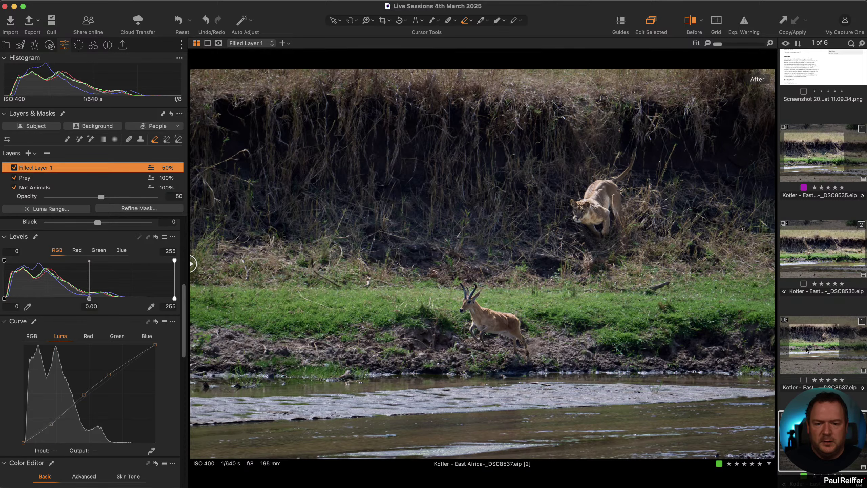
Compare the original DSC8537 variant with the re-edited green-tagged clone.
{"action": "left_click", "coordinate": [827, 339]}
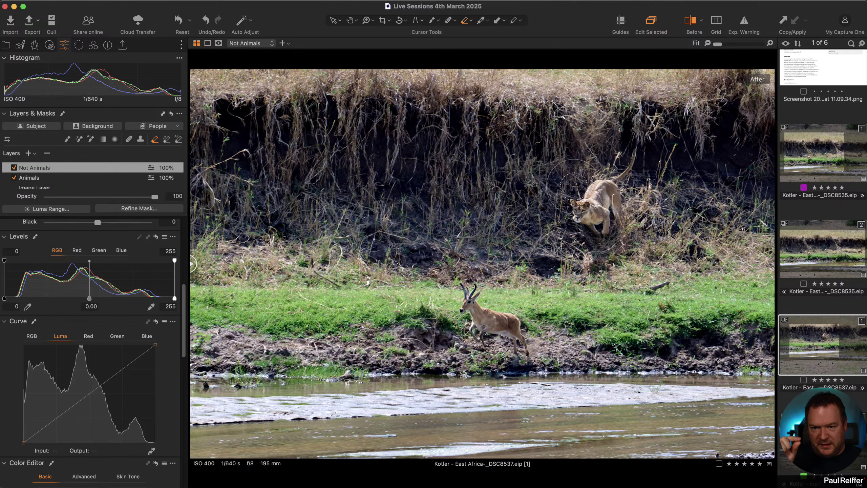
{"action": "key", "text": "v"}
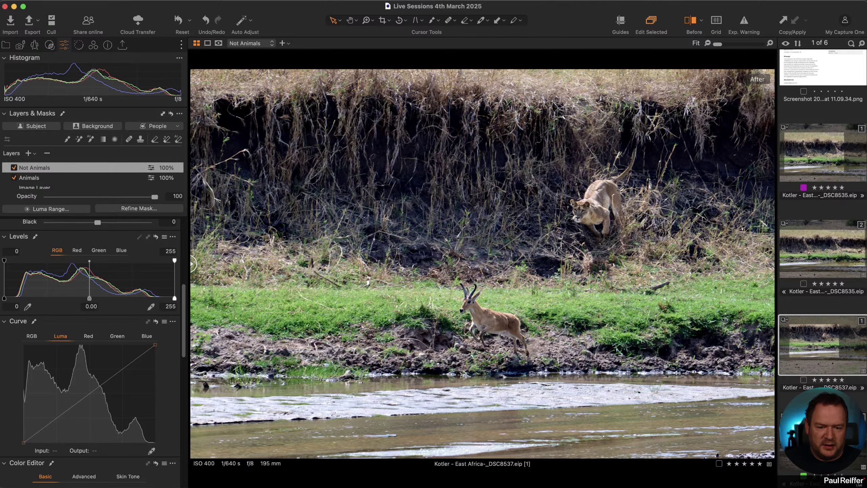
{"action": "left_click", "coordinate": [813, 430]}
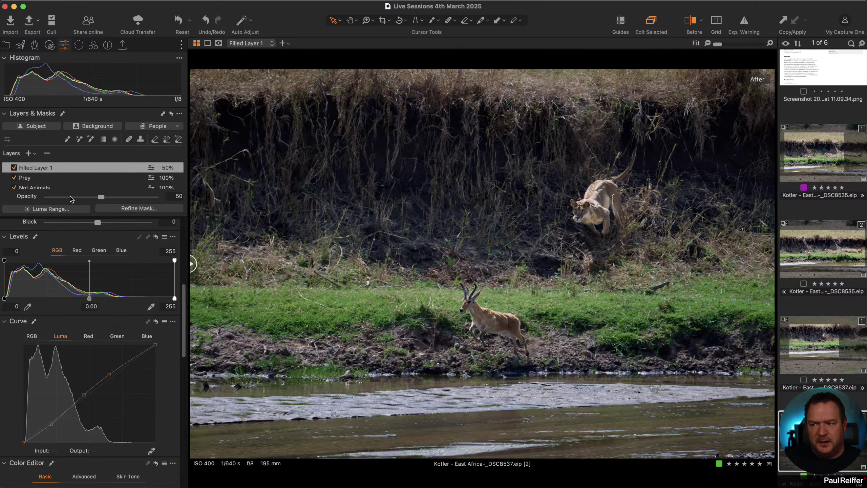
Set the filled layer's exposure to 0.46 with the exposure warning turned on.
{"action": "scroll", "coordinate": [111, 307], "scroll_direction": "up", "scroll_amount": 10}
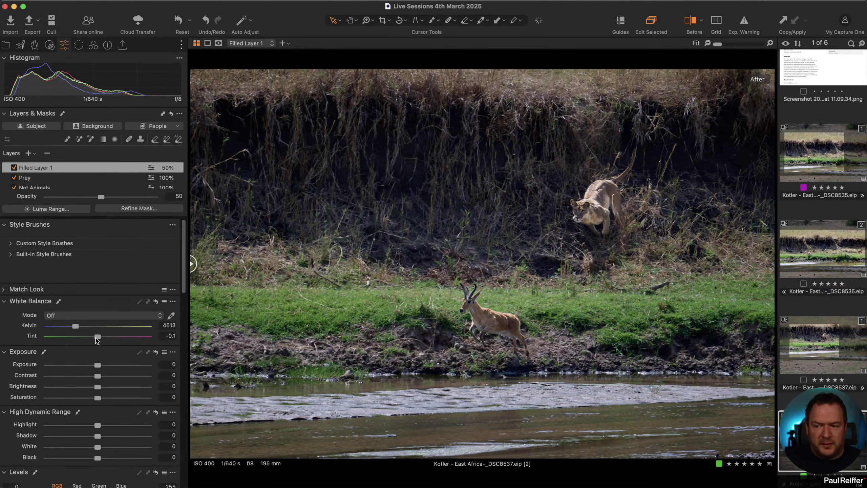
{"action": "left_click_drag", "start_coordinate": [98, 365], "coordinate": [101, 365]}
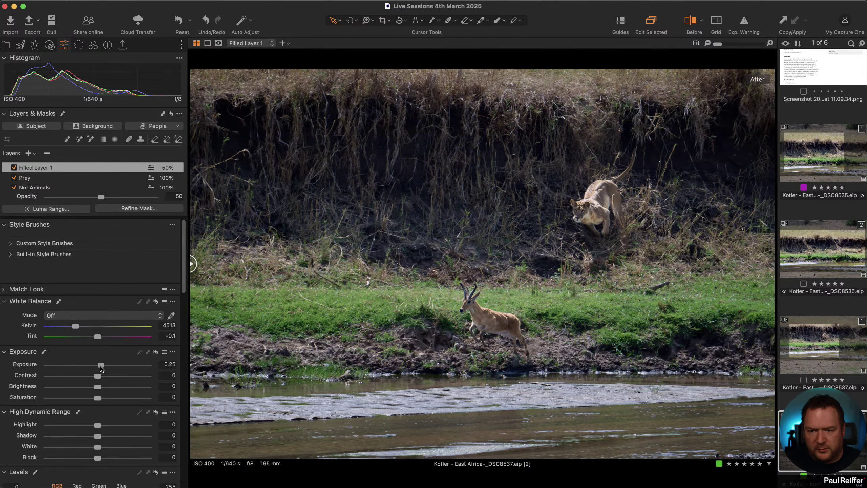
{"action": "left_click", "coordinate": [743, 22]}
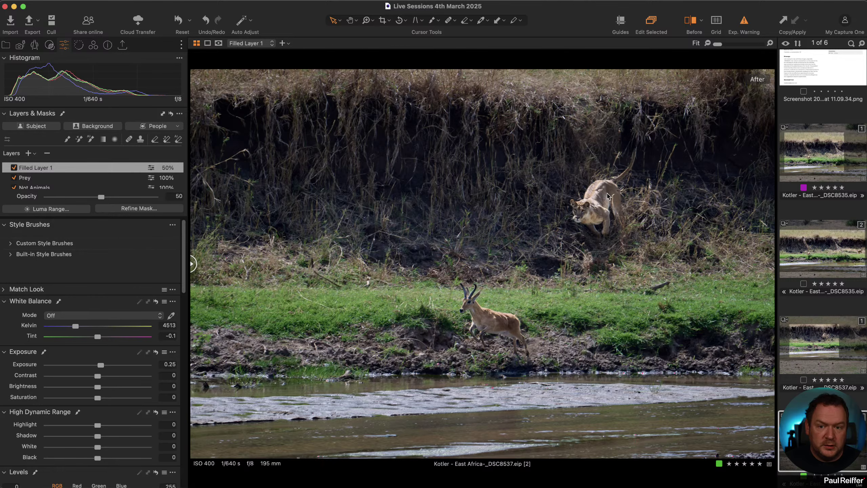
{"action": "mouse_move", "coordinate": [101, 364]}
{"action": "left_mouse_down"}
{"action": "mouse_move", "coordinate": [132, 368]}
{"action": "mouse_move", "coordinate": [103, 372]}
{"action": "left_mouse_up"}
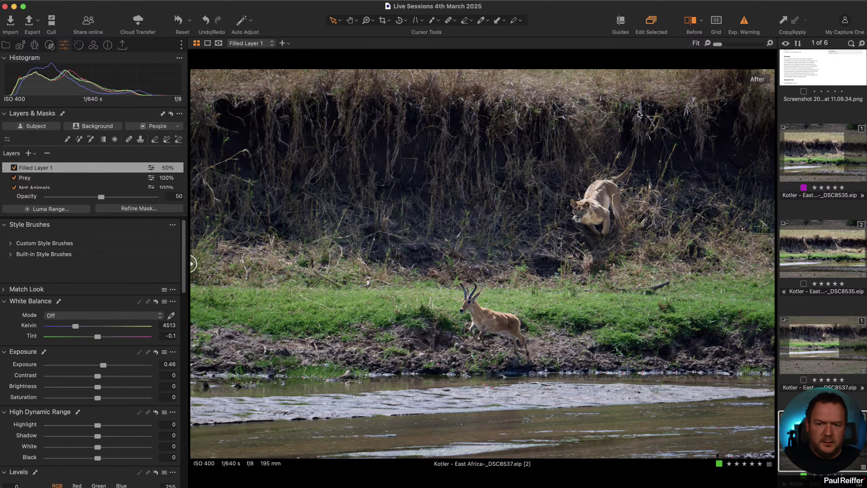
Check the original DSC8537 variant for clipping, turn off the exposure warning and return to the green-tagged clone.
{"action": "left_click", "coordinate": [817, 353]}
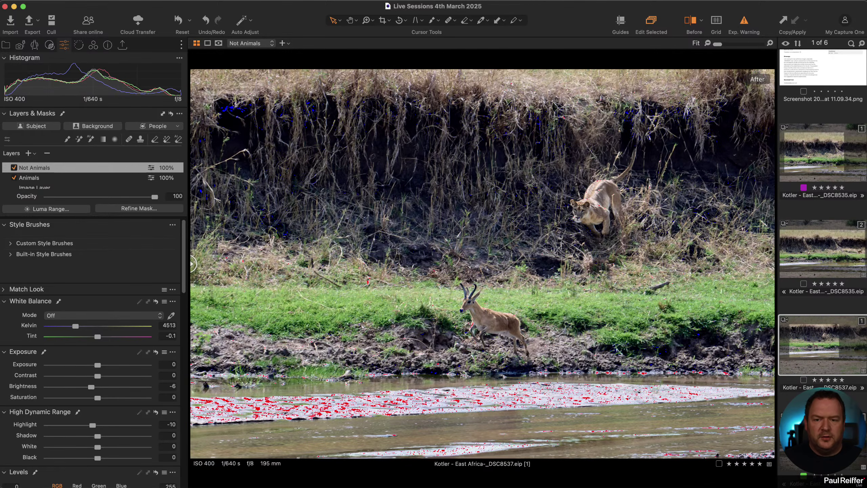
{"action": "left_click", "coordinate": [739, 22]}
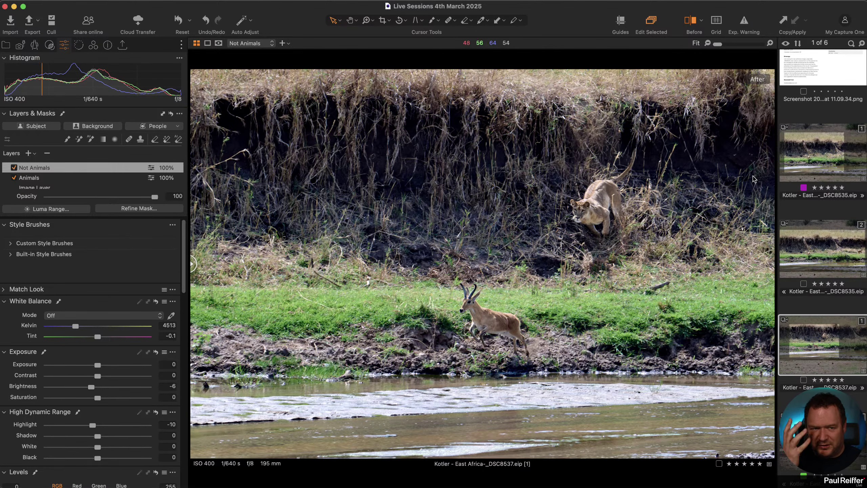
{"action": "key", "text": "Right"}
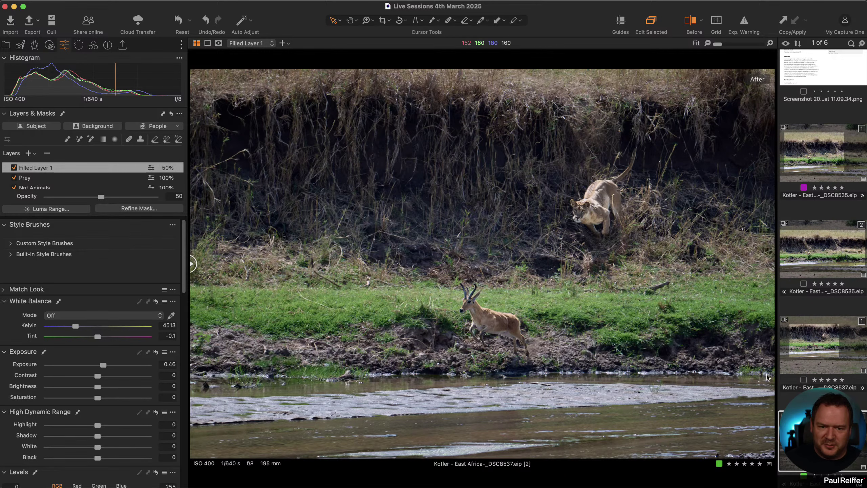
Review both DSC8535 variants and return to the original DSC8537 variant for comparison.
{"action": "left_click", "coordinate": [822, 256]}
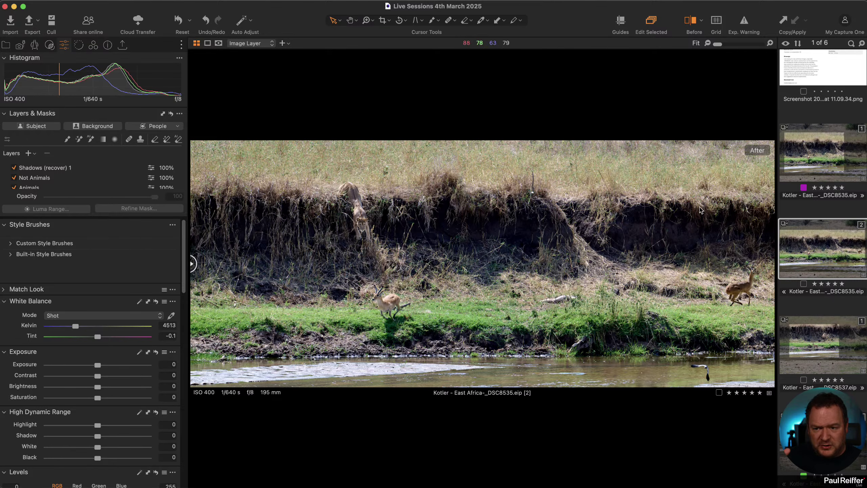
{"action": "left_click", "coordinate": [843, 153]}
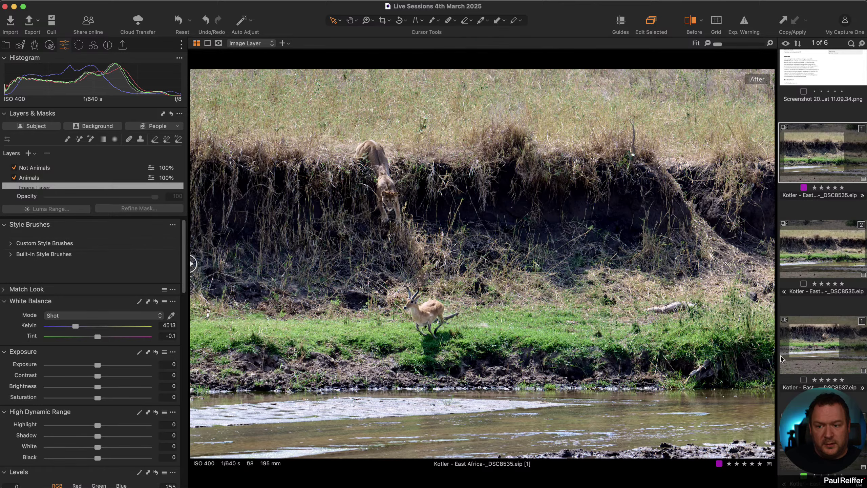
{"action": "left_click", "coordinate": [818, 351]}
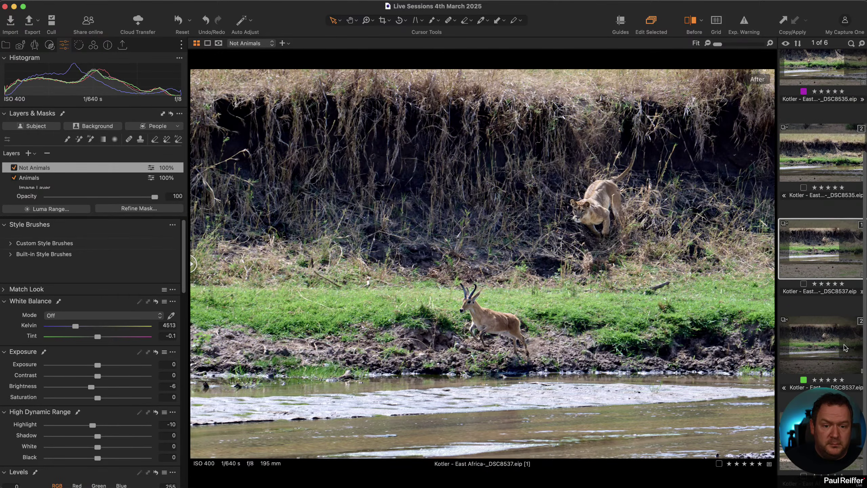
Compare the original and green-tagged DSC8537 variants side by side, examining the lioness and antelope up close.
{"action": "left_click", "coordinate": [833, 354]}
{"action": "left_click", "coordinate": [825, 252]}
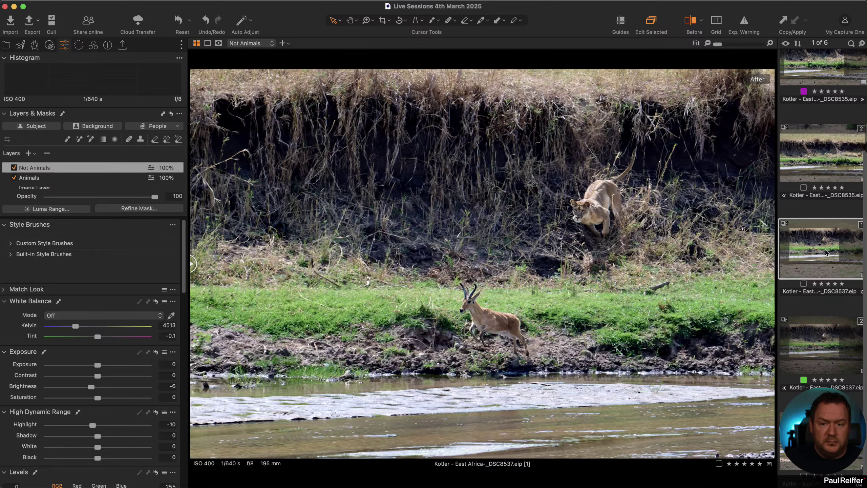
{"action": "left_click", "coordinate": [826, 343], "text": "super"}
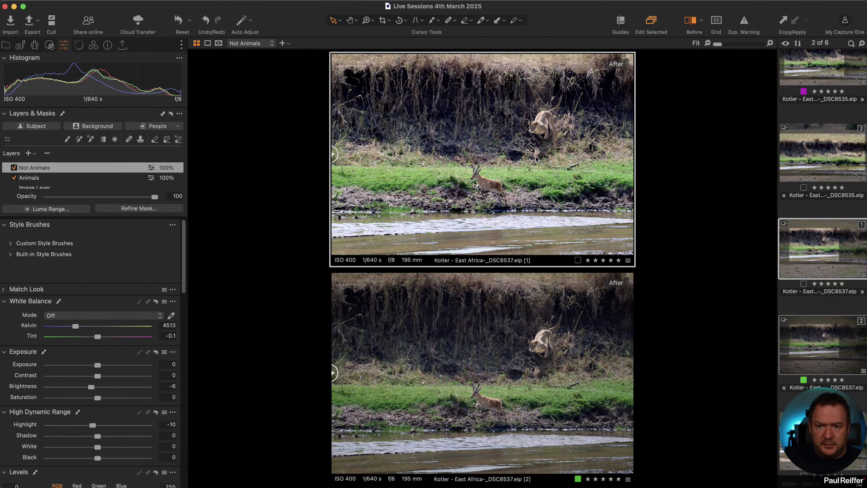
{"action": "key", "text": "h"}
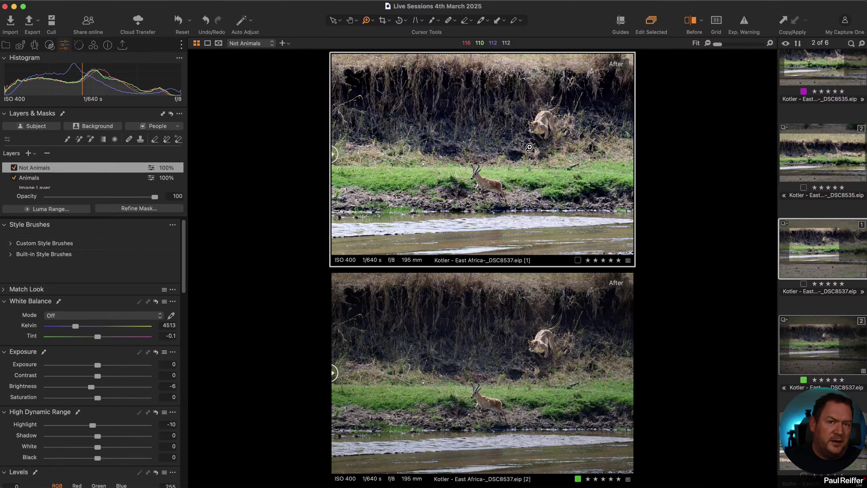
{"action": "left_click", "coordinate": [529, 147]}
{"action": "left_click", "coordinate": [550, 145]}
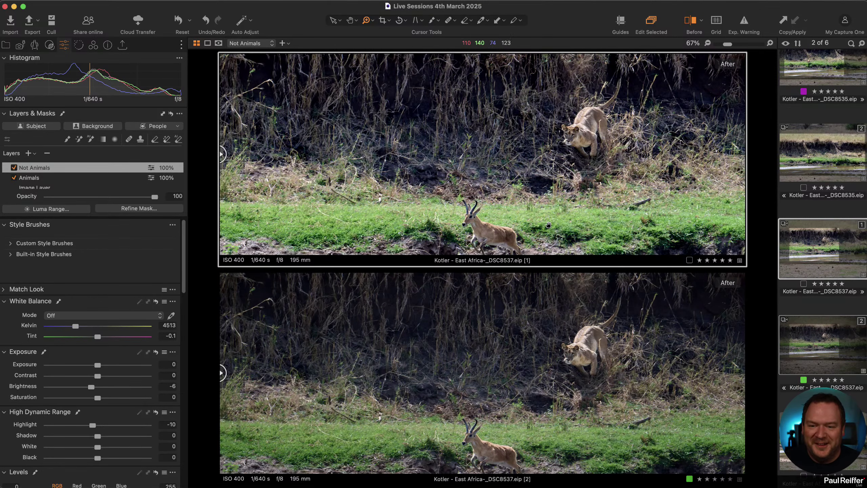
{"action": "left_click_drag", "start_coordinate": [548, 225], "coordinate": [549, 203]}
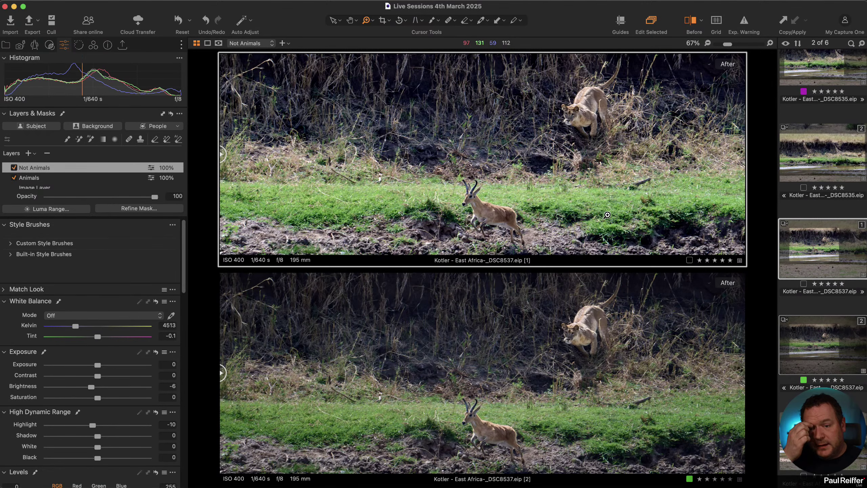
{"action": "left_click", "coordinate": [795, 328]}
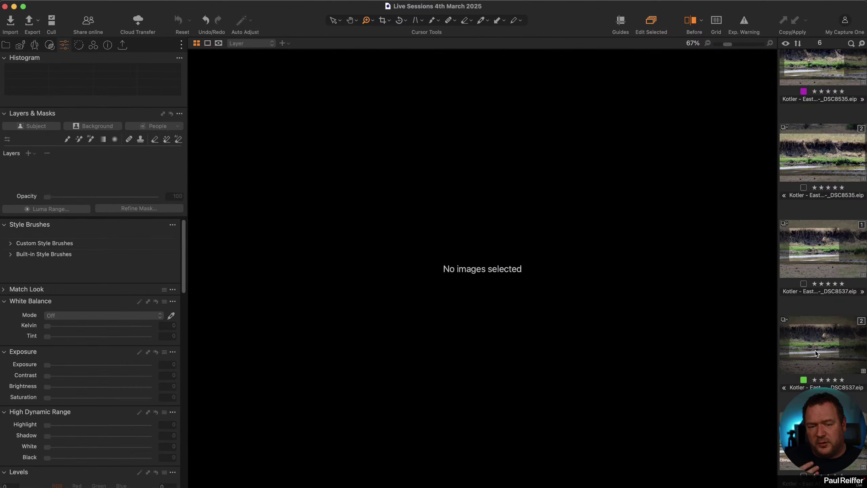
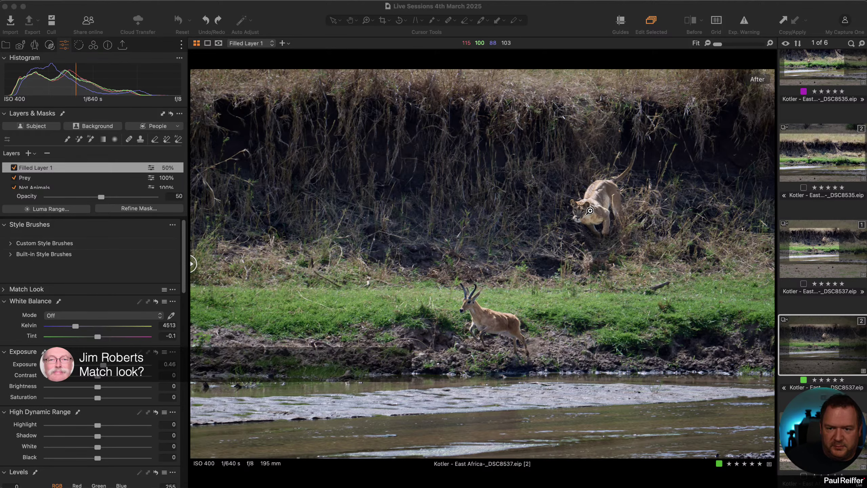
Select the Prey layer with its mask shown, review the preceding variants and return to the green-tagged DSC8537 variant.
{"action": "left_click", "coordinate": [556, 27]}
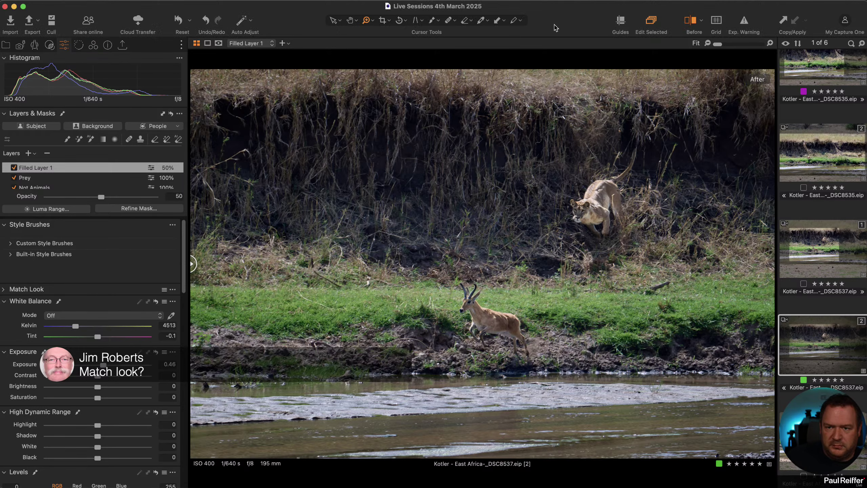
{"action": "left_click", "coordinate": [49, 180]}
{"action": "key", "text": "Up"}
{"action": "key", "text": "Up"}
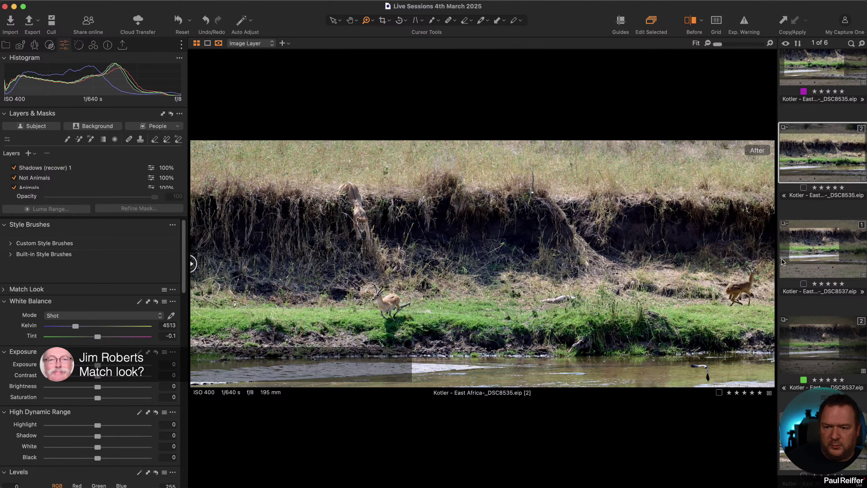
{"action": "left_click", "coordinate": [834, 352]}
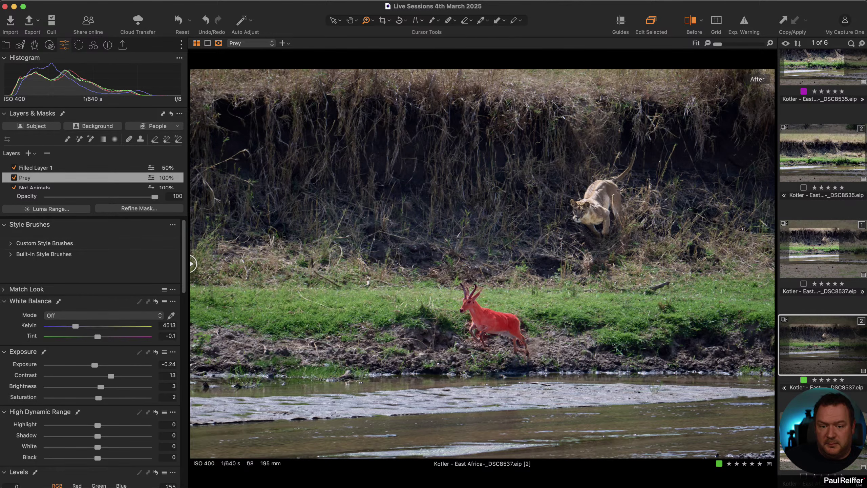
Clone the green-tagged DSC8537 variant and crop the clone tighter around the lioness and antelope at a 2x3 ratio.
{"action": "right_click", "coordinate": [816, 341]}
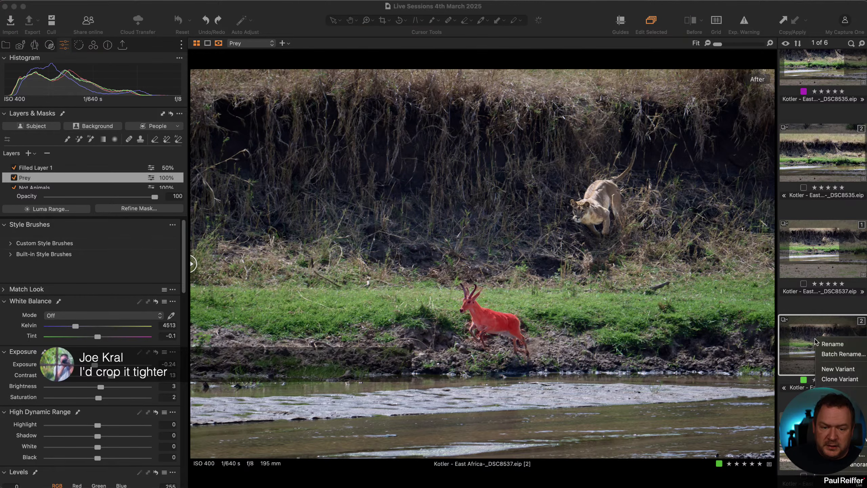
{"action": "left_click", "coordinate": [852, 380]}
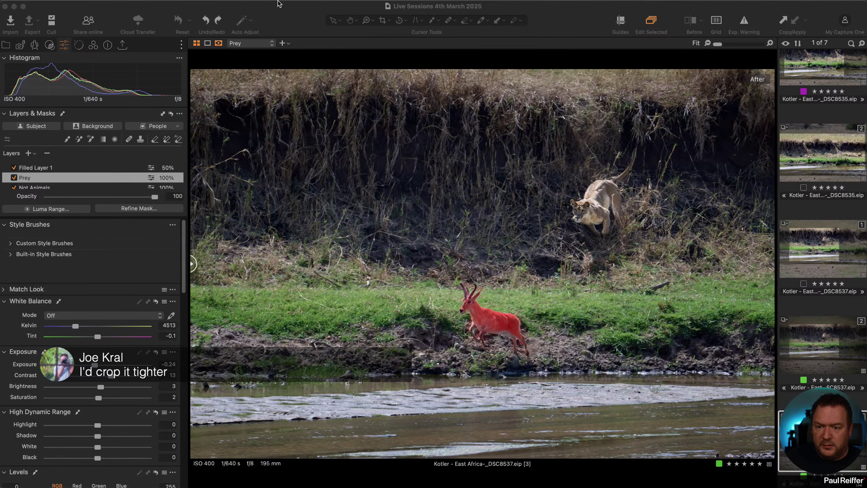
{"action": "left_click", "coordinate": [383, 21]}
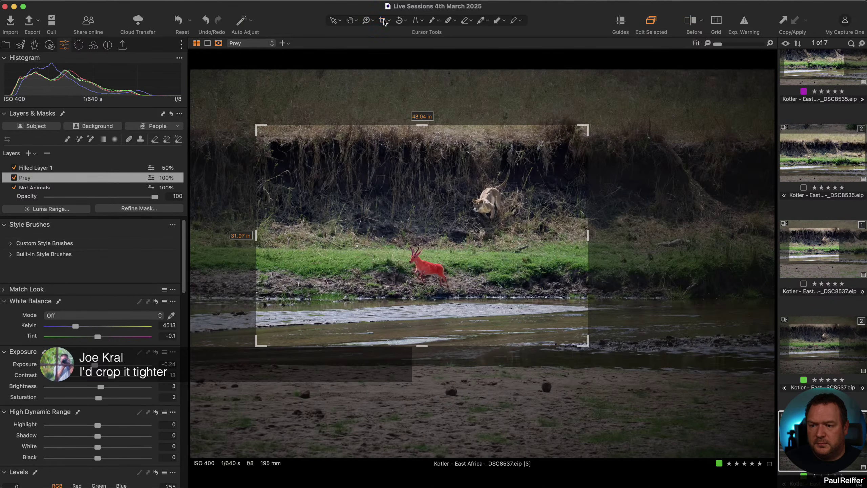
{"action": "left_click", "coordinate": [384, 21]}
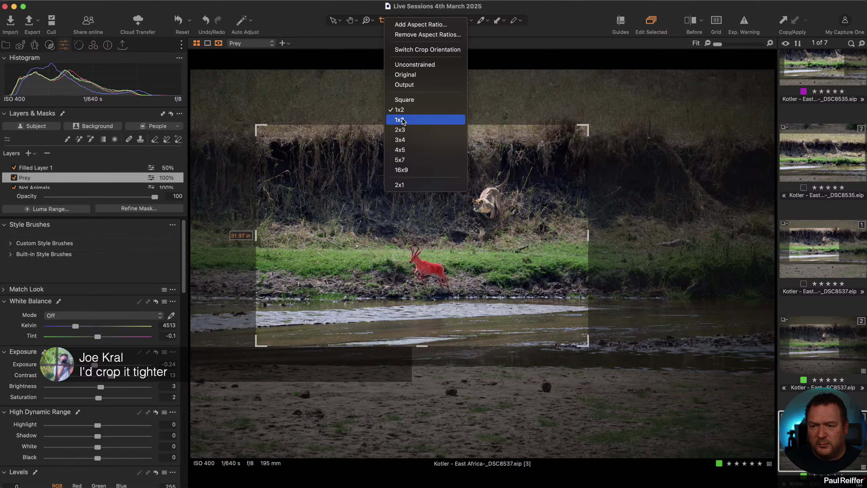
{"action": "left_click", "coordinate": [404, 130]}
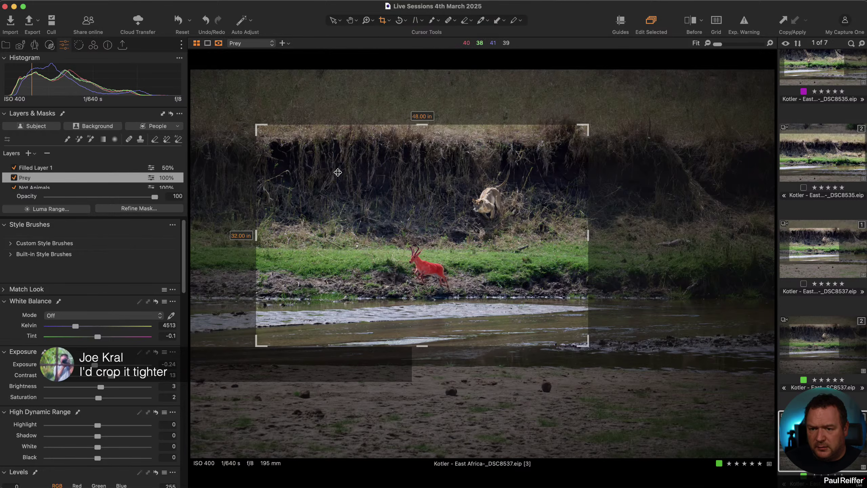
{"action": "left_click_drag", "start_coordinate": [338, 173], "coordinate": [357, 152]}
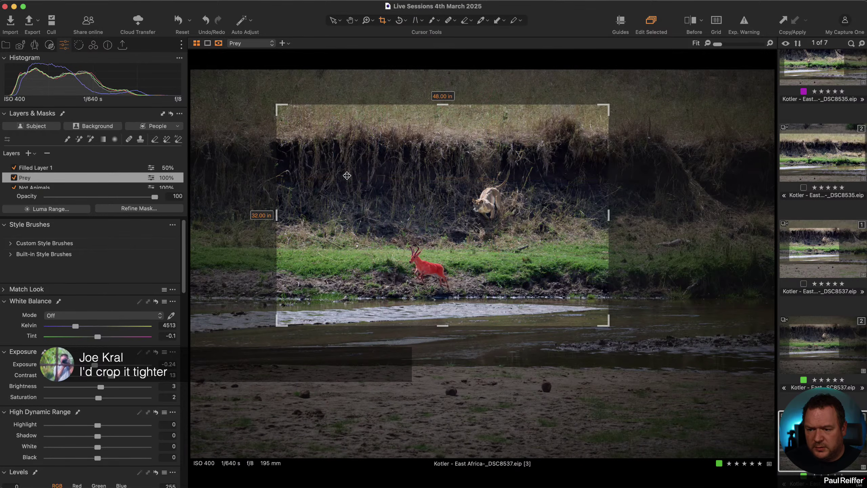
{"action": "left_click_drag", "start_coordinate": [609, 105], "coordinate": [579, 119]}
{"action": "left_click_drag", "start_coordinate": [521, 192], "coordinate": [530, 192]}
{"action": "left_click", "coordinate": [330, 20]}
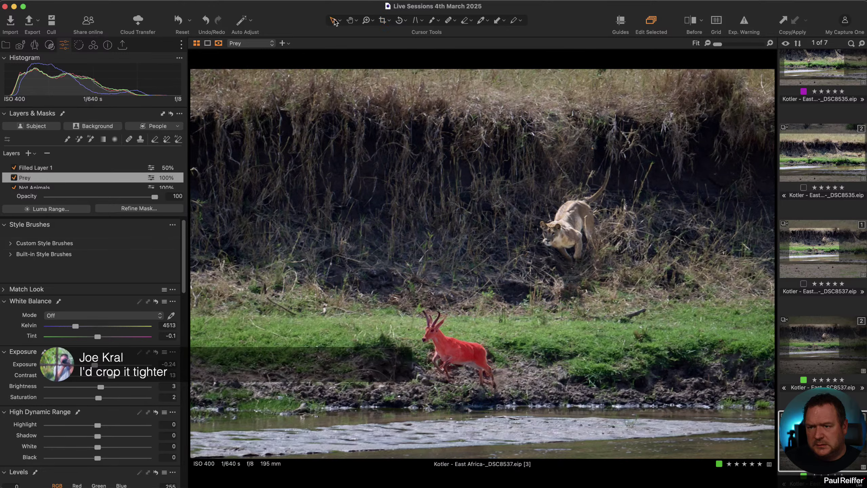
Check the tighter crop against the uncropped variant, change it to a 1x2 ratio and shift it slightly down.
{"action": "left_click", "coordinate": [843, 338]}
{"action": "key", "text": "Down"}
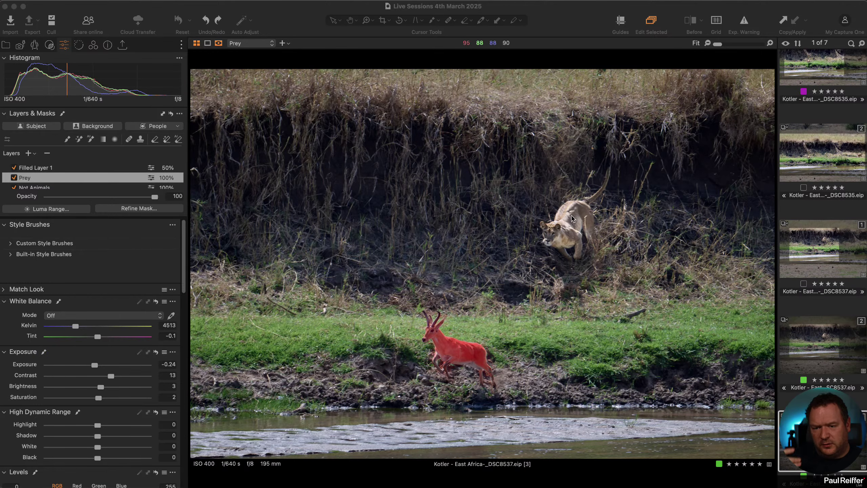
{"action": "left_click", "coordinate": [385, 22]}
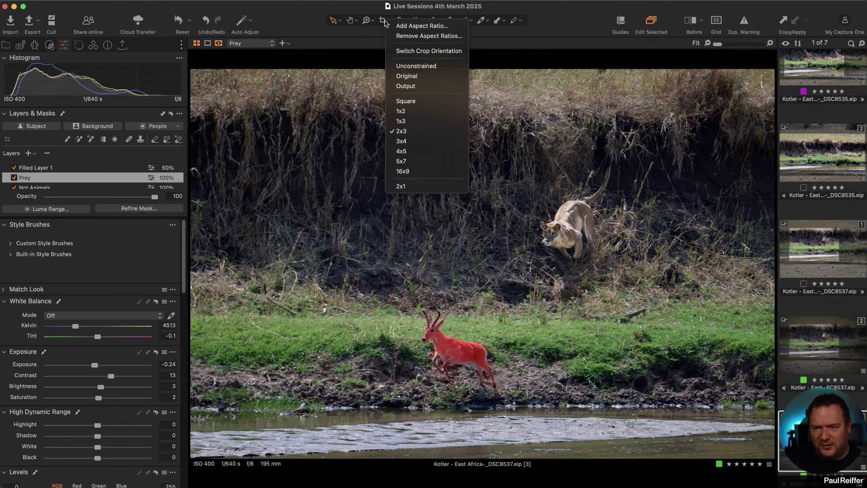
{"action": "left_click", "coordinate": [401, 111]}
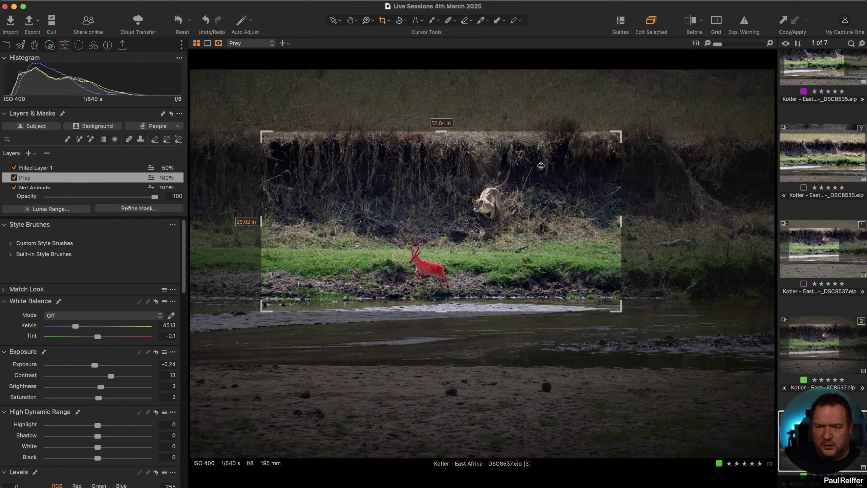
{"action": "left_click_drag", "start_coordinate": [541, 166], "coordinate": [537, 184]}
{"action": "left_click", "coordinate": [332, 21]}
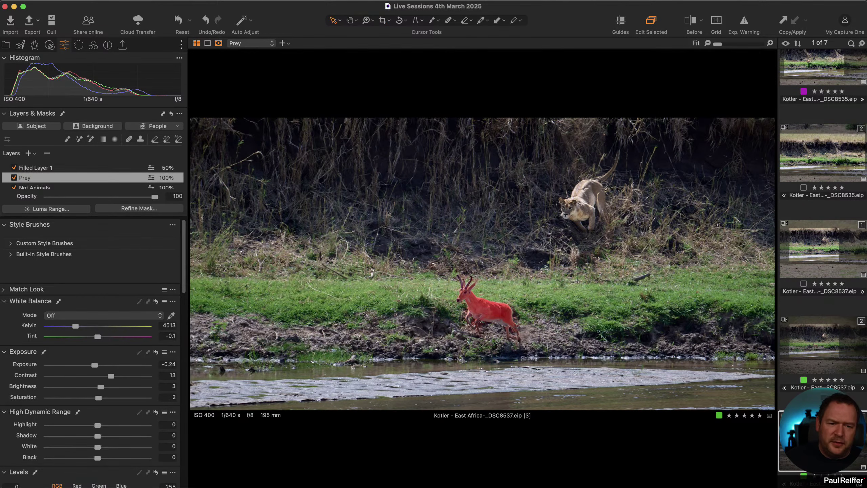
Compare the uncropped and 1x2-cropped DSC8537 variants with the mask hidden, and bring up the catalog library.
{"action": "left_click", "coordinate": [814, 346]}
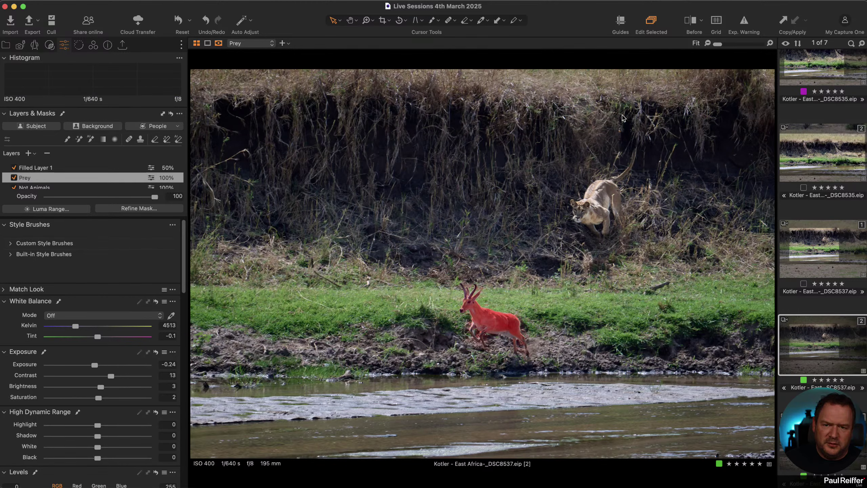
{"action": "key", "text": "Right"}
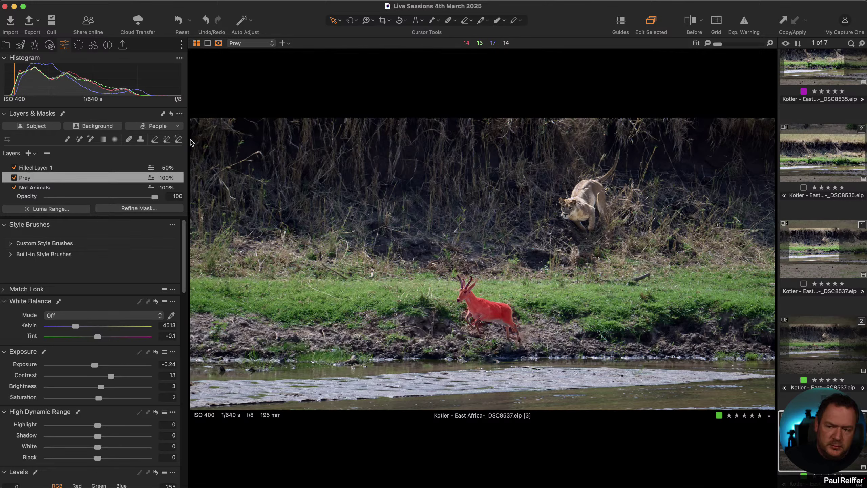
{"action": "key", "text": "m"}
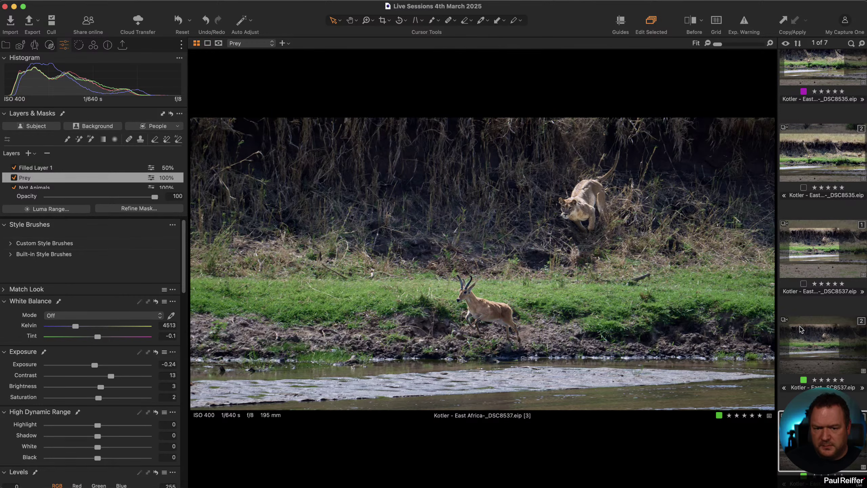
{"action": "left_click", "coordinate": [825, 337]}
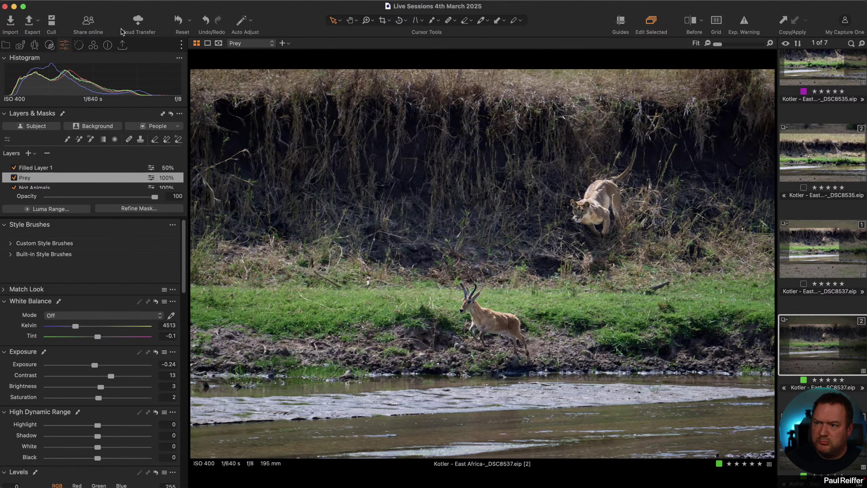
{"action": "left_click", "coordinate": [6, 45]}
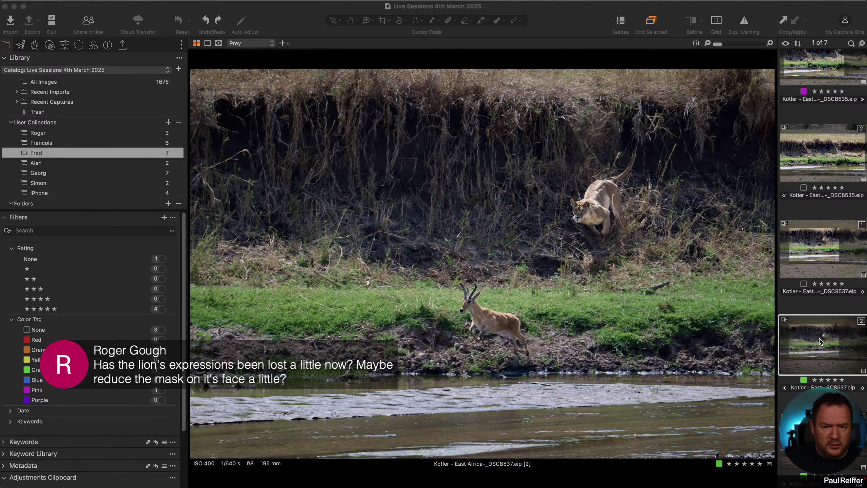
Examine the lioness's face at 200% in the green-tagged variant alongside the original DSC8537 variant.
{"action": "left_click", "coordinate": [604, 229]}
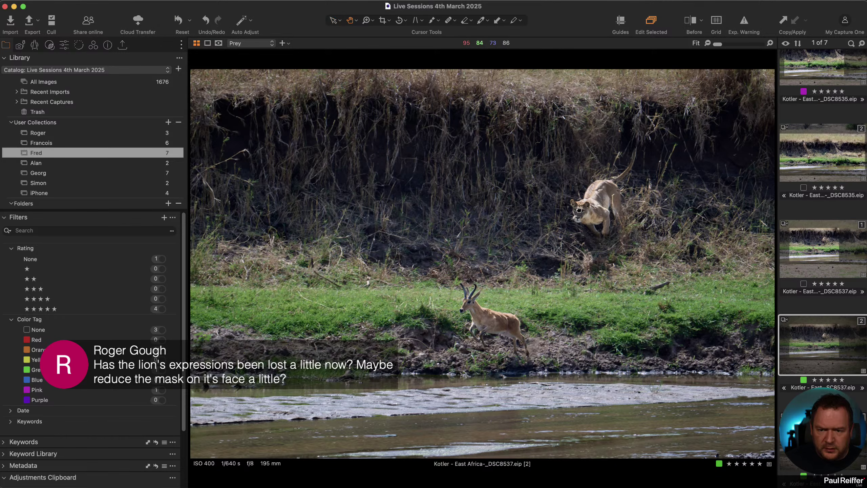
{"action": "key", "text": "h"}
{"action": "left_click_drag", "start_coordinate": [578, 210], "coordinate": [519, 253]}
{"action": "scroll", "coordinate": [519, 253], "scroll_direction": "up", "scroll_amount": 2}
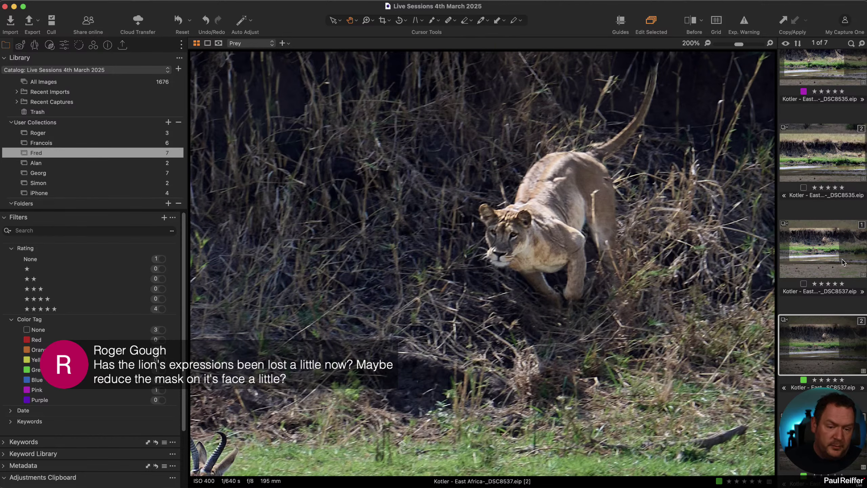
{"action": "left_click", "coordinate": [823, 260], "text": "super"}
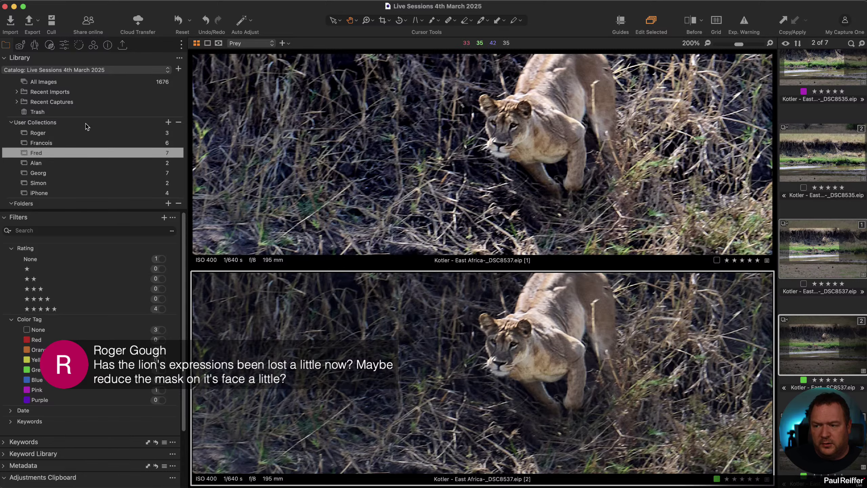
Set the Animals layer's clarity to 34 and structure to 28 on the green-tagged DSC8537 variant.
{"action": "left_click", "coordinate": [64, 45]}
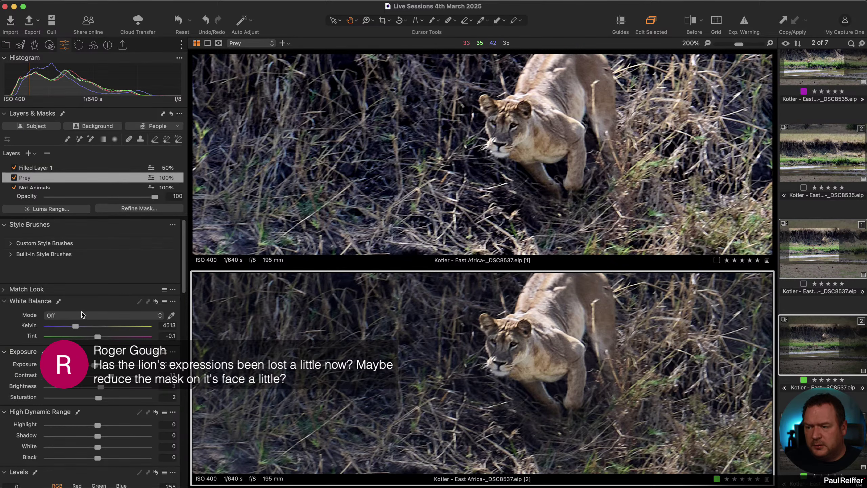
{"action": "scroll", "coordinate": [29, 177], "scroll_direction": "down", "scroll_amount": 2}
{"action": "left_click", "coordinate": [34, 170]}
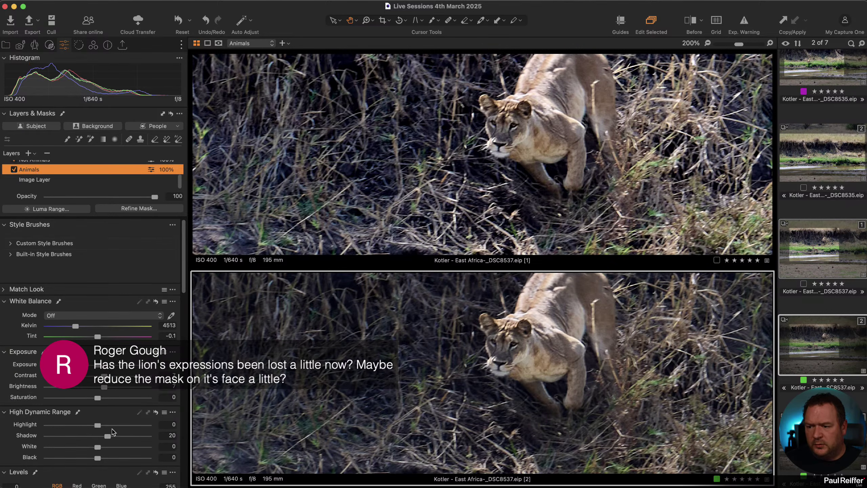
{"action": "scroll", "coordinate": [113, 432], "scroll_direction": "down", "scroll_amount": 10}
{"action": "left_click_drag", "start_coordinate": [108, 391], "coordinate": [111, 403]}
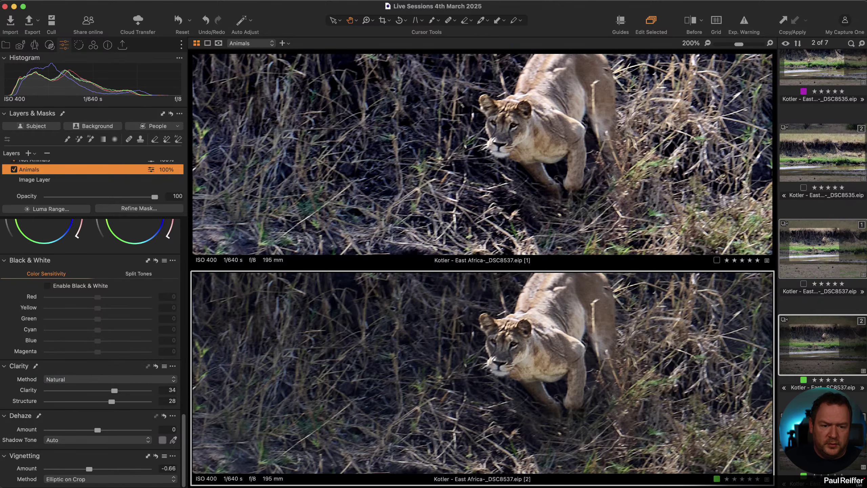
Fit the compared DSC8537 variants to full view and return to the green-tagged variant alone.
{"action": "left_click", "coordinate": [590, 309]}
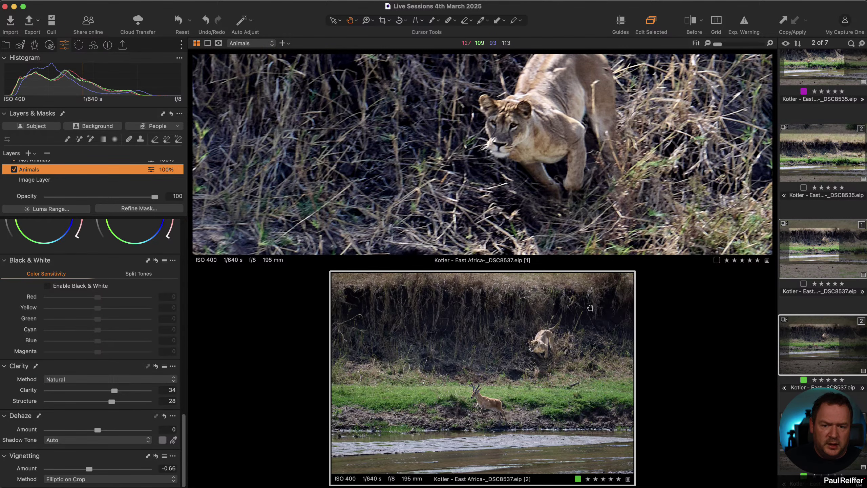
{"action": "left_click", "coordinate": [545, 161]}
{"action": "left_click", "coordinate": [819, 310]}
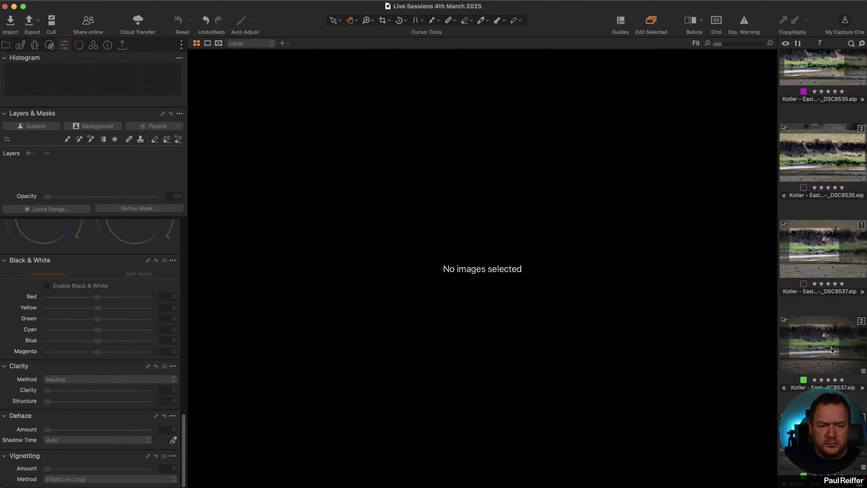
{"action": "left_click", "coordinate": [824, 346]}
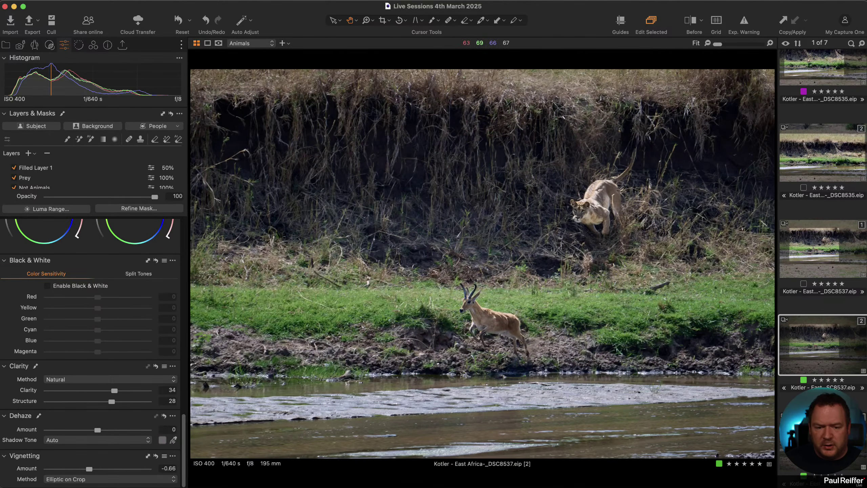
Recrop the third DSC8537 variant to a tall portrait frame of about 26.4 × 39.6 in around both animals and compare it with the landscape-cropped variant.
{"action": "key", "text": "Right"}
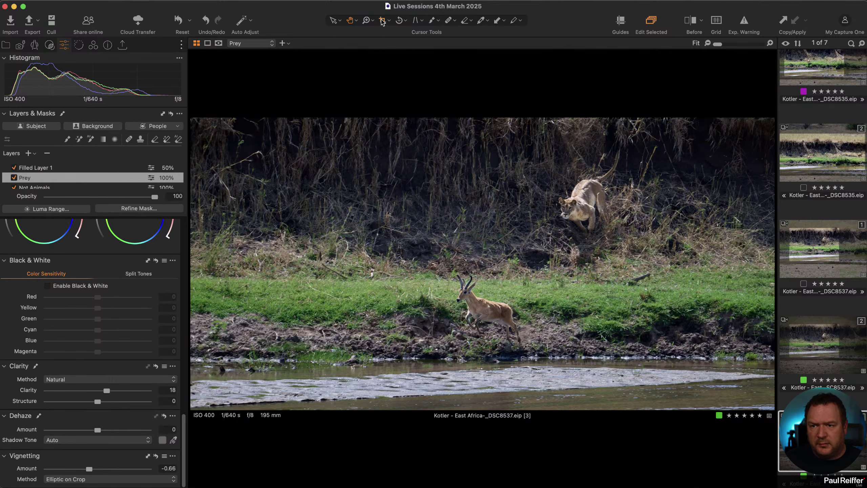
{"action": "left_click", "coordinate": [384, 20]}
{"action": "left_click", "coordinate": [445, 130]}
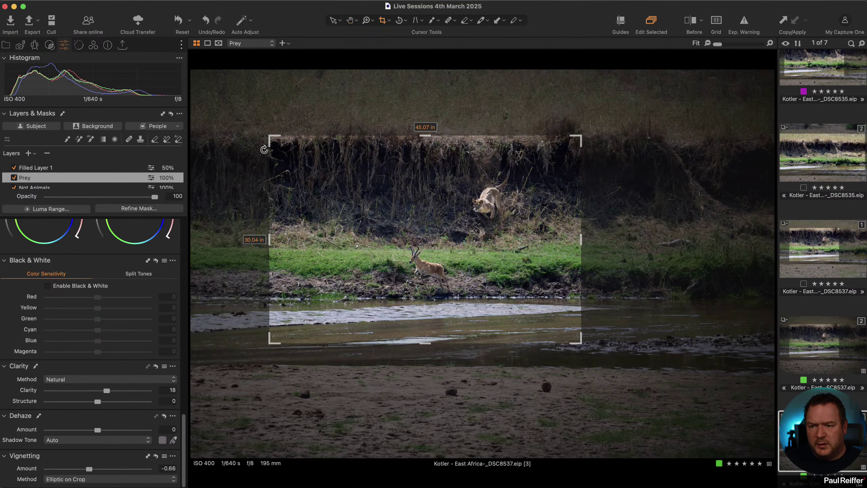
{"action": "left_click_drag", "start_coordinate": [269, 138], "coordinate": [399, 61]}
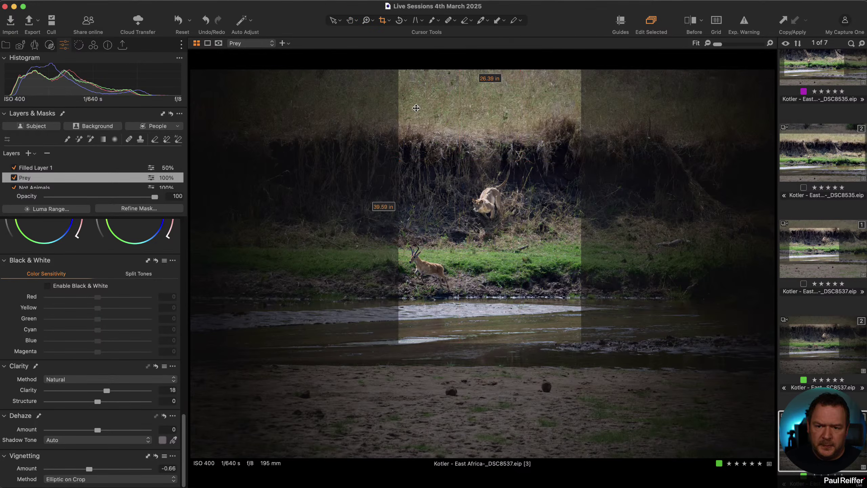
{"action": "left_click_drag", "start_coordinate": [485, 194], "coordinate": [453, 204]}
{"action": "left_click", "coordinate": [337, 24]}
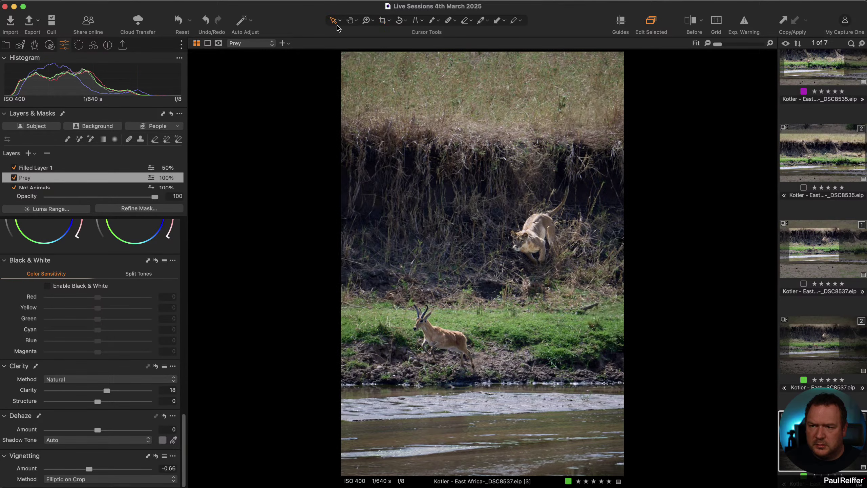
{"action": "left_click", "coordinate": [823, 359]}
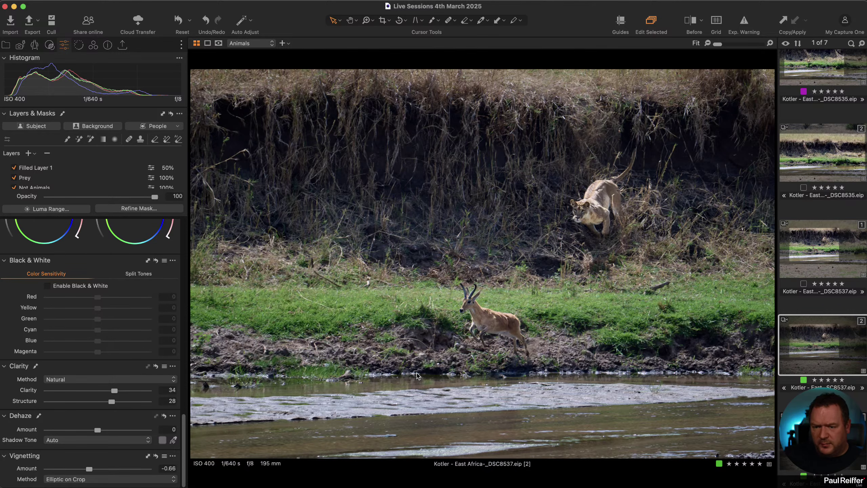
{"action": "key", "text": "Right"}
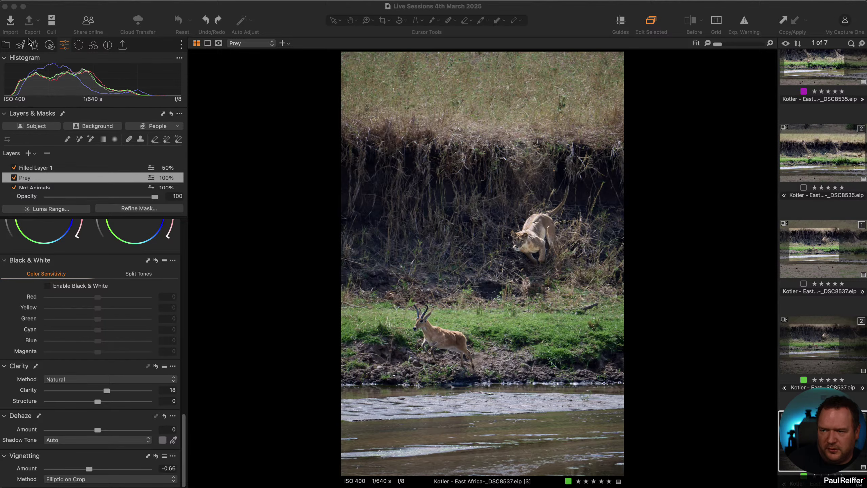
Open the user collection containing black-and-white seascape DSF9312 and bring up its adjustment tools.
{"action": "left_click", "coordinate": [10, 48]}
{"action": "left_click", "coordinate": [9, 49]}
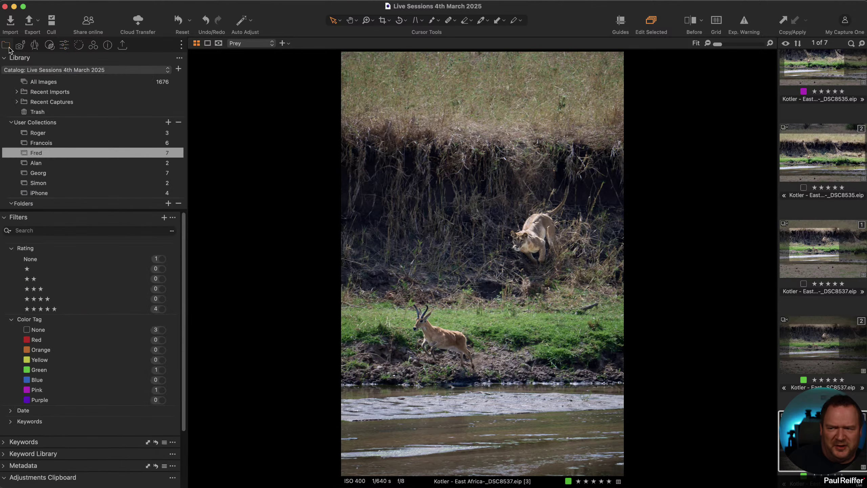
{"action": "left_click", "coordinate": [93, 164]}
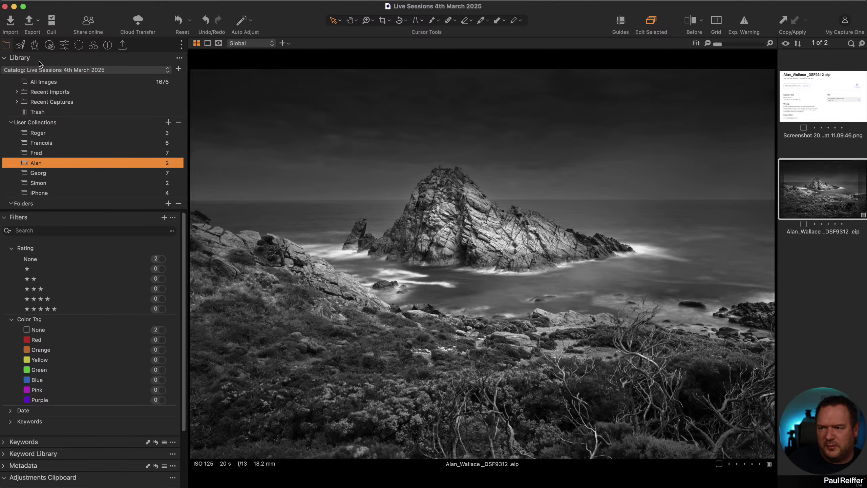
{"action": "left_click", "coordinate": [64, 45]}
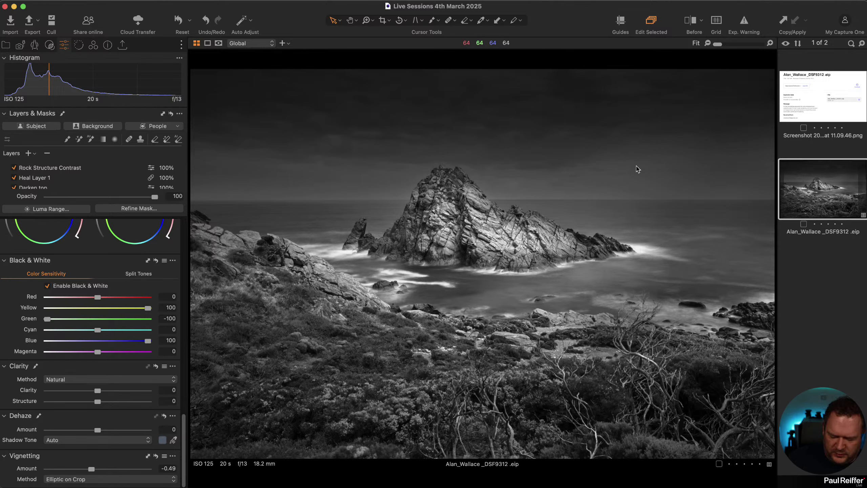
Compare DSF9312 before and after its edits with the split view, and clone the edited variant.
{"action": "key", "text": "y"}
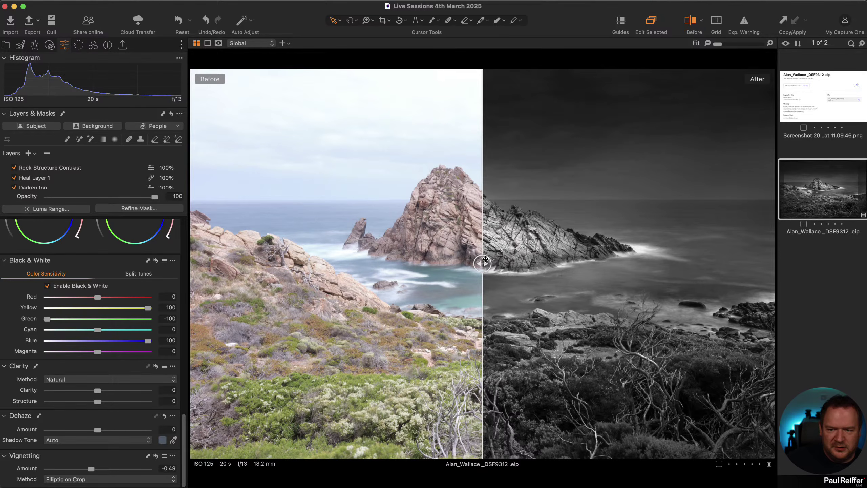
{"action": "left_click_drag", "start_coordinate": [482, 263], "coordinate": [838, 282]}
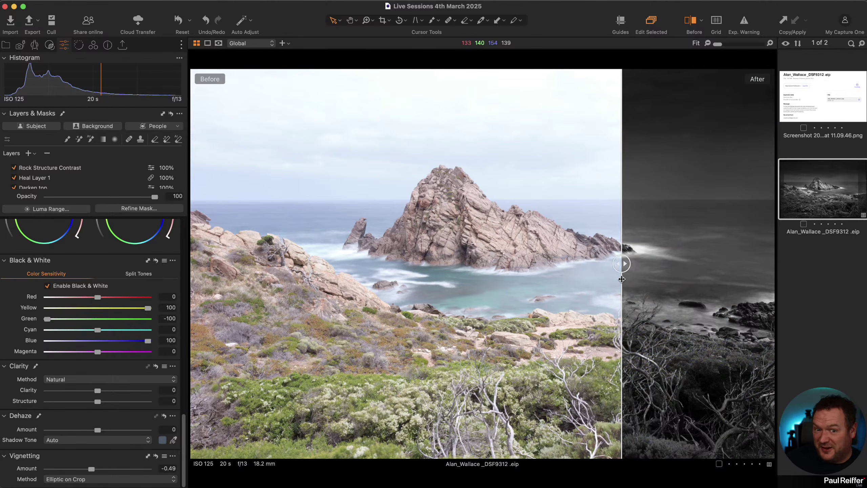
{"action": "right_click", "coordinate": [833, 191]}
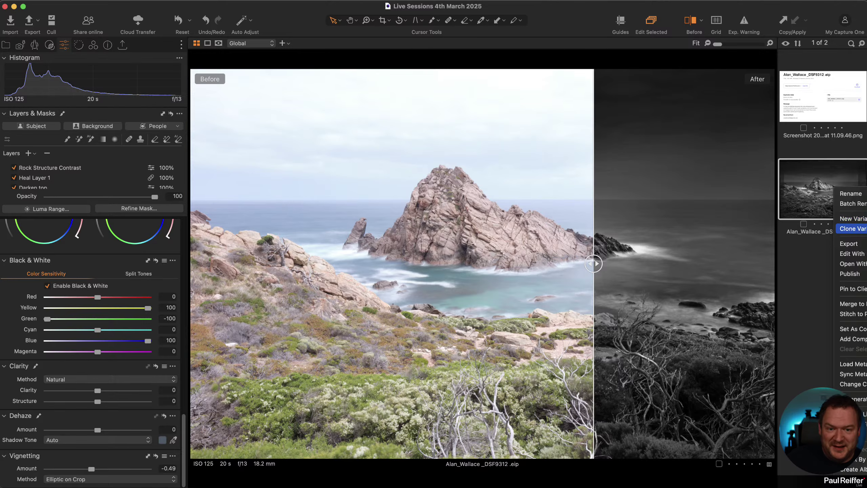
{"action": "left_click", "coordinate": [843, 229]}
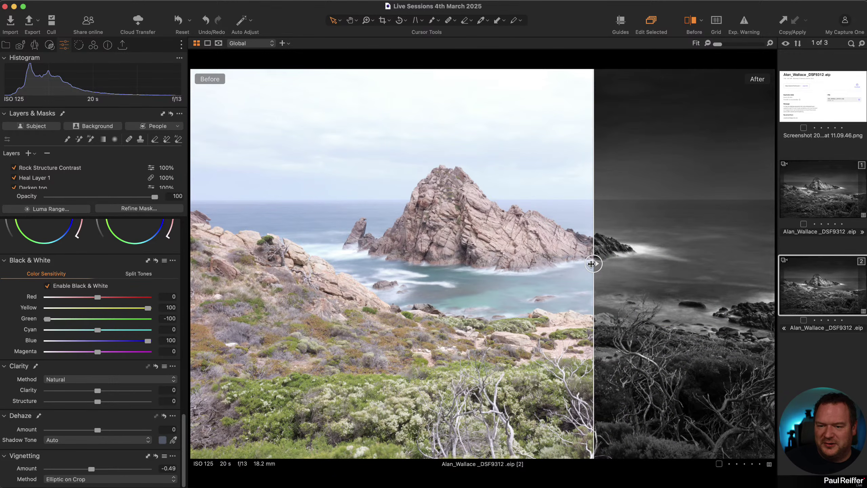
Create a new unedited variant of DSF9312, set its exposure to -1.04 and turn off the before/after view.
{"action": "right_click", "coordinate": [832, 279]}
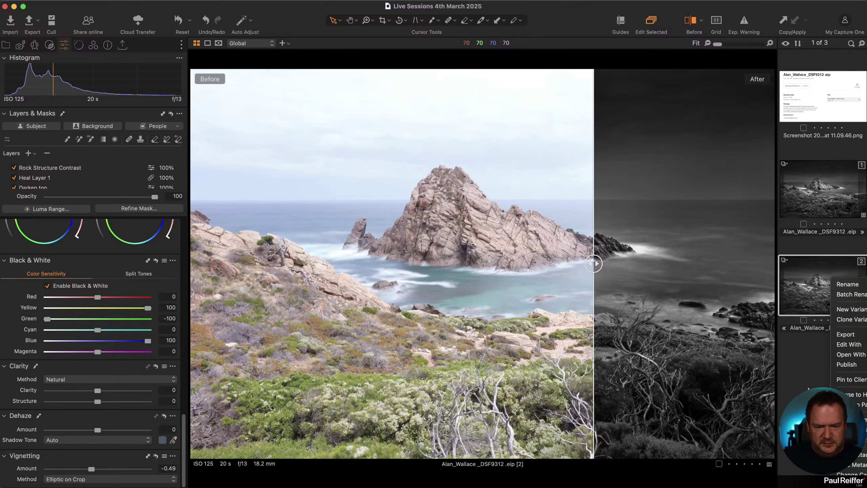
{"action": "left_click", "coordinate": [851, 309]}
{"action": "scroll", "coordinate": [84, 311], "scroll_direction": "up", "scroll_amount": 10}
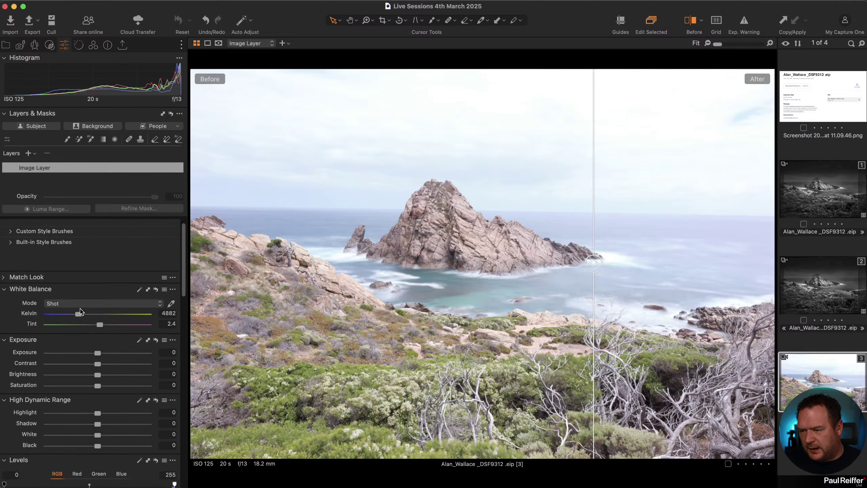
{"action": "left_click_drag", "start_coordinate": [97, 365], "coordinate": [84, 366]}
{"action": "key", "text": "y"}
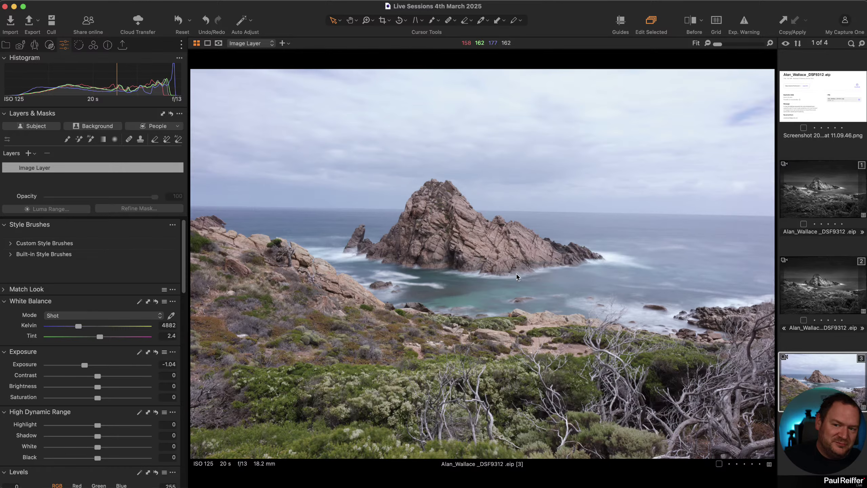
Check the cloned DSF9312 variant in color by switching Black & White off and on again, and review its color sensitivity sliders.
{"action": "left_click", "coordinate": [822, 269]}
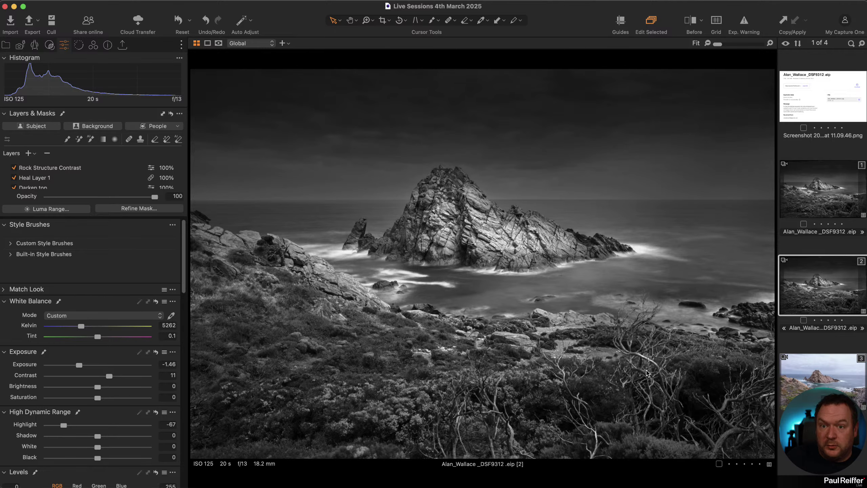
{"action": "scroll", "coordinate": [39, 352], "scroll_direction": "down", "scroll_amount": 10}
{"action": "scroll", "coordinate": [38, 352], "scroll_direction": "down", "scroll_amount": 6}
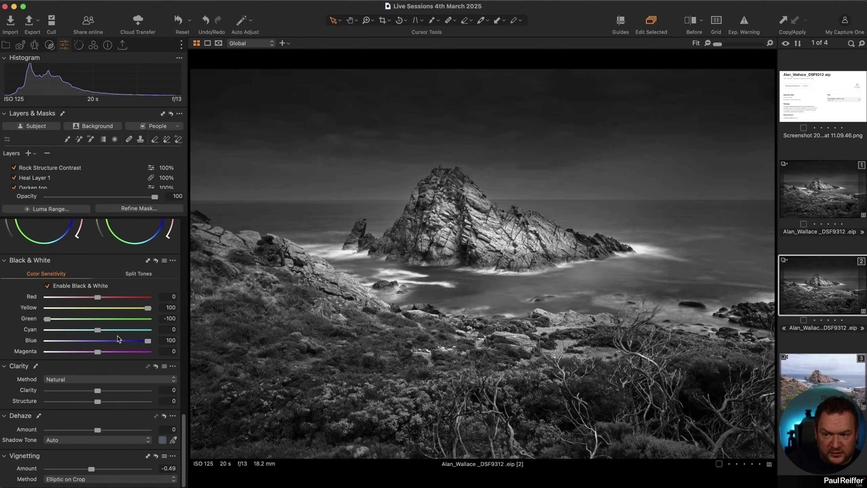
{"action": "left_click", "coordinate": [55, 287]}
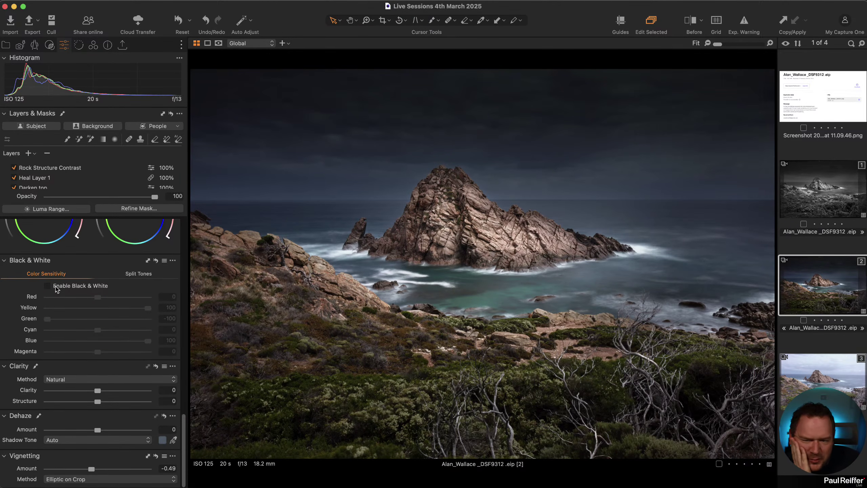
{"action": "left_click", "coordinate": [56, 287]}
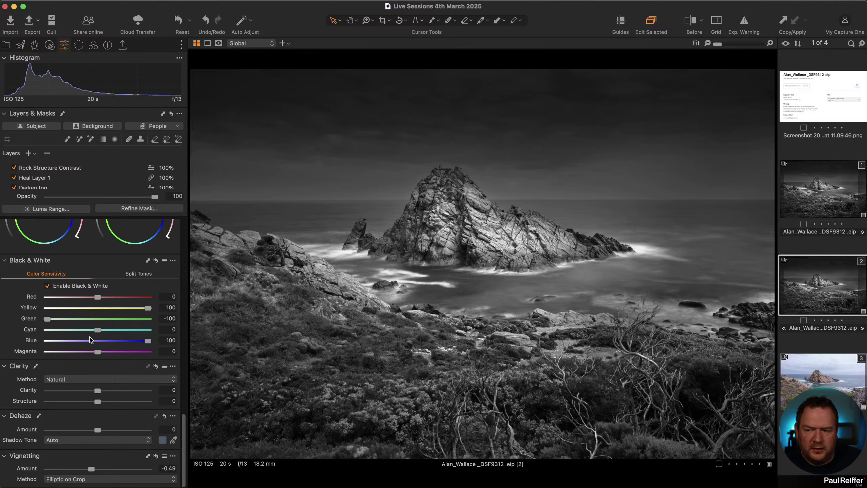
{"action": "mouse_move", "coordinate": [143, 344]}
{"action": "left_mouse_down"}
{"action": "mouse_move", "coordinate": [48, 342]}
{"action": "mouse_move", "coordinate": [148, 341]}
{"action": "left_mouse_up"}
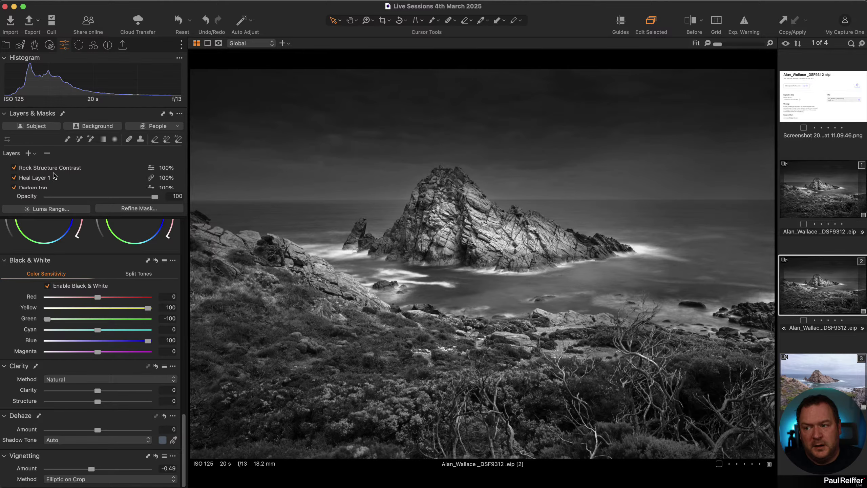
Display the Sky layer's mask in grayscale and examine its edge around the sea rock at 100%.
{"action": "scroll", "coordinate": [63, 178], "scroll_direction": "down", "scroll_amount": 5}
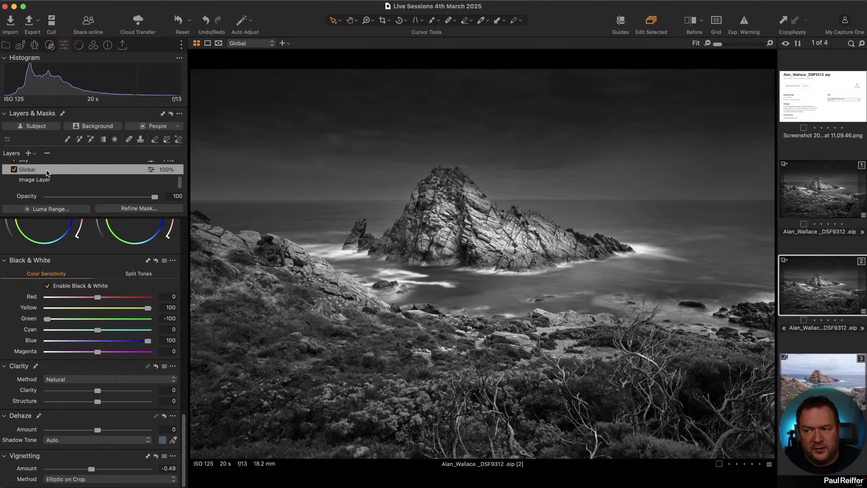
{"action": "scroll", "coordinate": [42, 172], "scroll_direction": "up", "scroll_amount": 2}
{"action": "left_click", "coordinate": [25, 175]}
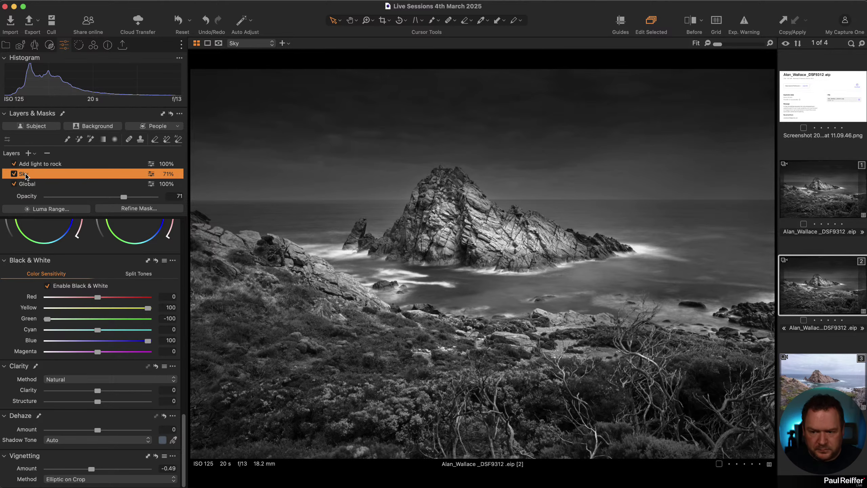
{"action": "key", "text": "m"}
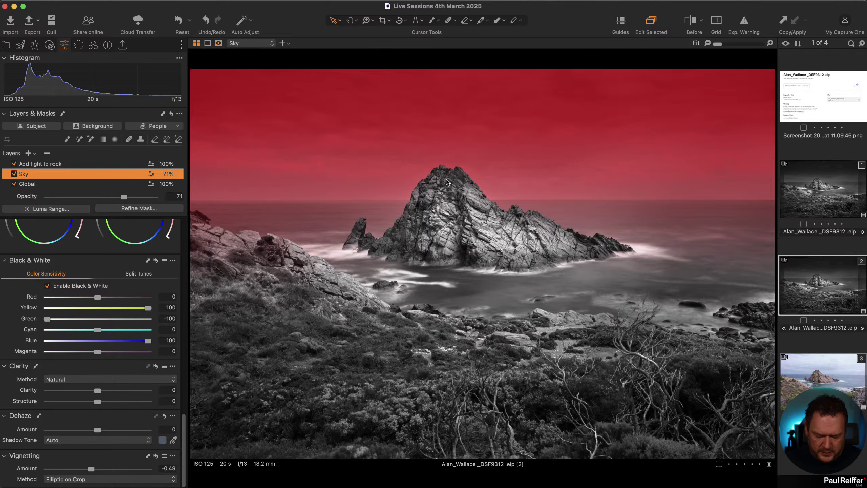
{"action": "key", "text": "alt+m"}
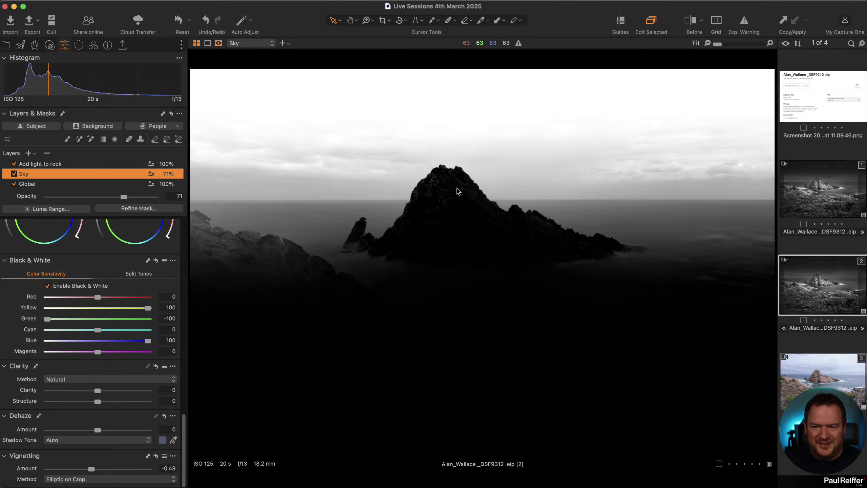
{"action": "double_click", "coordinate": [458, 192]}
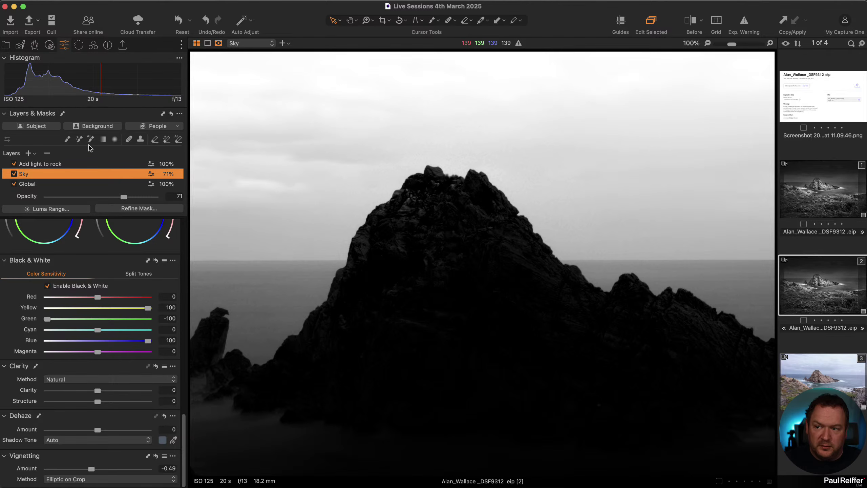
Erase the sea rock, the foreground headland and the sea from the Sky layer's mask with the AI eraser, and hide the mask.
{"action": "left_click", "coordinate": [179, 140]}
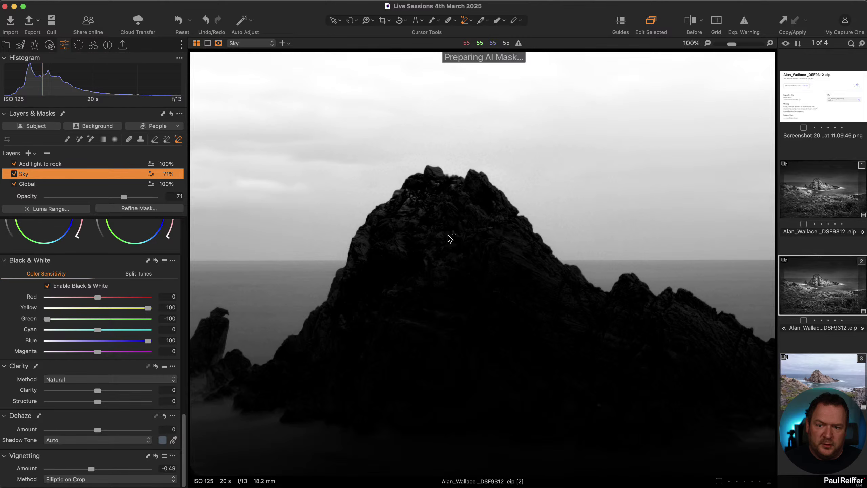
{"action": "left_click", "coordinate": [453, 256]}
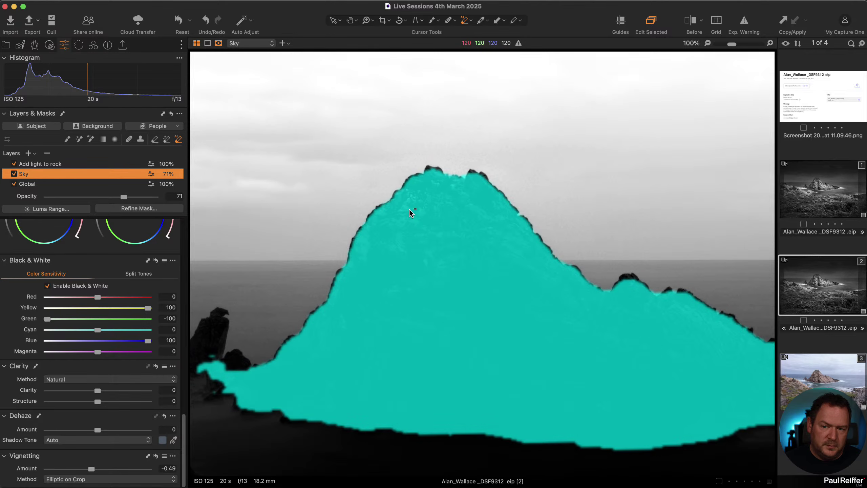
{"action": "left_click", "coordinate": [410, 208], "text": "alt"}
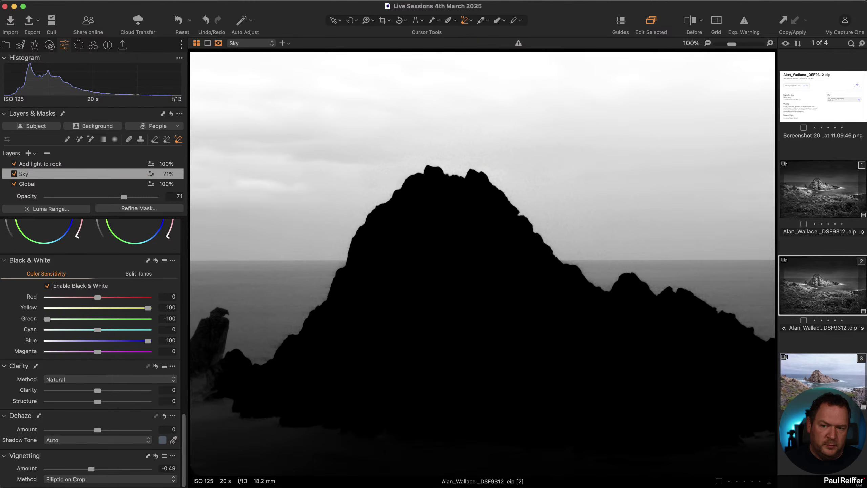
{"action": "left_click", "coordinate": [434, 453], "text": "alt"}
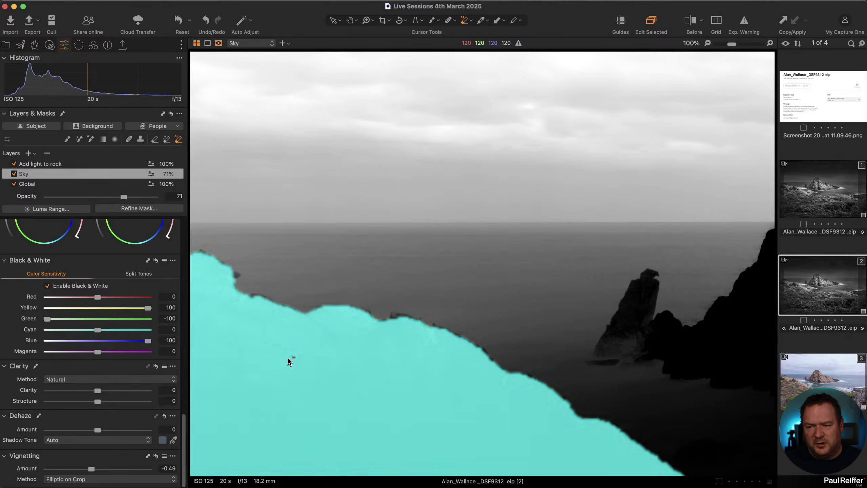
{"action": "left_click", "coordinate": [417, 361], "text": "alt"}
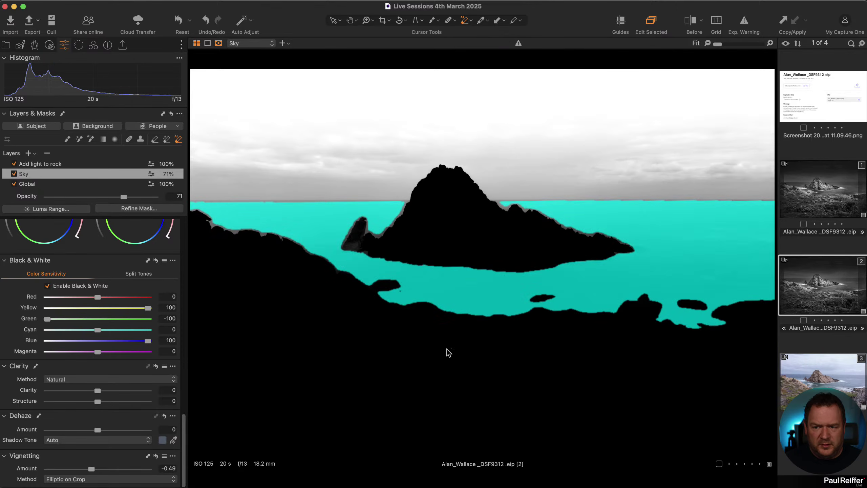
{"action": "key", "text": "alt+m"}
{"action": "key", "text": "alt+m"}
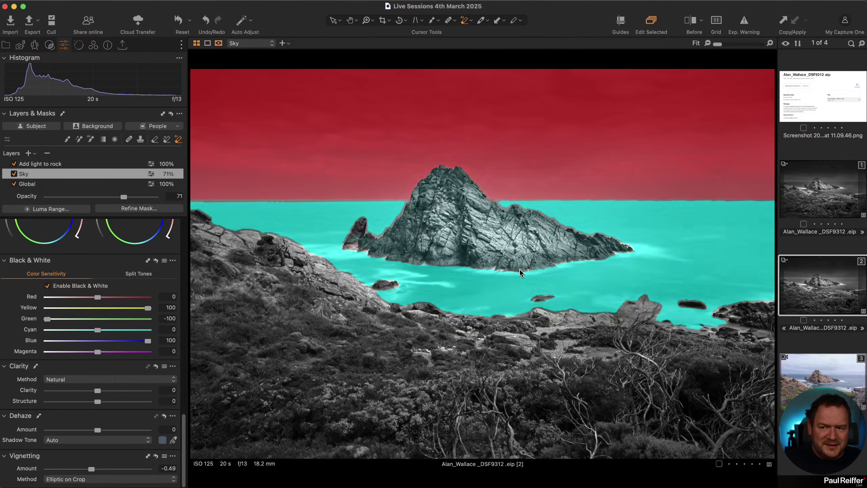
{"action": "key", "text": "m"}
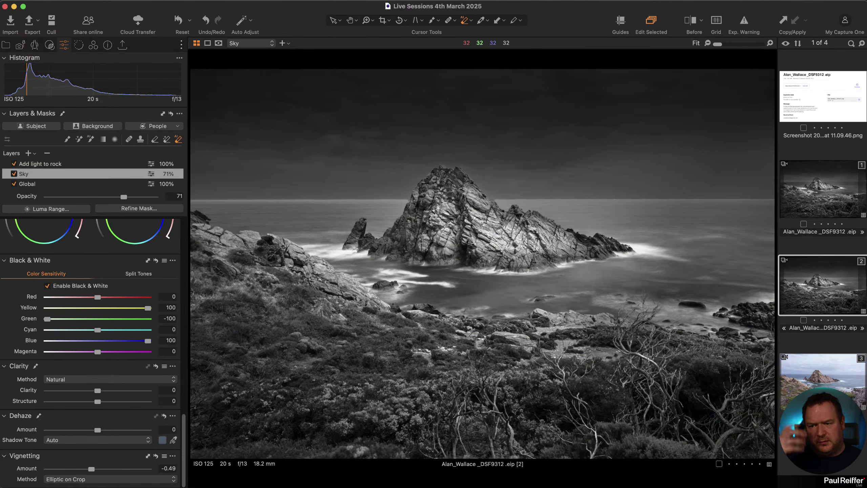
Check the Add light to rock layer's effect by switching it off and on, and set its opacity to 49.
{"action": "left_click", "coordinate": [59, 165]}
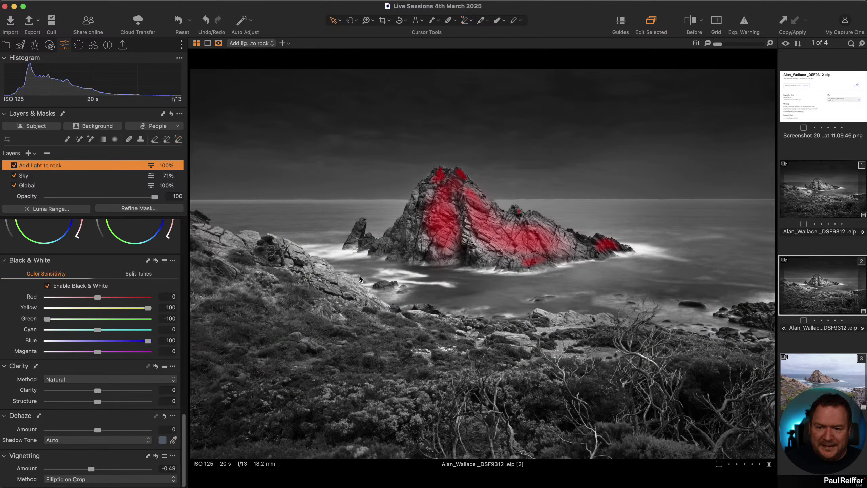
{"action": "left_click", "coordinate": [13, 165]}
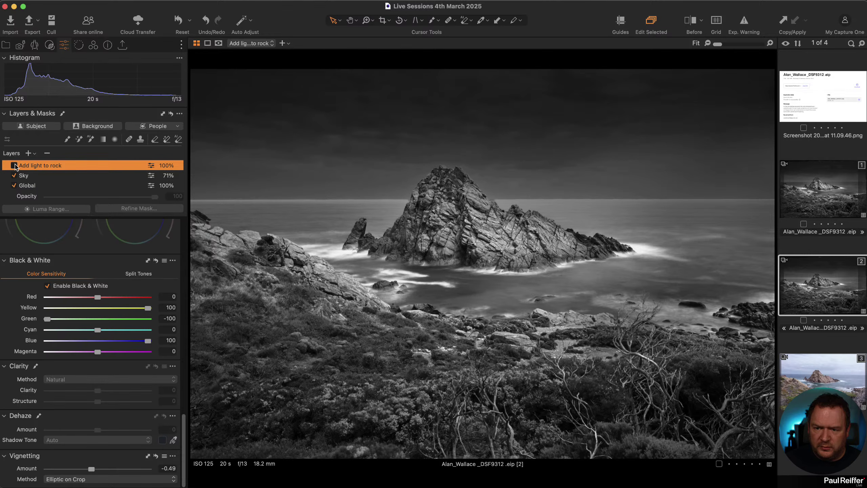
{"action": "left_click", "coordinate": [14, 165]}
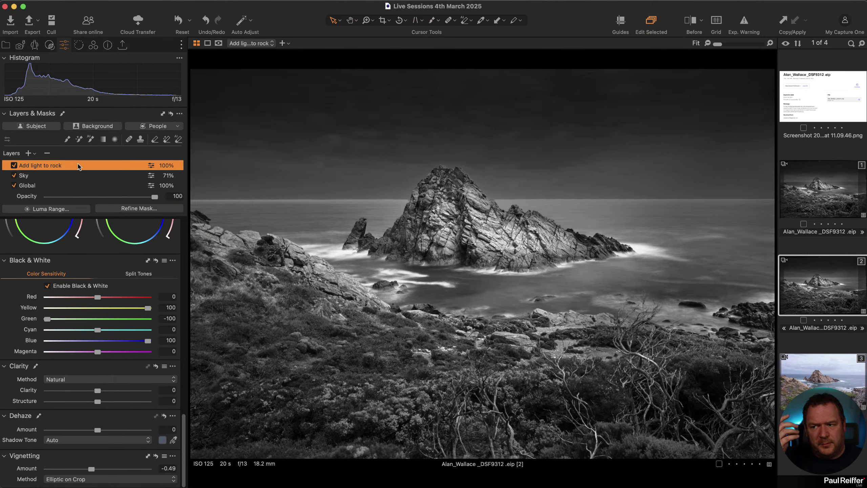
{"action": "left_click_drag", "start_coordinate": [155, 197], "coordinate": [101, 198]}
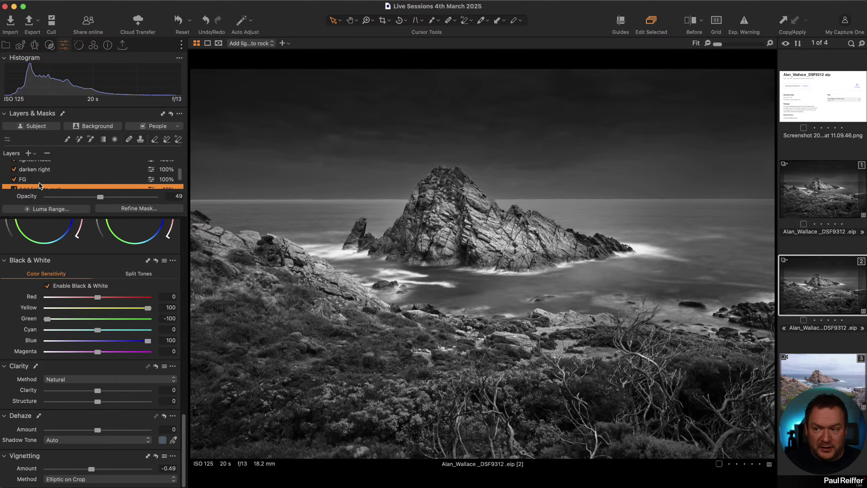
Review the FG layer's mask, rasterize it and set the layer's exposure to -0.83.
{"action": "left_click", "coordinate": [41, 180]}
{"action": "key", "text": "m"}
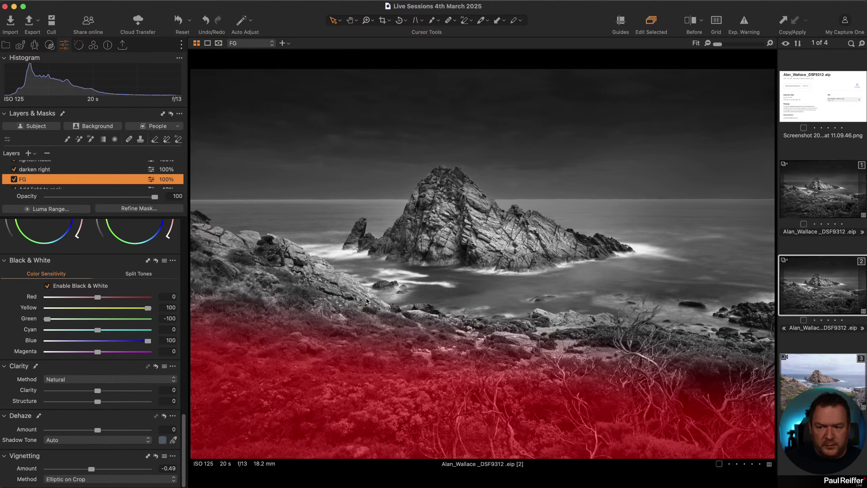
{"action": "key", "text": "m"}
{"action": "scroll", "coordinate": [99, 300], "scroll_direction": "up", "scroll_amount": 15}
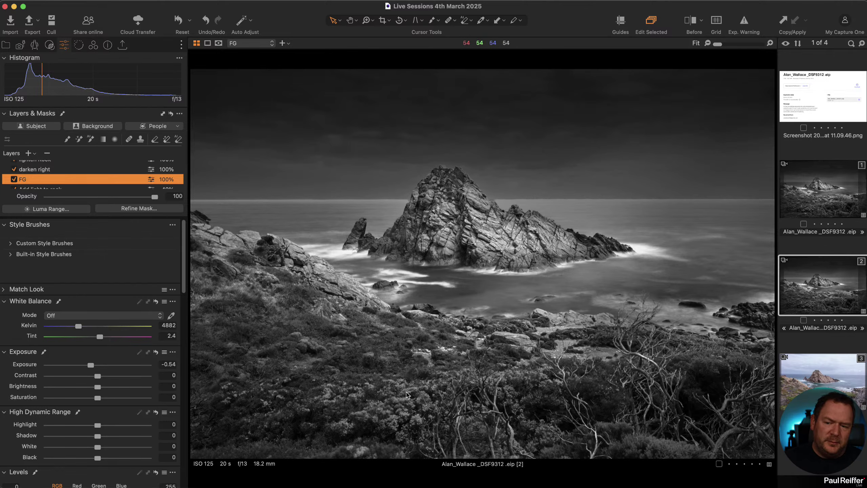
{"action": "key", "text": "m"}
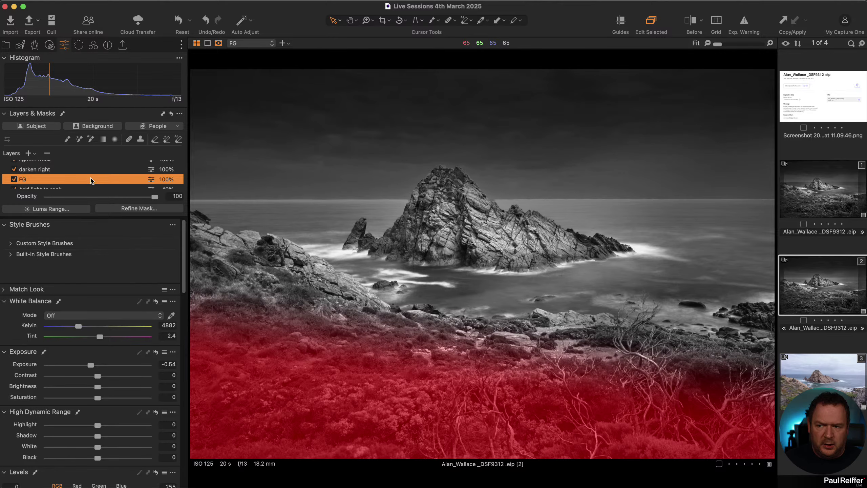
{"action": "key", "text": "m"}
{"action": "right_click", "coordinate": [91, 181]}
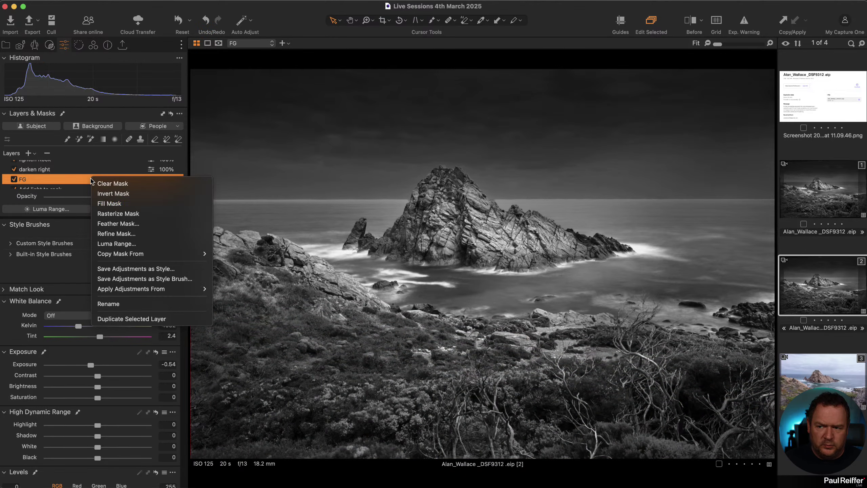
{"action": "left_click", "coordinate": [146, 217]}
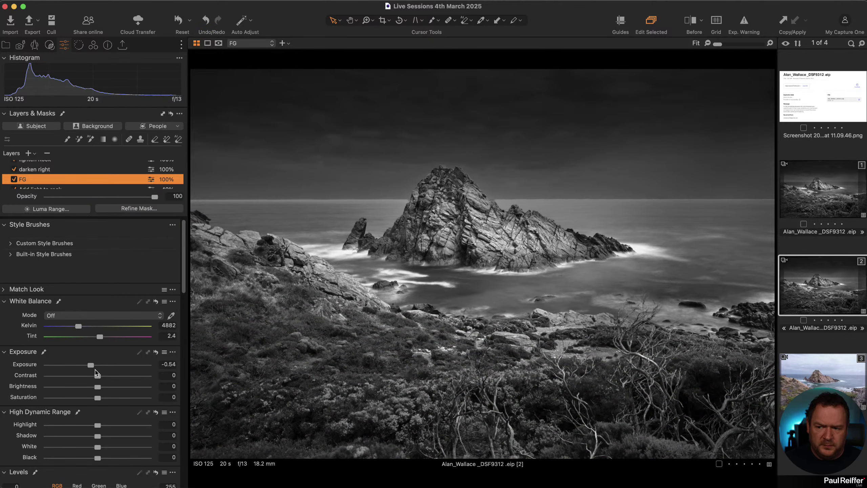
{"action": "left_click_drag", "start_coordinate": [91, 366], "coordinate": [88, 365]}
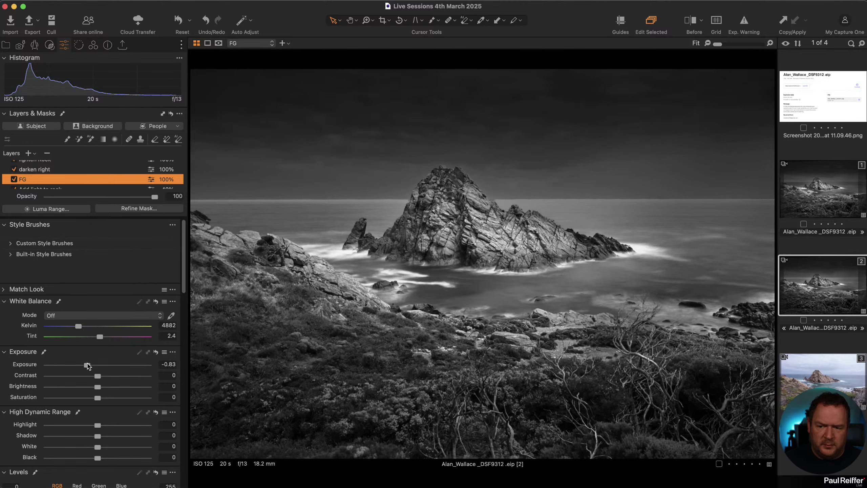
Paint the left-hand hillside into the FG layer's mask with a larger, soft, low-flow brush and check the mask's coverage.
{"action": "left_click", "coordinate": [68, 139]}
{"action": "right_click", "coordinate": [477, 226]}
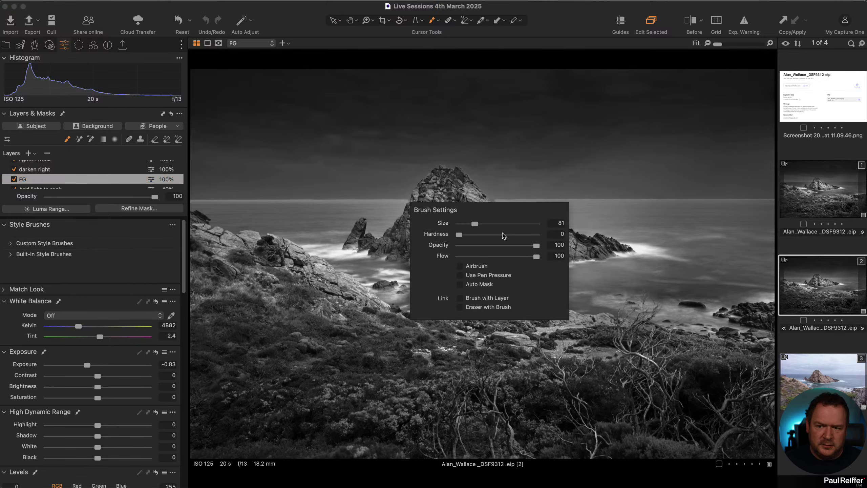
{"action": "left_click_drag", "start_coordinate": [536, 256], "coordinate": [465, 257]}
{"action": "left_click_drag", "start_coordinate": [475, 224], "coordinate": [494, 224]}
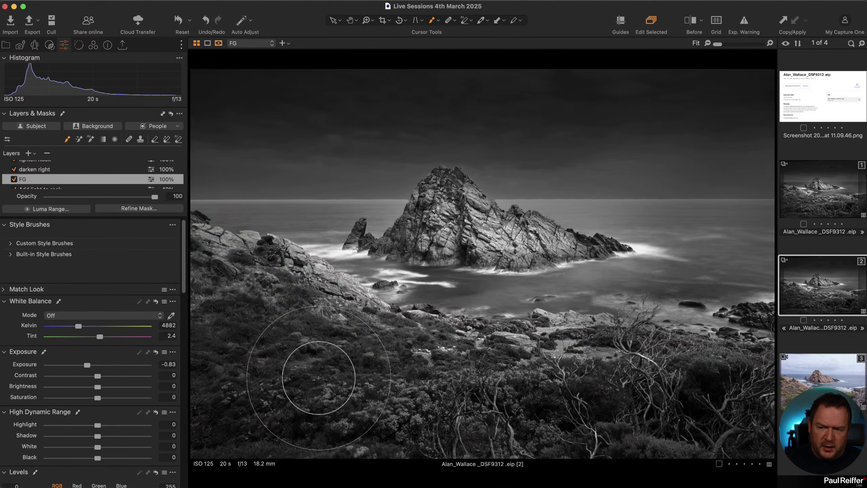
{"action": "key", "text": "m"}
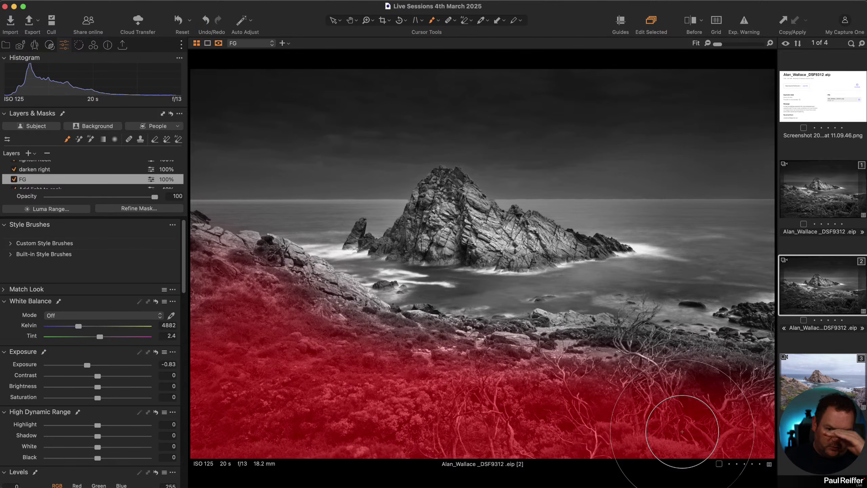
{"action": "key", "text": "m"}
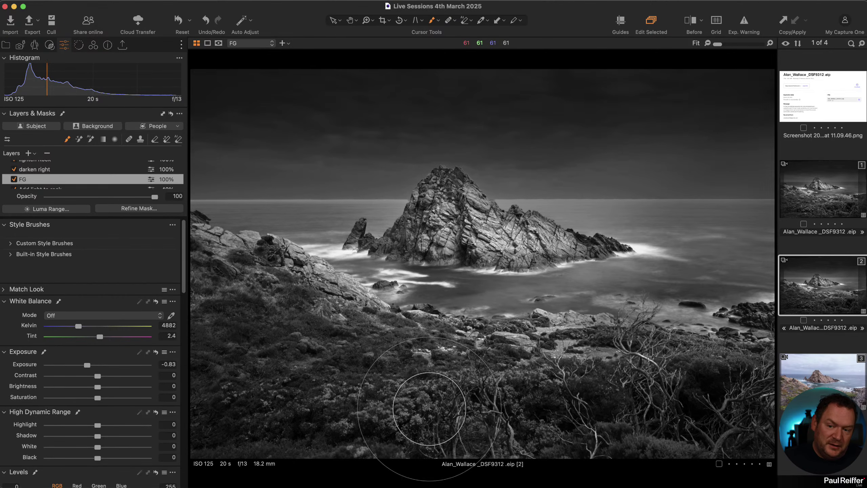
Compare the image with and without the darken right layer, and set that layer's opacity to 70.
{"action": "left_click", "coordinate": [60, 170]}
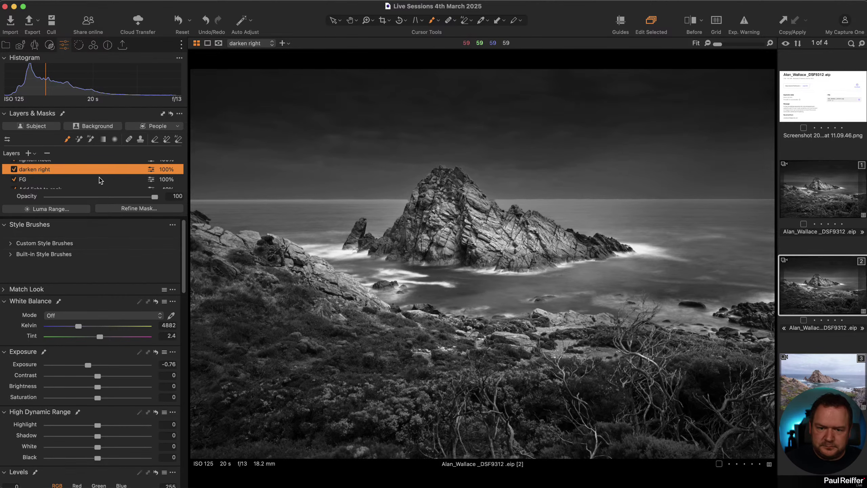
{"action": "left_click", "coordinate": [14, 169]}
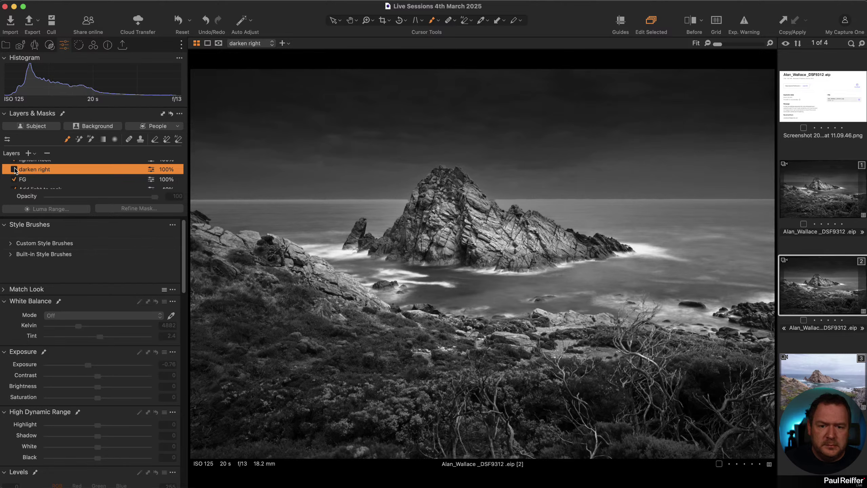
{"action": "left_click", "coordinate": [14, 169]}
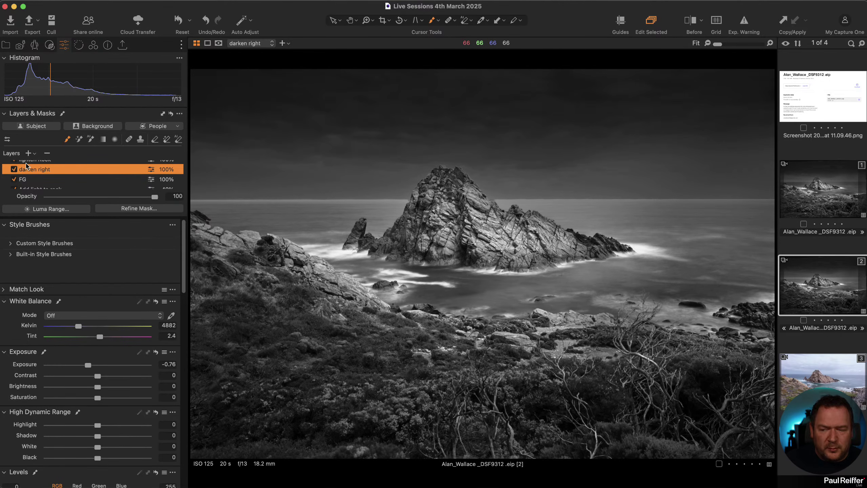
{"action": "left_click_drag", "start_coordinate": [154, 197], "coordinate": [123, 198]}
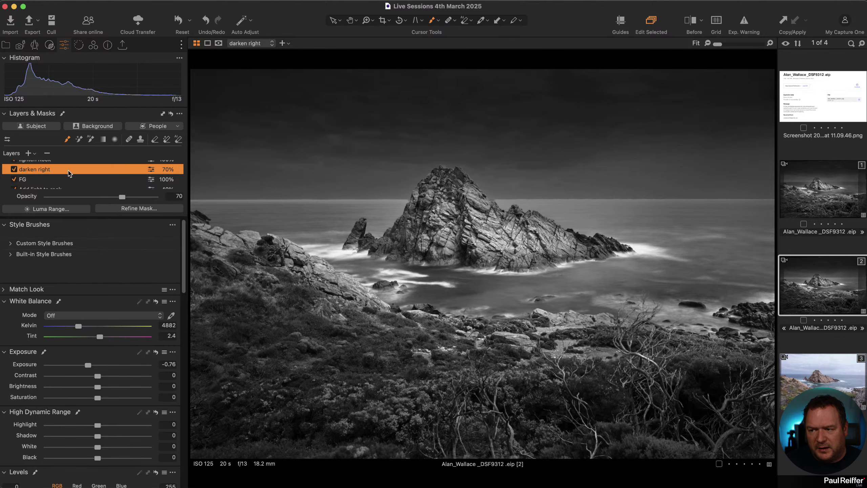
Review the lighten Rock, Darken top and Rock Structure Contrast layers, including their masks and the rock layer's clarity settings.
{"action": "scroll", "coordinate": [41, 174], "scroll_direction": "up", "scroll_amount": 1}
{"action": "left_click", "coordinate": [42, 173]}
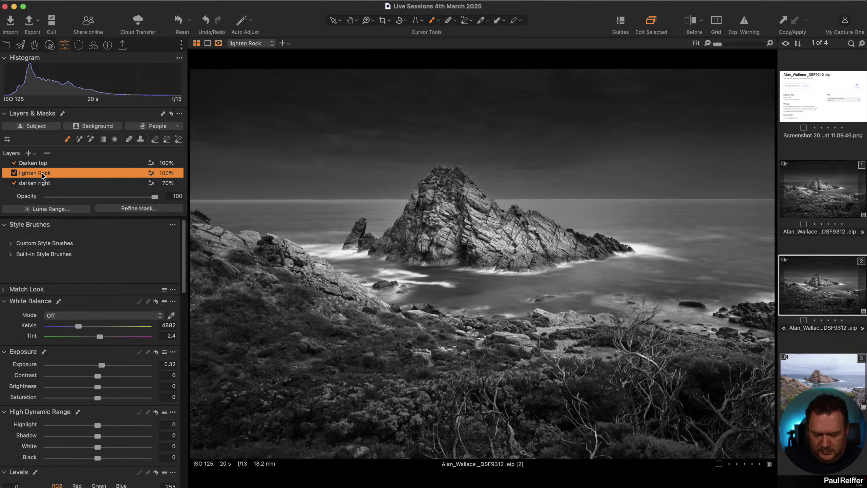
{"action": "key", "text": "m"}
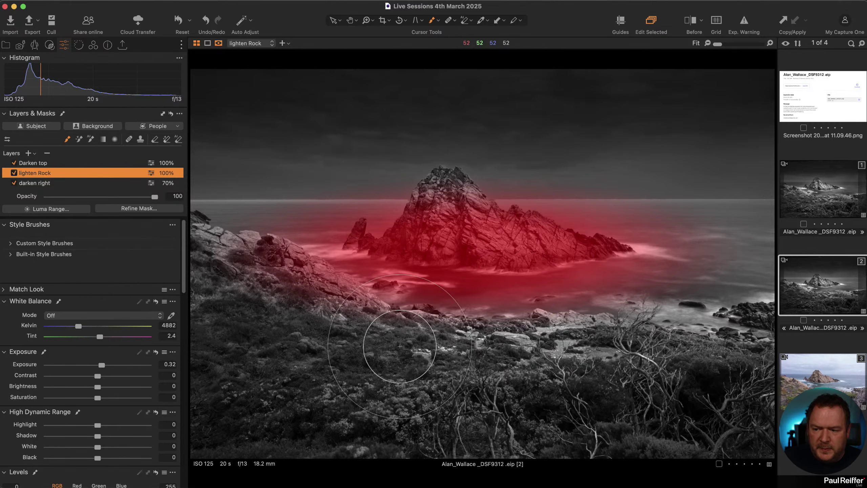
{"action": "left_click", "coordinate": [36, 164]}
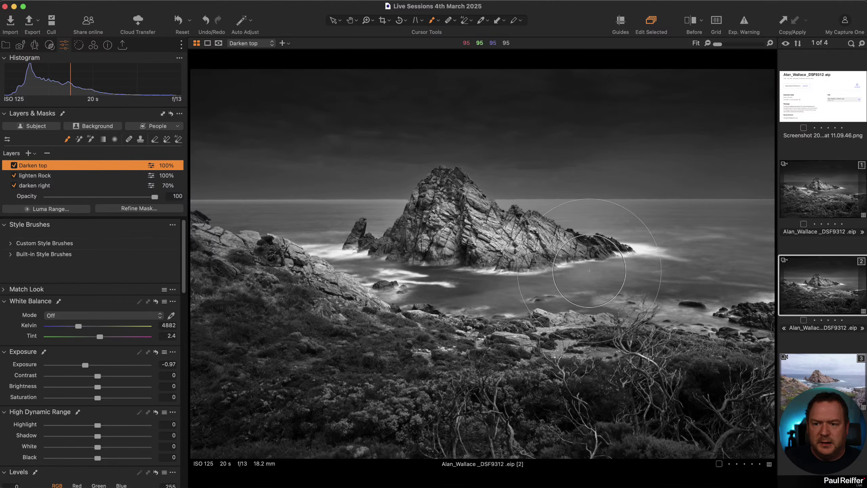
{"action": "scroll", "coordinate": [67, 169], "scroll_direction": "up", "scroll_amount": 2}
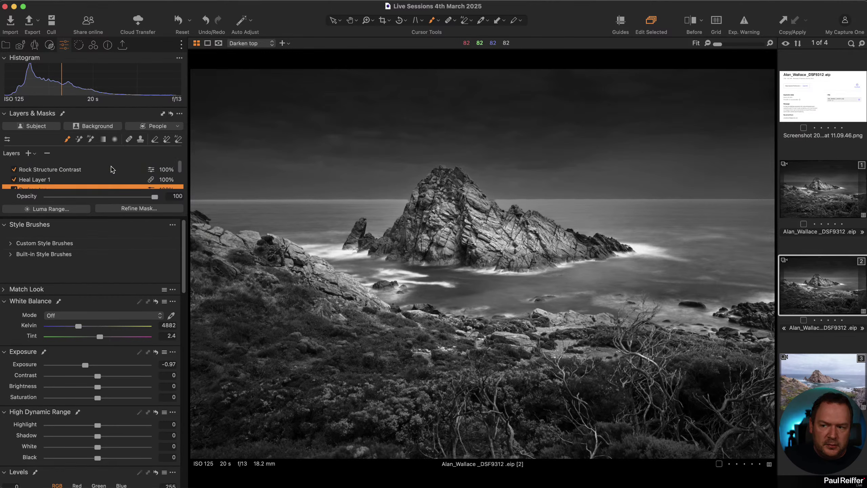
{"action": "left_click", "coordinate": [67, 169]}
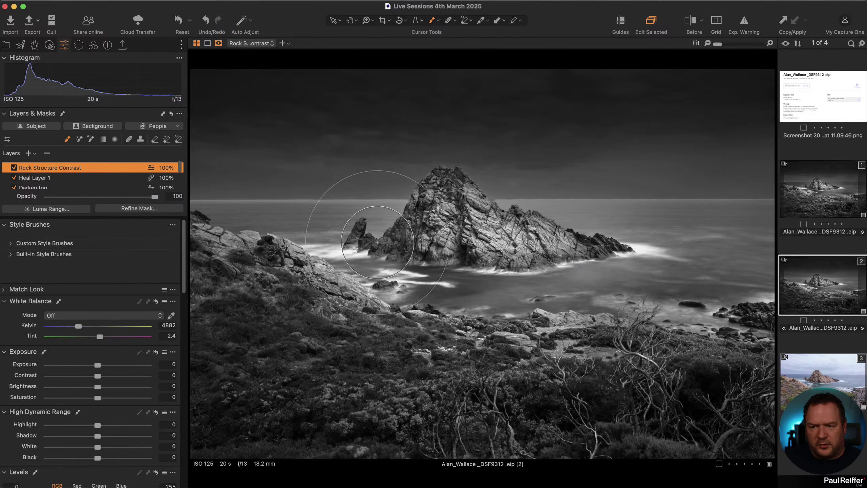
{"action": "scroll", "coordinate": [174, 345], "scroll_direction": "down", "scroll_amount": 10}
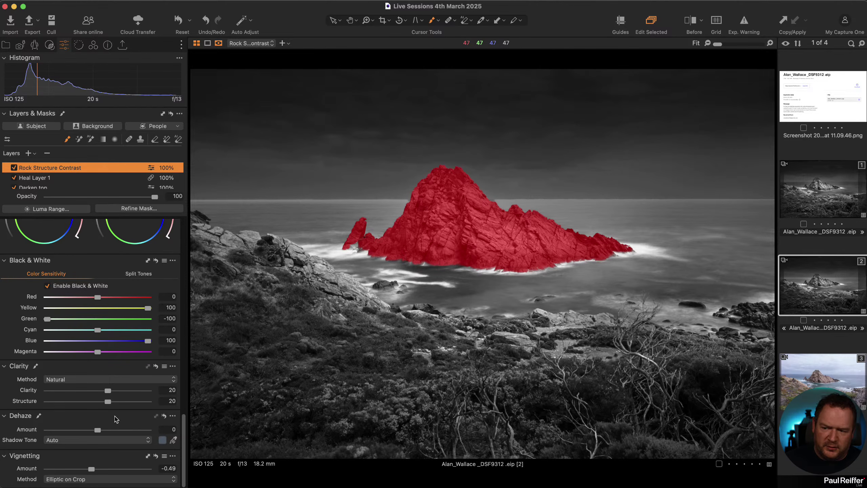
{"action": "key", "text": "m"}
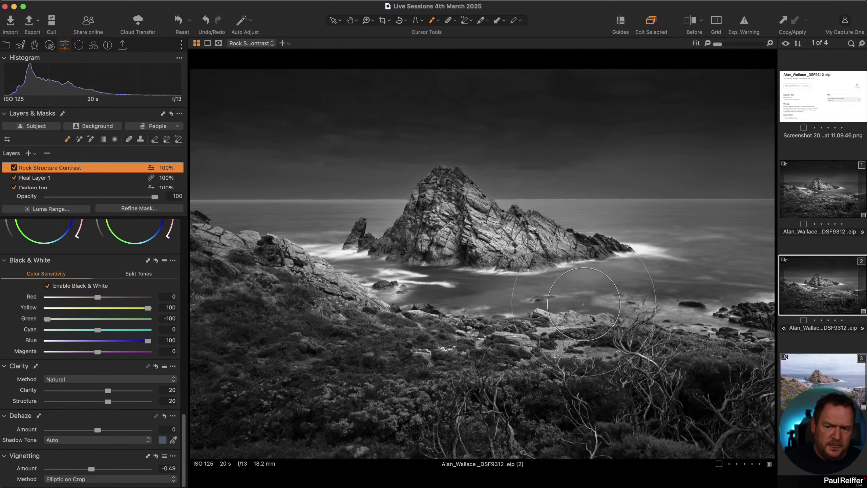
Inspect the sea rock's summit edge against the sky at 400% and compare the second DSF9312 variant with the first.
{"action": "key", "text": "h"}
{"action": "left_click", "coordinate": [478, 185]}
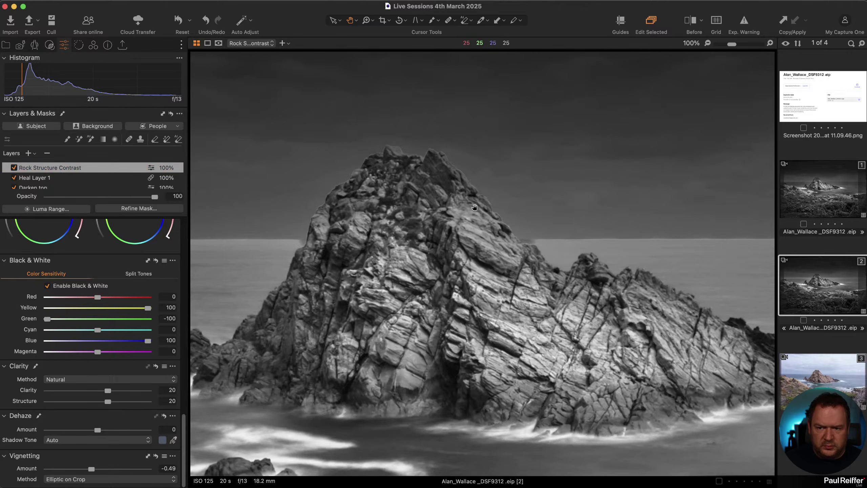
{"action": "scroll", "coordinate": [437, 163], "scroll_direction": "up", "scroll_amount": 3}
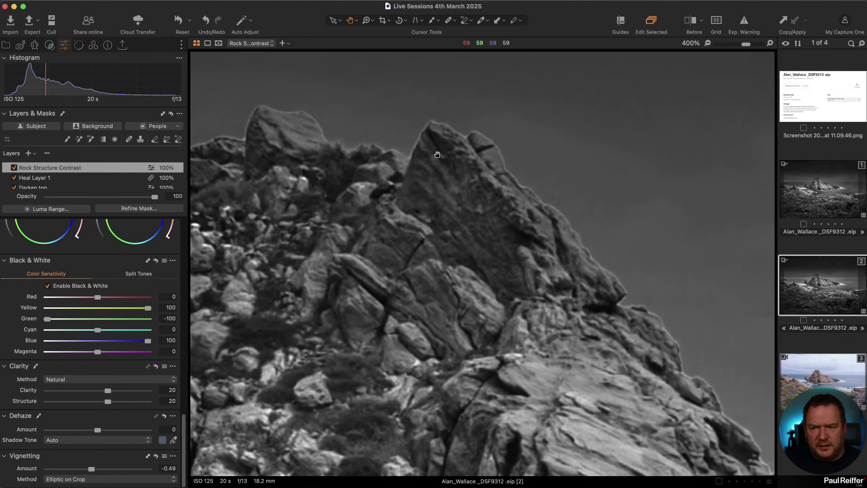
{"action": "left_click", "coordinate": [823, 188]}
{"action": "left_click", "coordinate": [825, 280]}
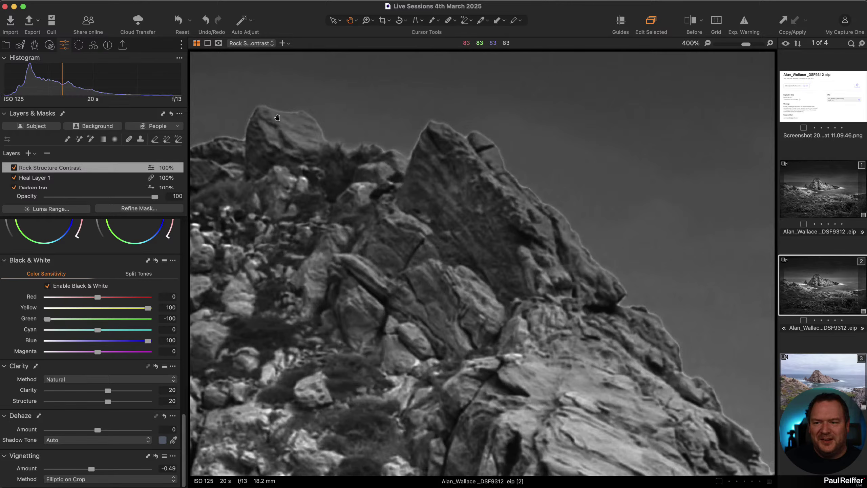
Refine the Sky layer's mask along the sea rock's edge with a large radius, and check the refined mask.
{"action": "scroll", "coordinate": [70, 179], "scroll_direction": "down", "scroll_amount": 3}
{"action": "scroll", "coordinate": [32, 175], "scroll_direction": "up", "scroll_amount": 3}
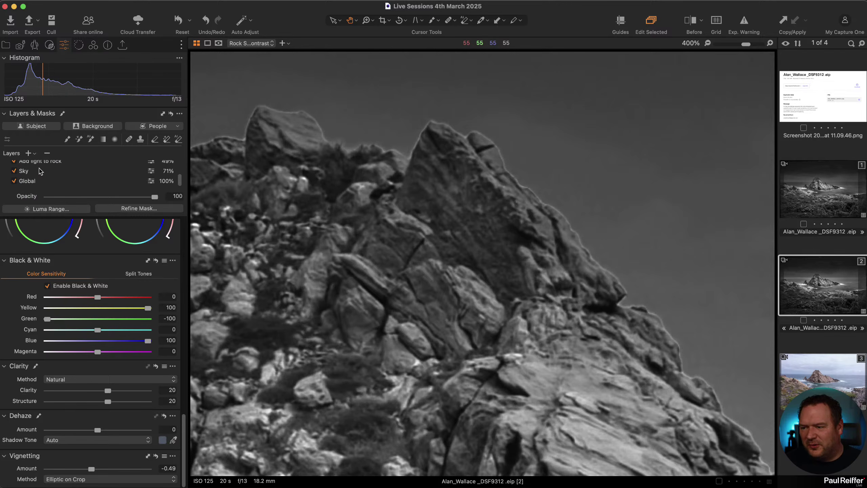
{"action": "left_click", "coordinate": [34, 182]}
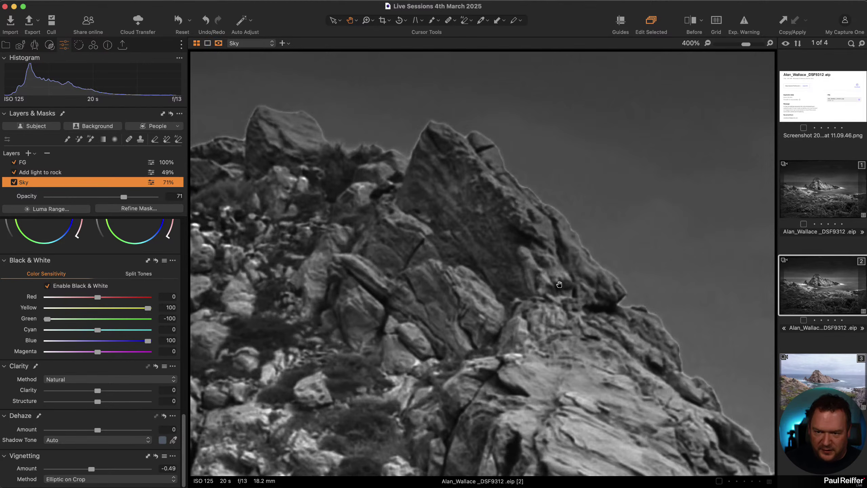
{"action": "key", "text": "m"}
{"action": "key", "text": "m"}
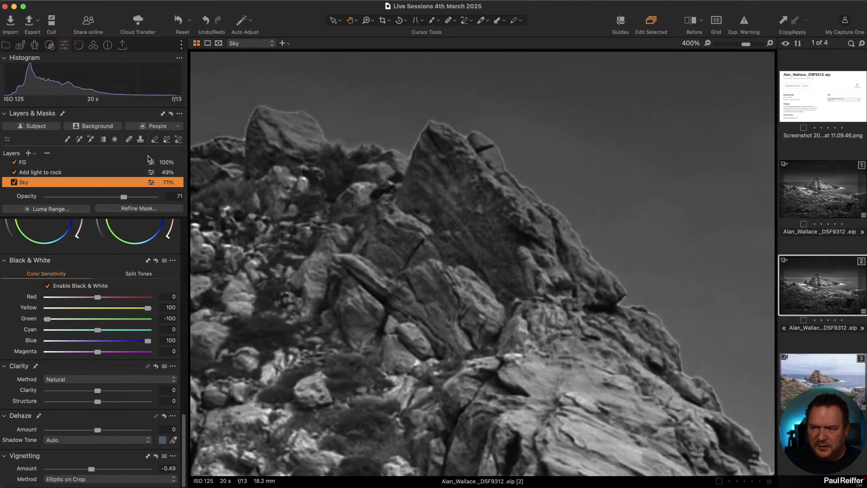
{"action": "left_click", "coordinate": [143, 209]}
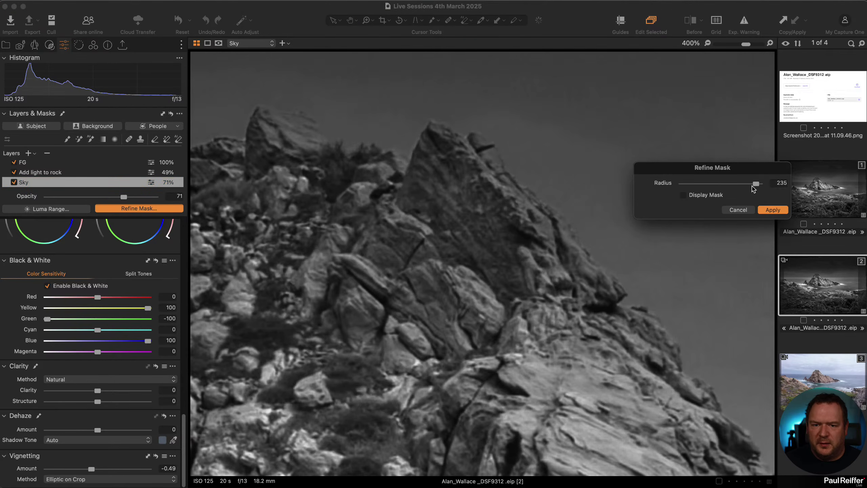
{"action": "left_click_drag", "start_coordinate": [756, 184], "coordinate": [741, 187]}
{"action": "left_click", "coordinate": [771, 211]}
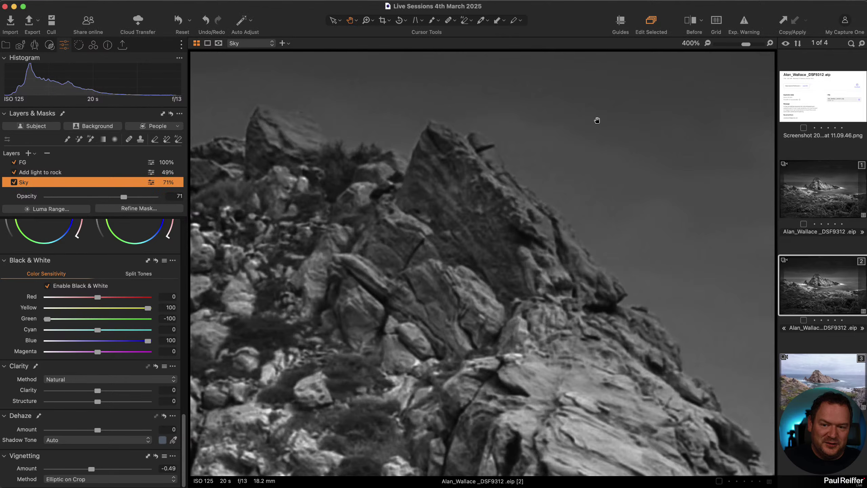
{"action": "key", "text": "m"}
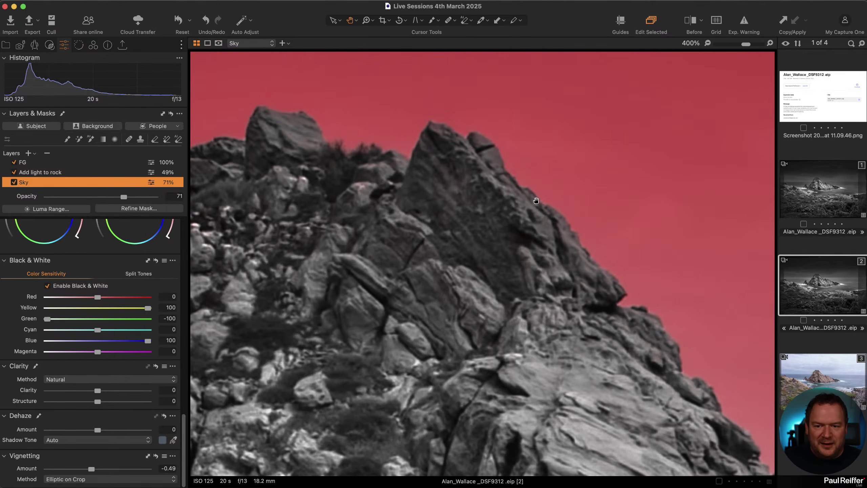
{"action": "key", "text": "m"}
{"action": "key", "text": "super+0"}
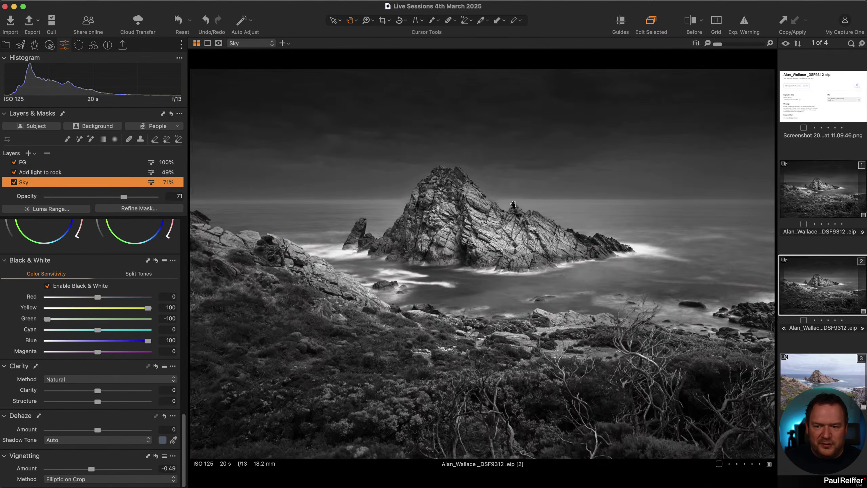
Clone the second DSF9312 variant and turn off Black & White on the clone to make a colour version.
{"action": "left_click", "coordinate": [53, 175]}
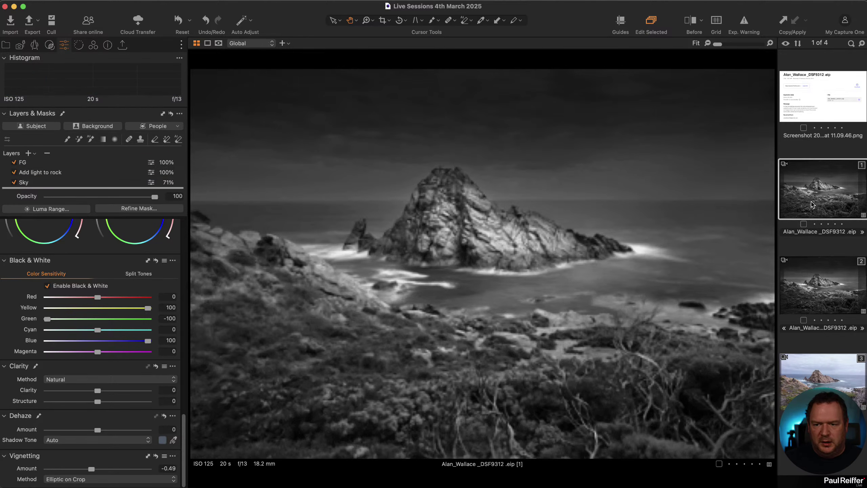
{"action": "right_click", "coordinate": [821, 278]}
{"action": "left_click", "coordinate": [847, 308]}
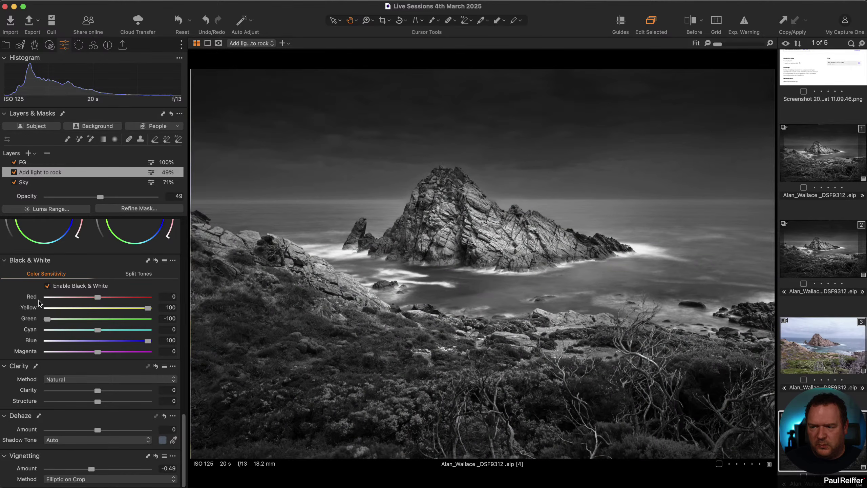
{"action": "left_click", "coordinate": [48, 286]}
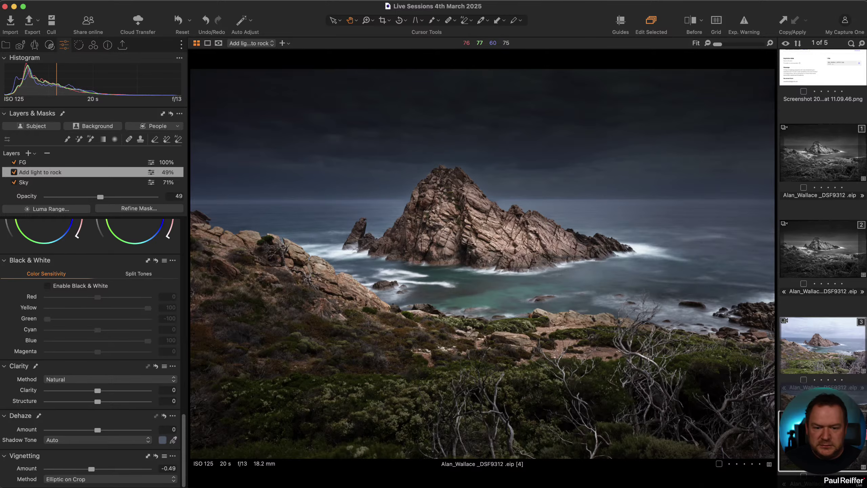
Compare the colour clone side by side with the second black-and-white DSF9312 variant, enlarging both to 33% around the sea rock.
{"action": "left_click", "coordinate": [821, 313]}
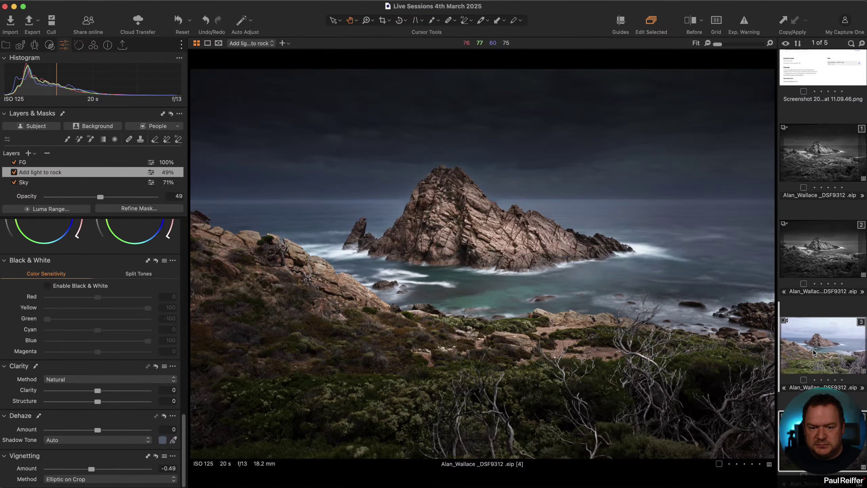
{"action": "left_click", "coordinate": [821, 249], "text": "super"}
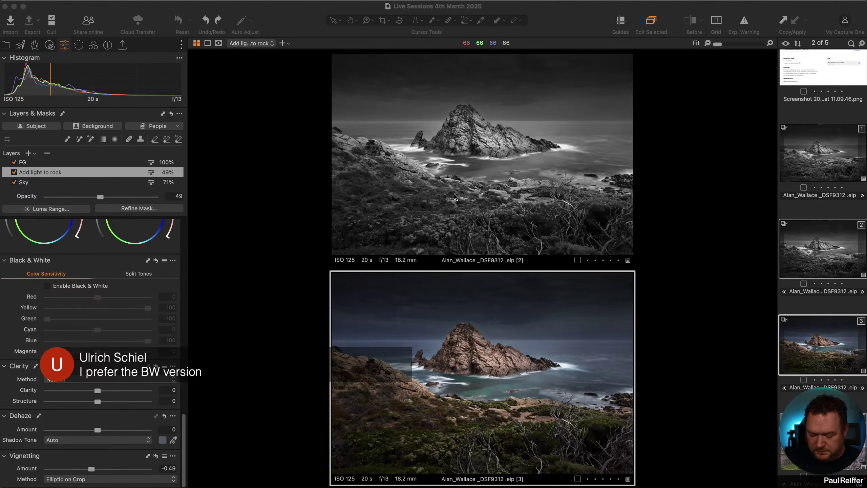
{"action": "left_click", "coordinate": [576, 30]}
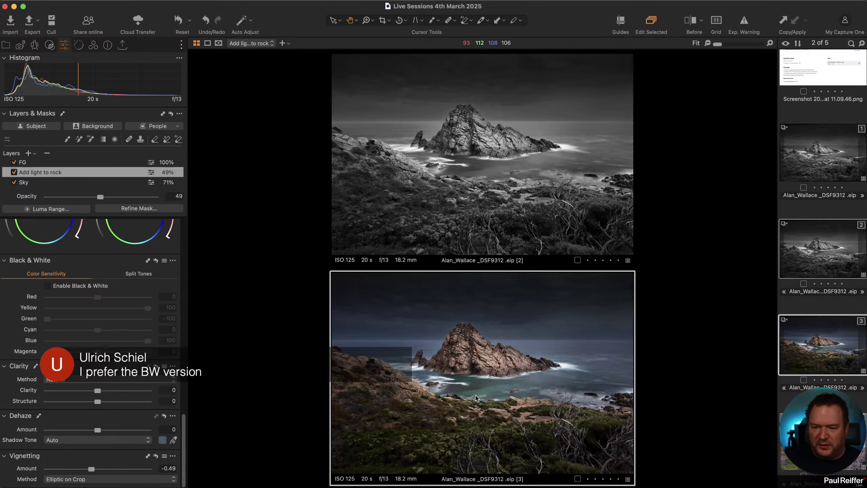
{"action": "key", "text": "z"}
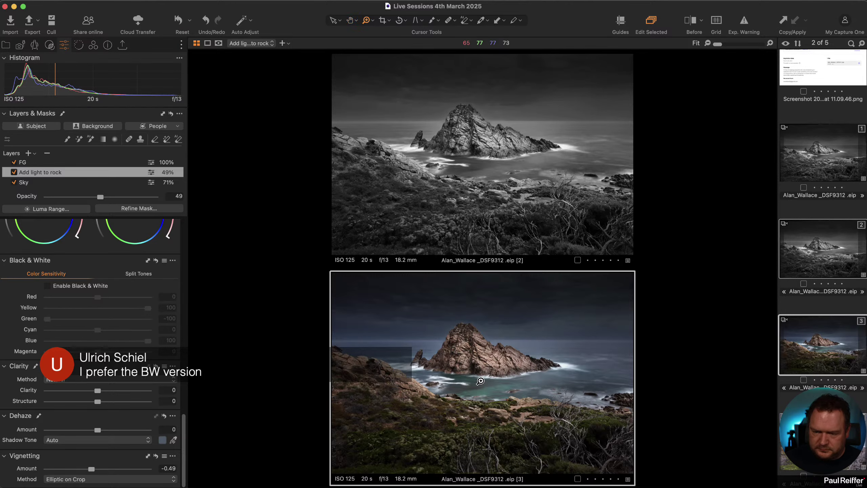
{"action": "left_click", "coordinate": [481, 380]}
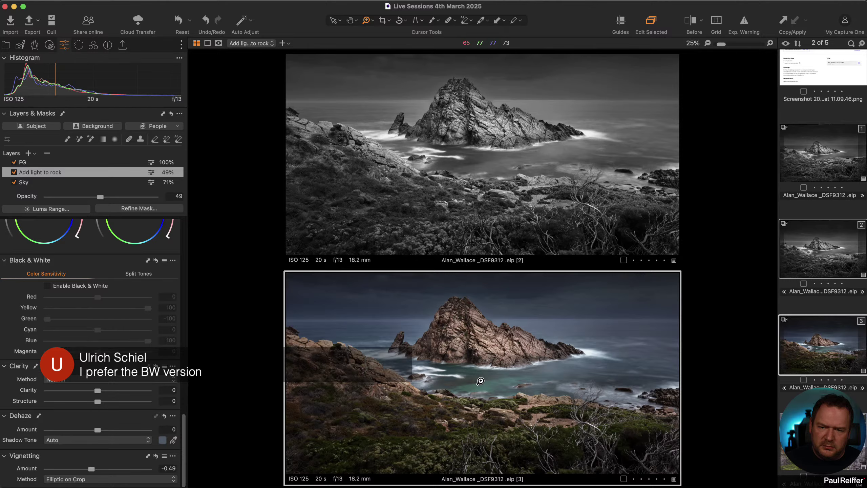
{"action": "left_click", "coordinate": [472, 356]}
{"action": "scroll", "coordinate": [507, 376], "scroll_direction": "up", "scroll_amount": 3}
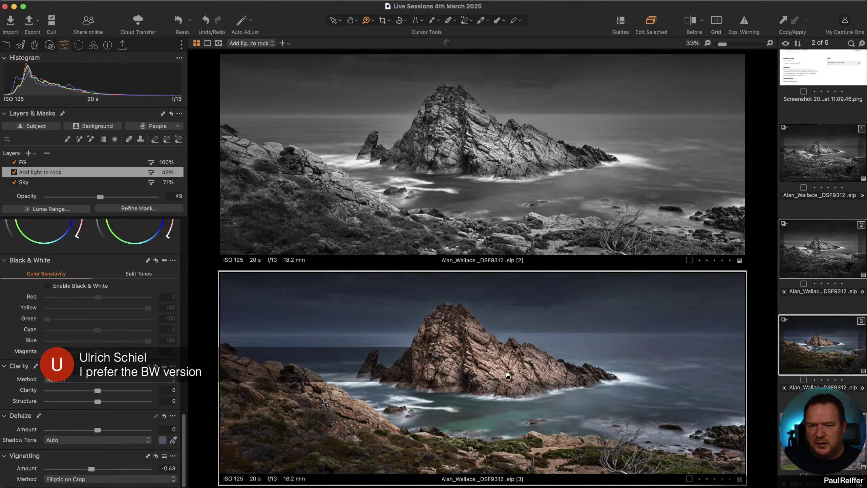
{"action": "scroll", "coordinate": [507, 379], "scroll_direction": "down", "scroll_amount": 2}
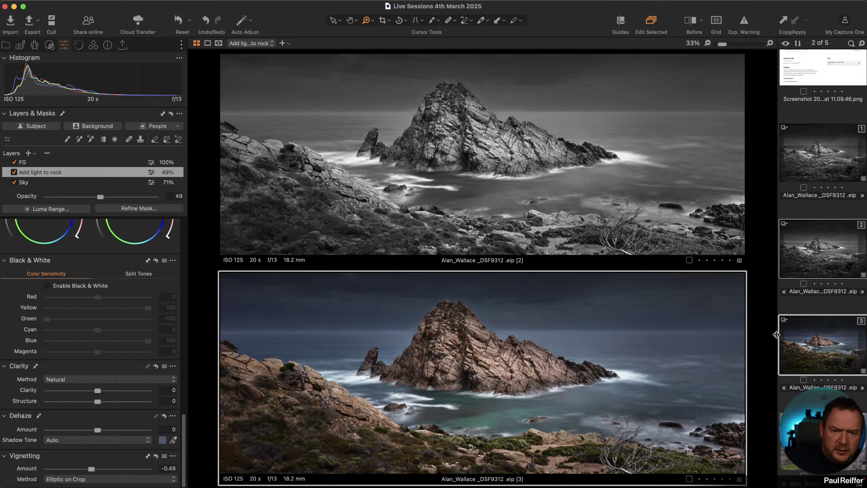
Examine the Rock Structure Contrast layer's mask on the second DSF9312 variant, as an overlay and in grayscale at 67%.
{"action": "left_click", "coordinate": [806, 306]}
{"action": "left_click", "coordinate": [805, 244]}
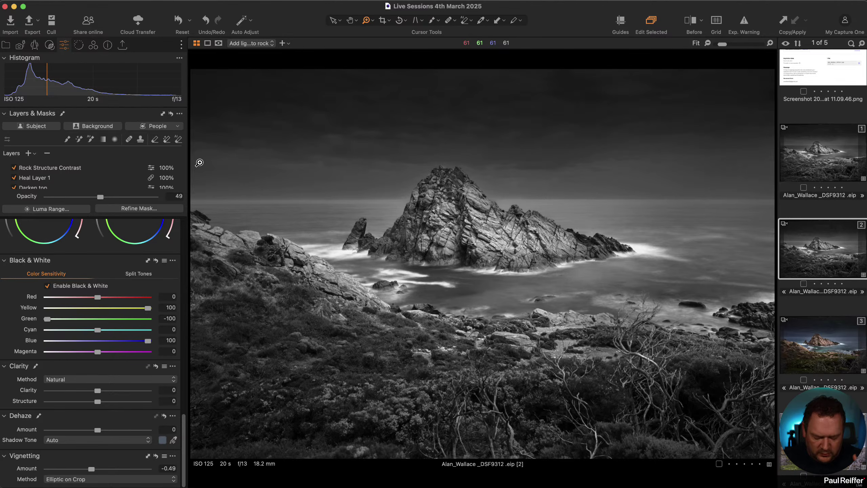
{"action": "left_click", "coordinate": [66, 170]}
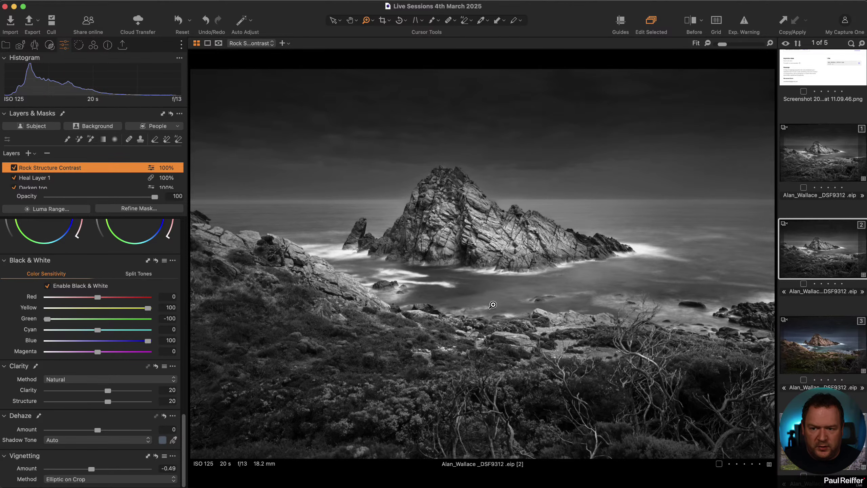
{"action": "key", "text": "m"}
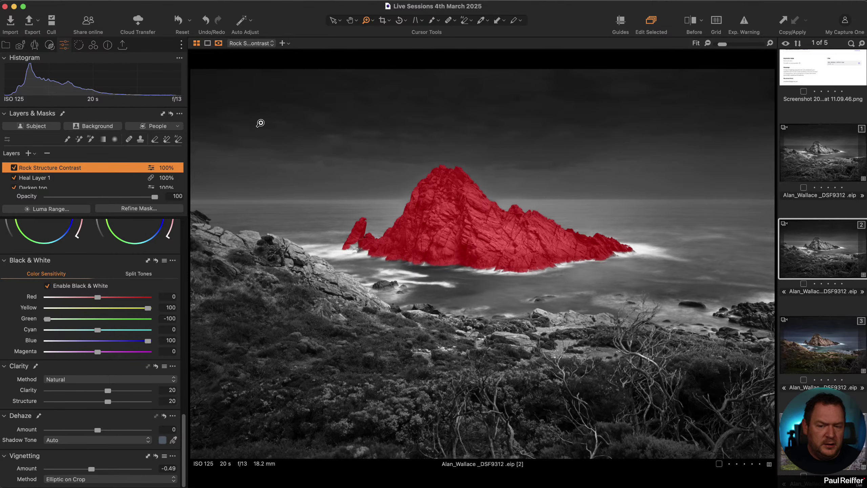
{"action": "key", "text": "alt+m"}
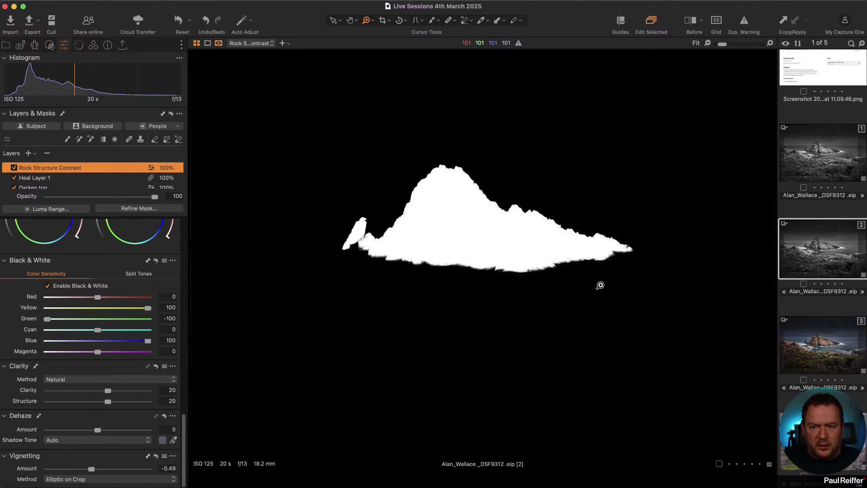
{"action": "left_click", "coordinate": [428, 225]}
{"action": "left_click", "coordinate": [524, 218]}
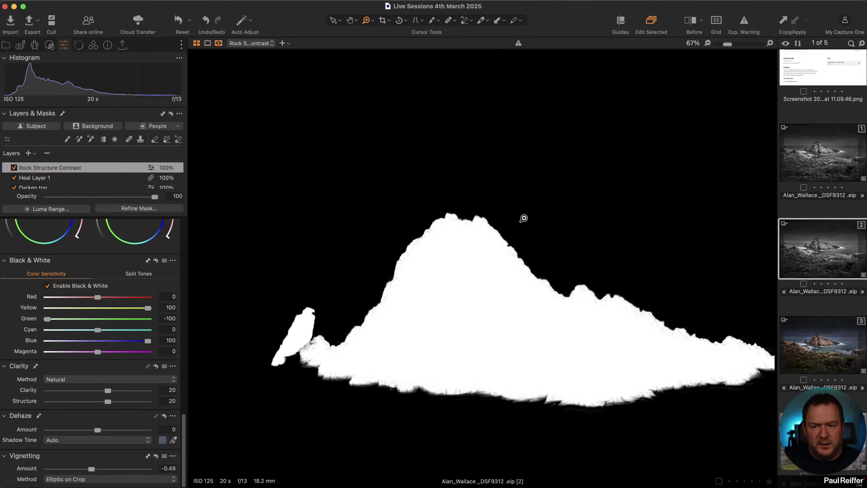
Try refining the Rock Structure Contrast mask with radii of 300 and 3, and discard the refinement.
{"action": "left_click", "coordinate": [138, 209]}
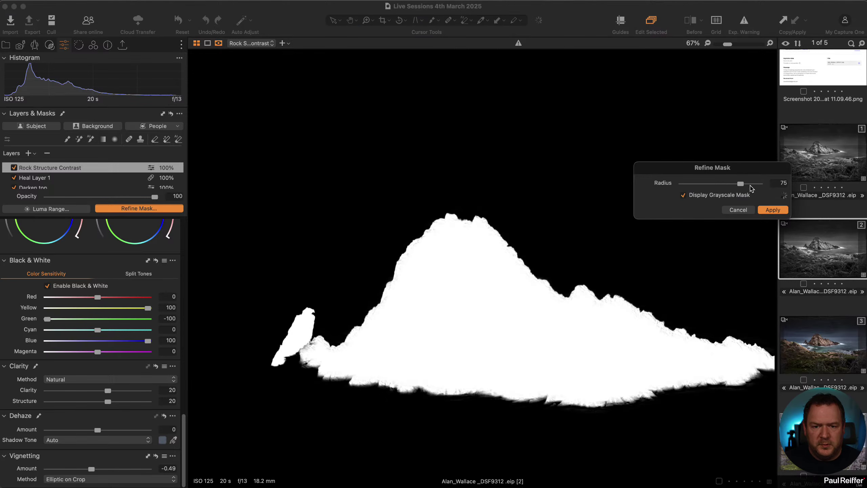
{"action": "left_click_drag", "start_coordinate": [741, 184], "coordinate": [814, 187]}
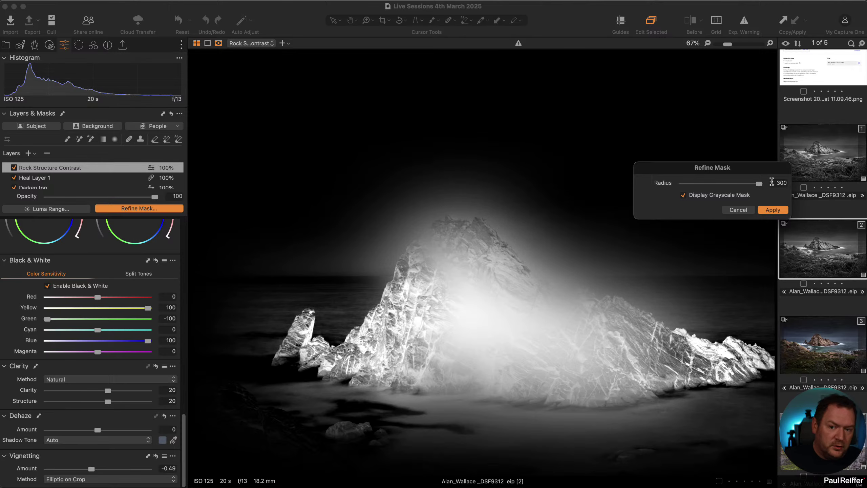
{"action": "mouse_move", "coordinate": [760, 184]}
{"action": "left_mouse_down"}
{"action": "mouse_move", "coordinate": [661, 187]}
{"action": "mouse_move", "coordinate": [705, 187]}
{"action": "left_mouse_up"}
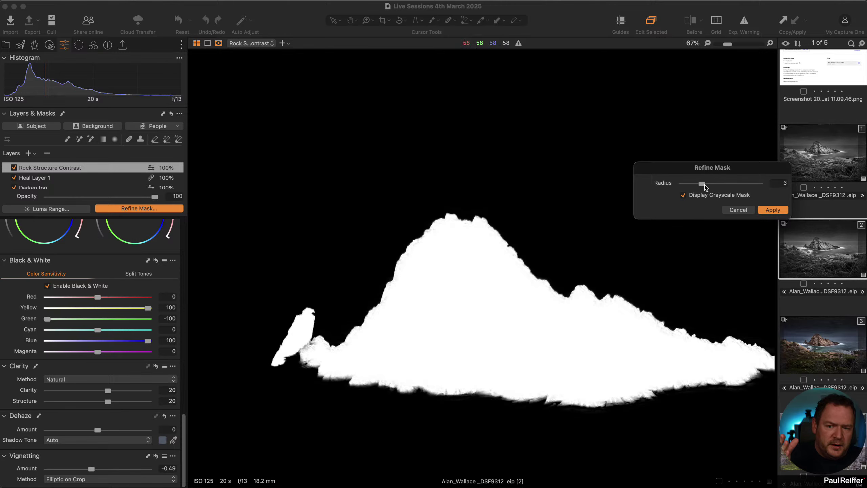
{"action": "left_click", "coordinate": [734, 210]}
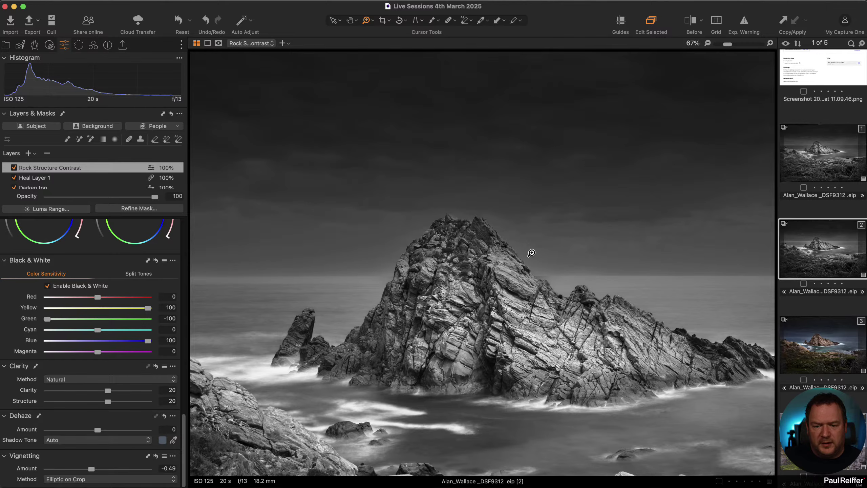
Check the FG layer's mask on the second DSF9312 variant, and set that layer's exposure to -1.34 to darken the foreground.
{"action": "key", "text": "super+0"}
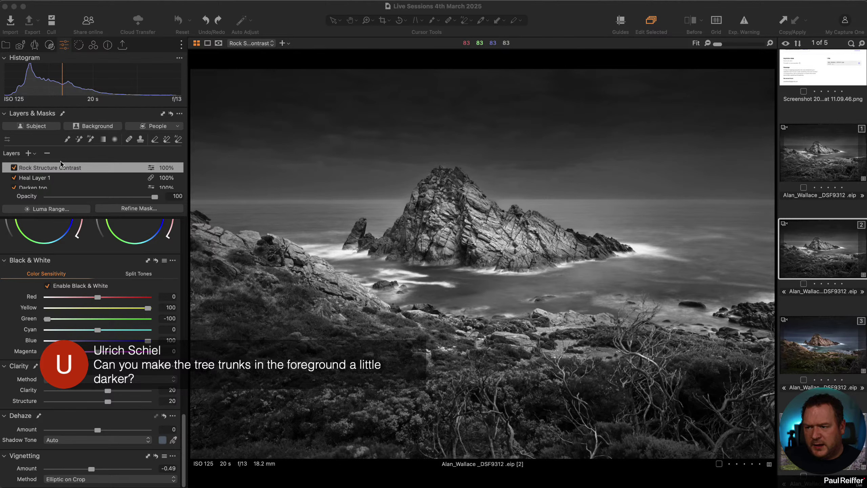
{"action": "scroll", "coordinate": [41, 178], "scroll_direction": "down", "scroll_amount": 3}
{"action": "scroll", "coordinate": [34, 169], "scroll_direction": "down", "scroll_amount": 4}
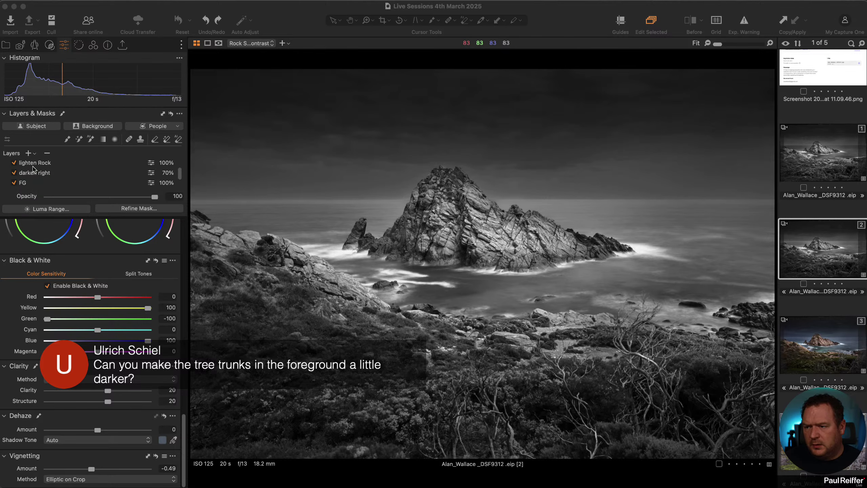
{"action": "left_click", "coordinate": [34, 167]}
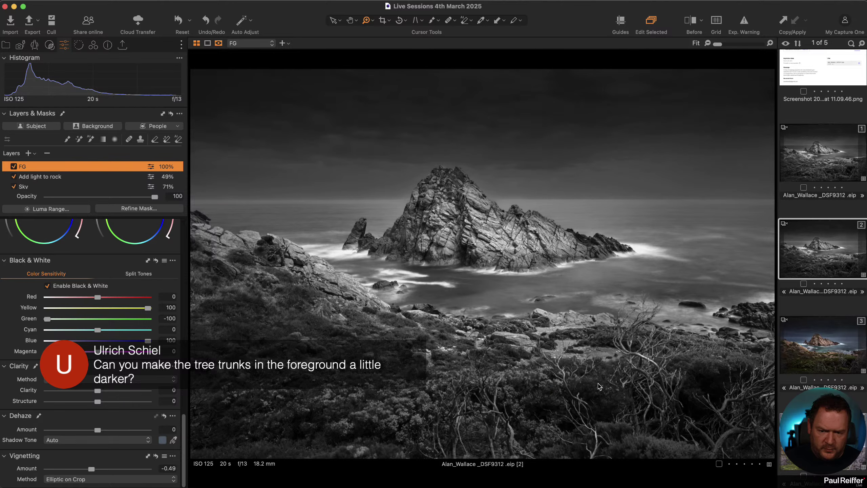
{"action": "key", "text": "m"}
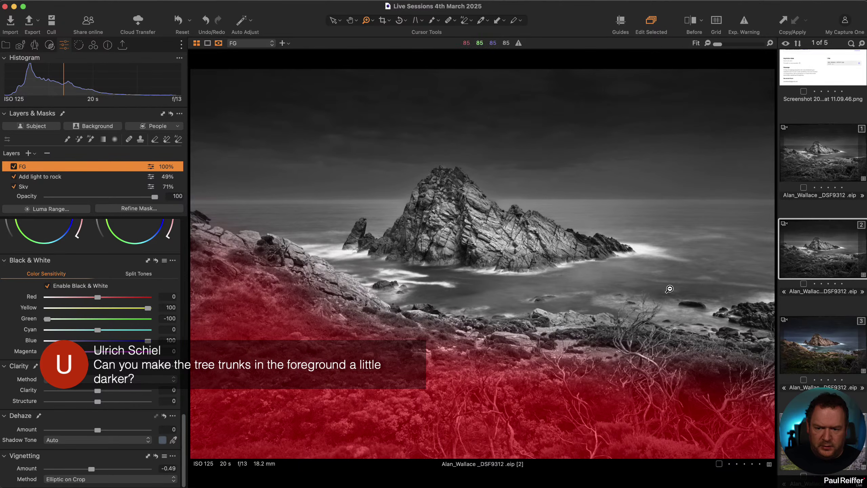
{"action": "key", "text": "alt+m"}
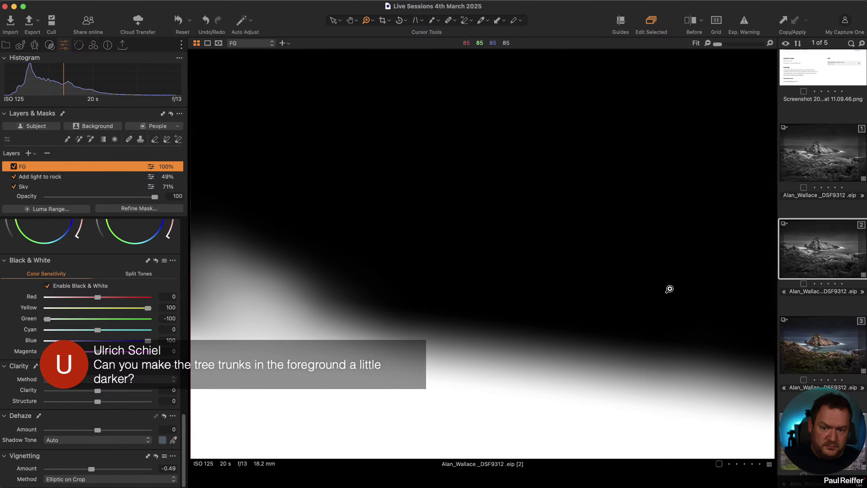
{"action": "key", "text": "alt+m"}
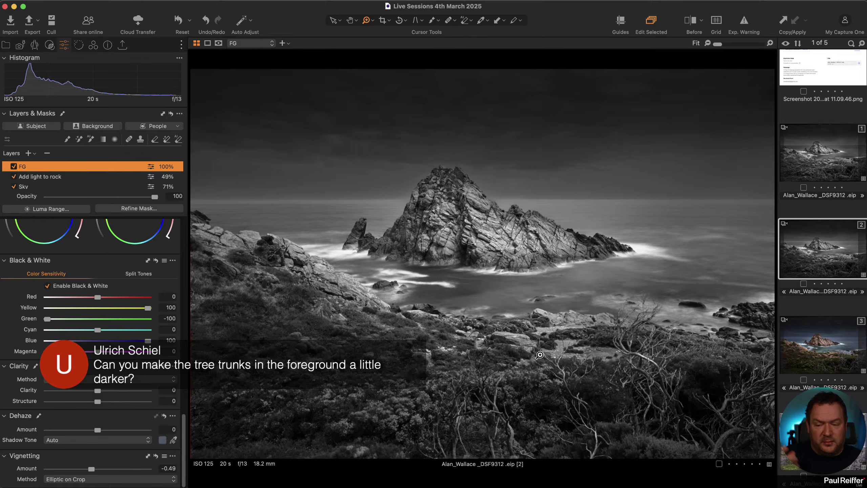
{"action": "scroll", "coordinate": [101, 360], "scroll_direction": "up", "scroll_amount": 10}
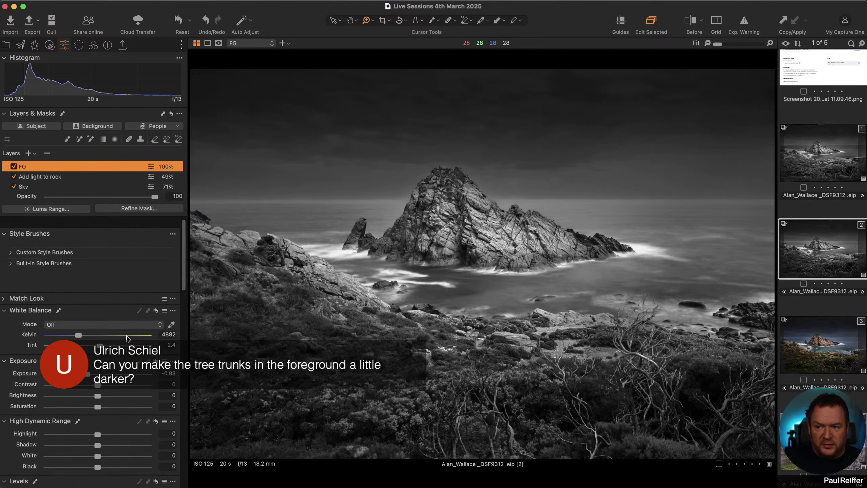
{"action": "left_click_drag", "start_coordinate": [98, 365], "coordinate": [92, 365]}
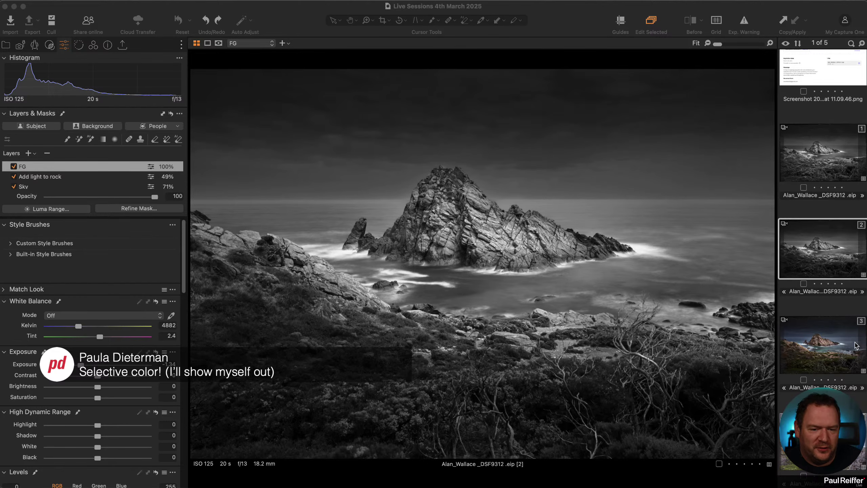
Set the FG layer's exposure to -1.01 on the third, colour DSF9312 variant.
{"action": "left_click", "coordinate": [829, 352]}
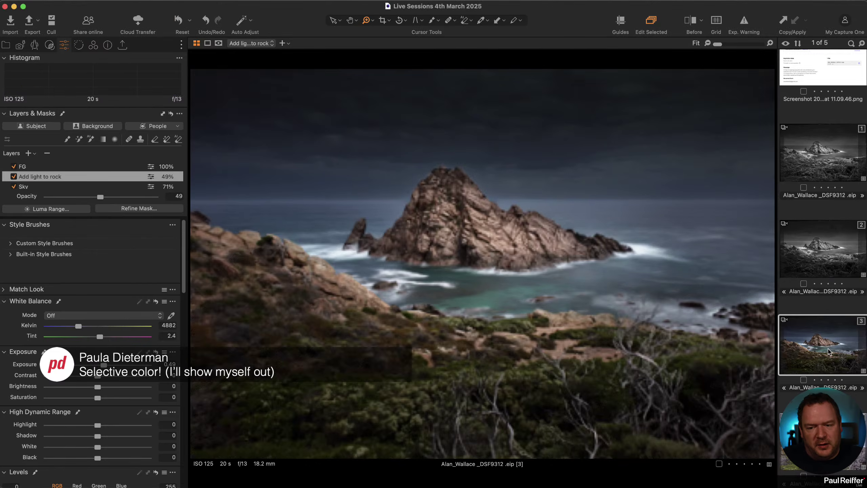
{"action": "left_click", "coordinate": [37, 168]}
{"action": "left_click_drag", "start_coordinate": [87, 366], "coordinate": [85, 365]}
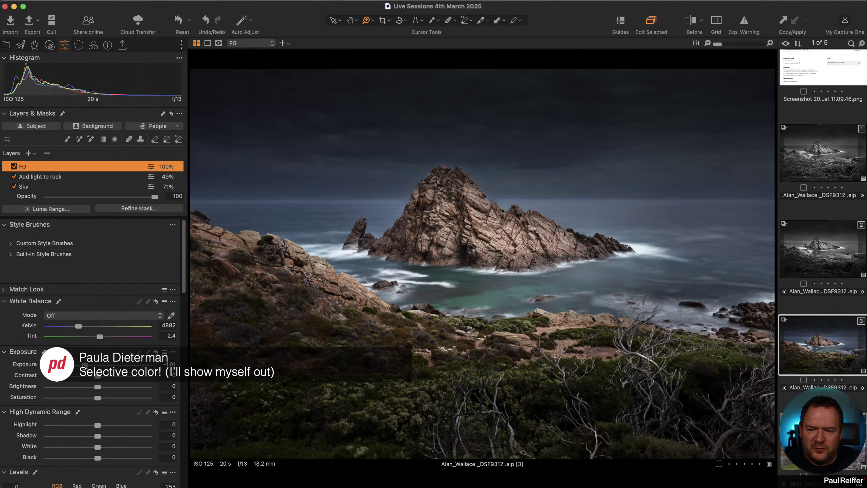
Compare the foreground across the first, second and colour variants of DSF9312.
{"action": "left_click", "coordinate": [803, 267]}
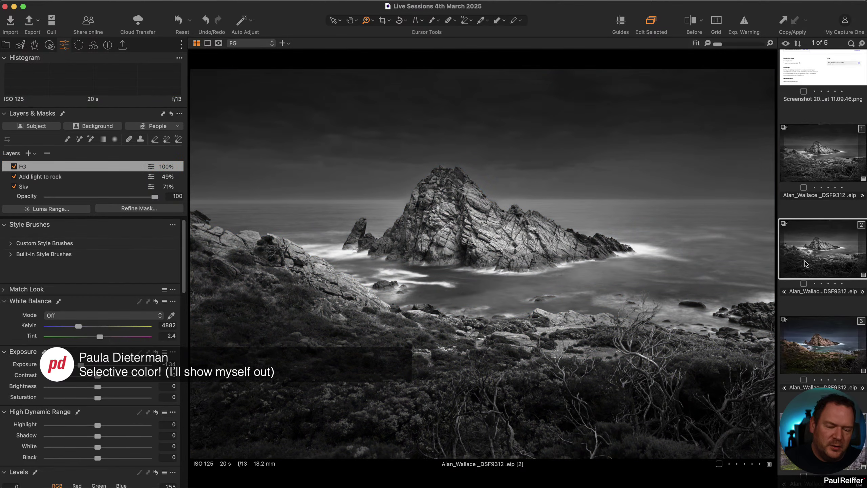
{"action": "left_click", "coordinate": [823, 152]}
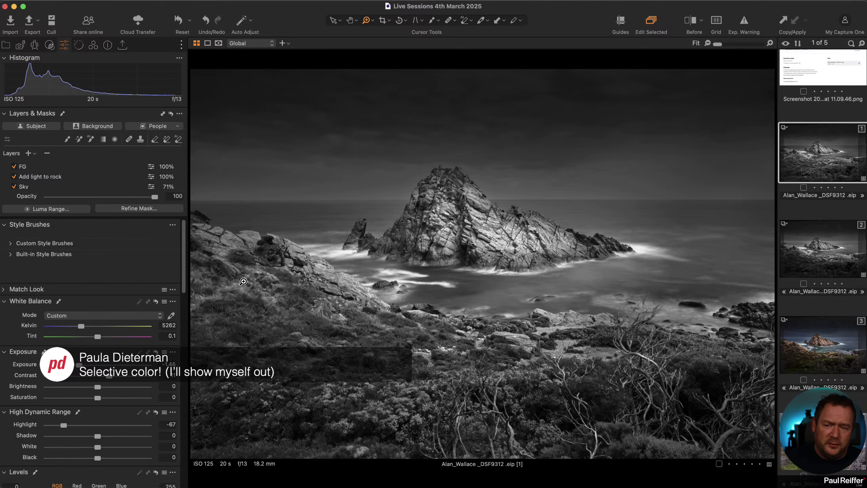
{"action": "left_click", "coordinate": [825, 251]}
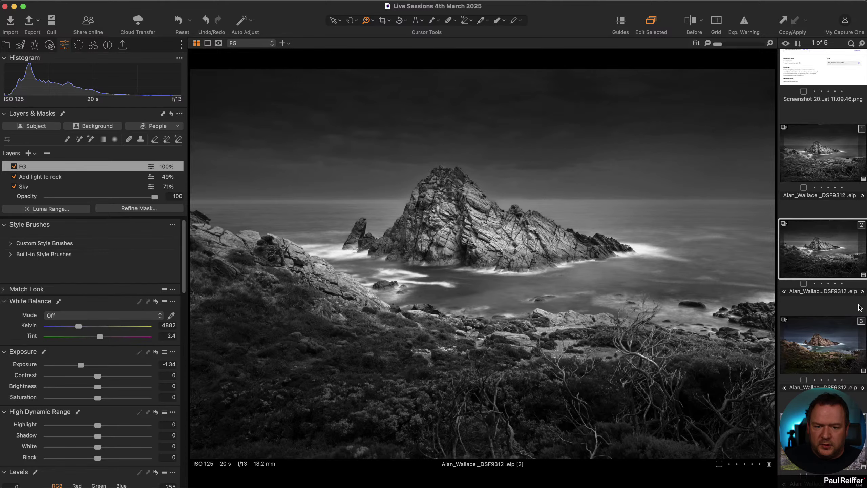
{"action": "left_click", "coordinate": [841, 353]}
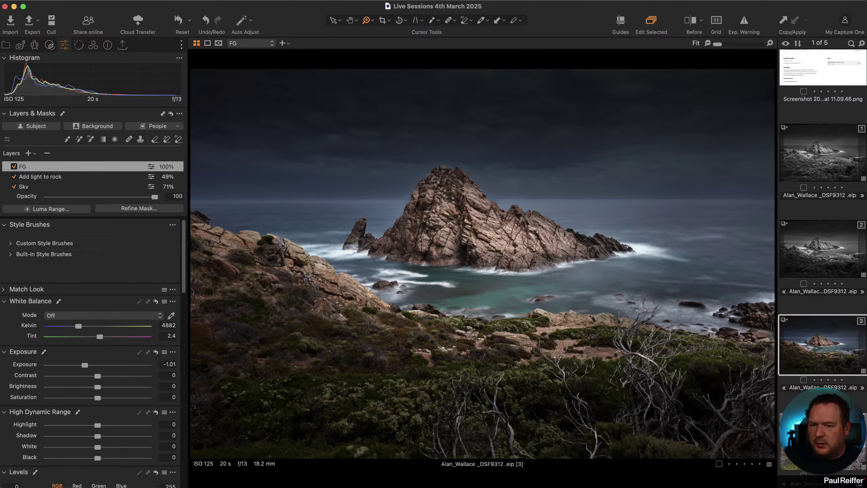
Open the user collection in the catalog that holds the East Africa lion and antelope photos.
{"action": "left_click", "coordinate": [5, 44]}
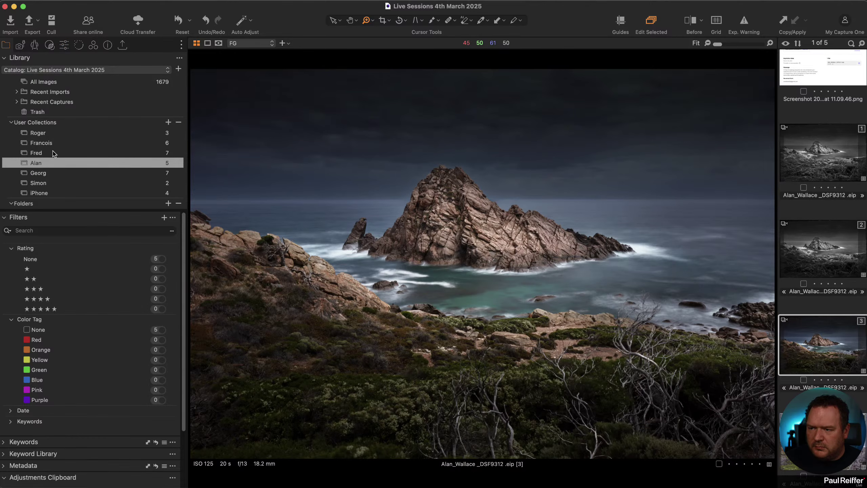
{"action": "left_click", "coordinate": [55, 153]}
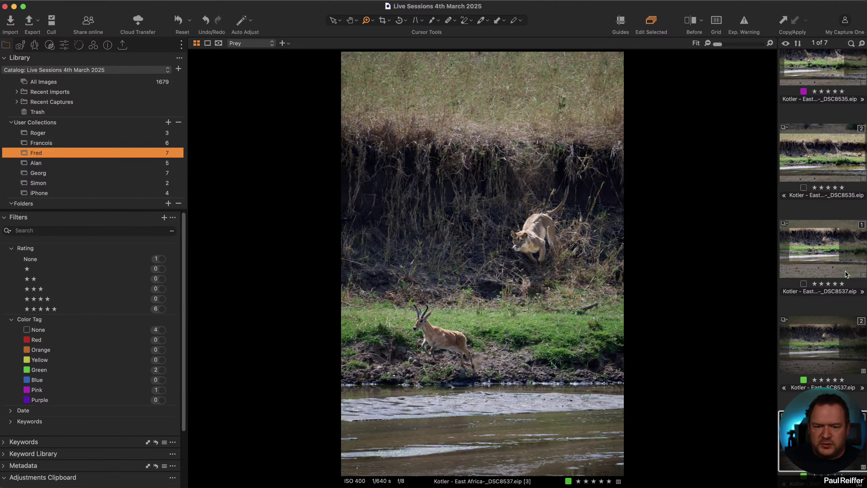
Compare the first and second variants of the East Africa lion and antelope photo DSC8537.
{"action": "left_click", "coordinate": [832, 333]}
{"action": "left_click", "coordinate": [832, 245]}
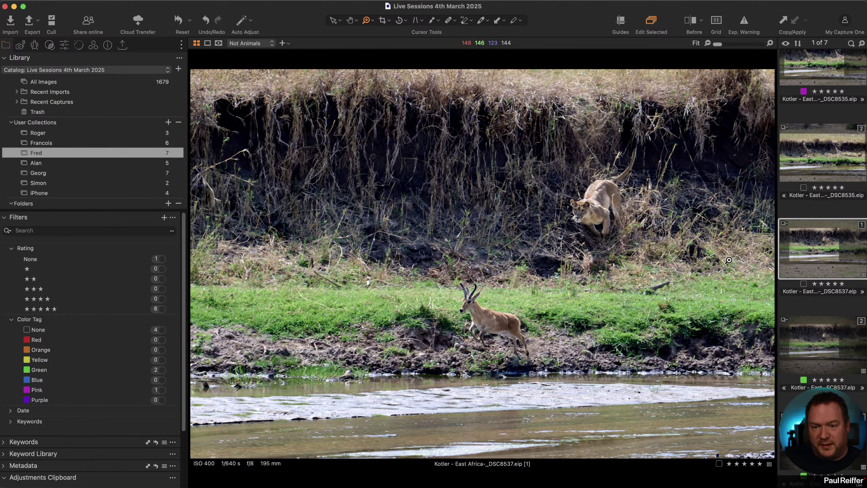
{"action": "left_click", "coordinate": [817, 345]}
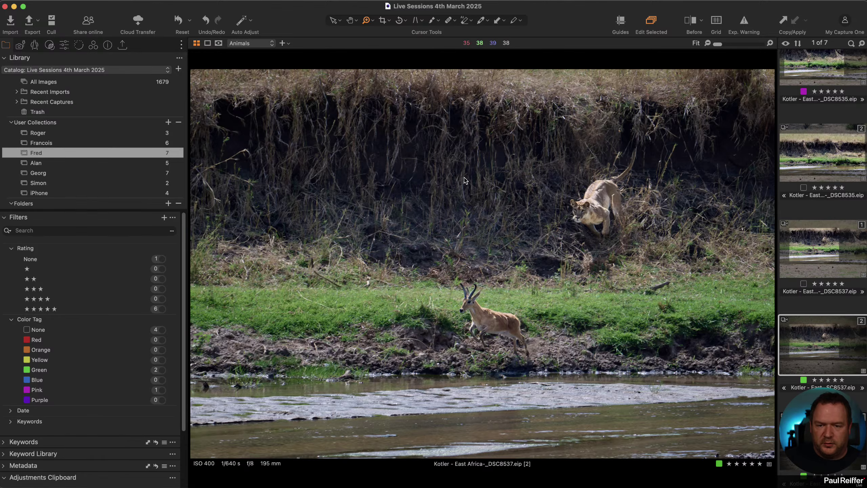
Open the user collection holding the sailing boat photos and view the second variant of DSC_0363.
{"action": "left_click", "coordinate": [132, 143]}
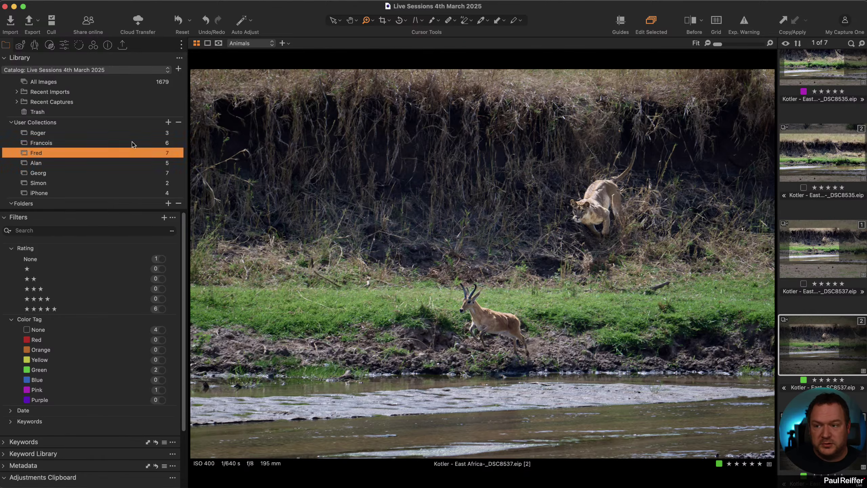
{"action": "scroll", "coordinate": [815, 213], "scroll_direction": "up", "scroll_amount": 2}
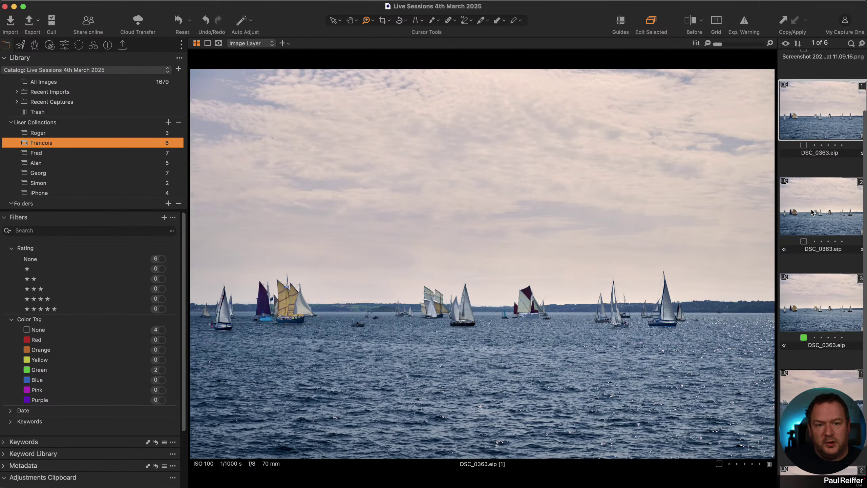
{"action": "left_click", "coordinate": [821, 225]}
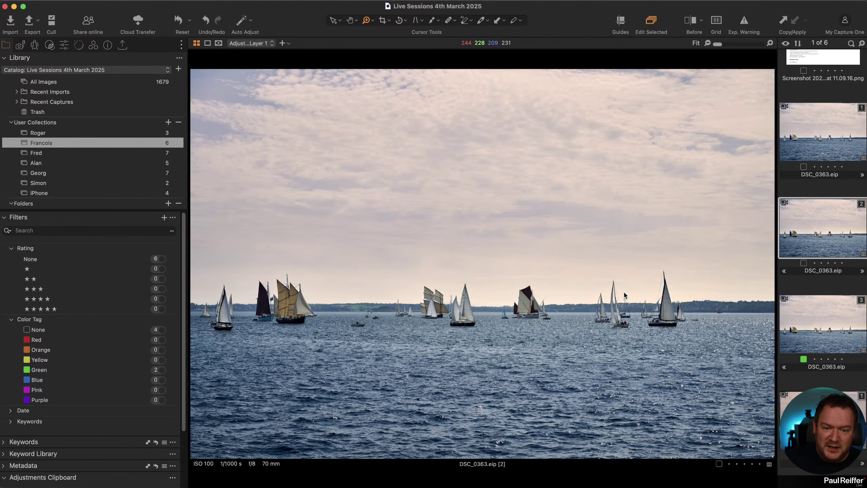
Open the user collection holding the frosty stream photo P1028224 and inspect the tree against the sky up close in its first variant.
{"action": "left_click", "coordinate": [96, 133]}
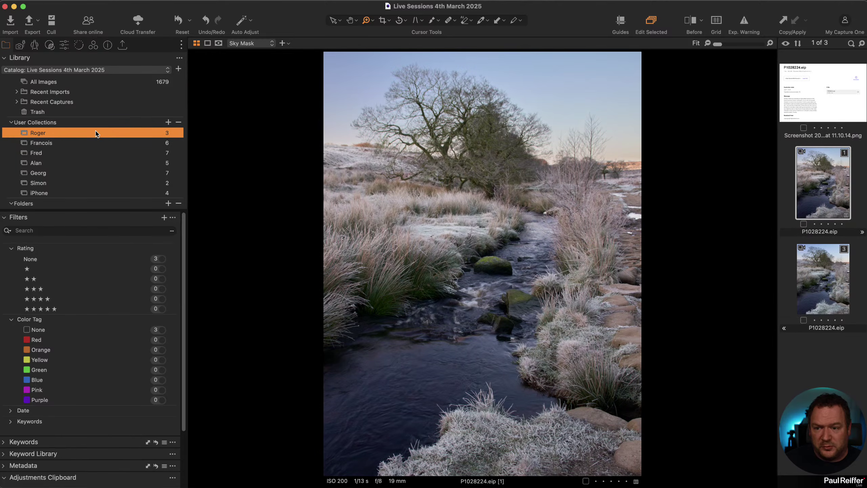
{"action": "left_click", "coordinate": [453, 118]}
{"action": "left_click", "coordinate": [453, 136]}
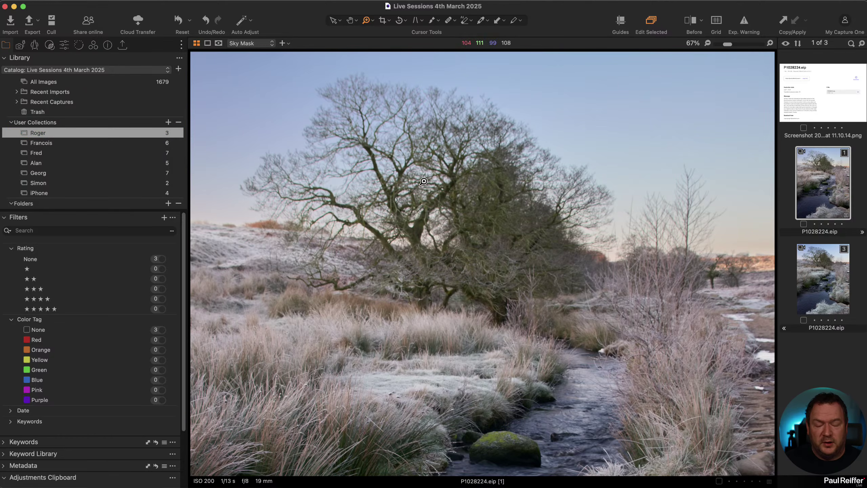